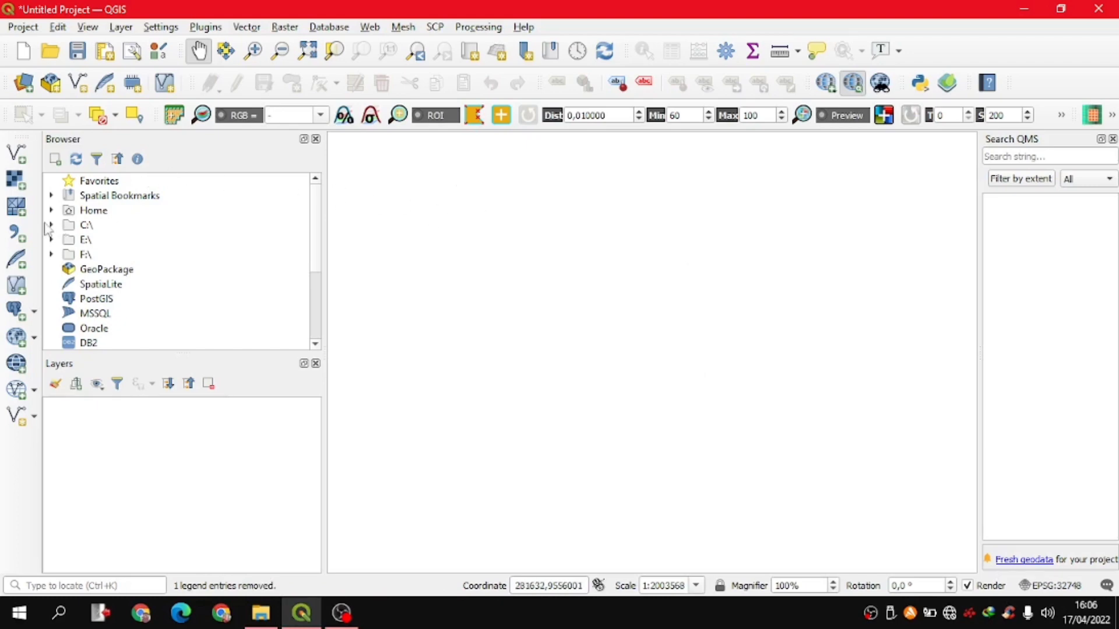
- Add the vector dataset Batas_Kabupaten__RBI_25vs50.shp from the Administrasi folder of DATA WEBGIS to the project
left_click(14, 156)
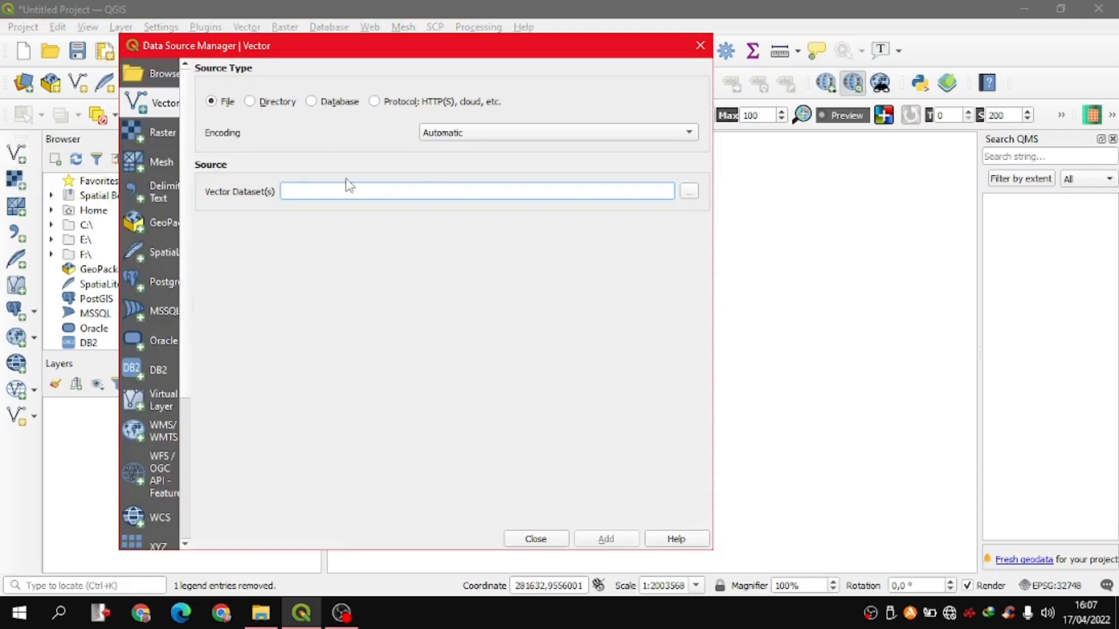
left_click(689, 192)
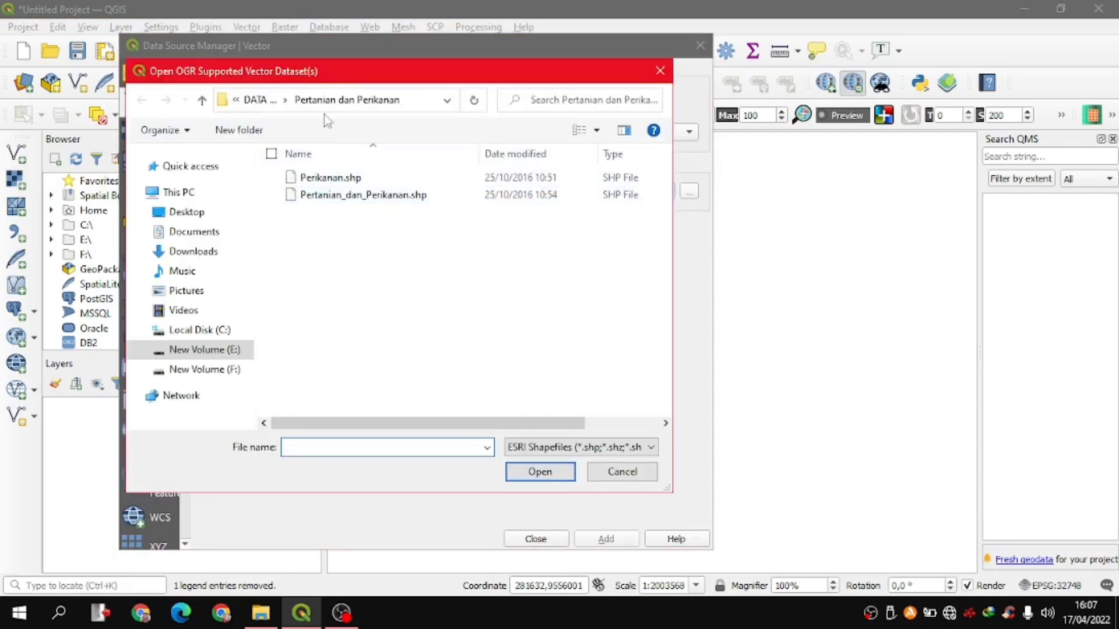
left_click(256, 100)
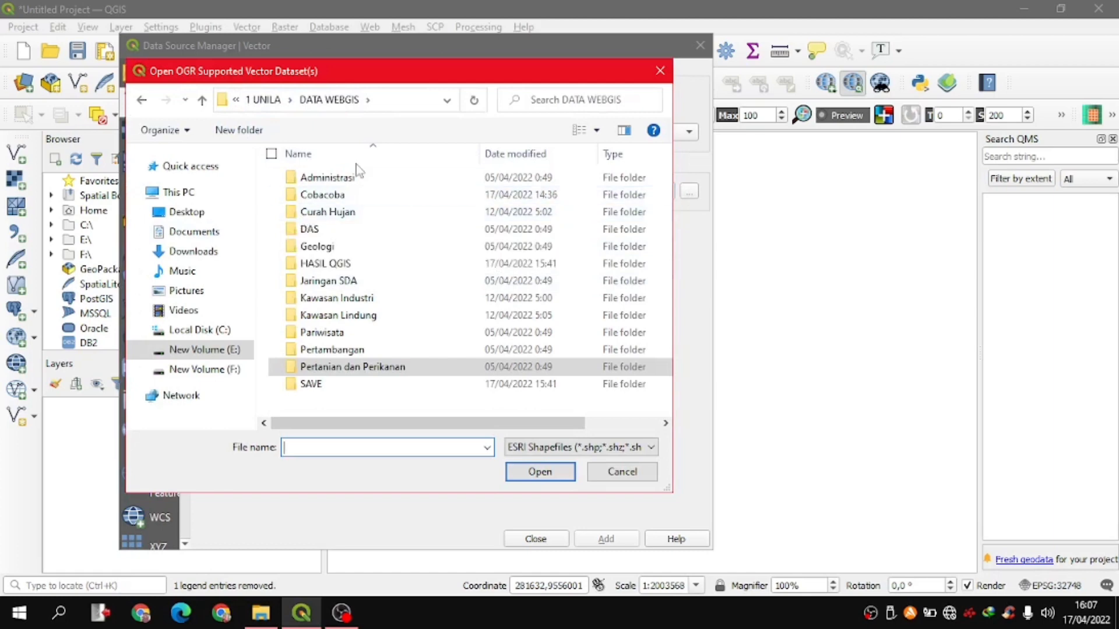
double_click(348, 184)
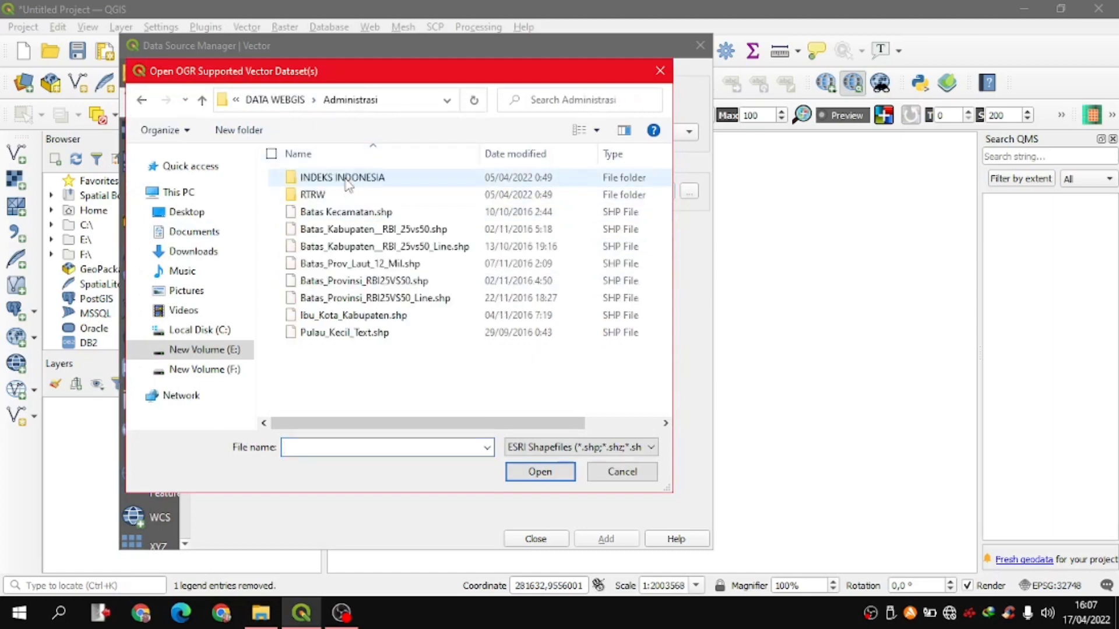
left_click(401, 232)
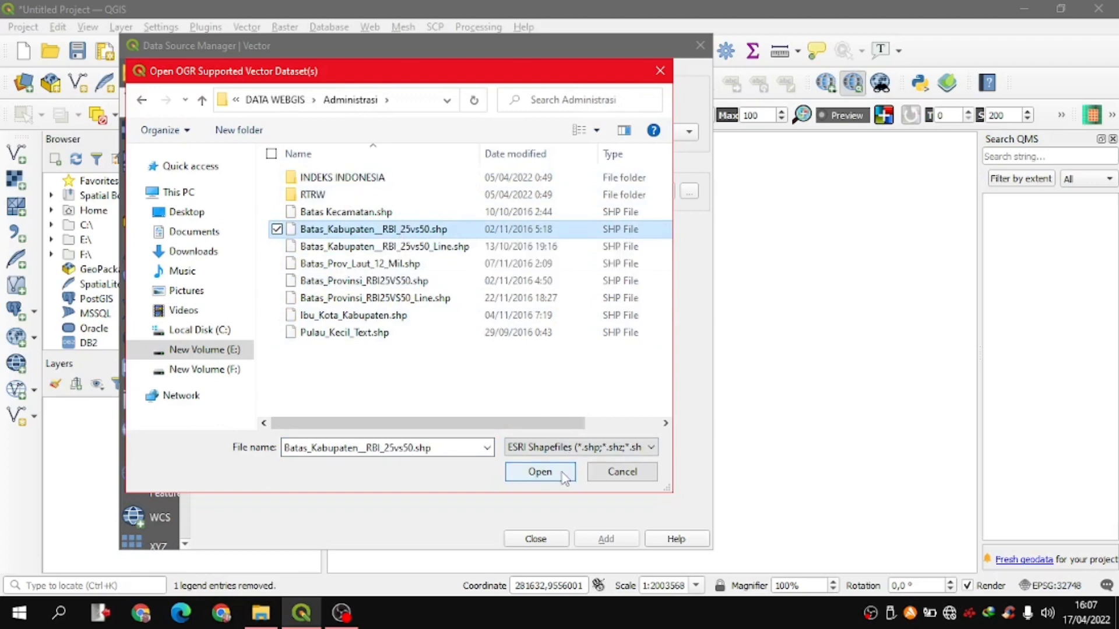
left_click(539, 472)
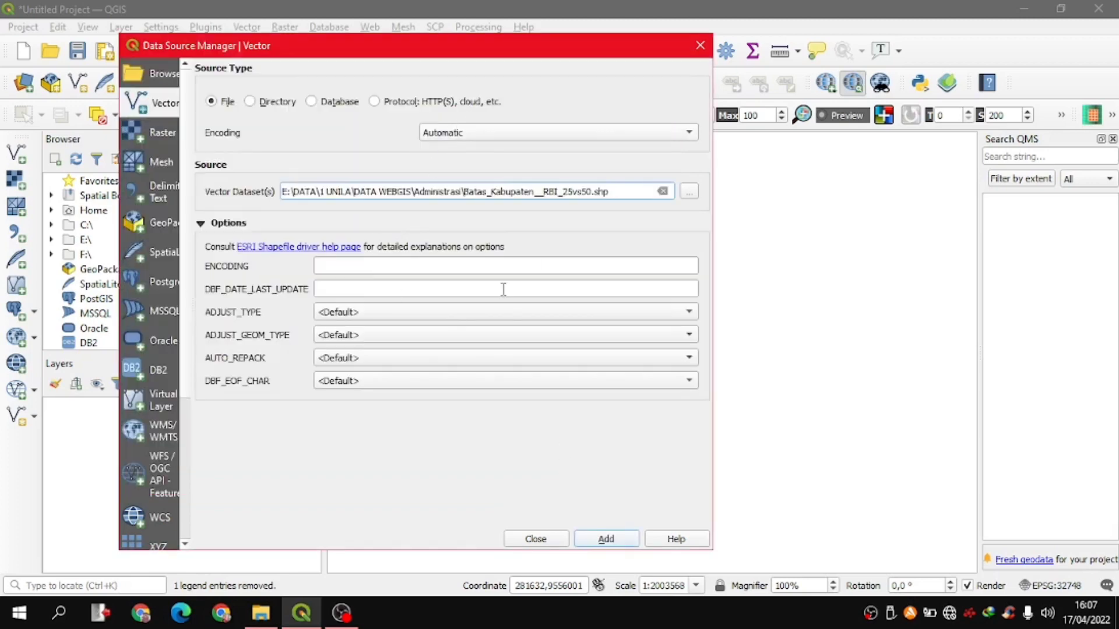
left_click(606, 539)
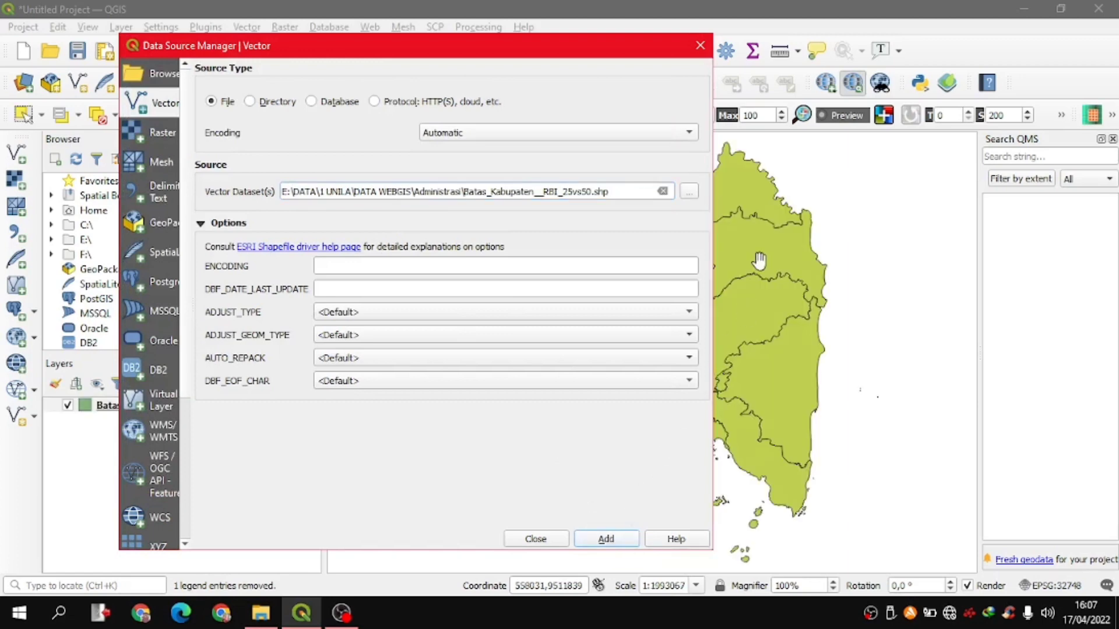
- Add the rainfall shapefile Curah_Hujan.shp from the Curah Hujan folder of DATA WEBGIS as a vector layer
left_click_drag(608, 52, 540, 53)
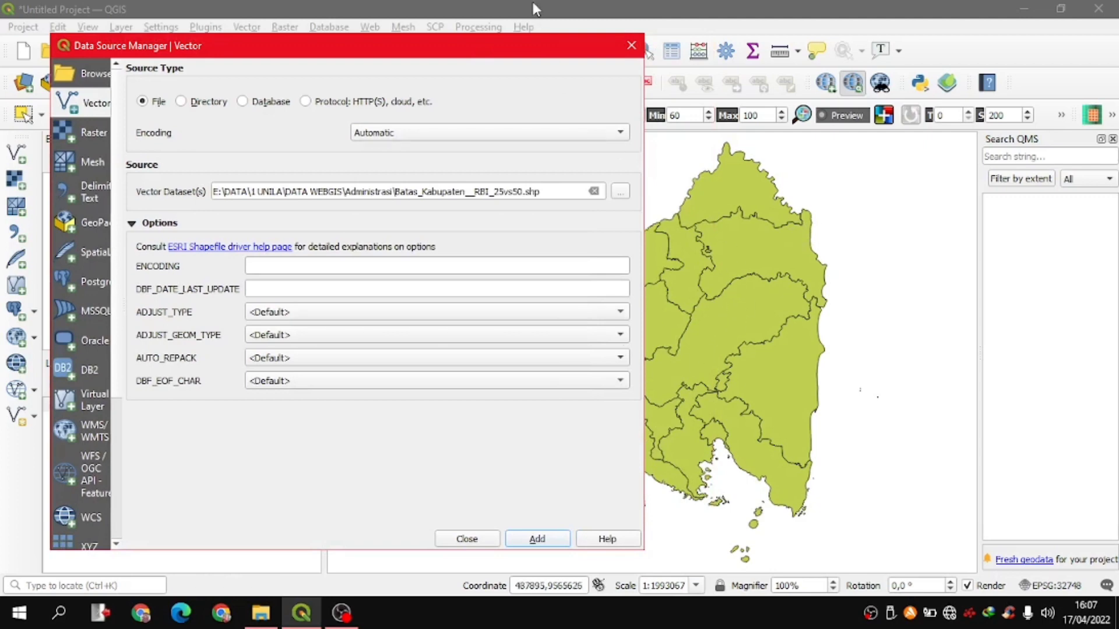
left_click_drag(541, 47, 659, 45)
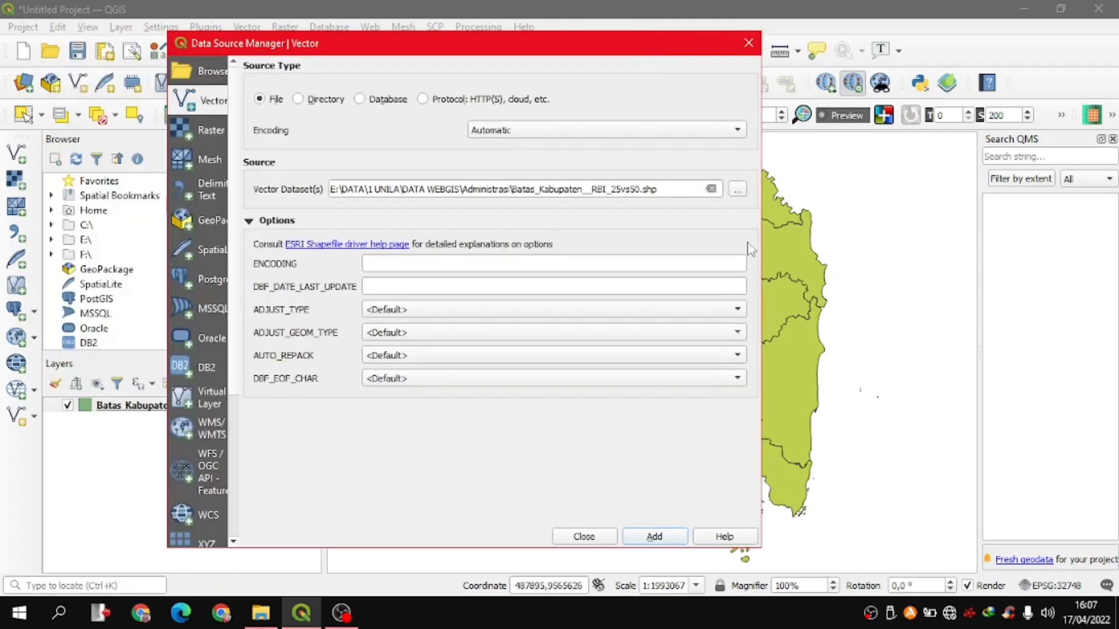
left_click(738, 190)
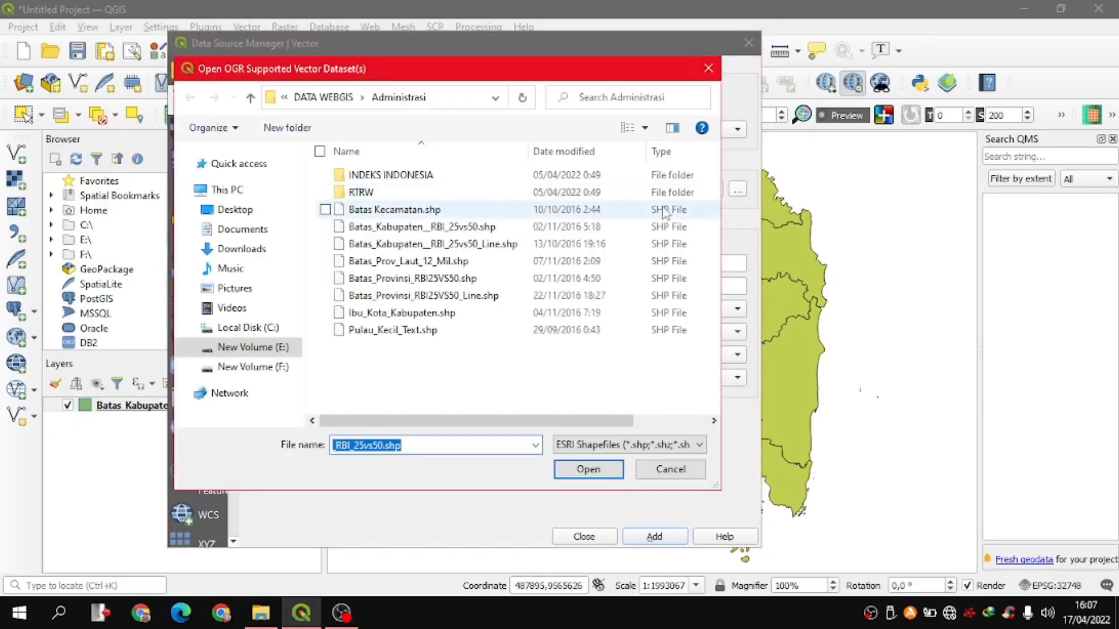
left_click(323, 97)
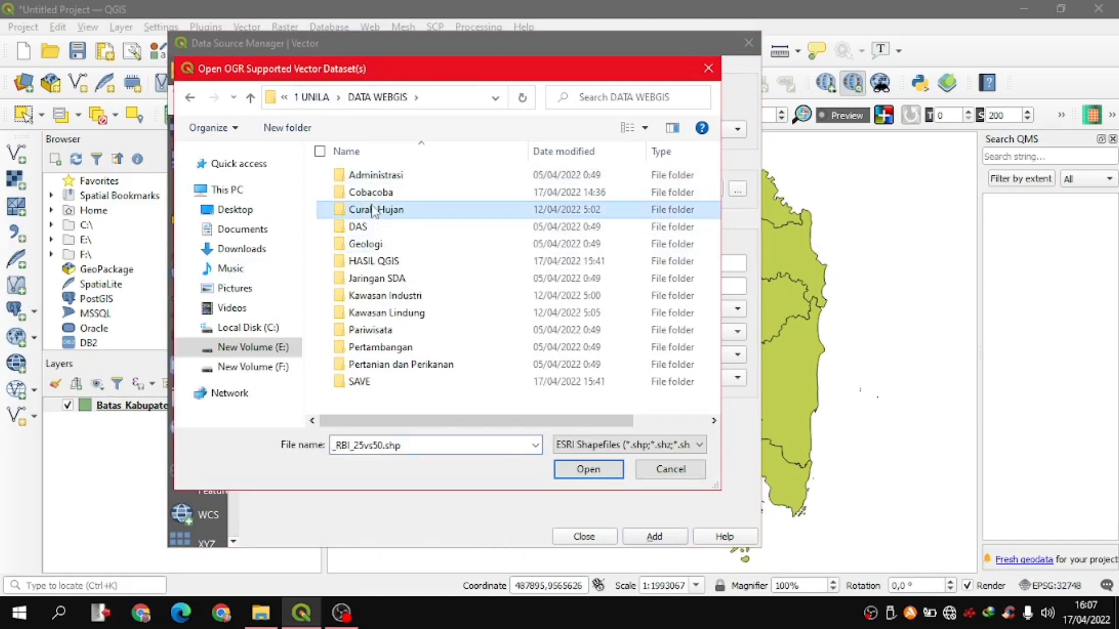
double_click(373, 210)
left_click(434, 177)
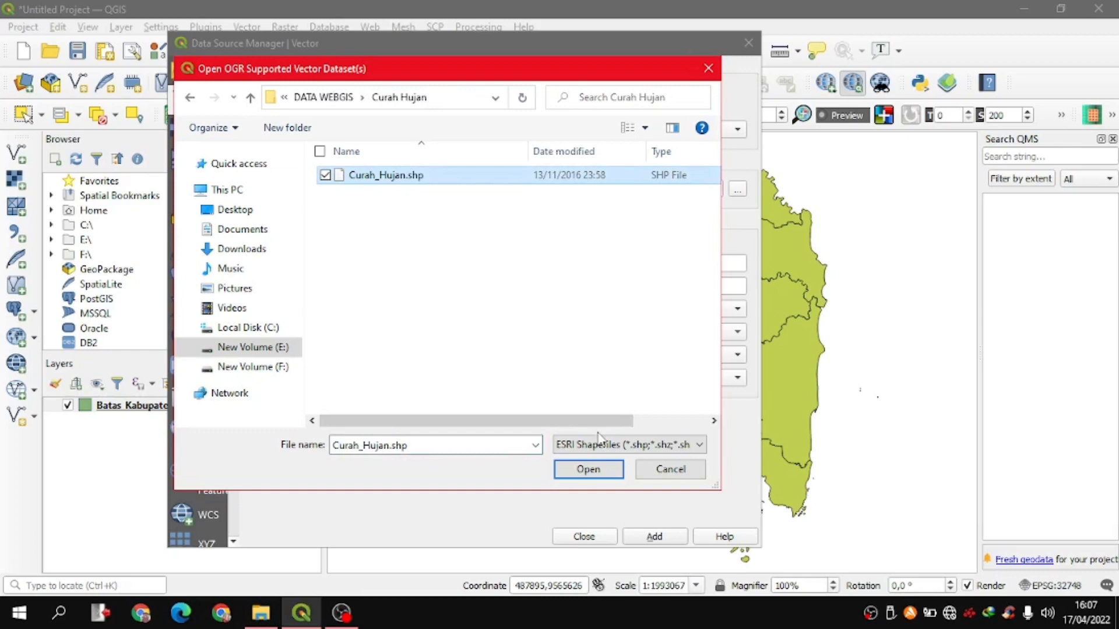
left_click(609, 468)
left_click(654, 536)
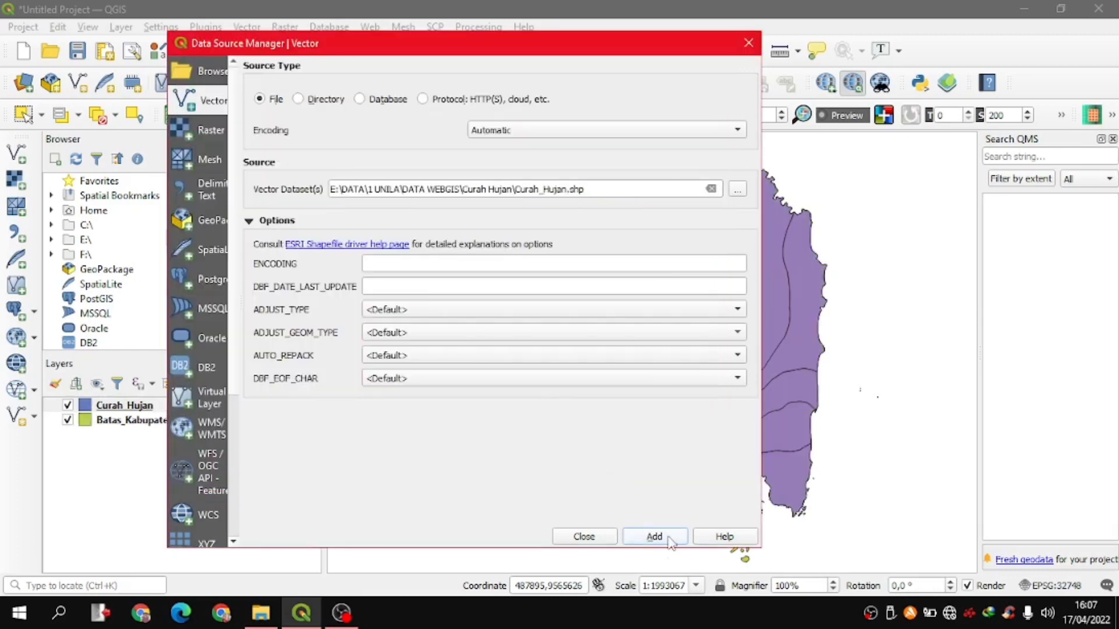
- Add the shapefile DAS.shp from the DAS folder of DATA WEBGIS as another vector layer
left_click(736, 190)
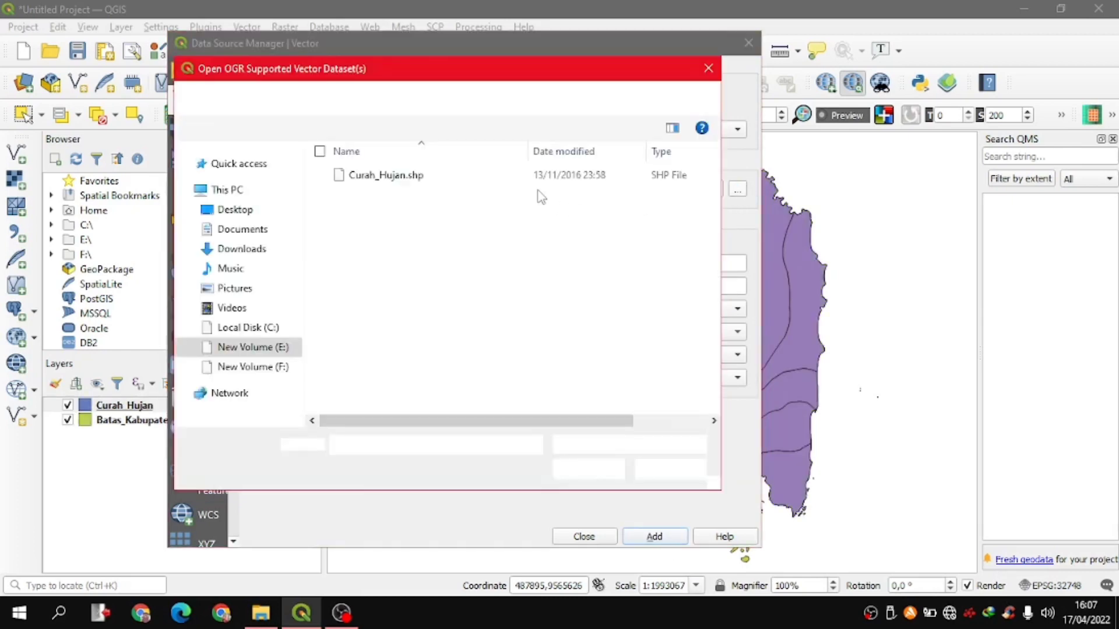
left_click(320, 97)
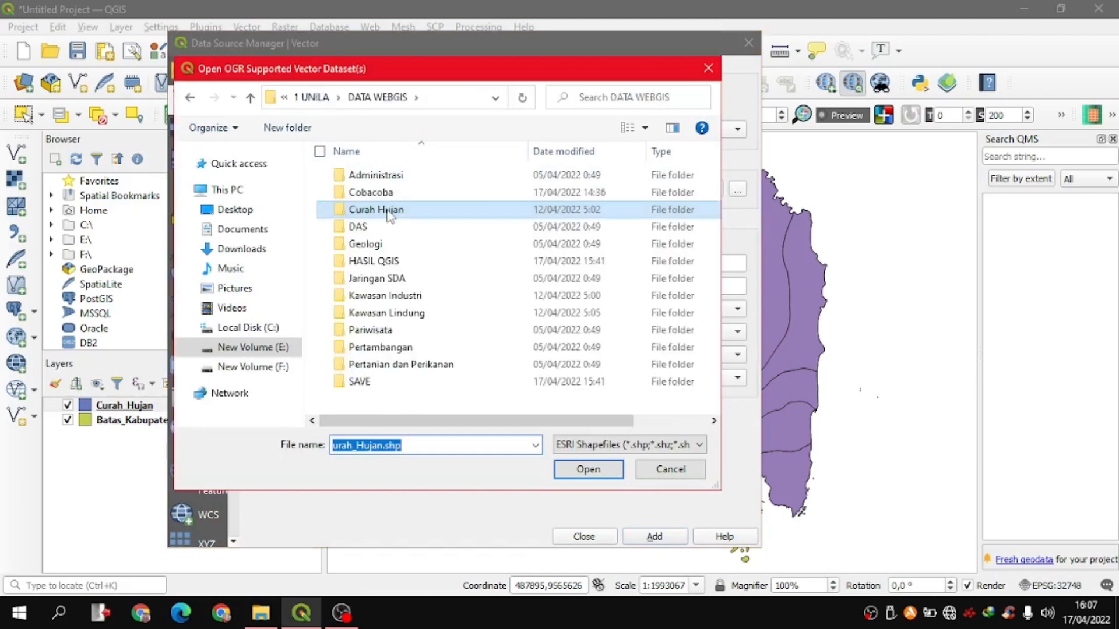
double_click(425, 227)
left_click(441, 175)
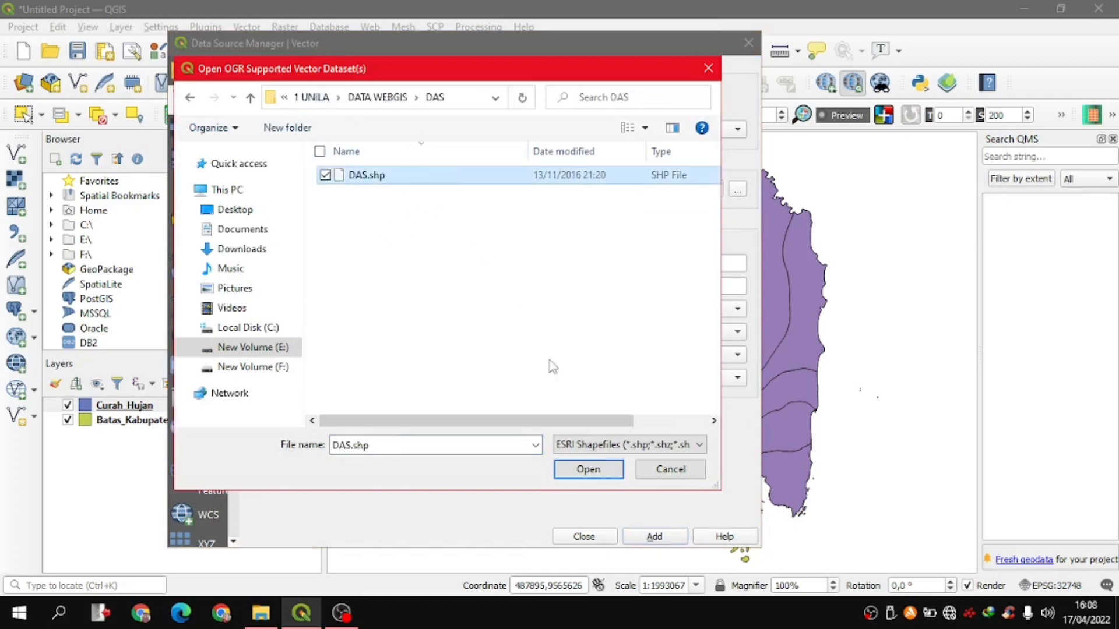
left_click(609, 471)
left_click(655, 536)
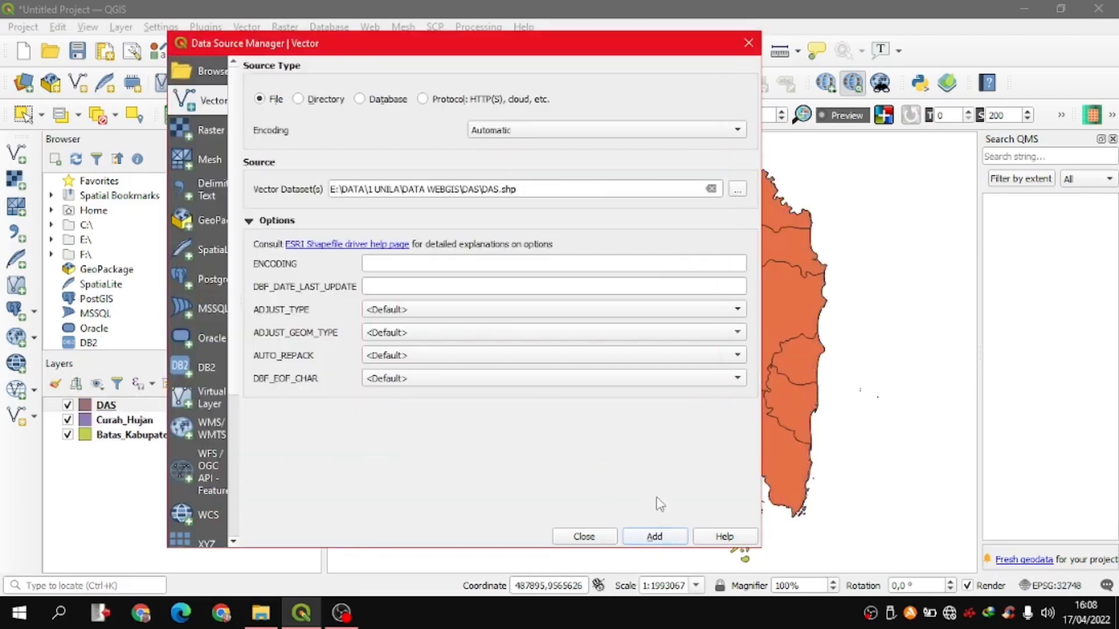
- Add the shapefile geologi.shp from the Geologi folder of DATA WEBGIS as a vector layer
left_click(738, 189)
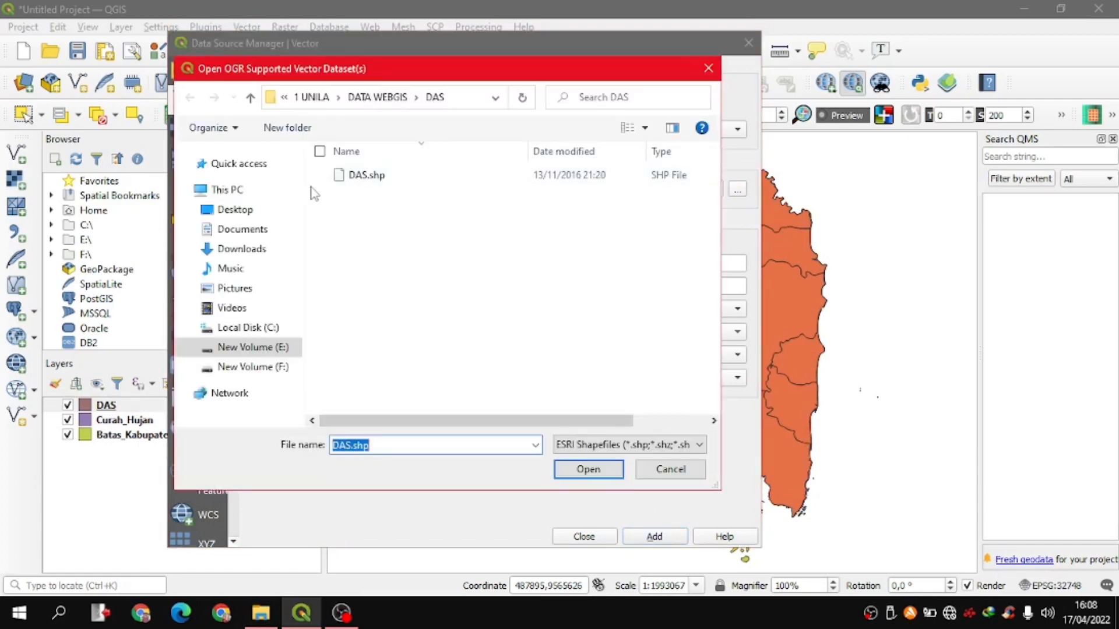
left_click(377, 97)
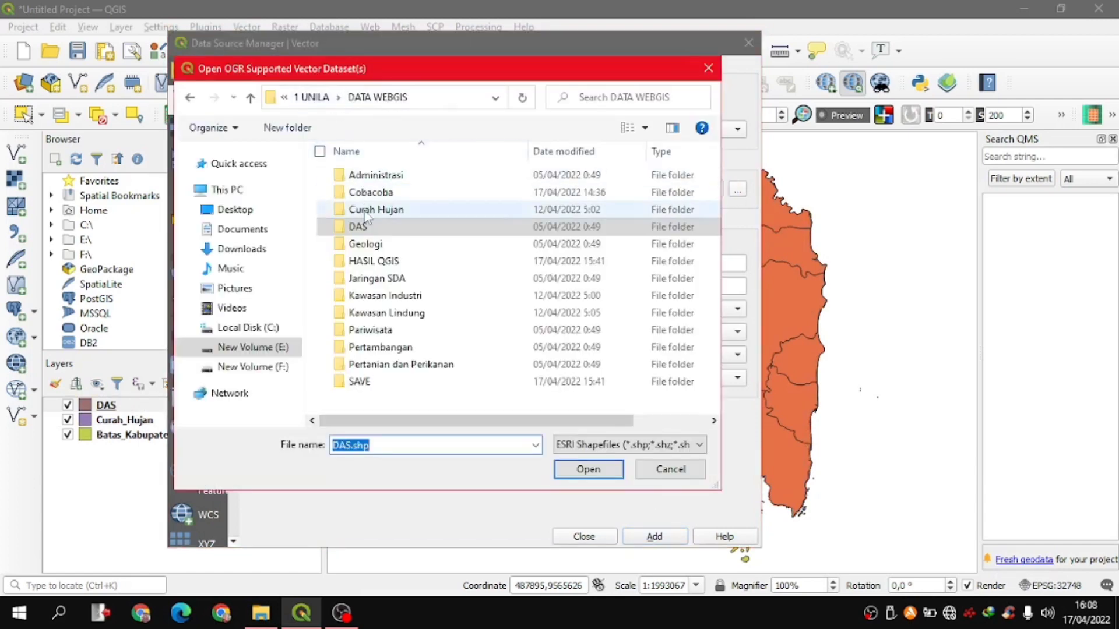
double_click(384, 251)
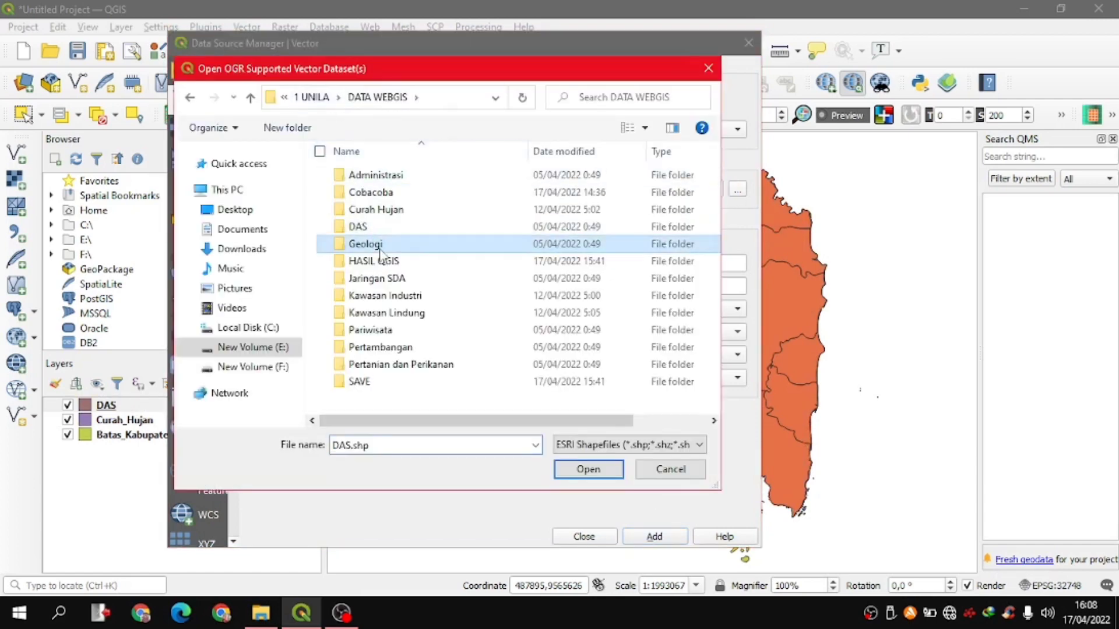
left_click(607, 469)
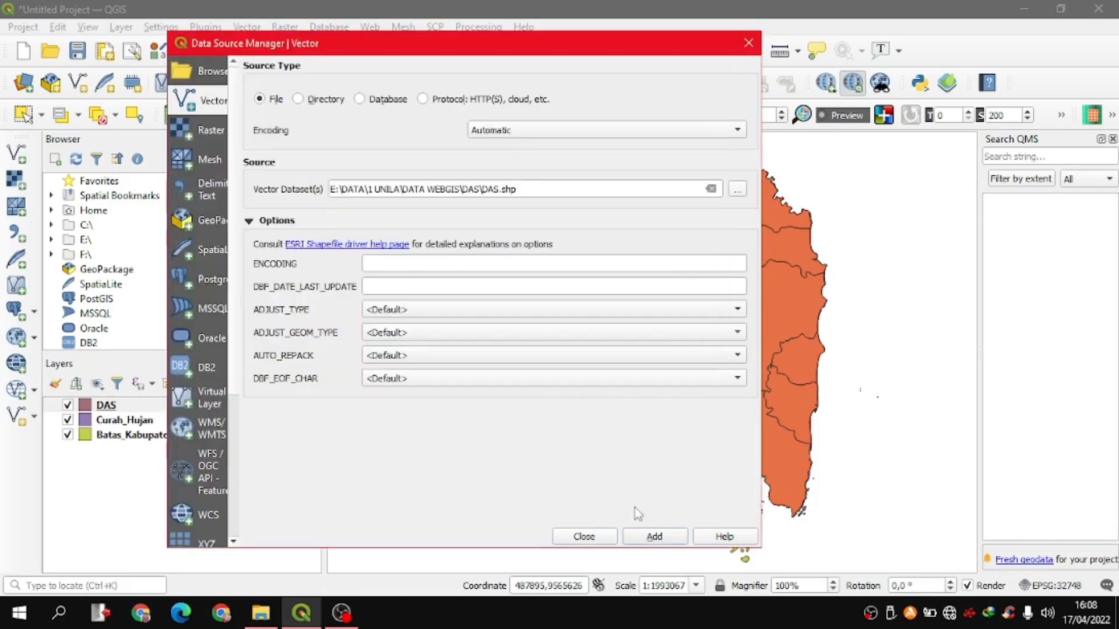
left_click(654, 536)
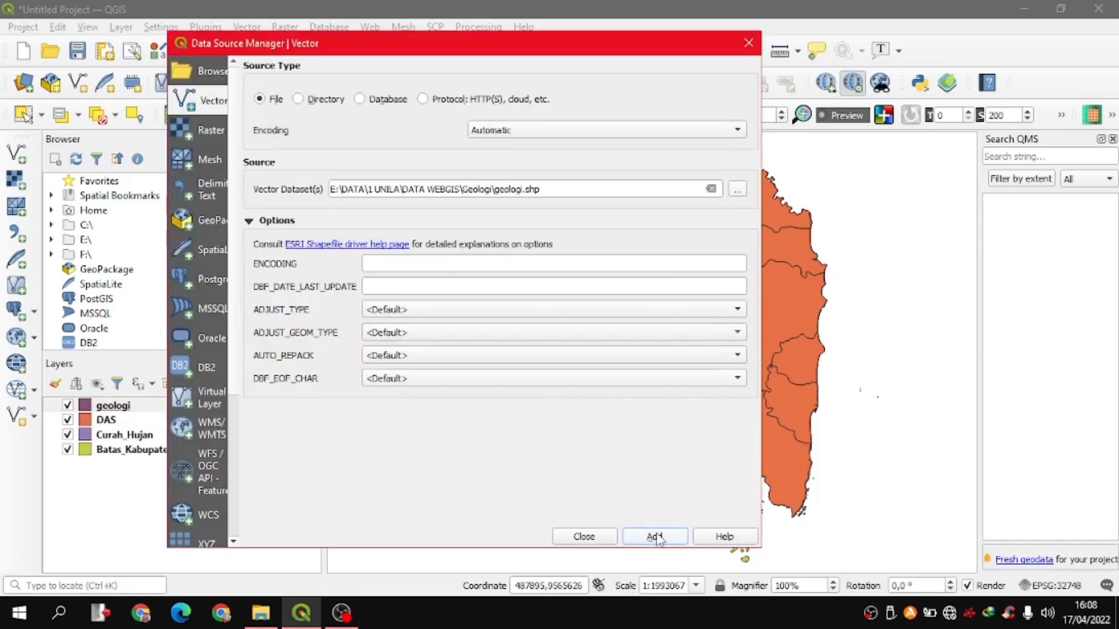
- Add both Perikanan.shp and Pertanian_dan_Perikanan.shp from the Pertanian dan Perikanan folder as vector layers and close the data source manager
left_click(737, 189)
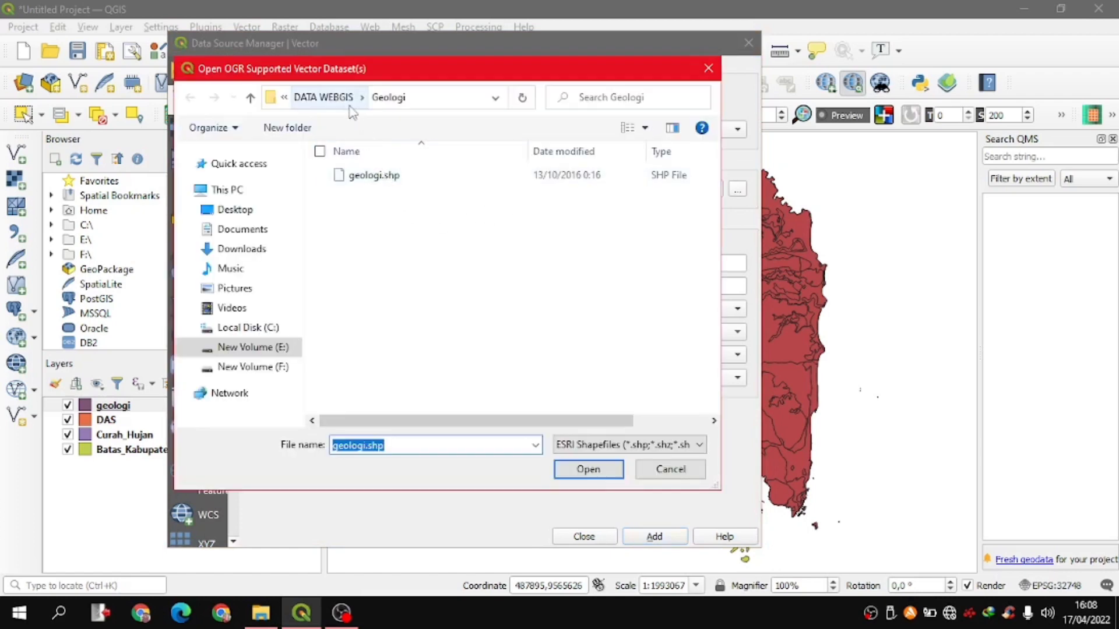
left_click(323, 97)
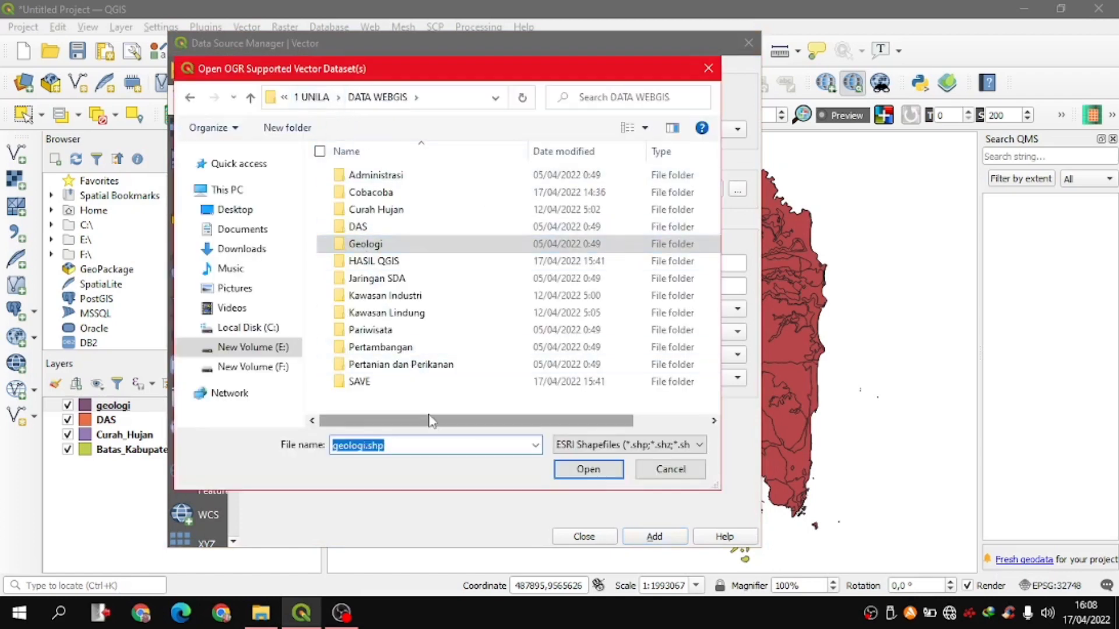
double_click(425, 365)
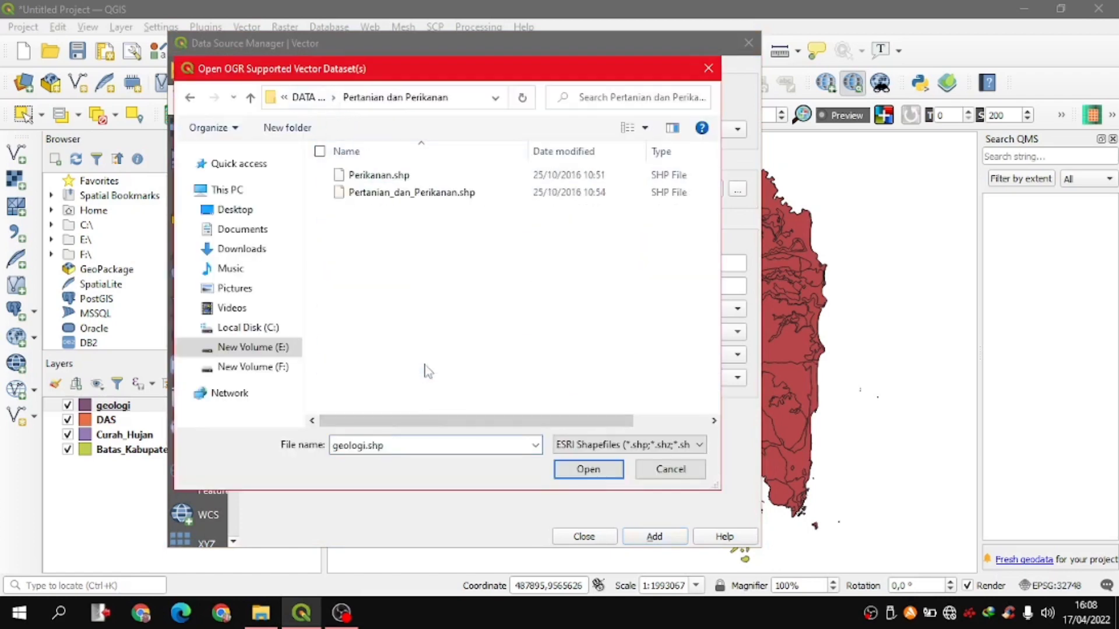
left_click(490, 194)
left_click(489, 178)
key("shift+Down")
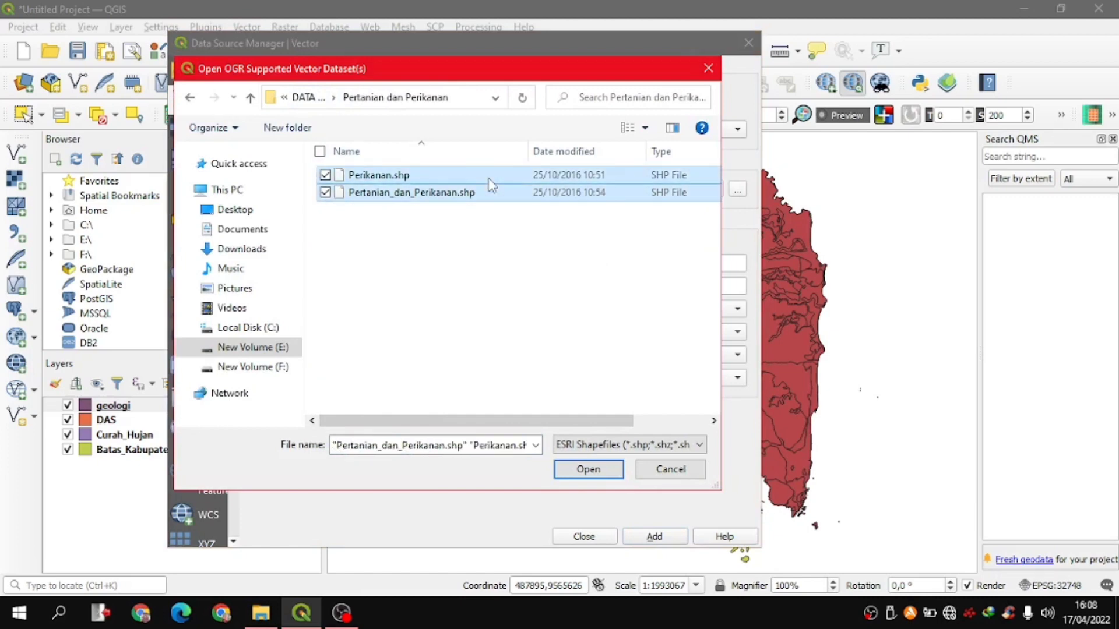
left_click(607, 473)
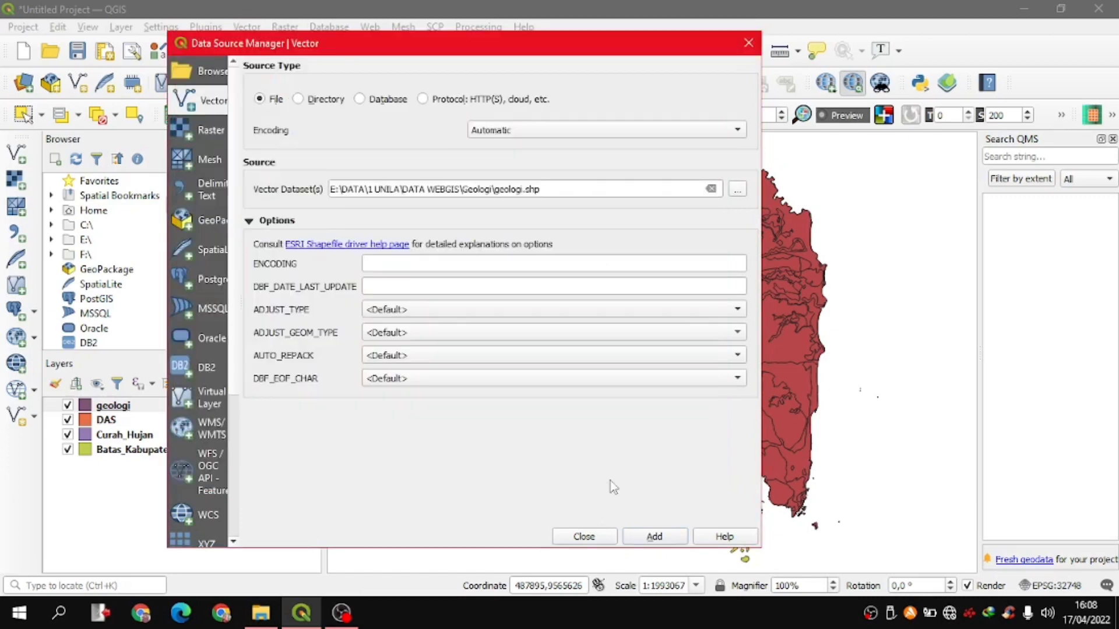
left_click(653, 536)
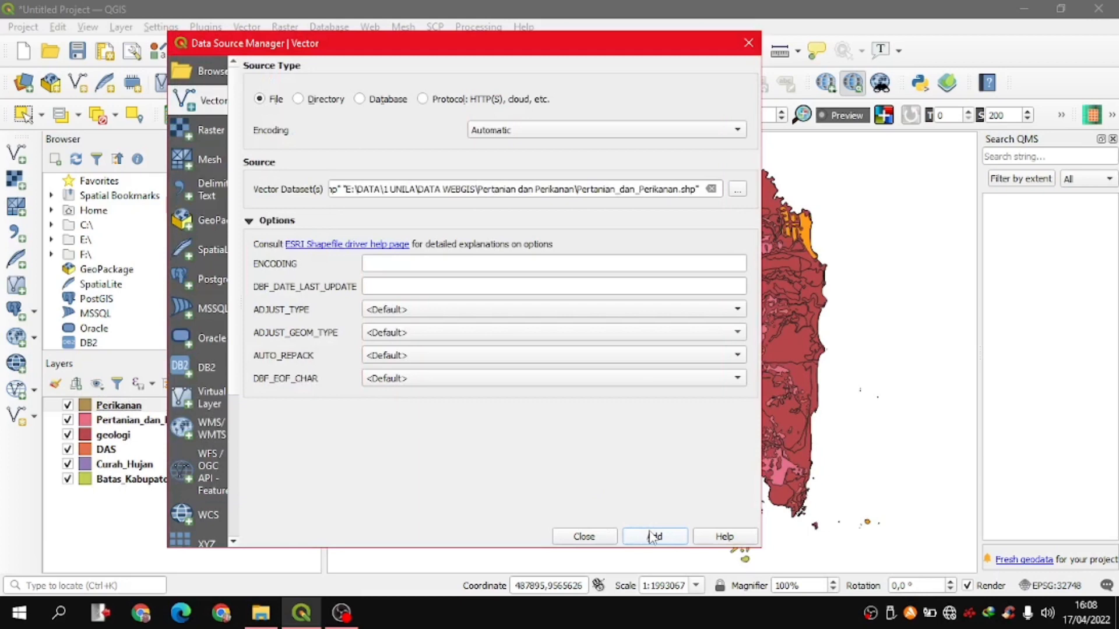
left_click_drag(646, 38, 799, 49)
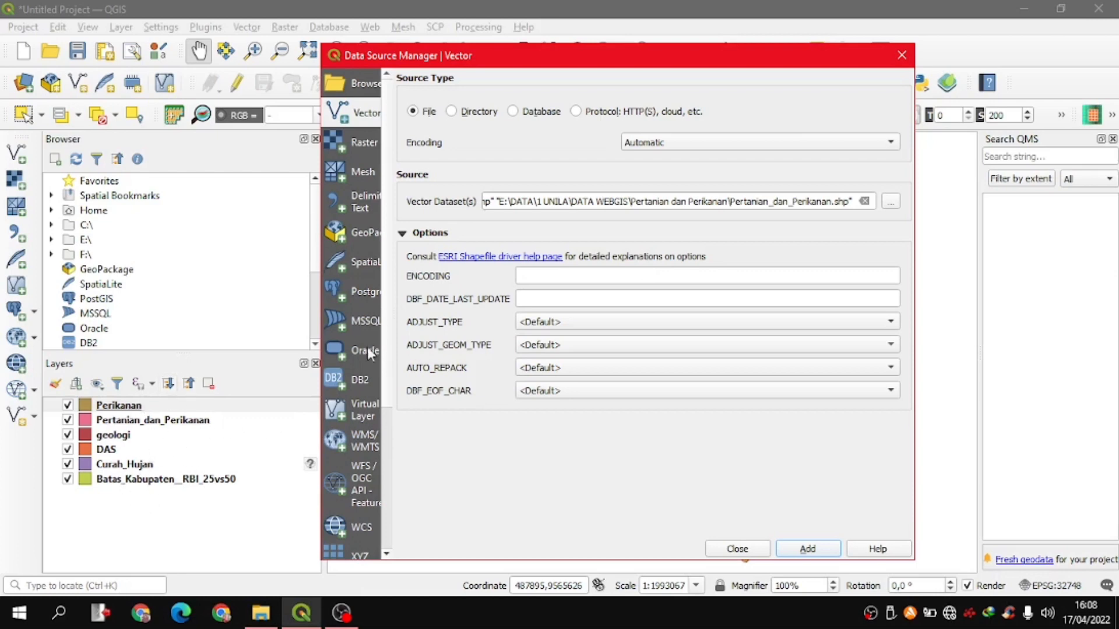
left_click_drag(782, 65, 663, 52)
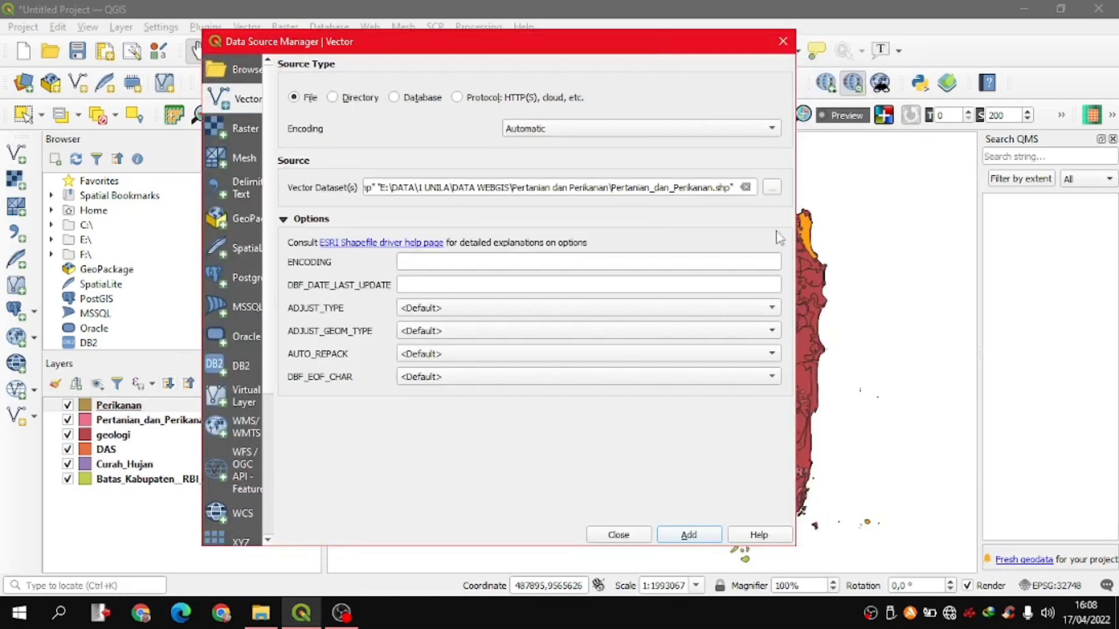
left_click(618, 535)
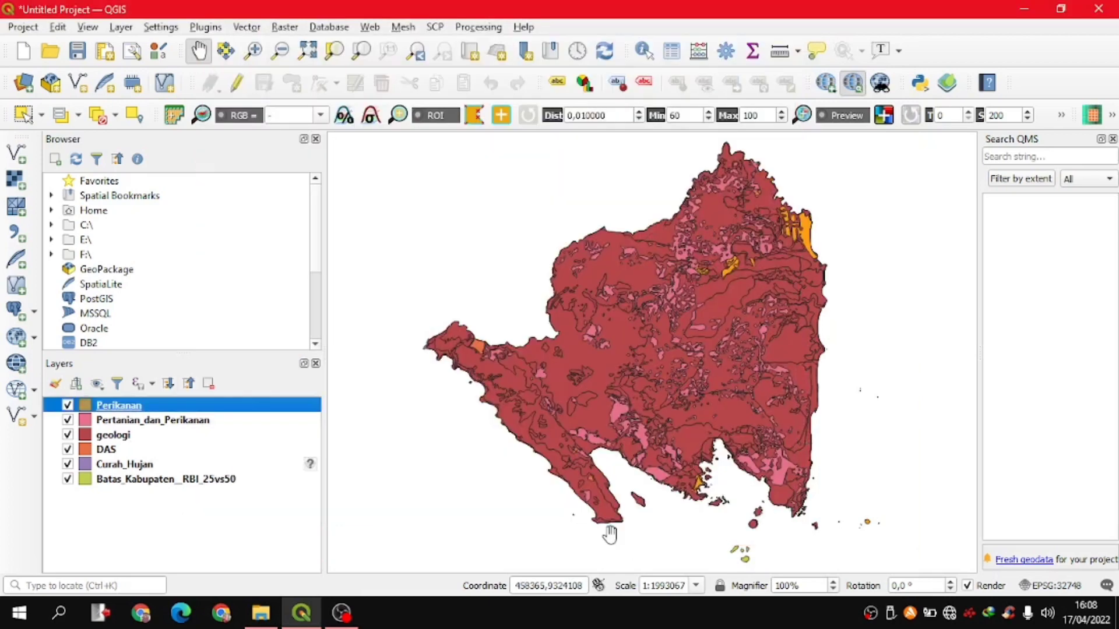
- Toggle the Perikanan, Pertanian_dan_Perikanan, geologi and DAS layers off and back on to compare what each shows on the map
left_click(68, 406)
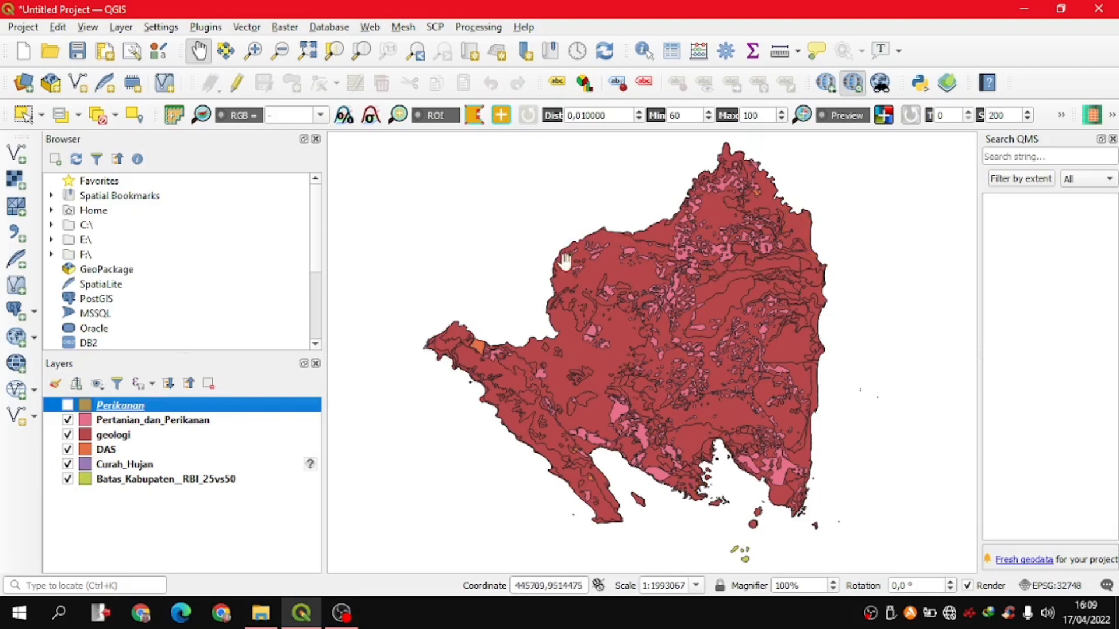
left_click(68, 406)
left_click(67, 420)
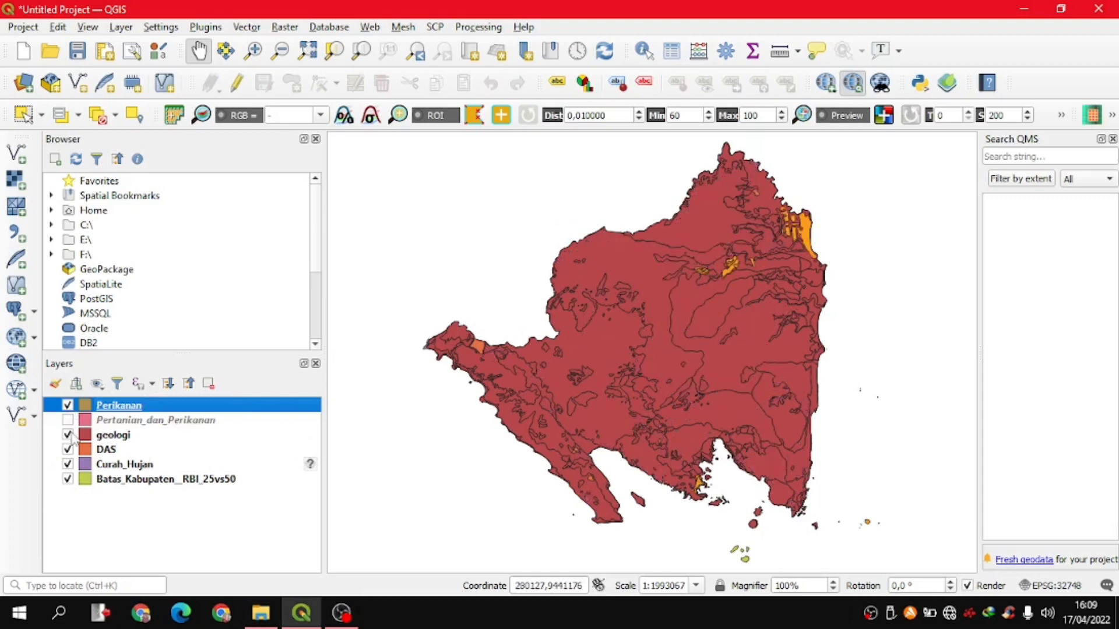
left_click(67, 435)
left_click(67, 449)
left_click(68, 434)
left_click(67, 420)
left_click(75, 451)
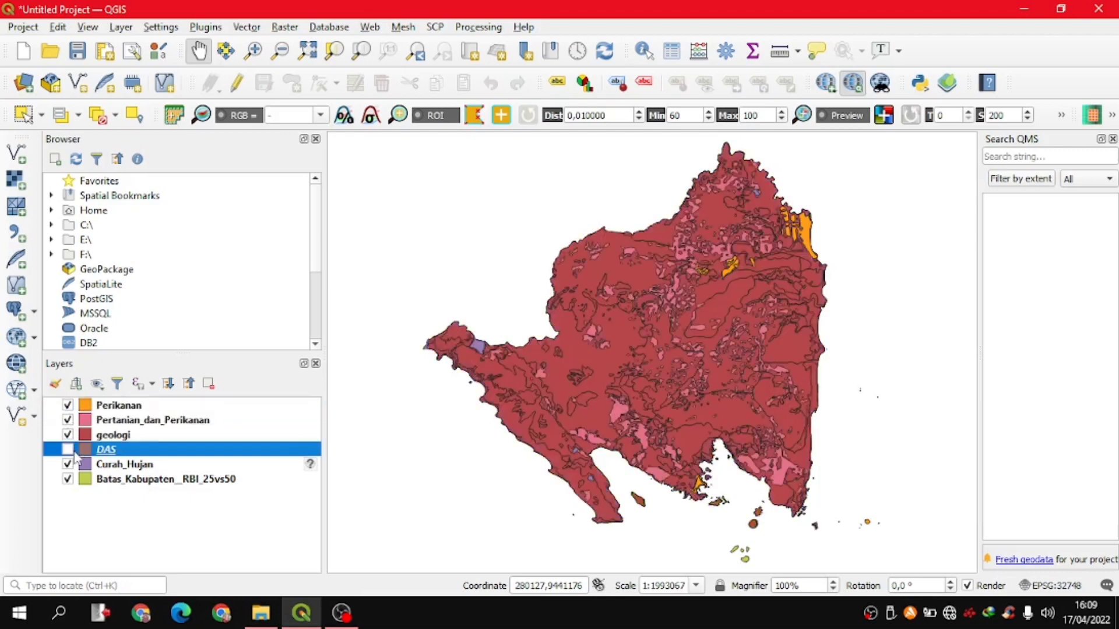
left_click(68, 450)
- Assign the coordinate reference system EPSG:32748 - WGS 84 / UTM zone 48S to the Curah_Hujan layer
mouse_move(310, 471)
left_click(273, 465)
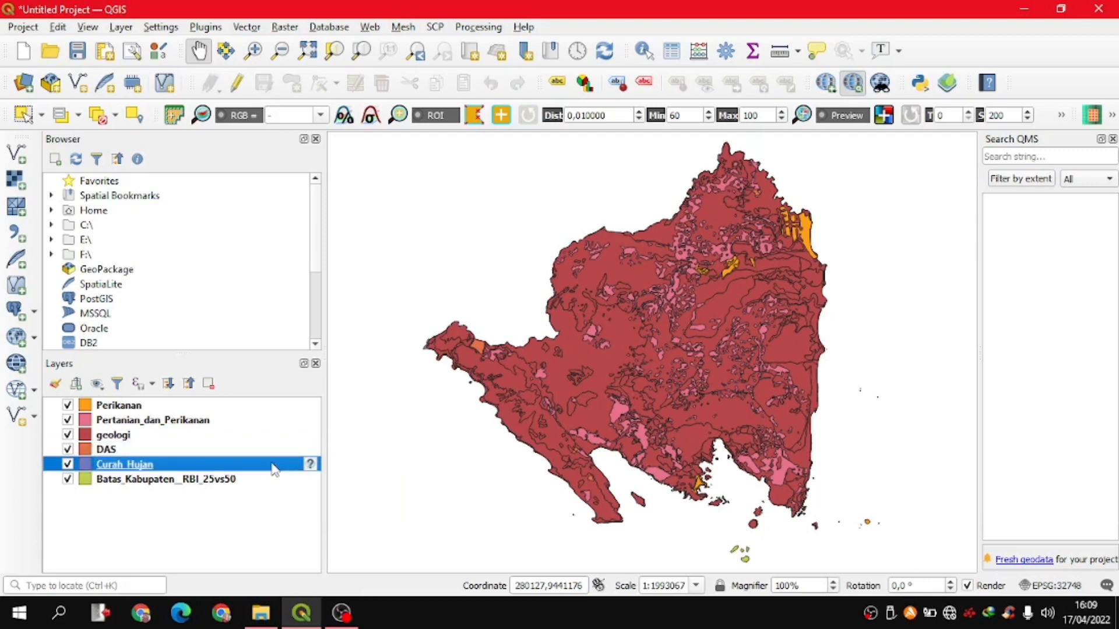
right_click(274, 466)
left_click(344, 454)
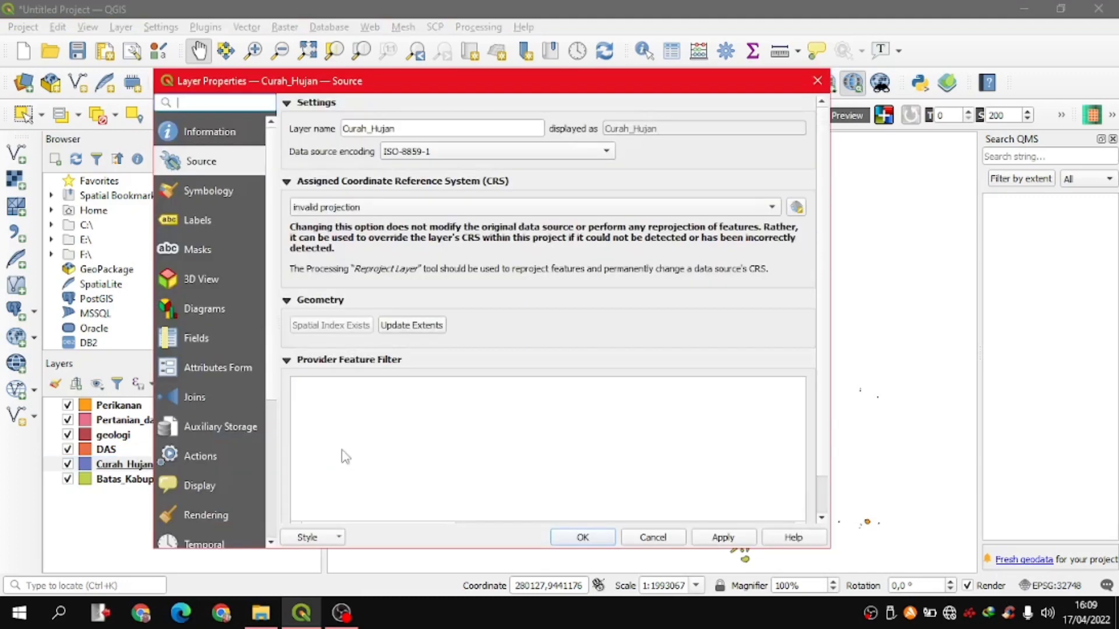
left_click(207, 161)
left_click(796, 210)
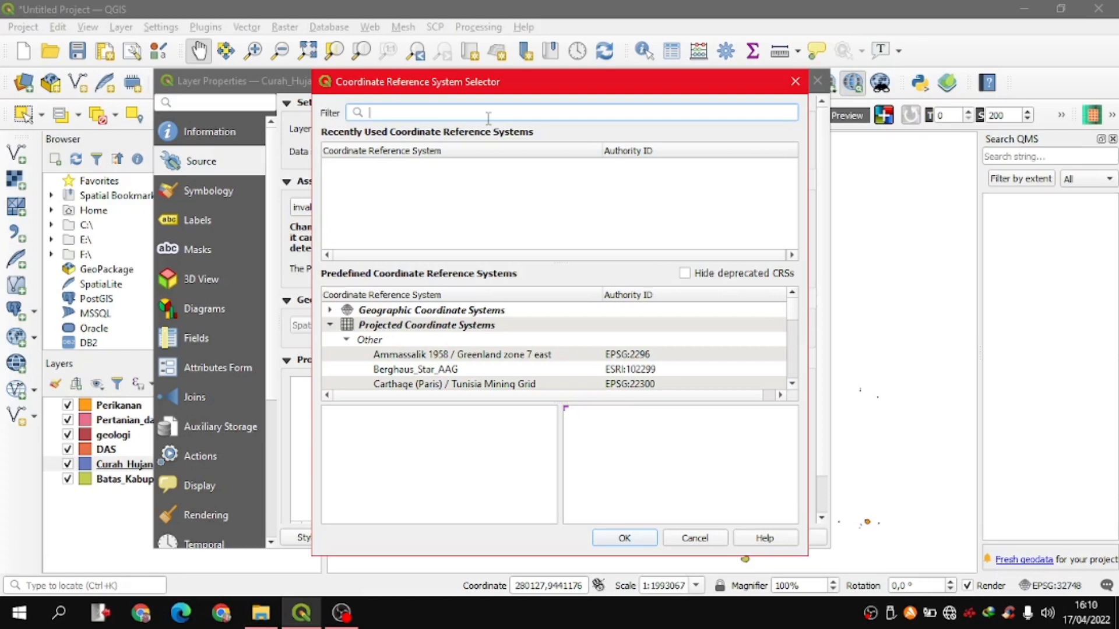
type("eps")
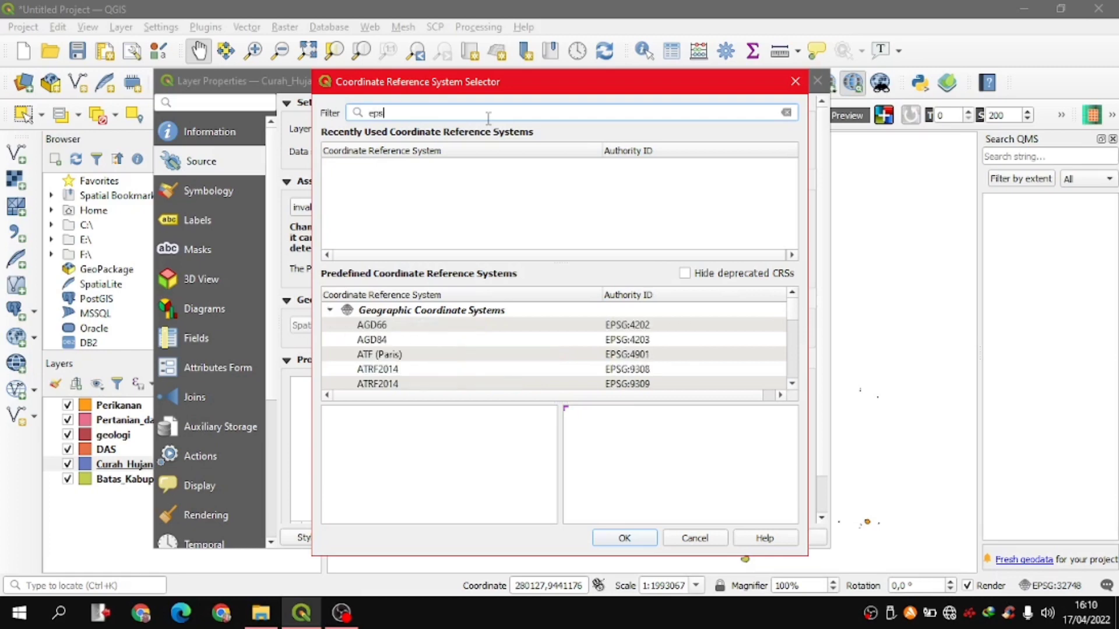
type("32")
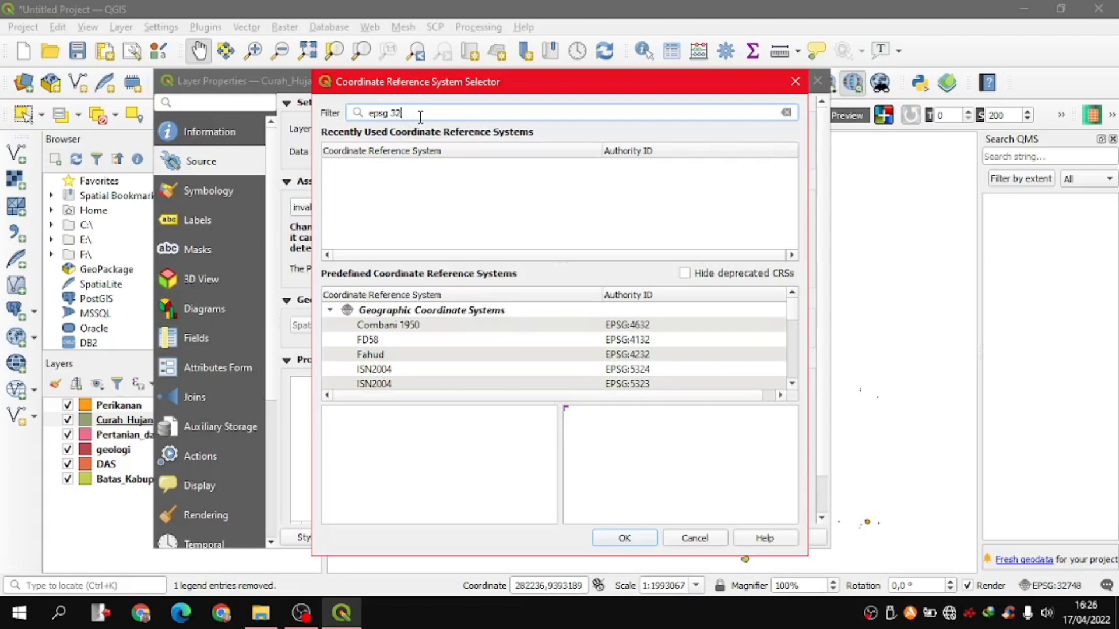
type("74")
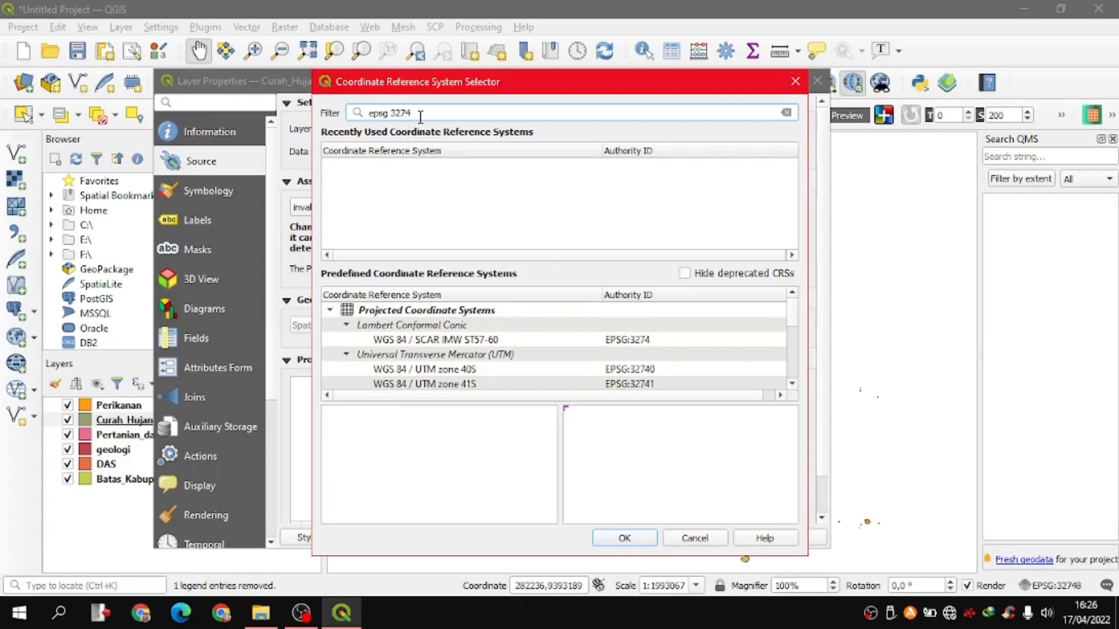
type("8")
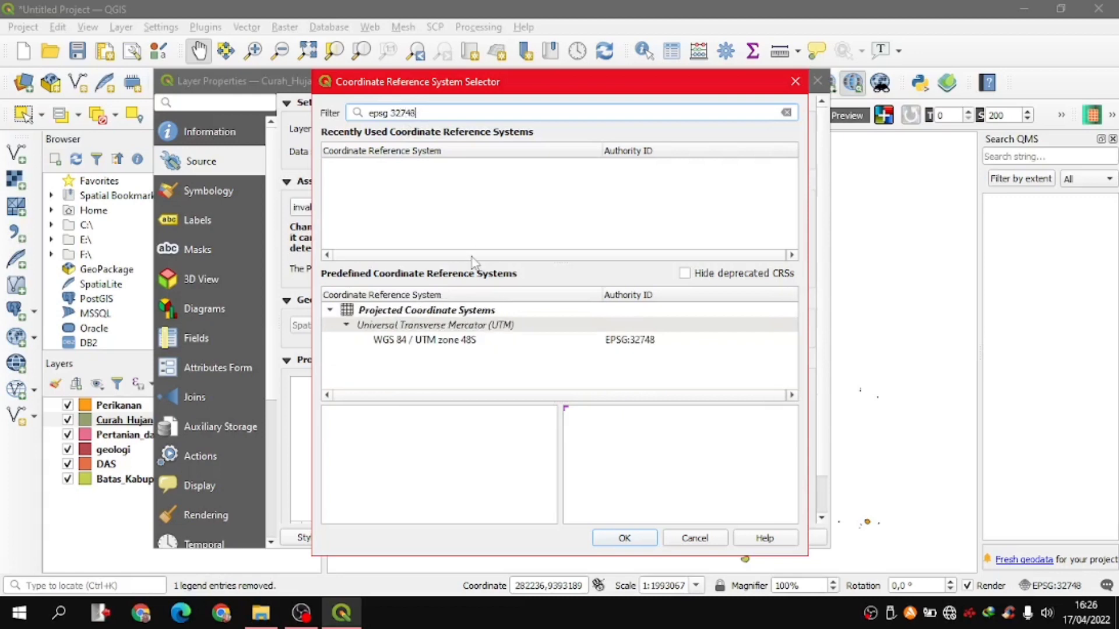
left_click(401, 340)
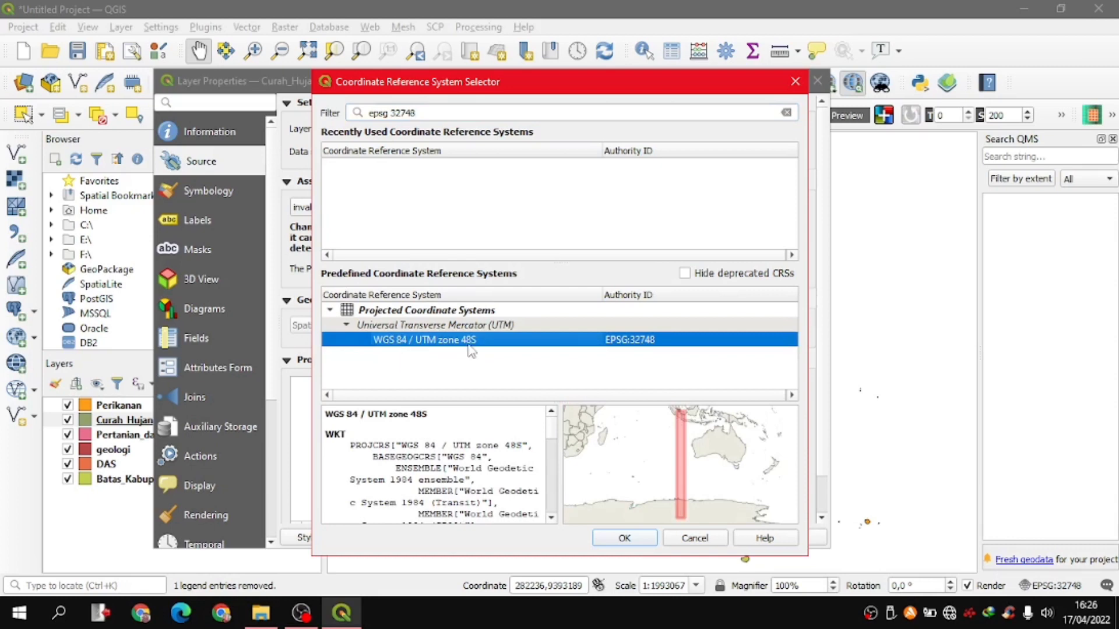
left_click(620, 537)
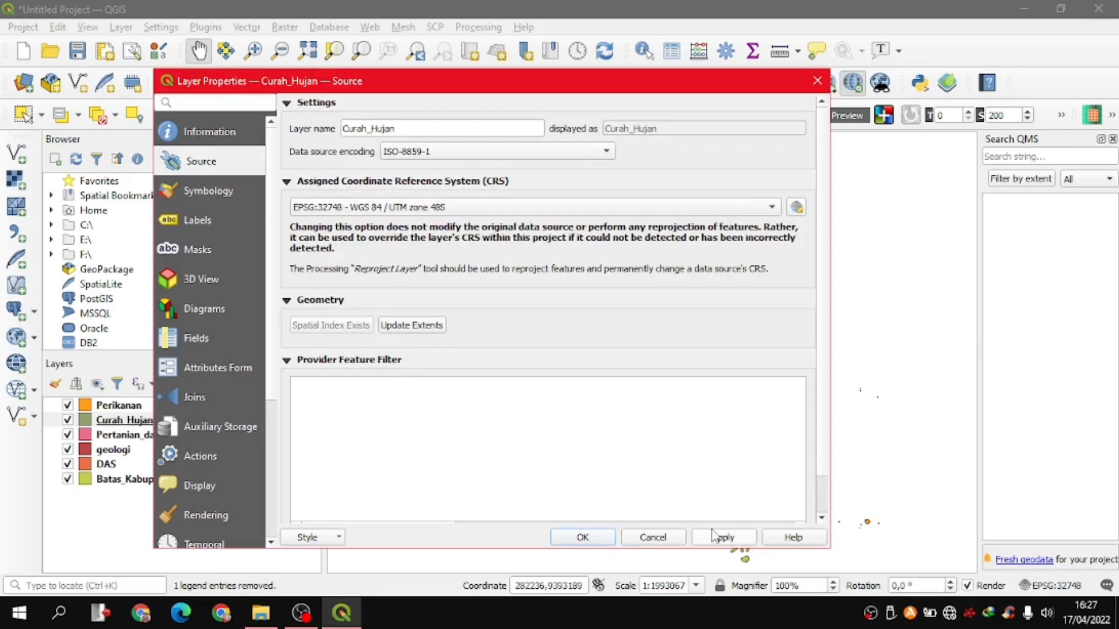
left_click(579, 539)
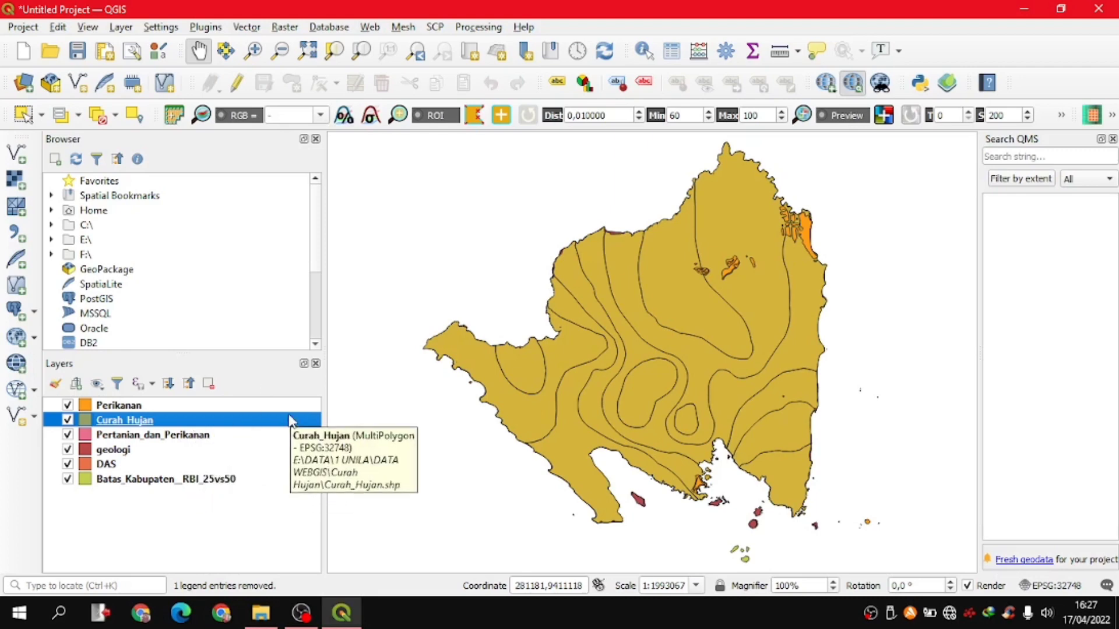
- Toggle the Curah_Hujan layer off and back on, and review the attribute table of the Perikanan layer
key("space")
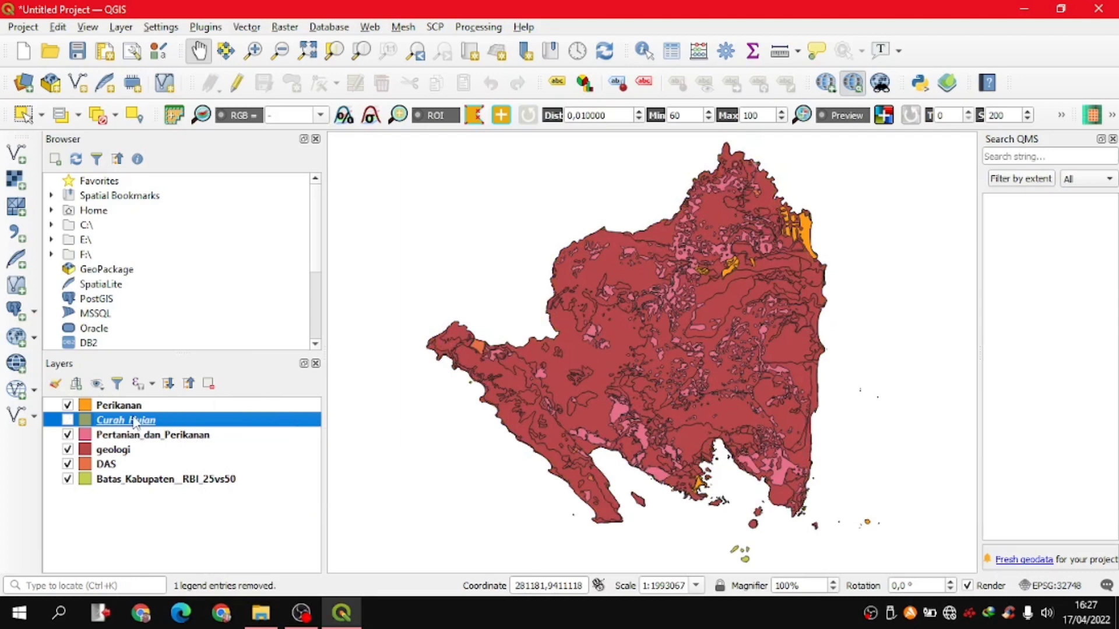
left_click(67, 420)
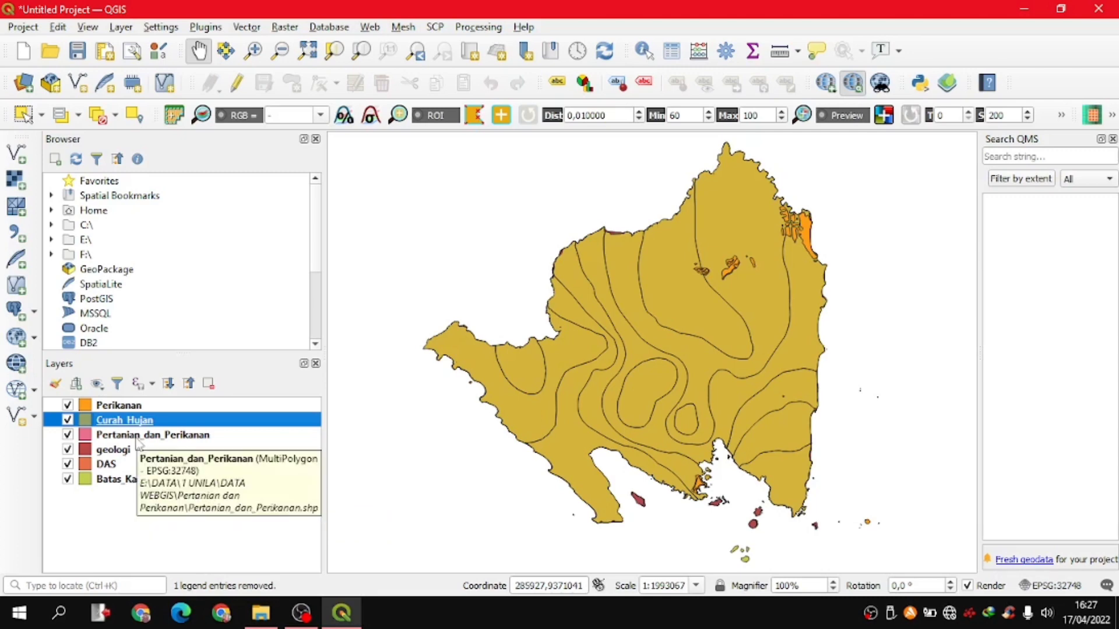
left_click(136, 406)
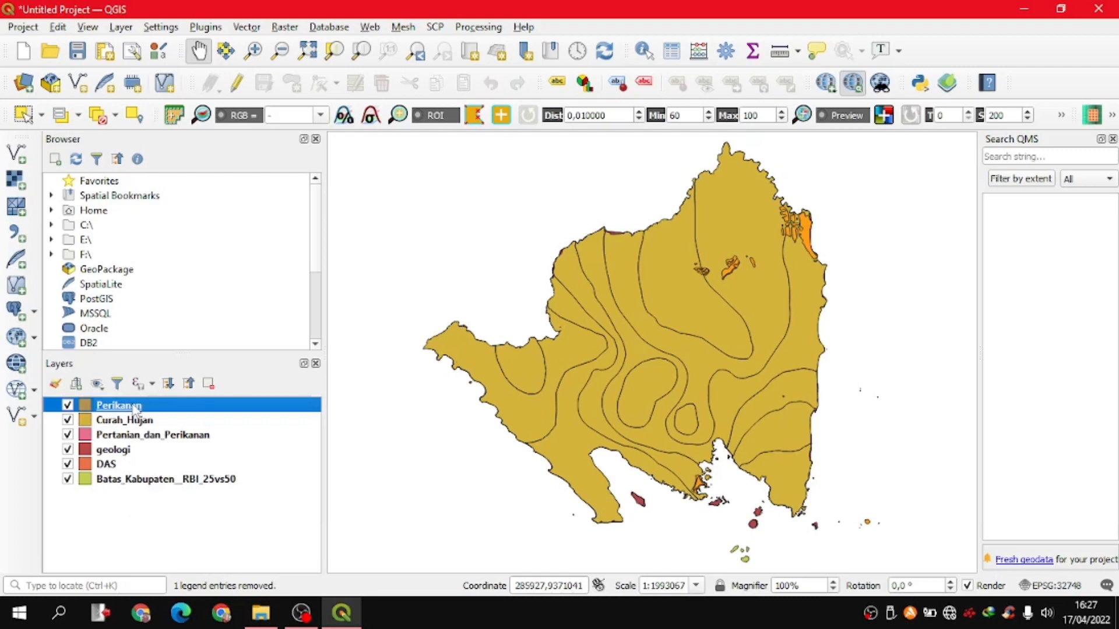
right_click(135, 406)
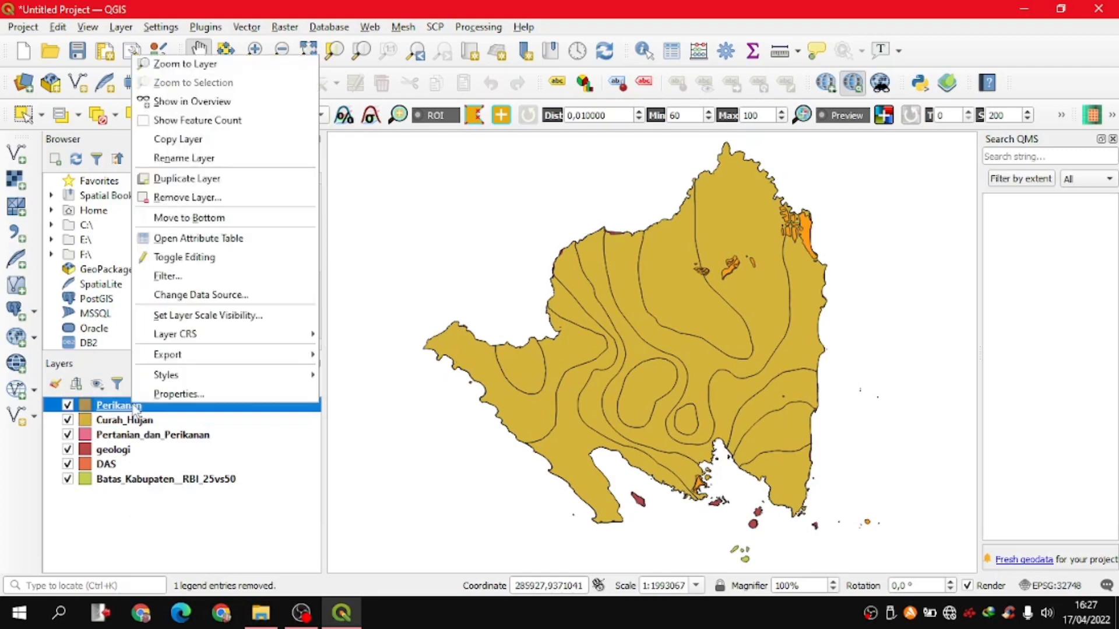
left_click(182, 244)
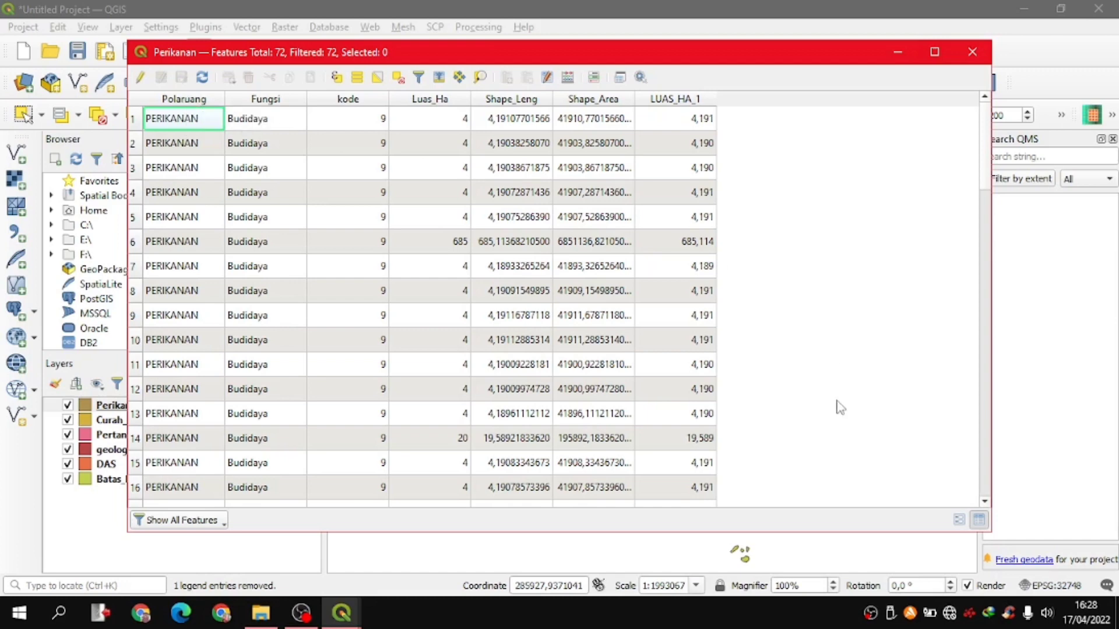
left_click(972, 52)
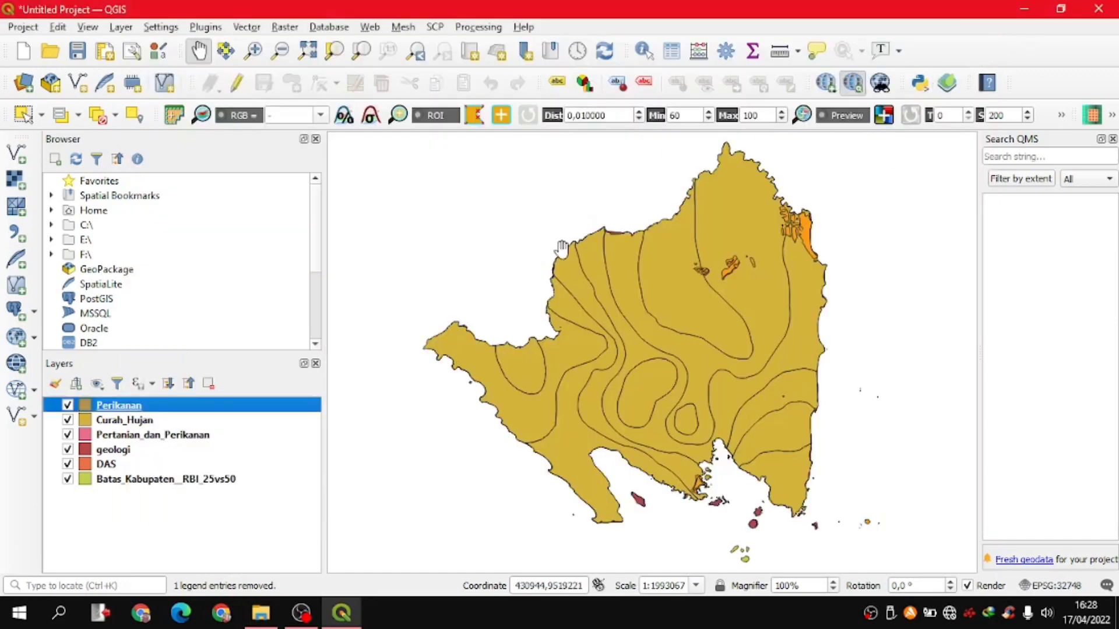
- Switch the Perikanan layer's symbology to Categorized, using the Polaruang field as value, and classify it
right_click(209, 411)
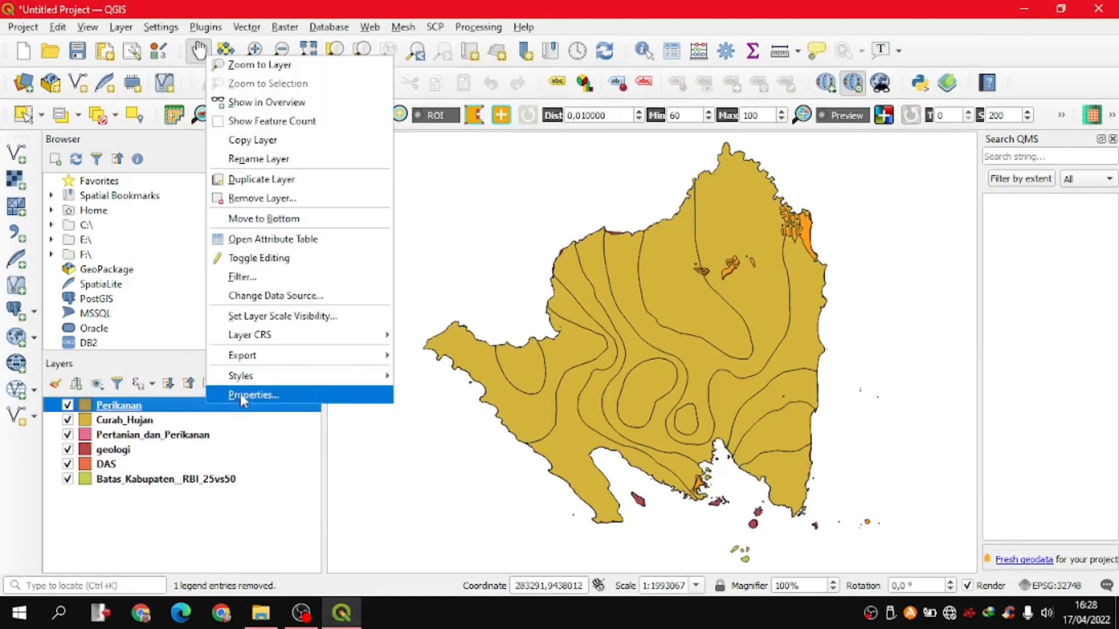
left_click(242, 396)
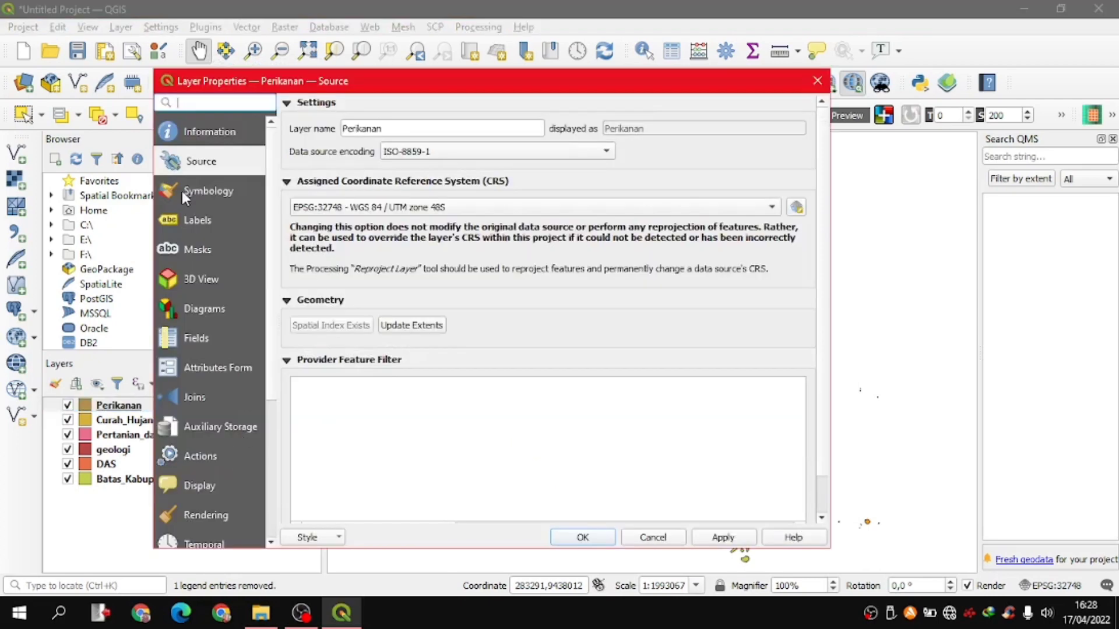
left_click(182, 191)
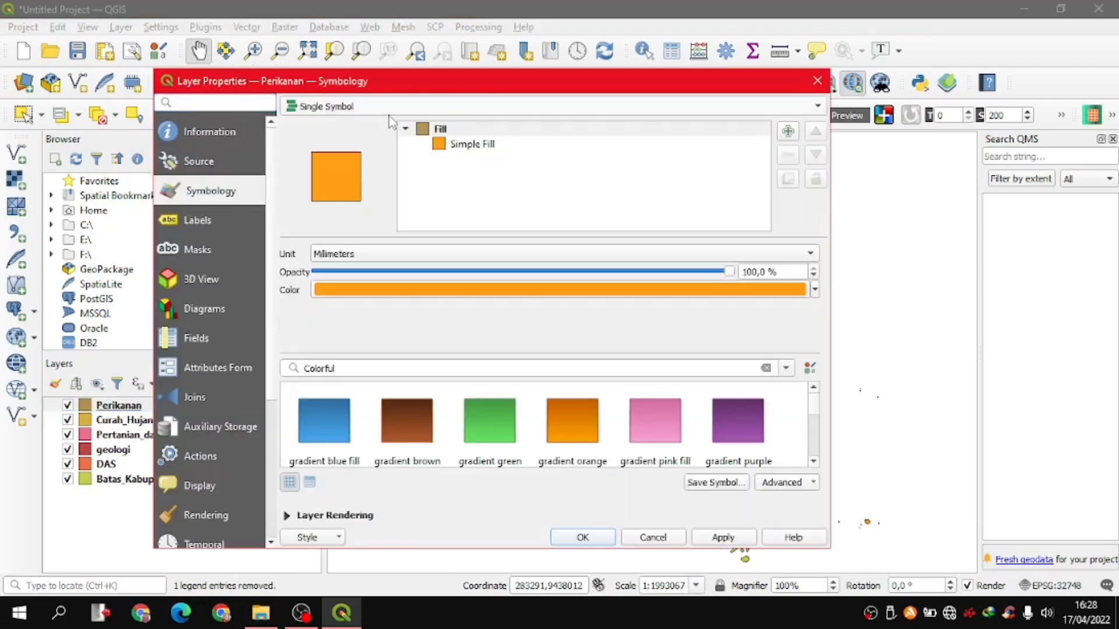
left_click(427, 113)
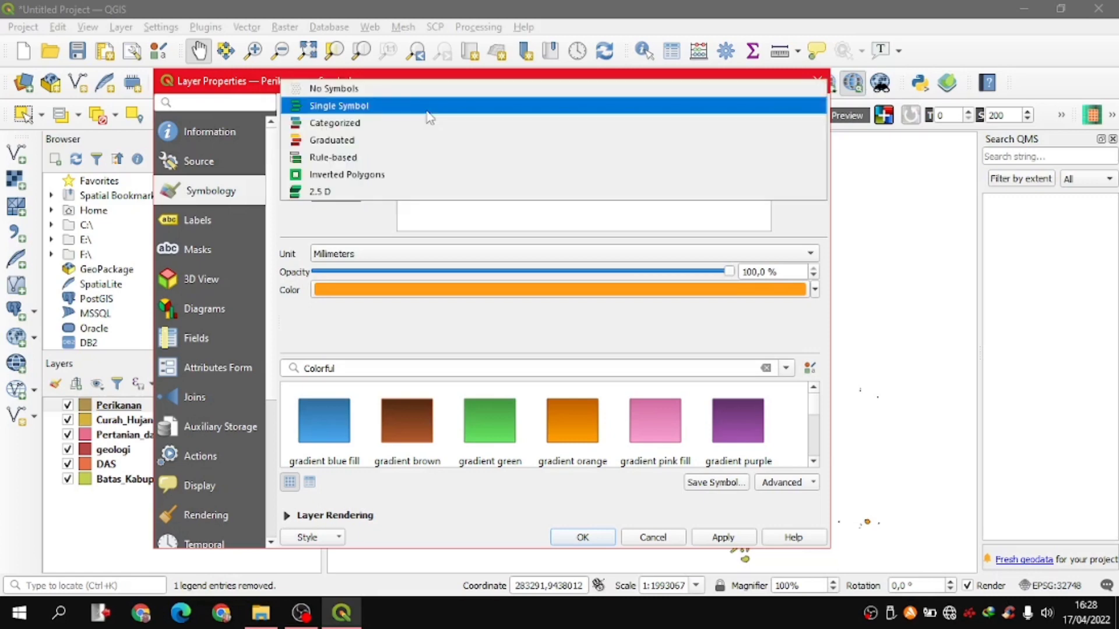
left_click(338, 124)
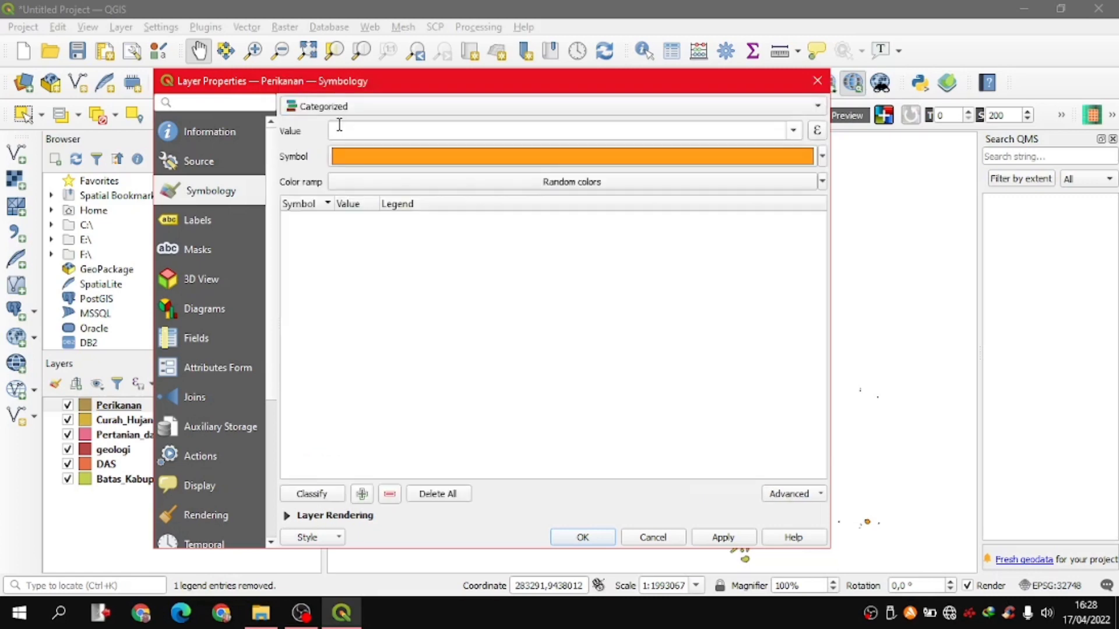
left_click(367, 109)
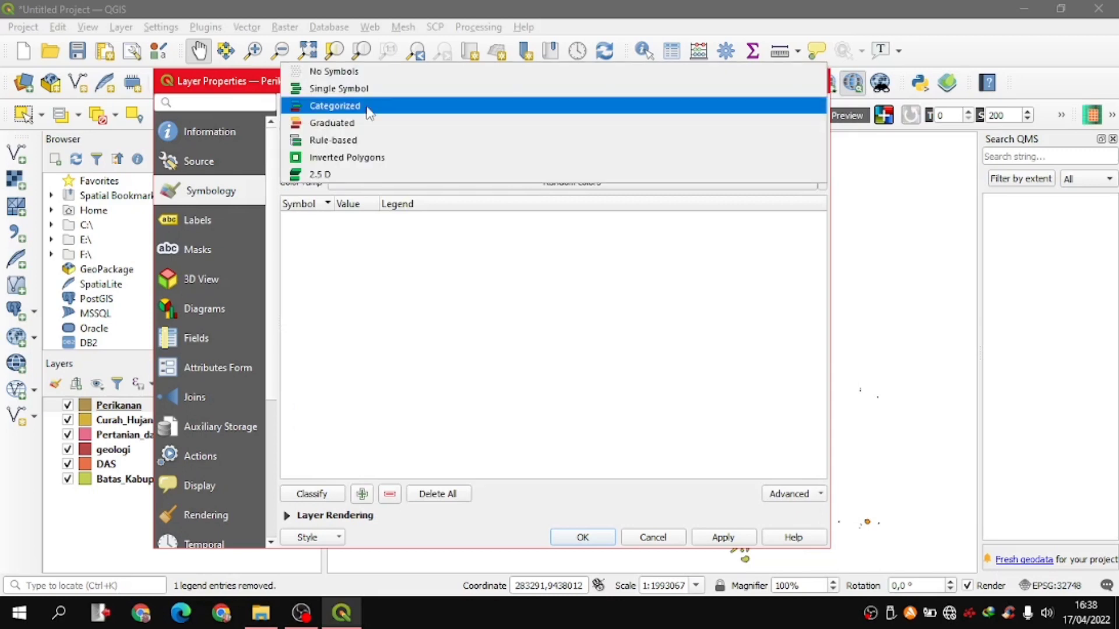
left_click(368, 110)
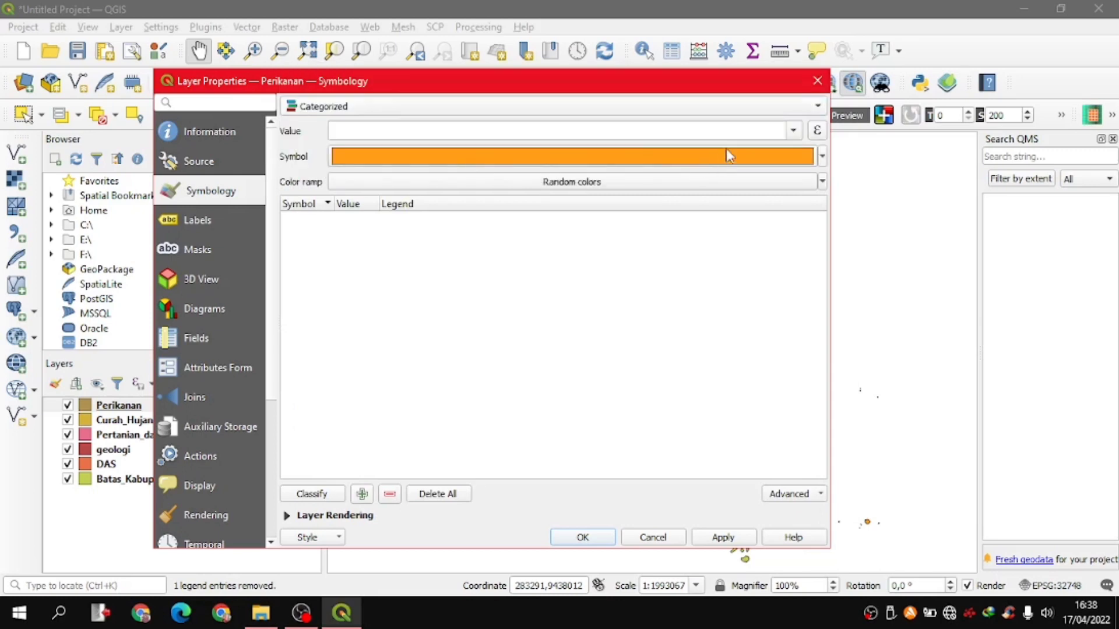
left_click(794, 130)
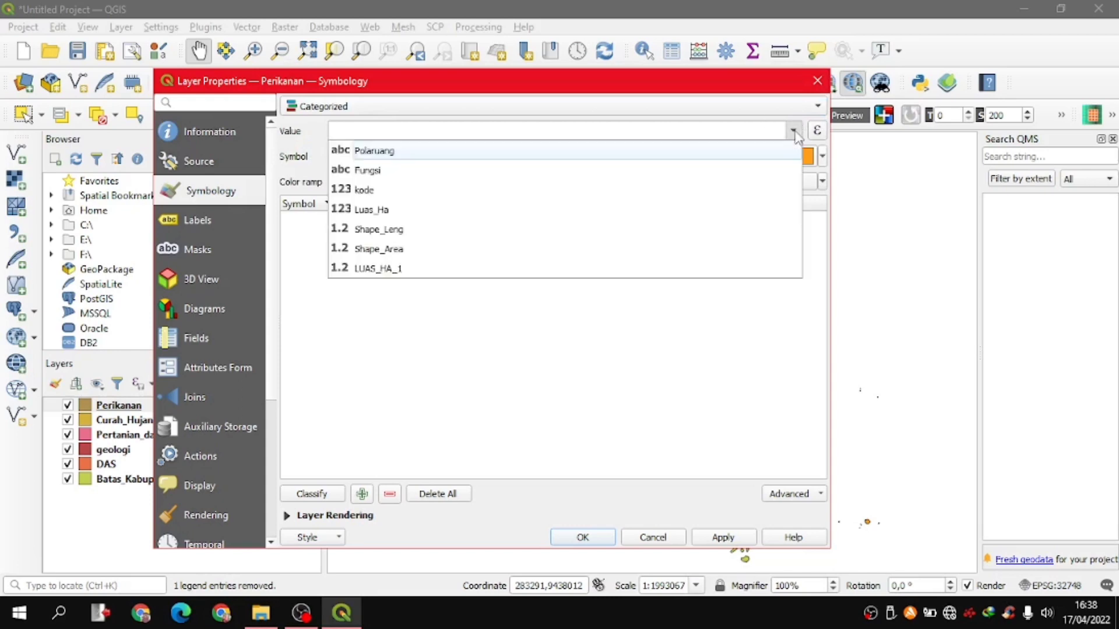
left_click(477, 152)
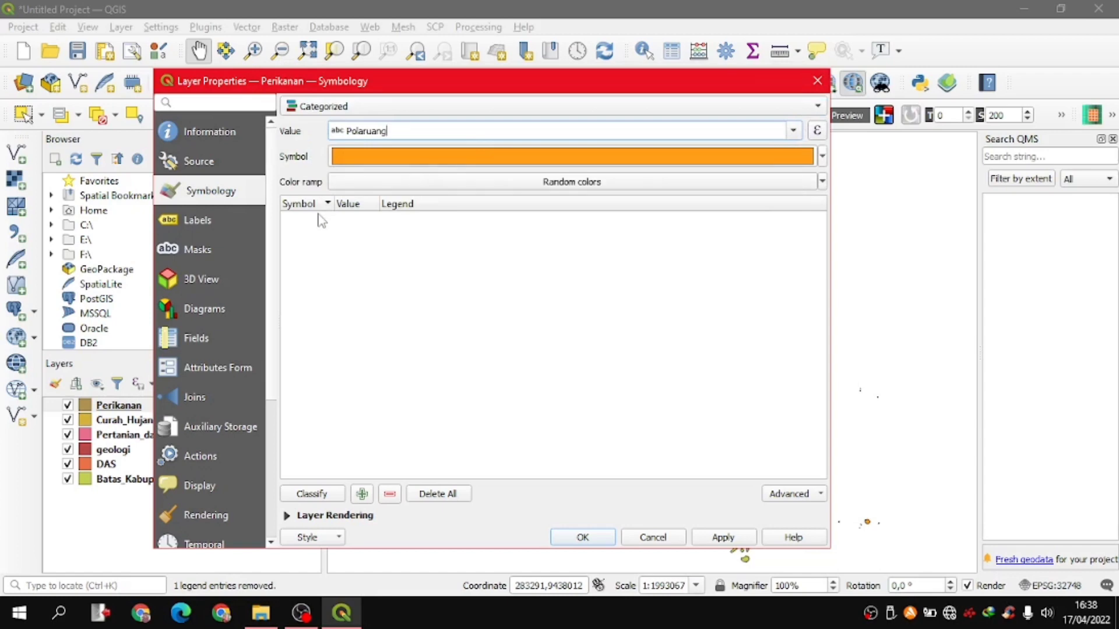
left_click(322, 495)
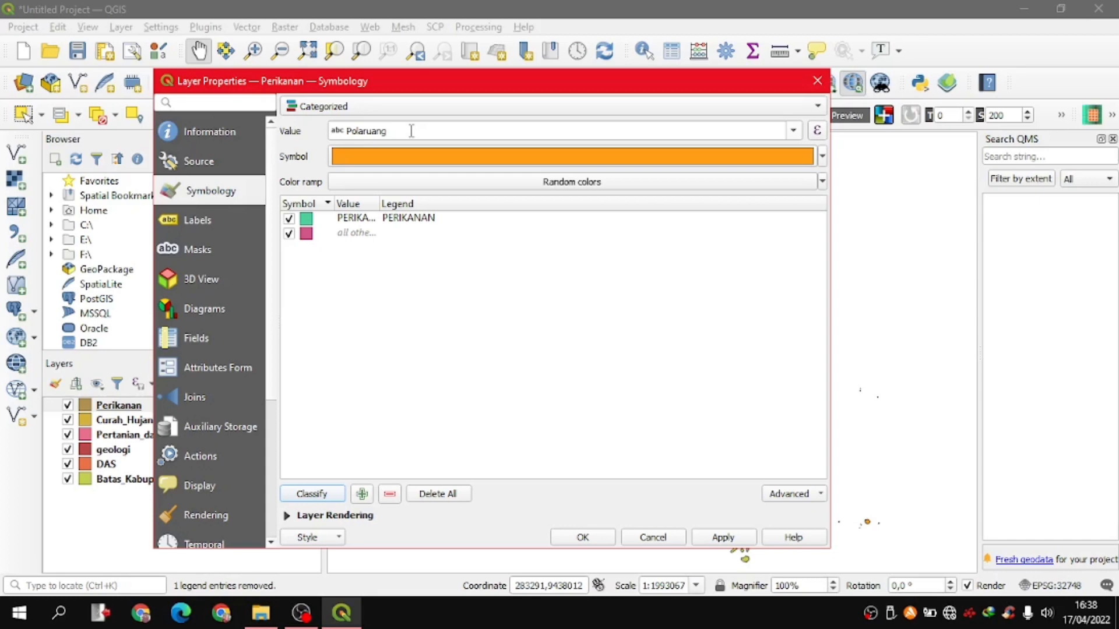
- Remove the all other values category from the Perikanan classification and apply the symbology to the layer
left_click(348, 235)
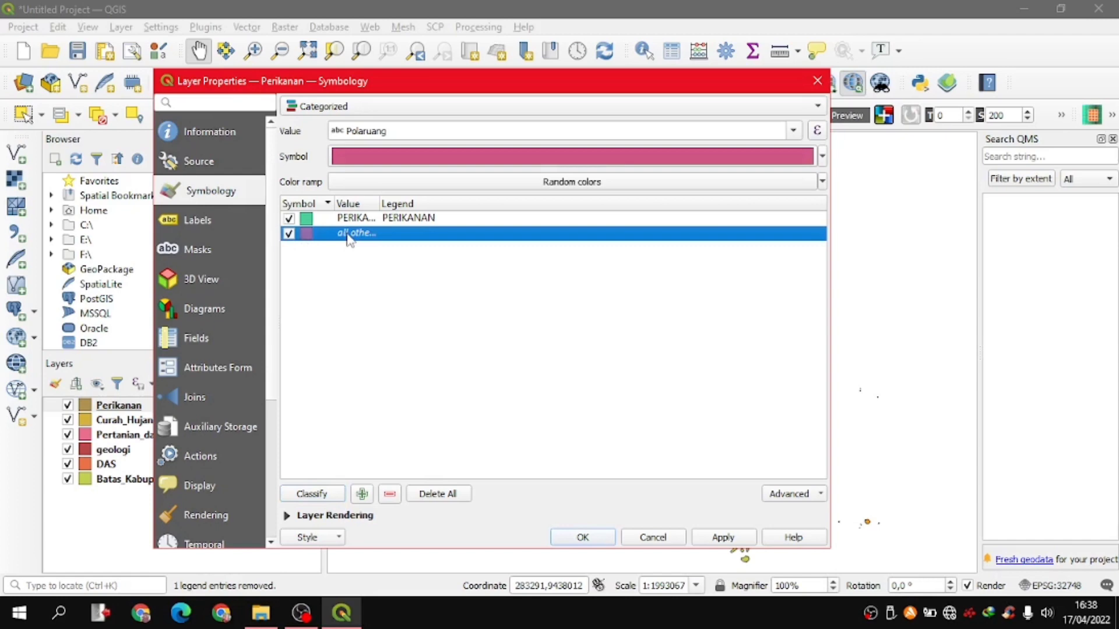
left_click(390, 495)
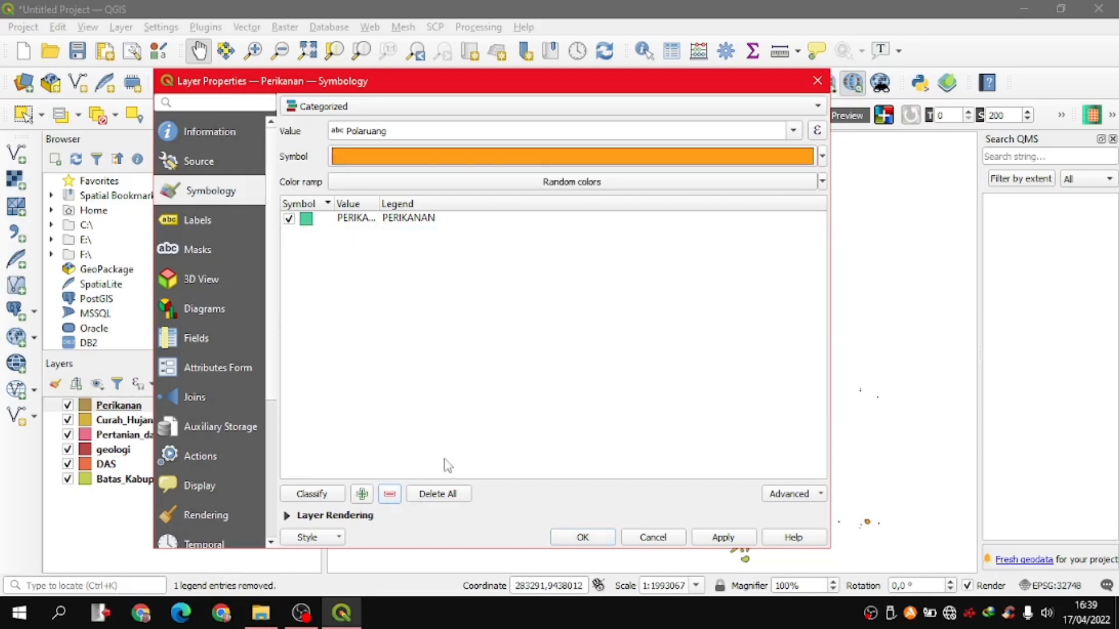
left_click(724, 537)
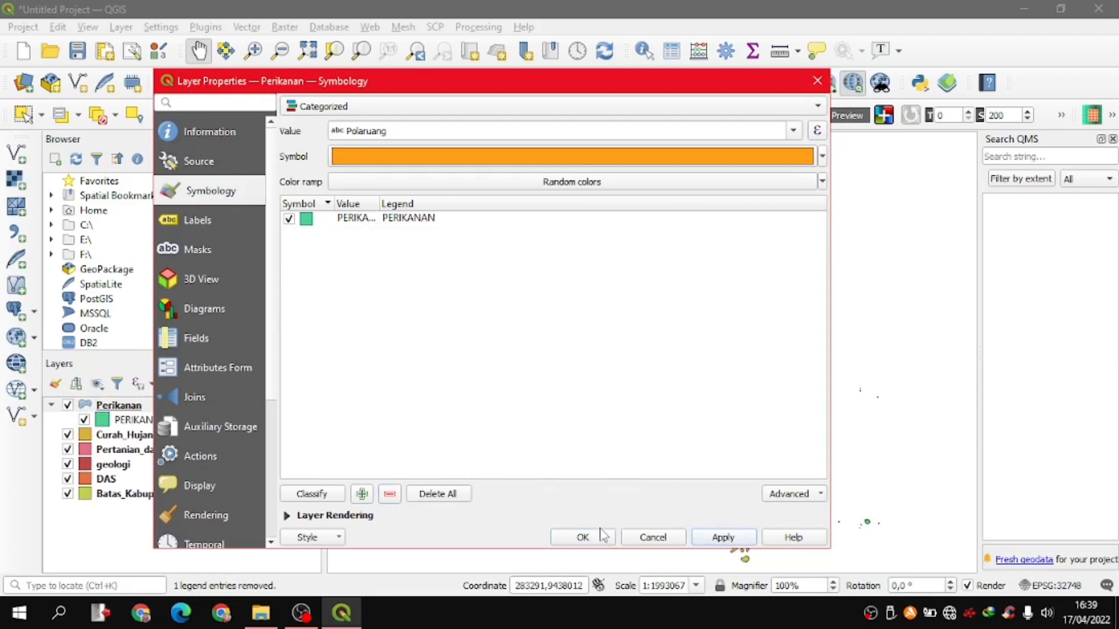
left_click(583, 538)
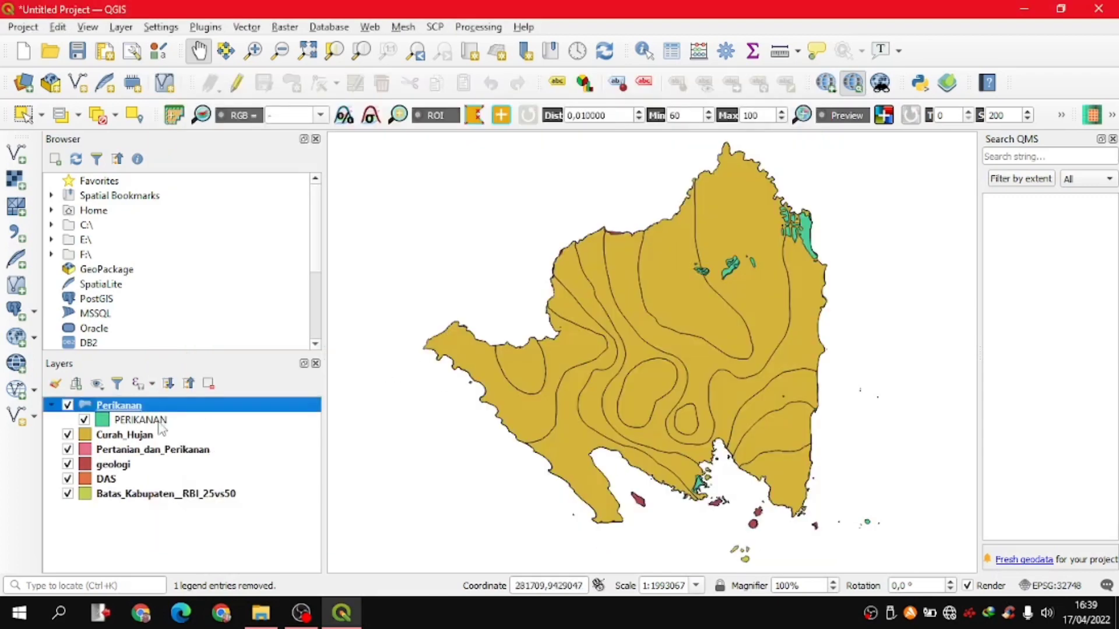
- Review the attribute table of the Curah_Hujan layer to examine its rainfall fields, and close the table
left_click(104, 435)
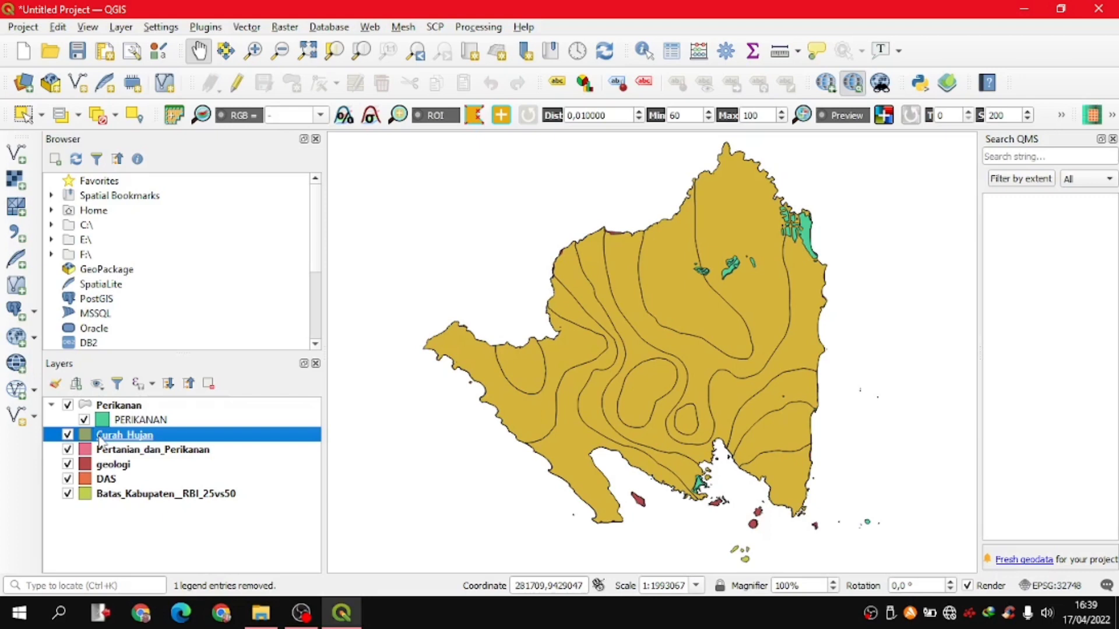
right_click(99, 439)
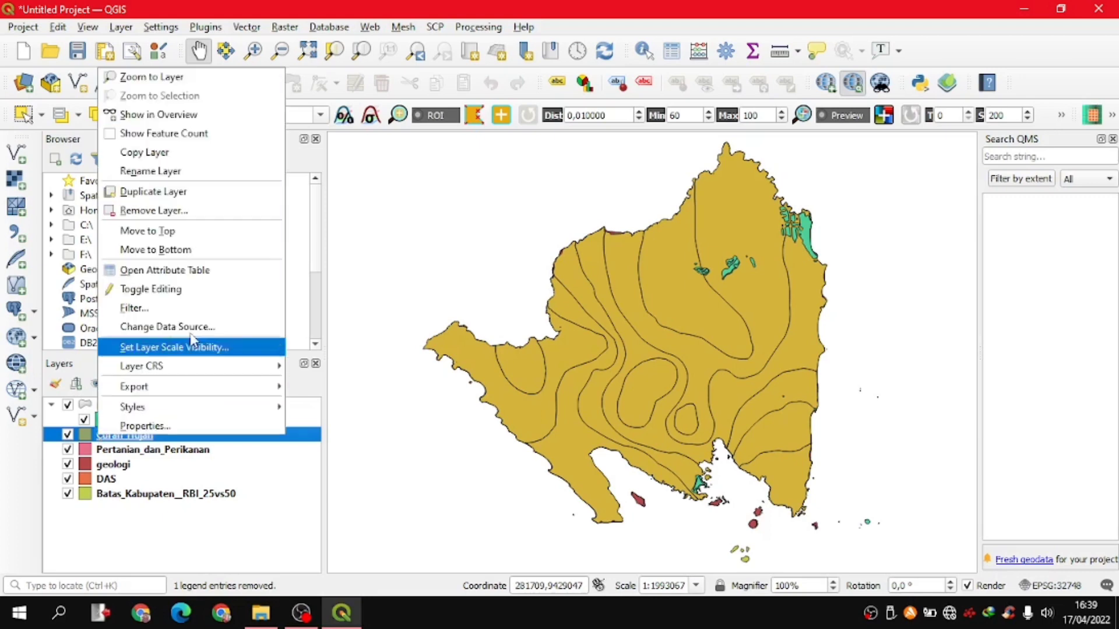
left_click(177, 273)
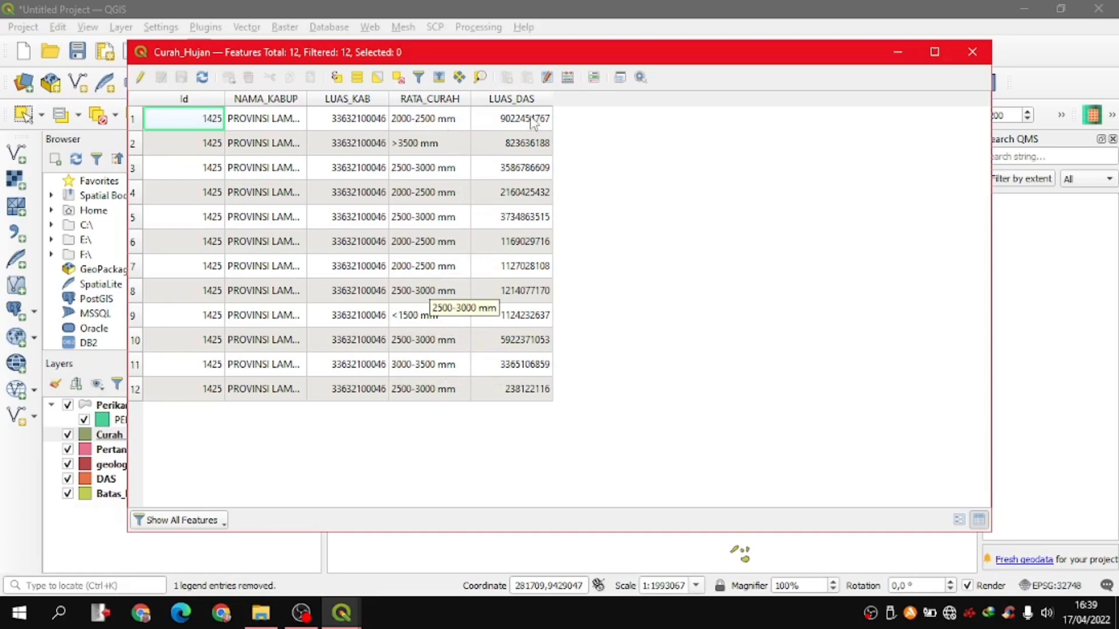
left_click(972, 52)
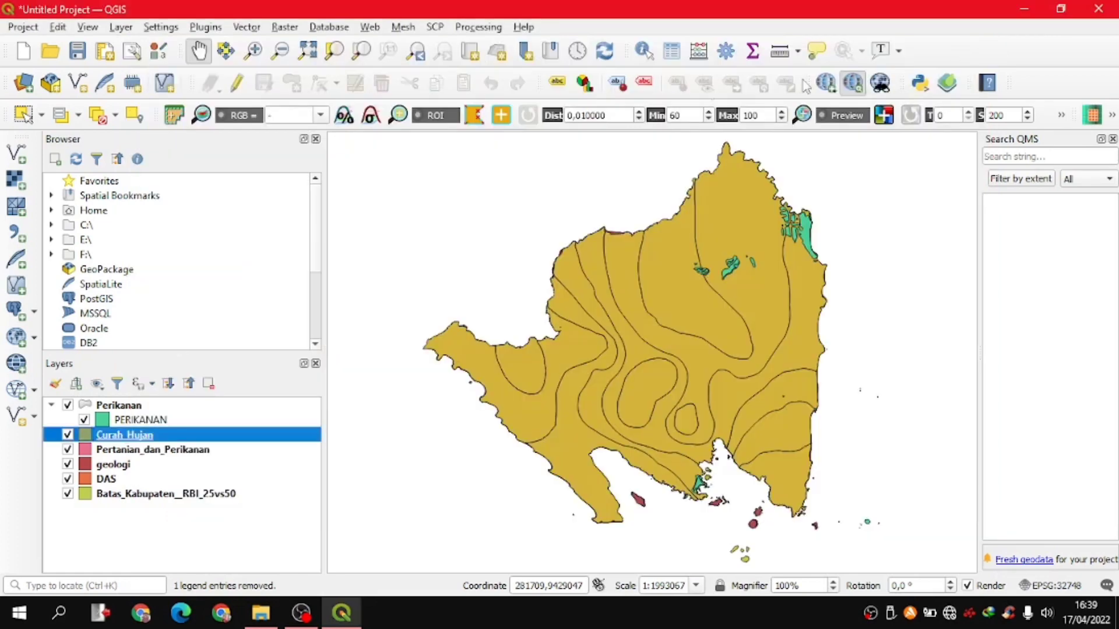
- Switch the Curah_Hujan layer's symbology to Categorized, using the RATA_CURAH field as value, and classify it
right_click(153, 436)
left_click(198, 425)
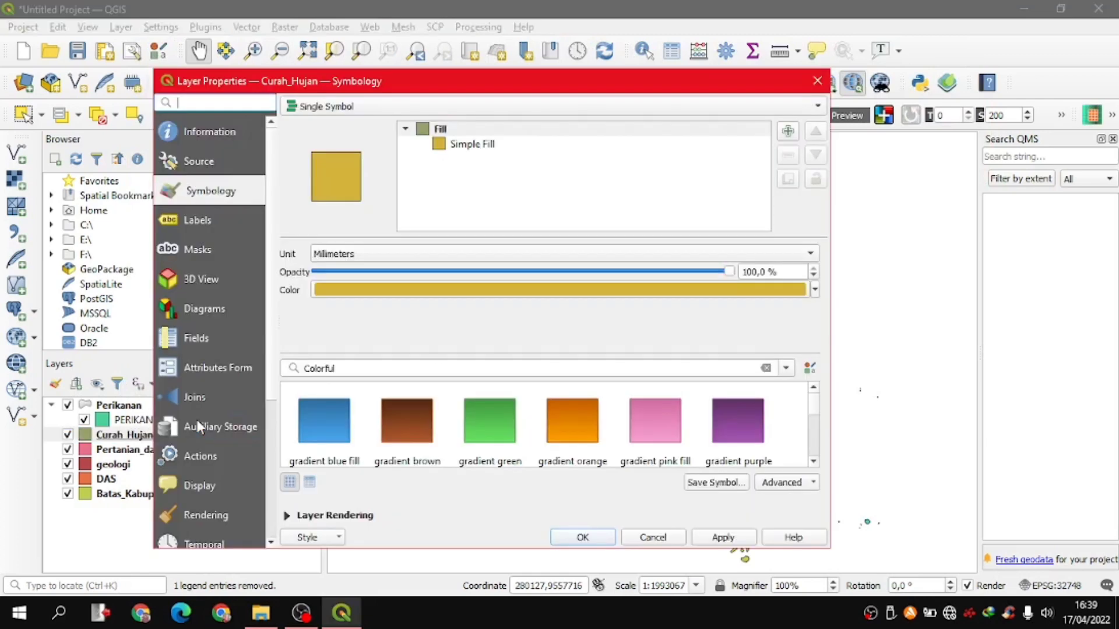
left_click(811, 108)
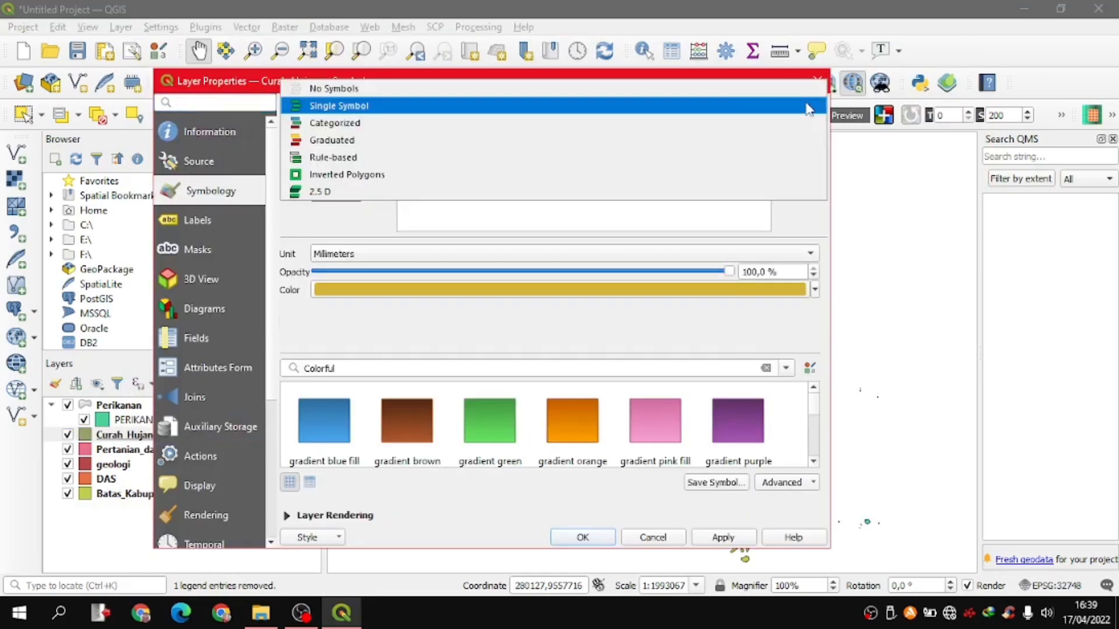
key("Escape")
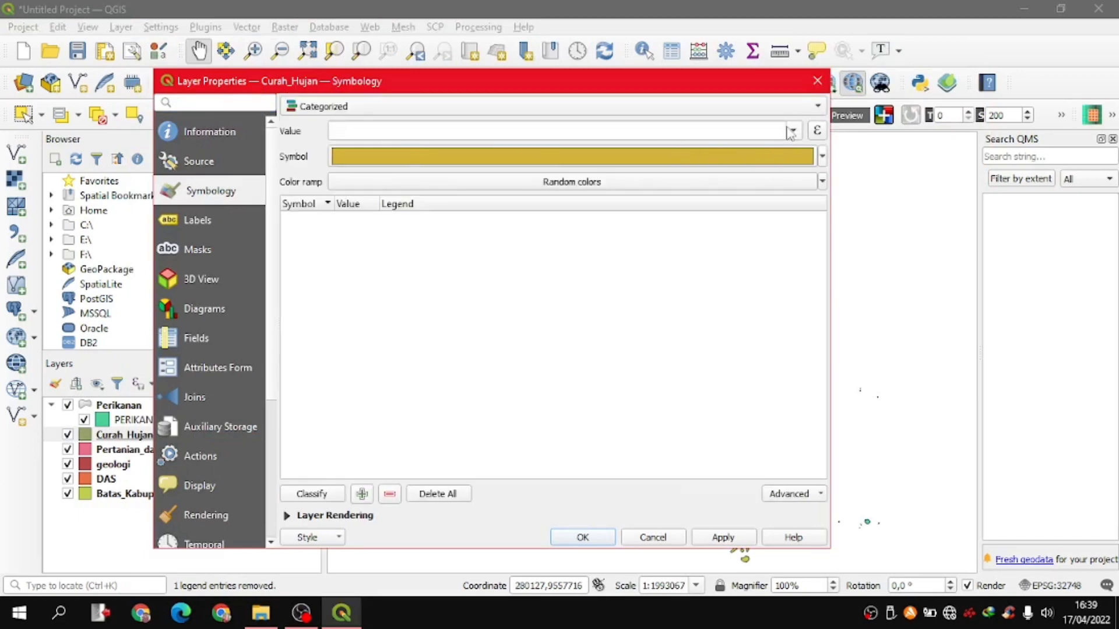
left_click(792, 131)
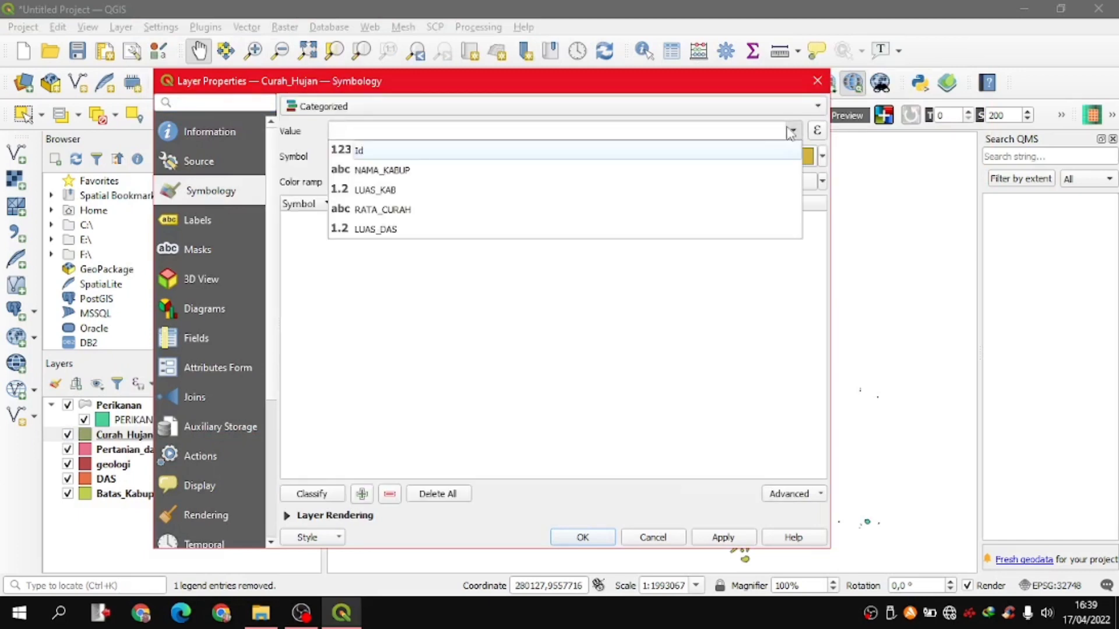
left_click(424, 213)
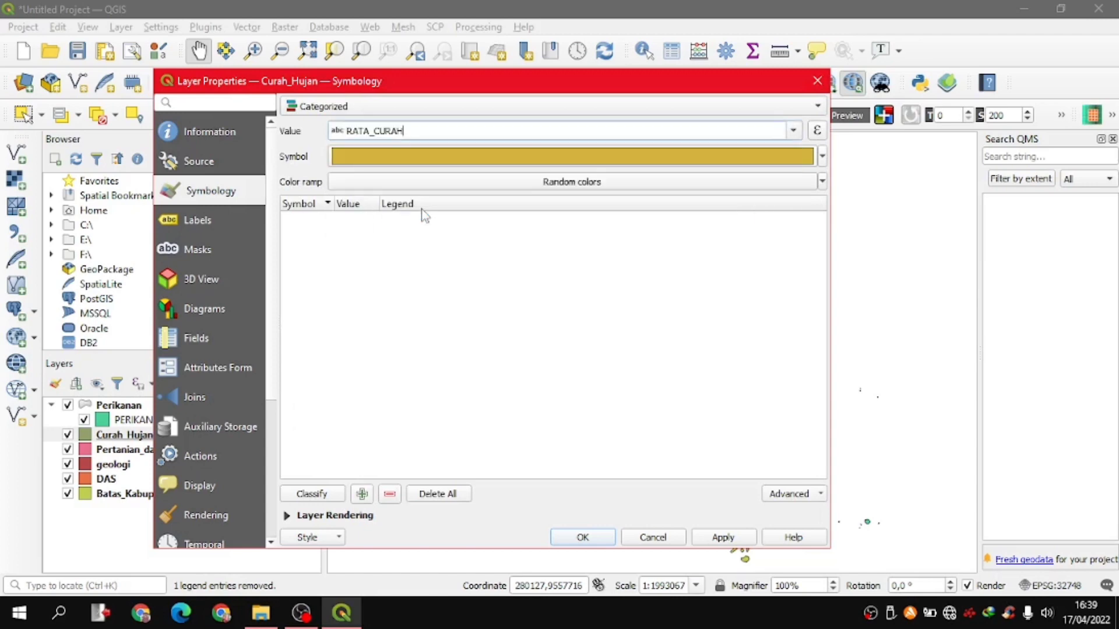
left_click(311, 494)
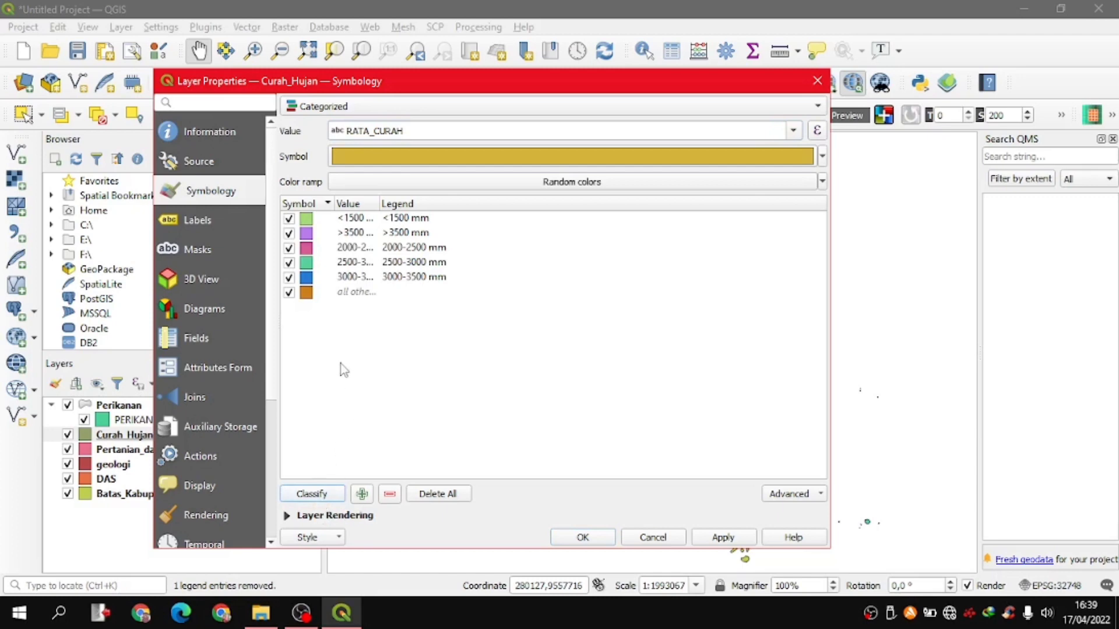
- Remove the all other values category from the Curah_Hujan classification and apply the symbology to the layer
left_click(336, 295)
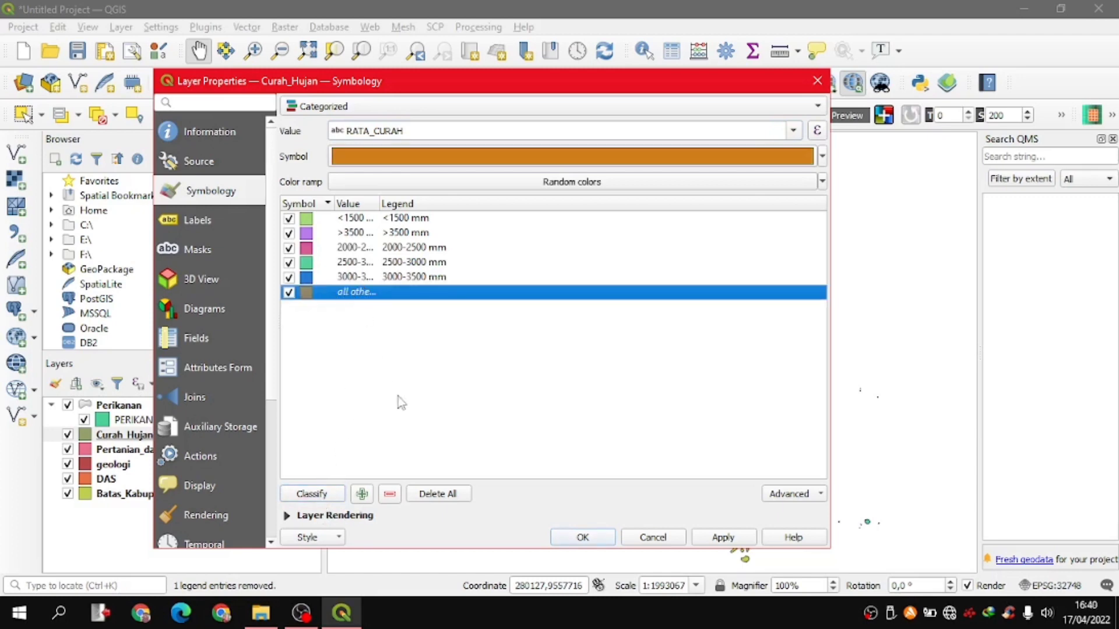
left_click(390, 494)
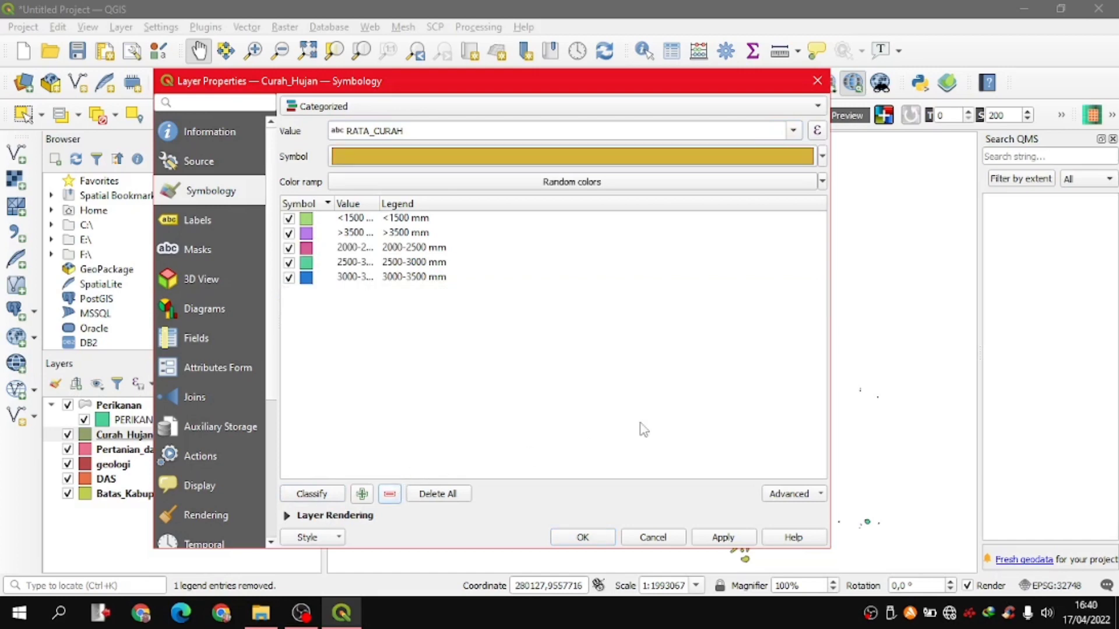
left_click(726, 538)
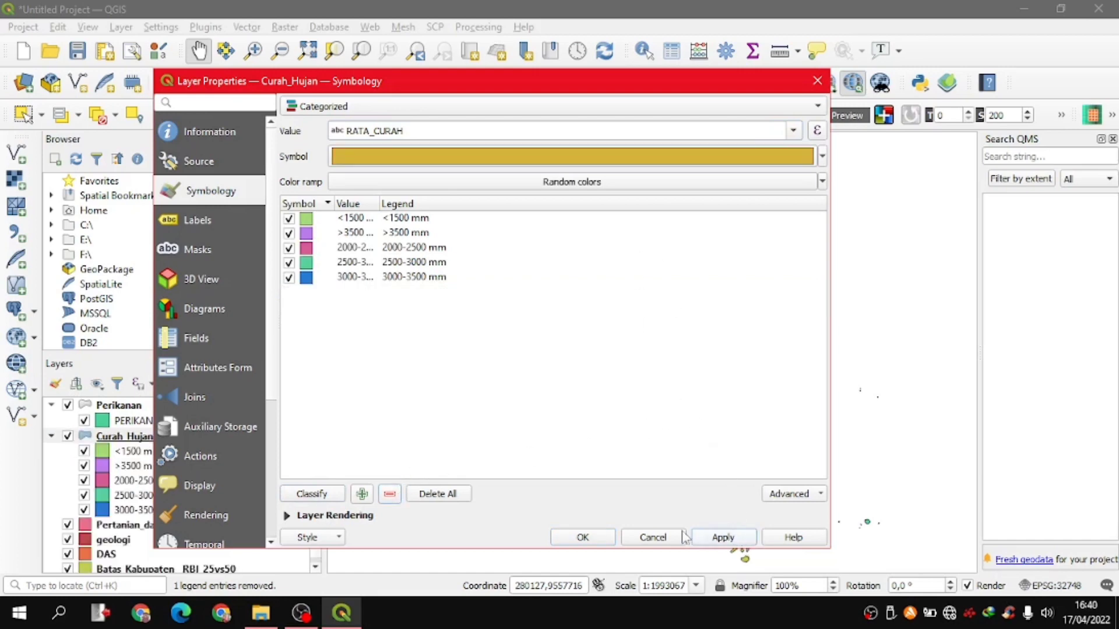
left_click(598, 537)
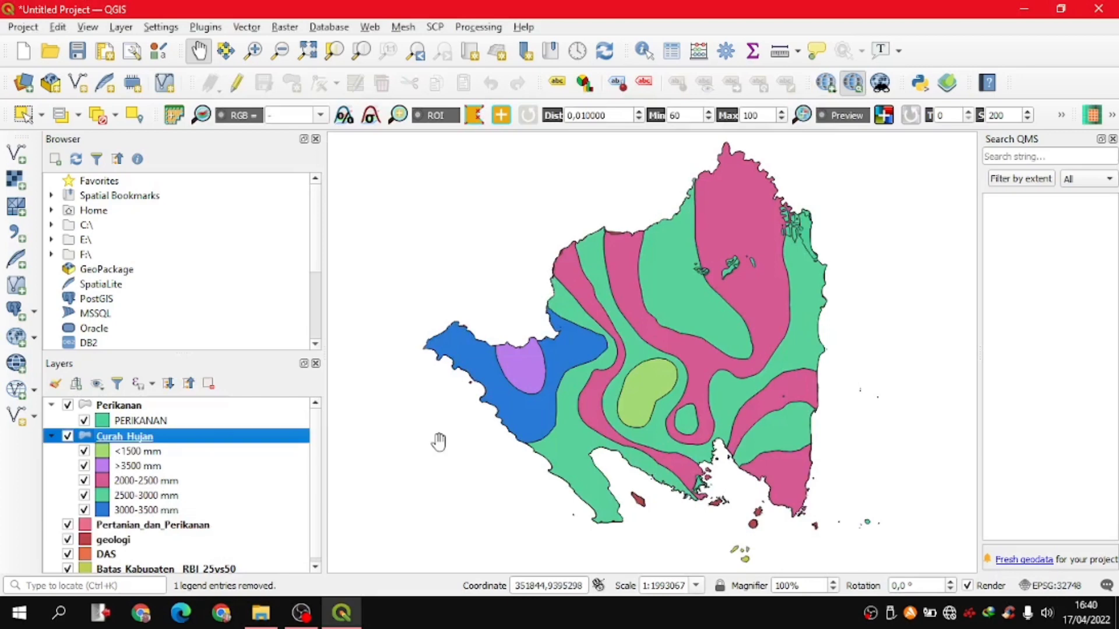
scroll(146, 528, "down", 1)
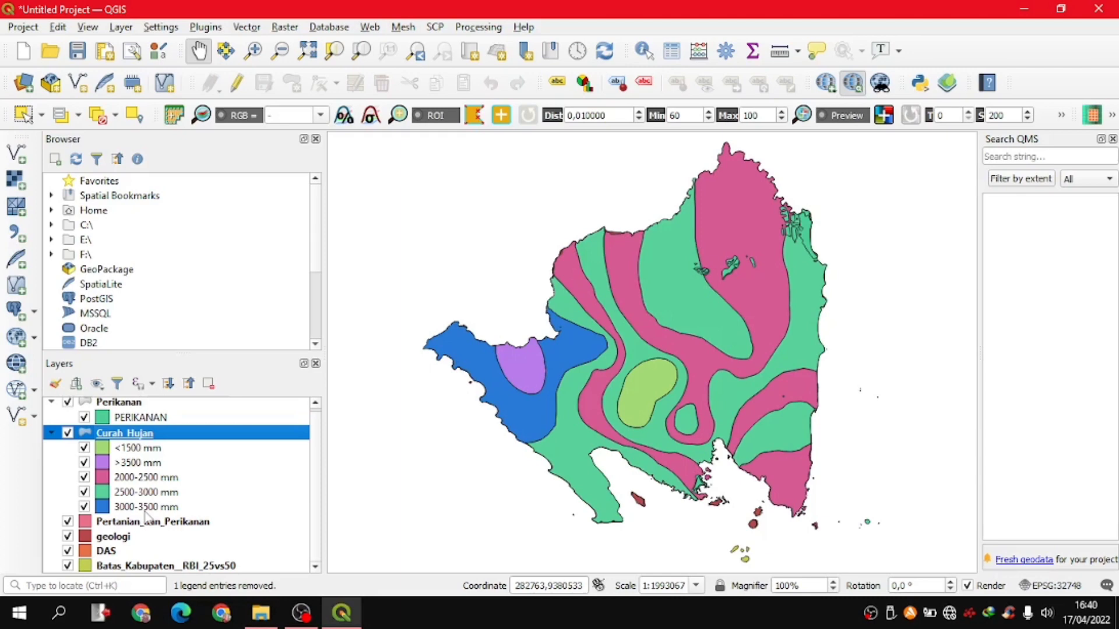
right_click(205, 525)
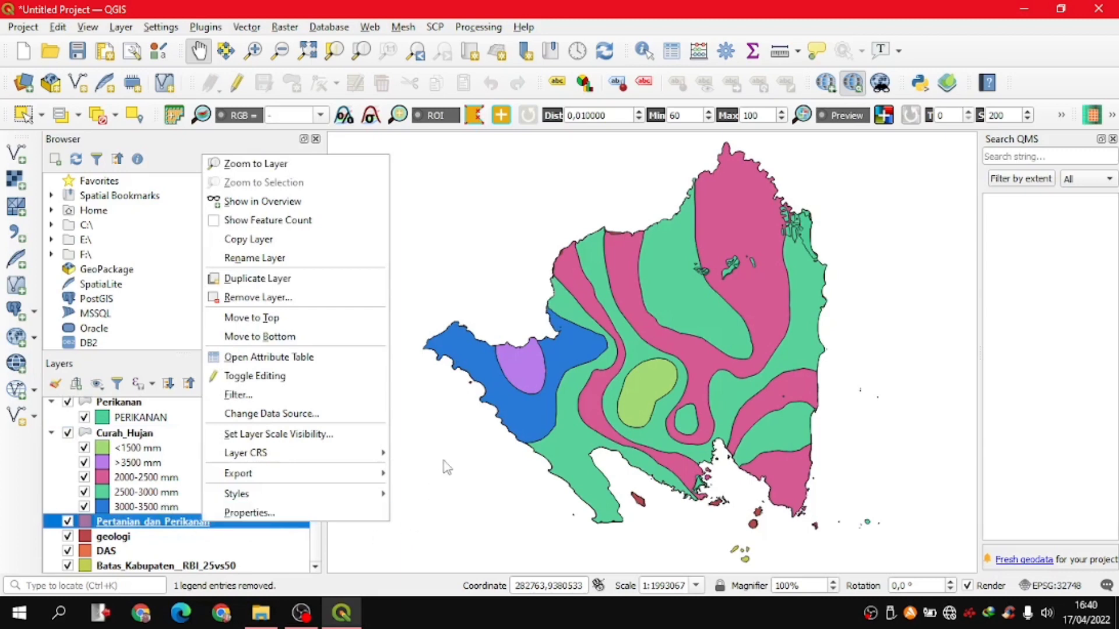
left_click(446, 291)
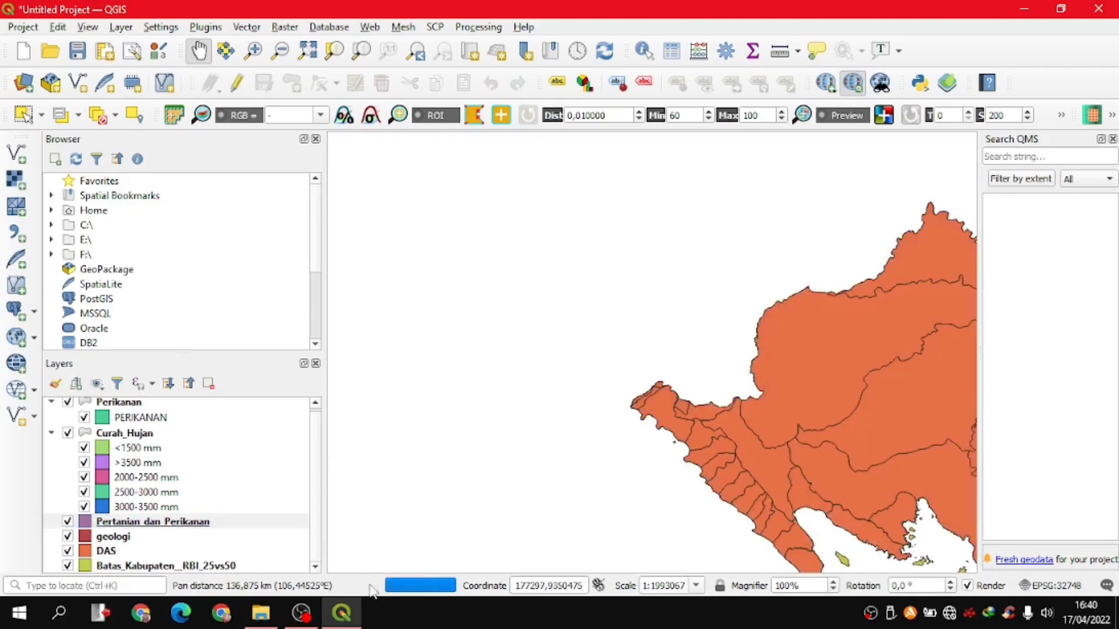
mouse_move(303, 619)
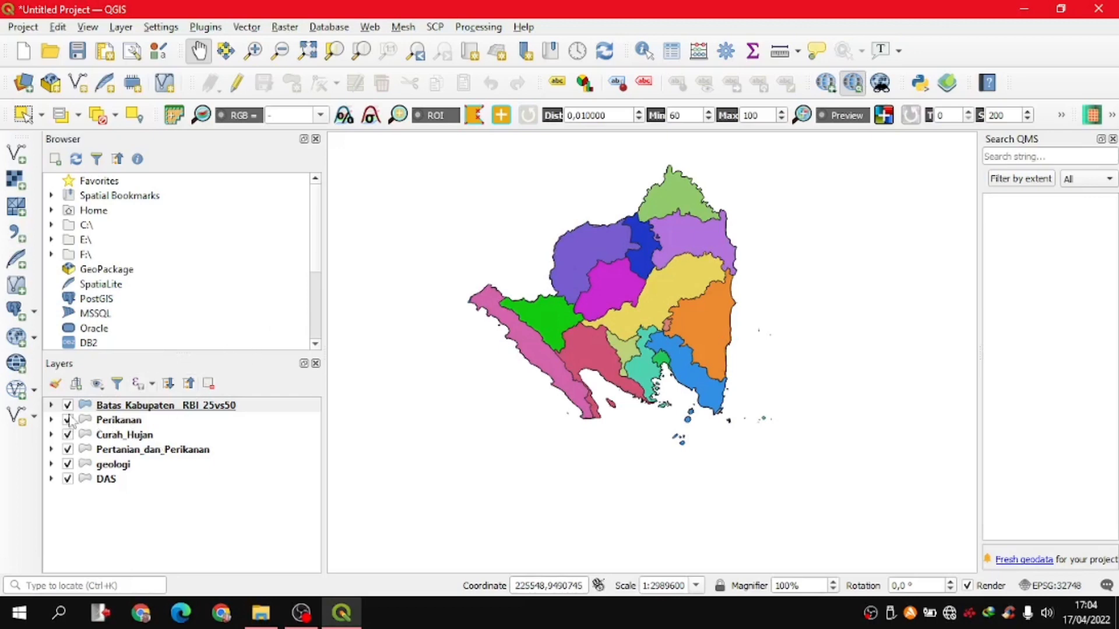
- Review the legend categories of the Batas_Kabupaten, Curah_Hujan, geologi and DAS layers, collapsing each one again
left_click(51, 405)
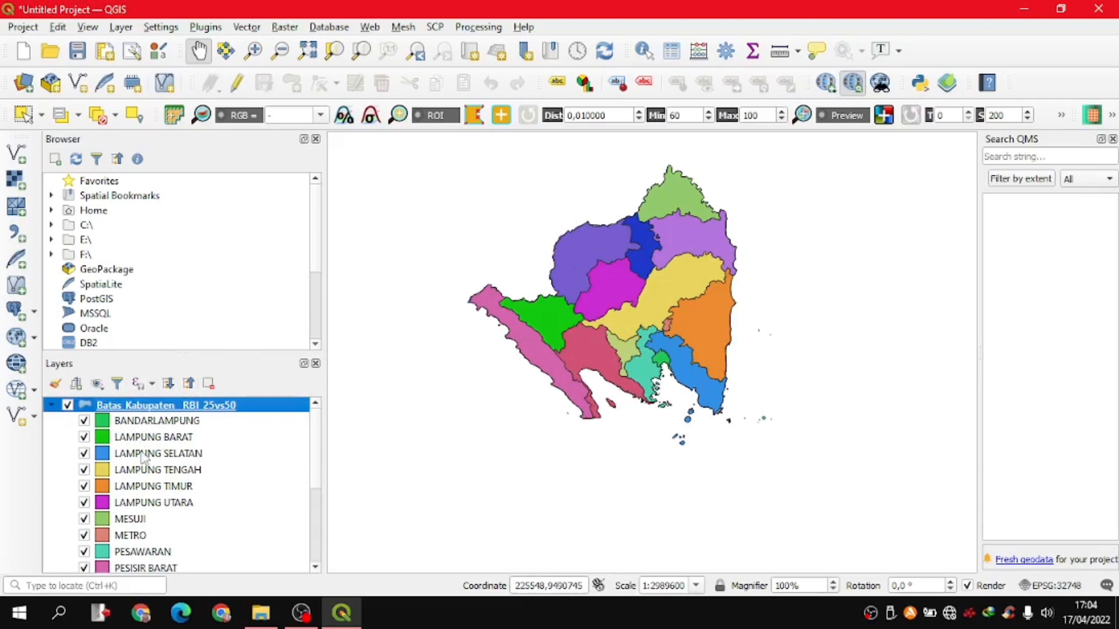
scroll(53, 408, "down", 3)
scroll(53, 408, "up", 3)
left_click(51, 405)
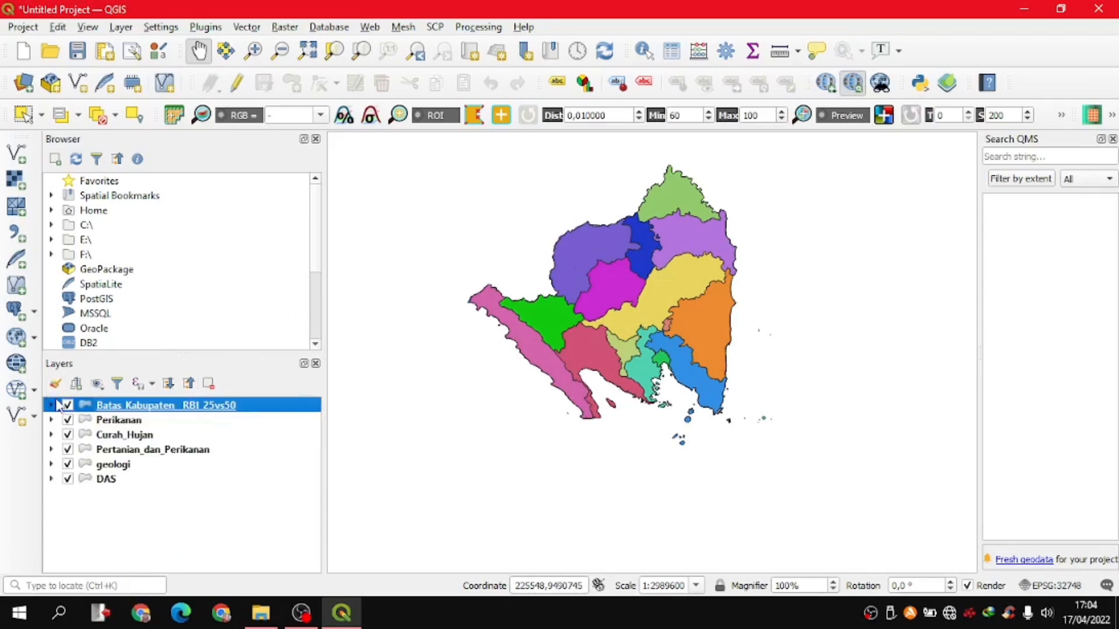
left_click(52, 435)
left_click(52, 435)
left_click(52, 465)
left_click(51, 464)
left_click(51, 479)
scroll(169, 484, "down", 3)
scroll(103, 487, "up", 3)
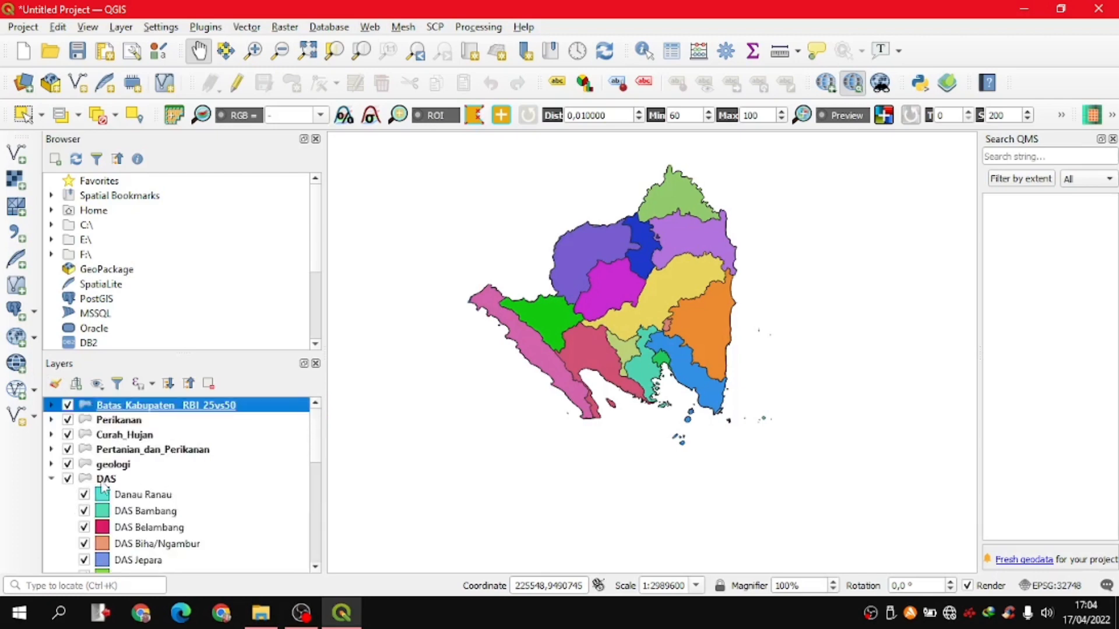
left_click(51, 480)
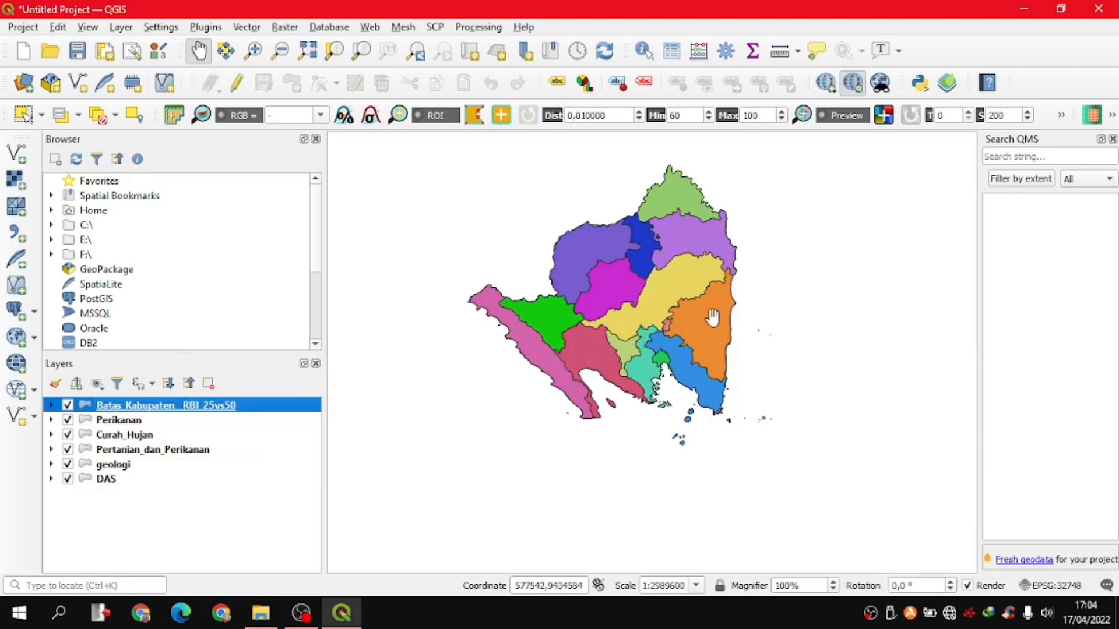
scroll(676, 320, "up", 1)
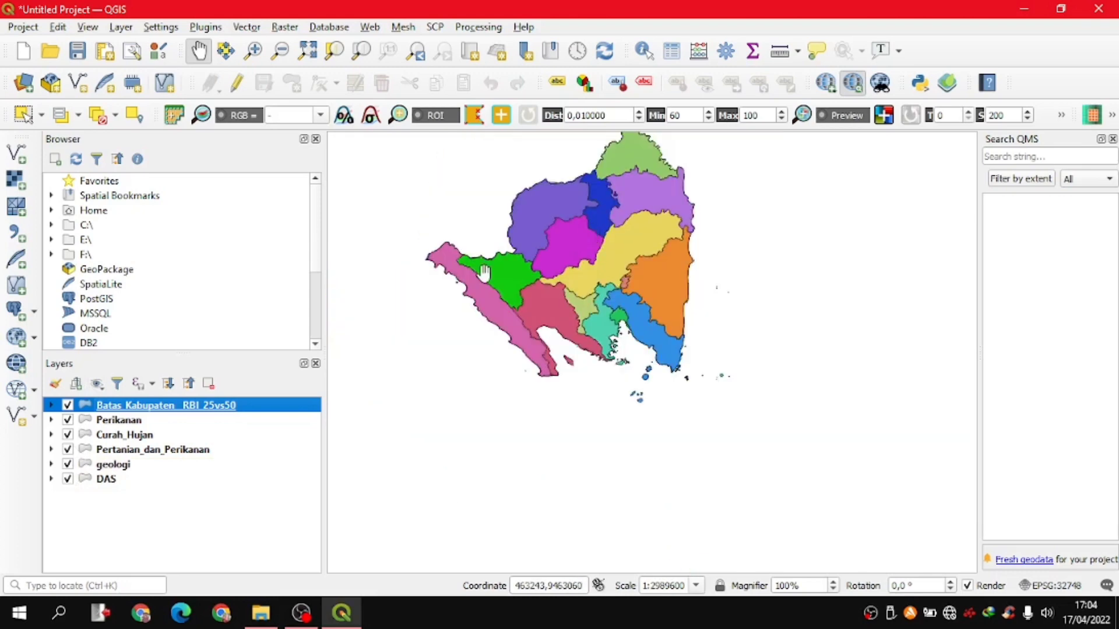
scroll(592, 233, "down", 1)
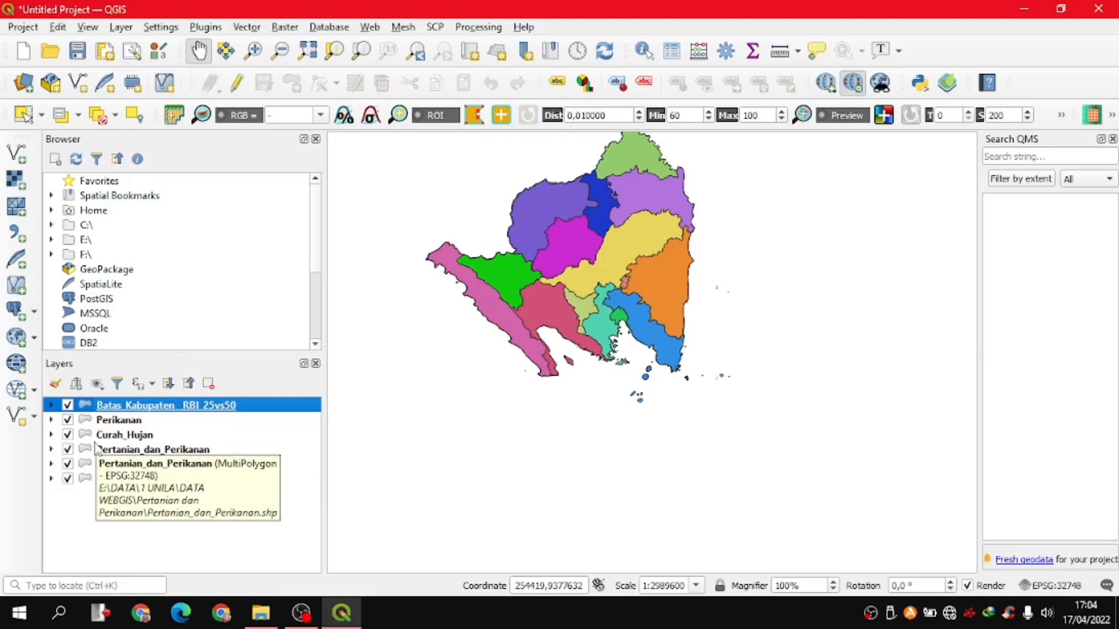
left_click_drag(583, 300, 585, 342)
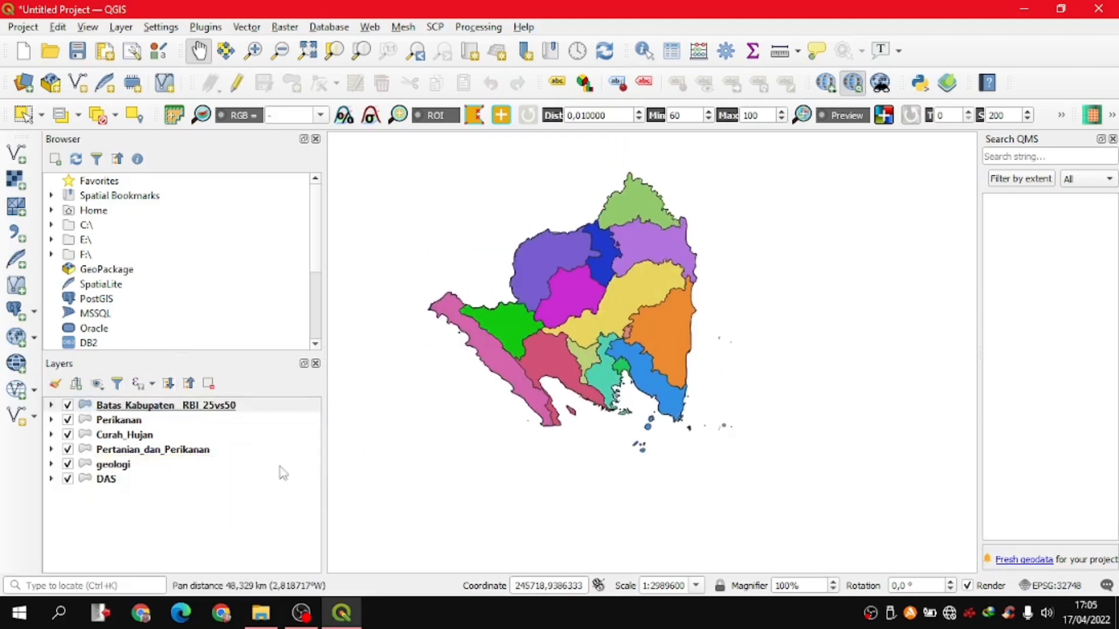
- Turn on Single Labels for the Batas_Kabupaten__RBI_25vs50 layer, using the KABUPATEN field as the label value
left_click(222, 411)
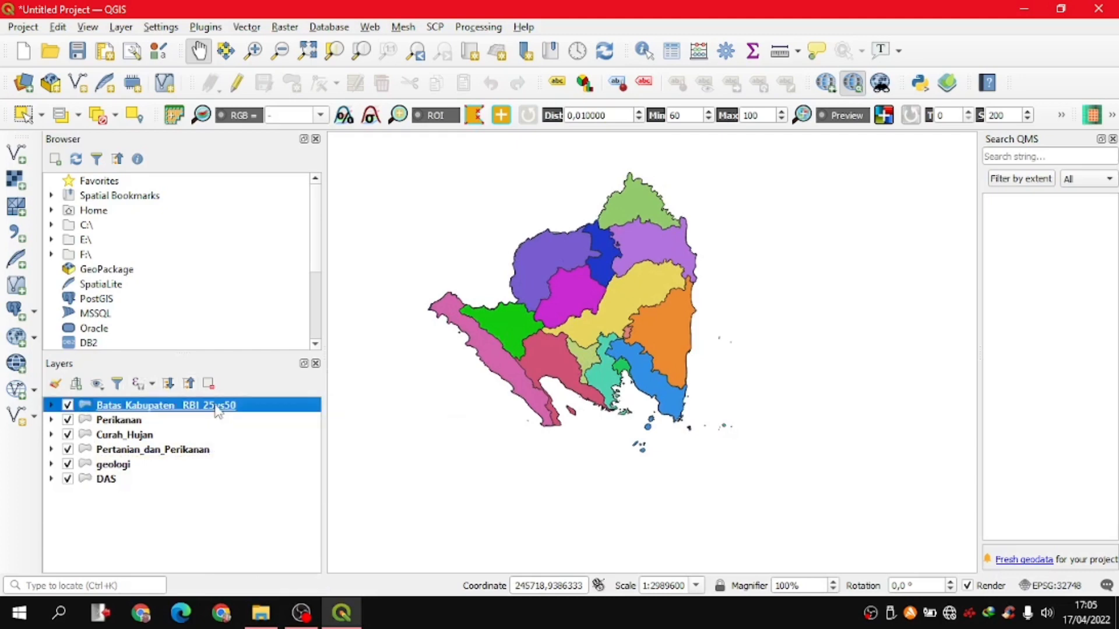
right_click(225, 406)
left_click(227, 394)
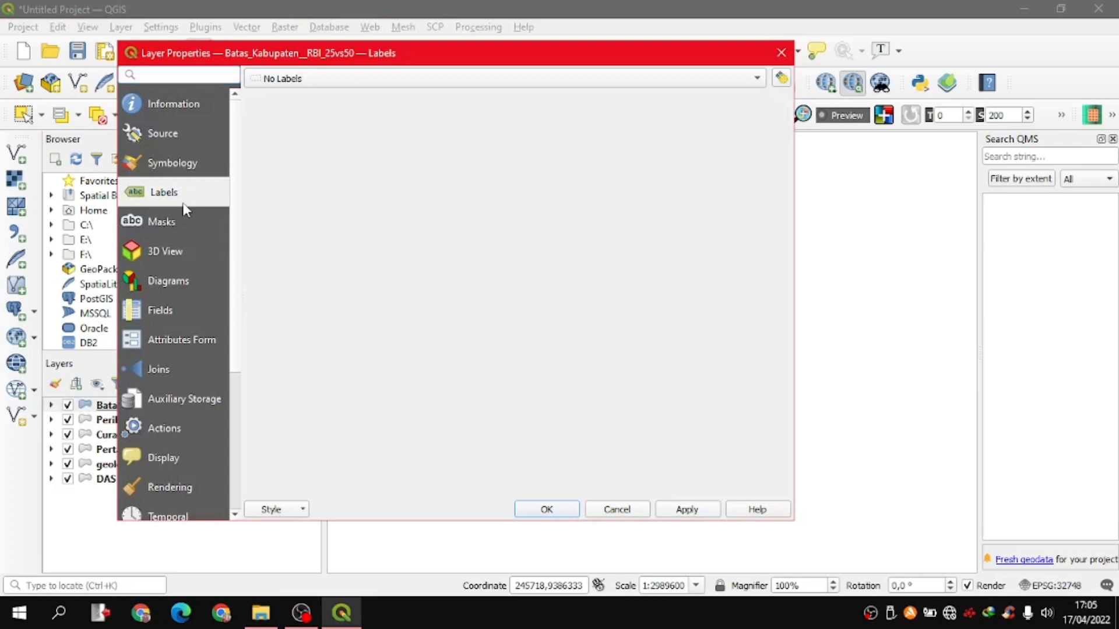
left_click(758, 79)
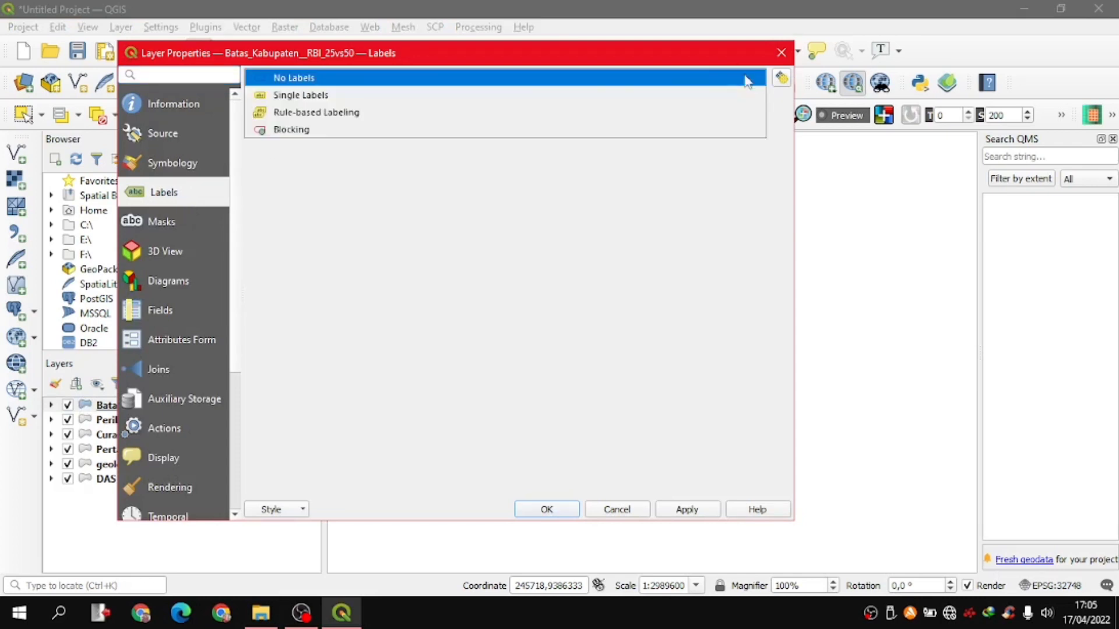
left_click(275, 105)
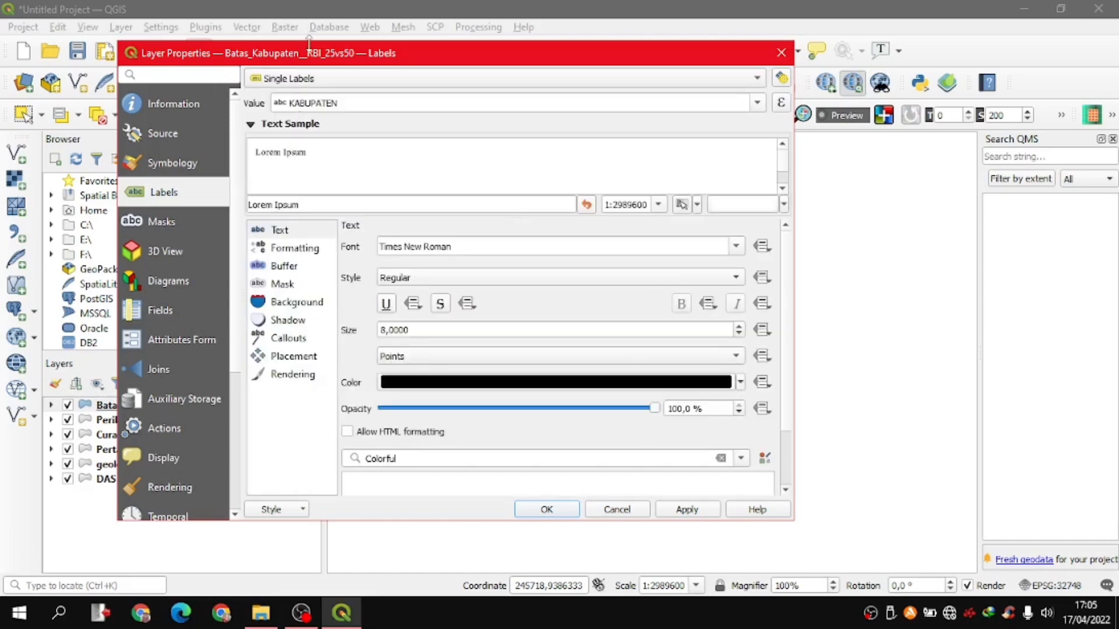
left_click(757, 103)
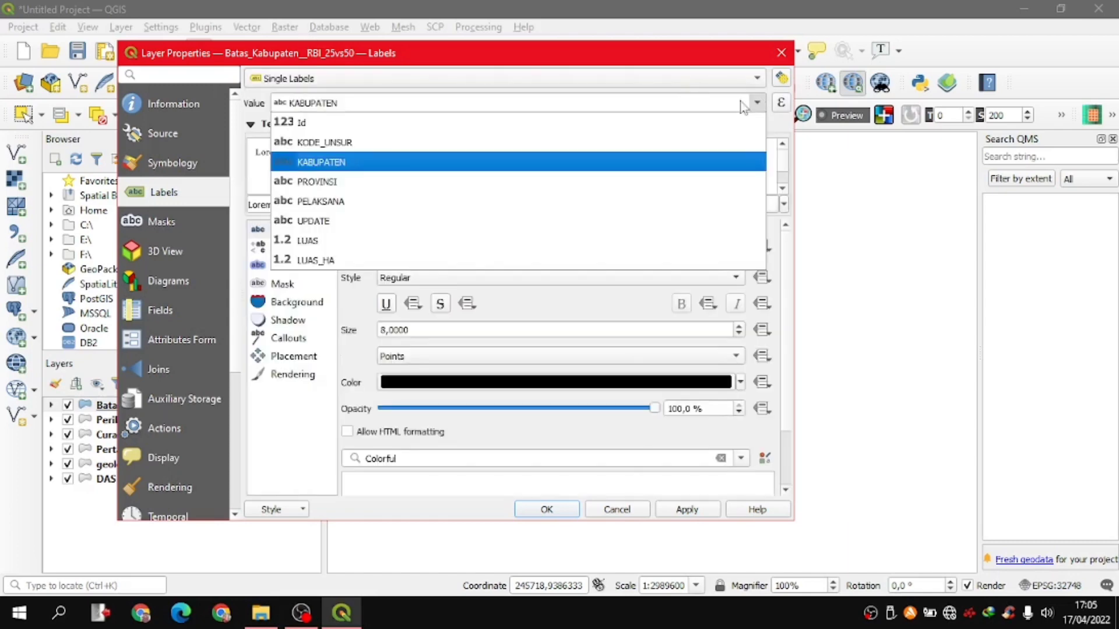
left_click(307, 169)
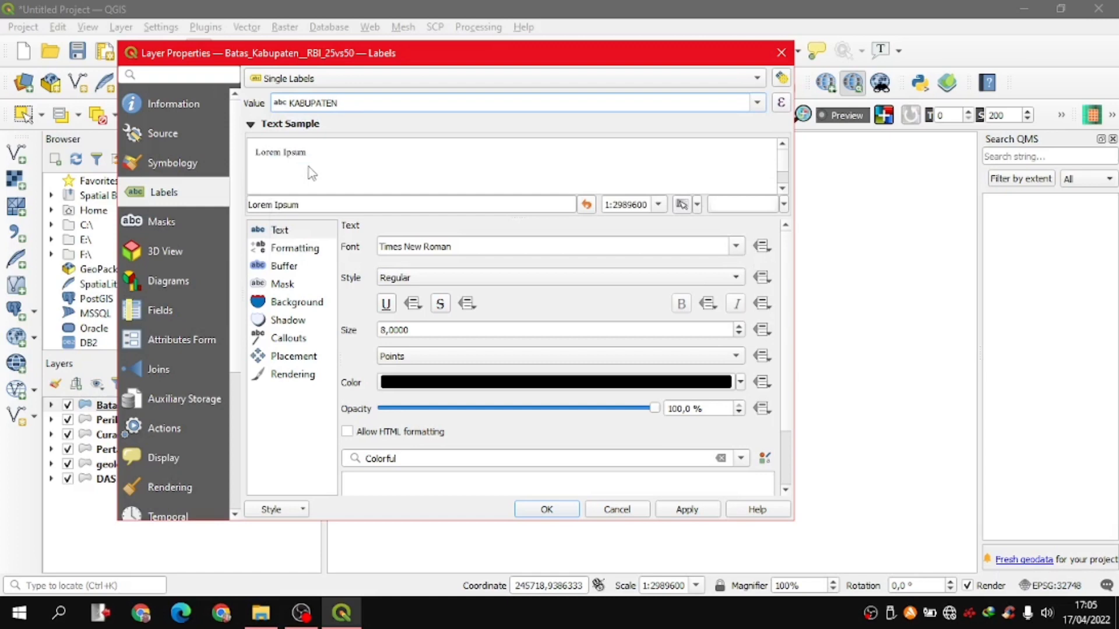
- Set the label font to Times New Roman at size 8 points and apply the labels to the layer
left_click(737, 247)
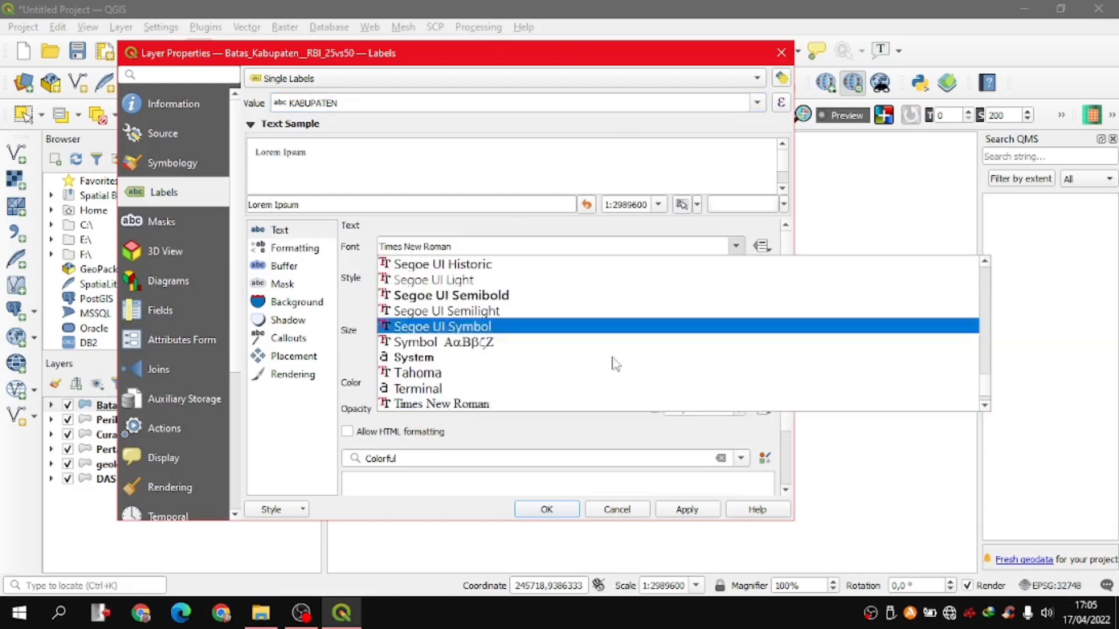
left_click(484, 407)
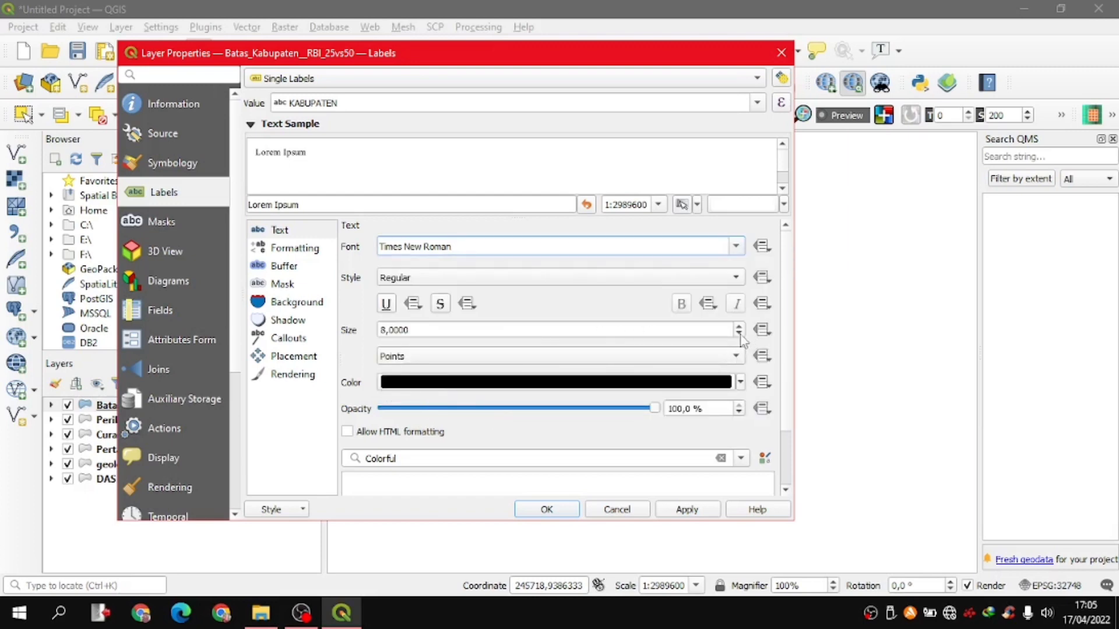
left_click(739, 335)
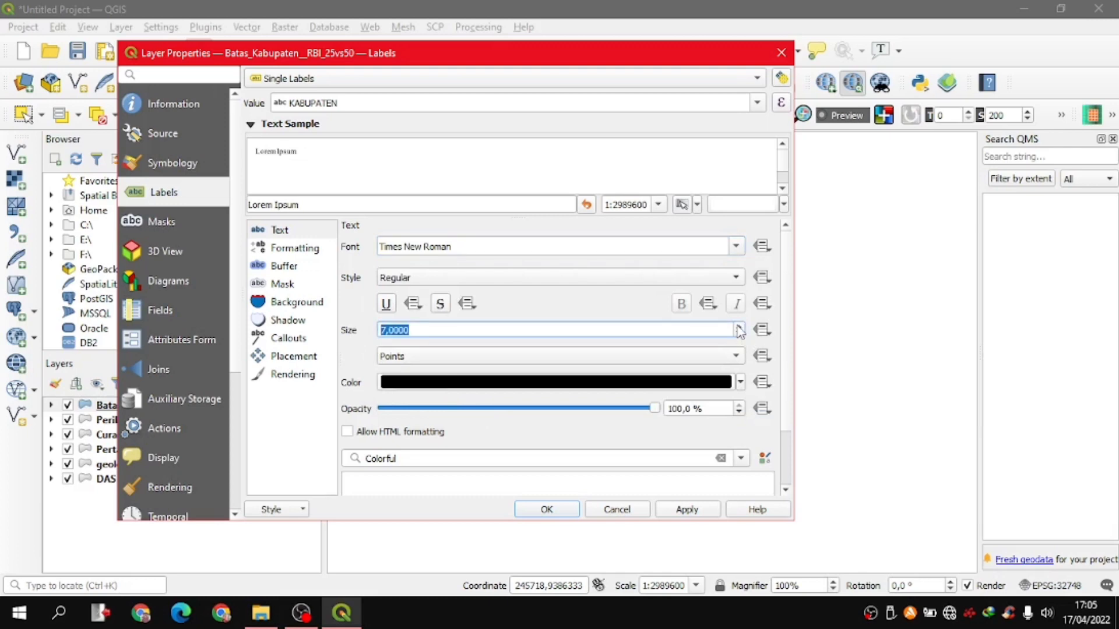
left_click(738, 326)
left_click(684, 511)
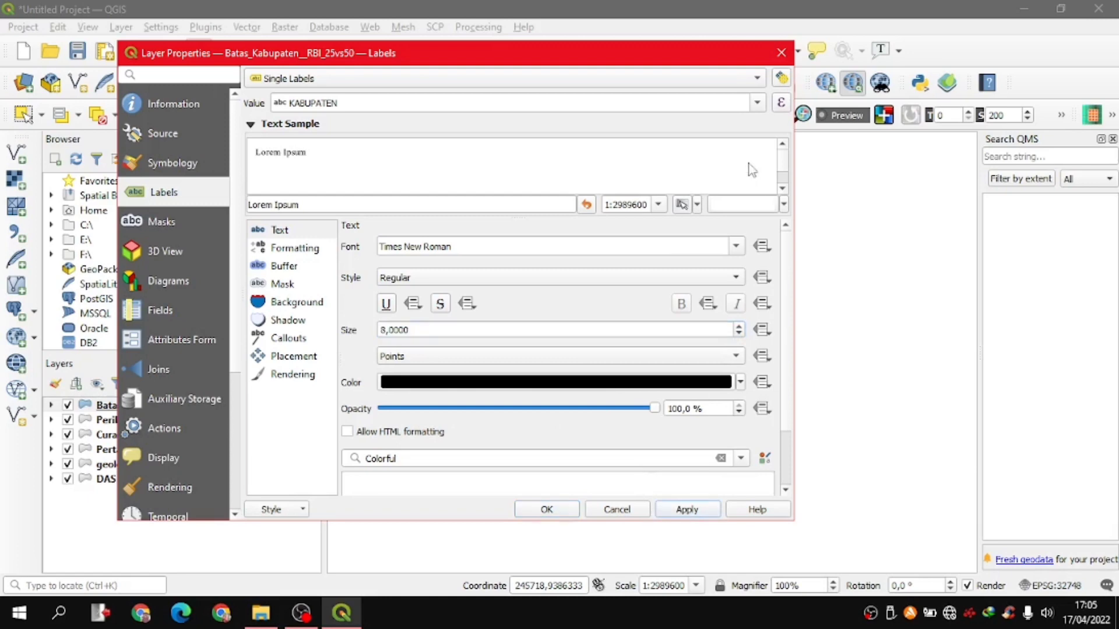
- Uncover the map to check the regency labels, accept the label settings, and recentre the map on the province
left_click_drag(736, 54, 532, 133)
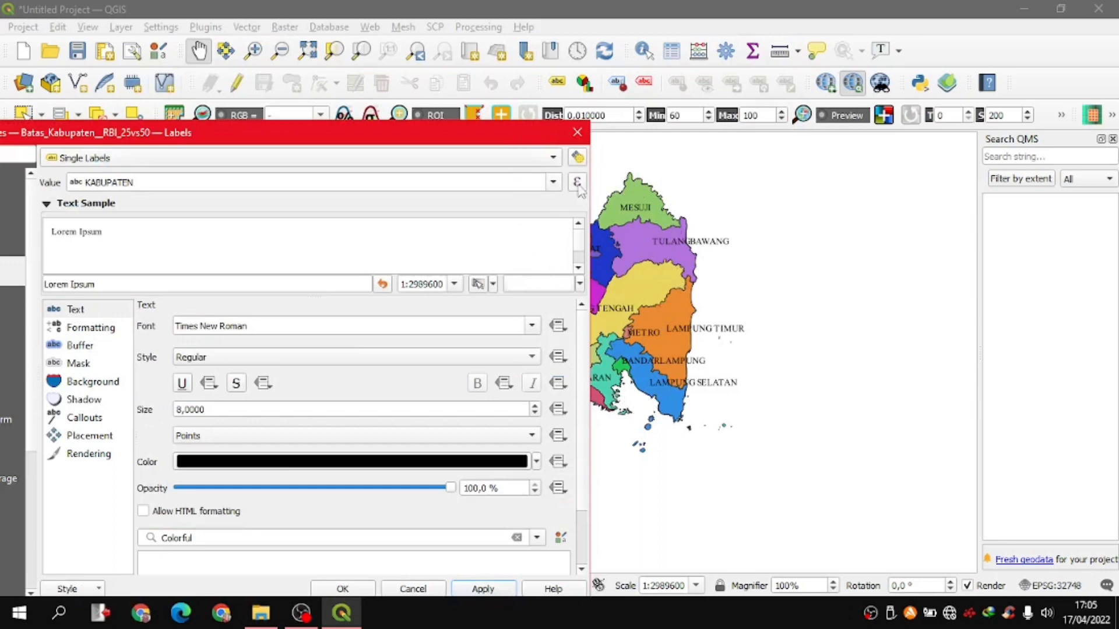
left_click_drag(523, 140, 601, 77)
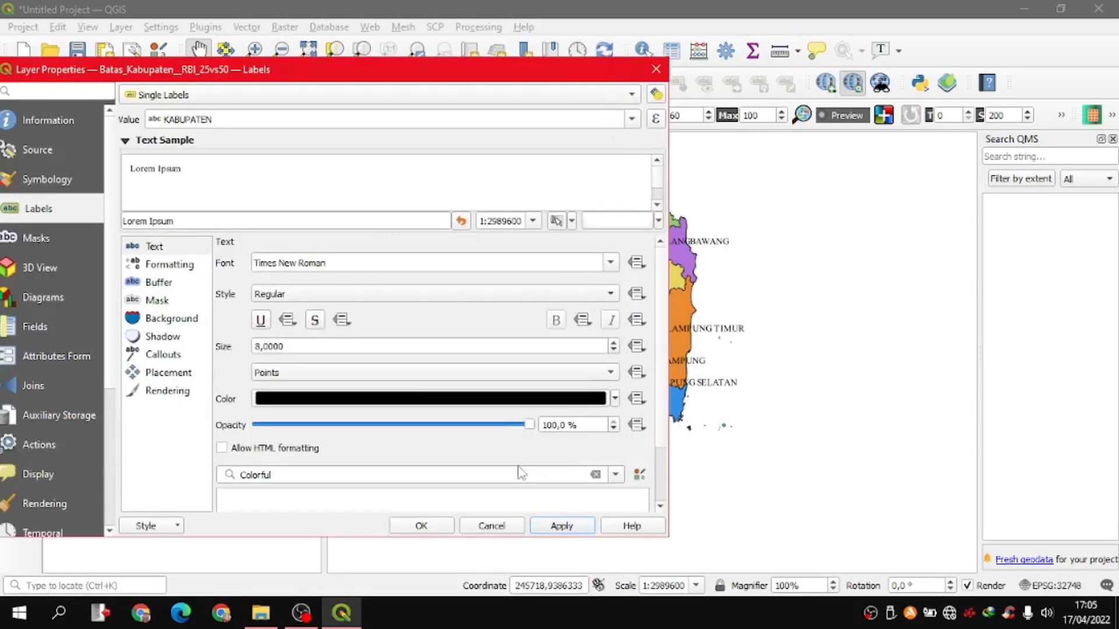
left_click(439, 527)
left_click_drag(439, 531, 465, 454)
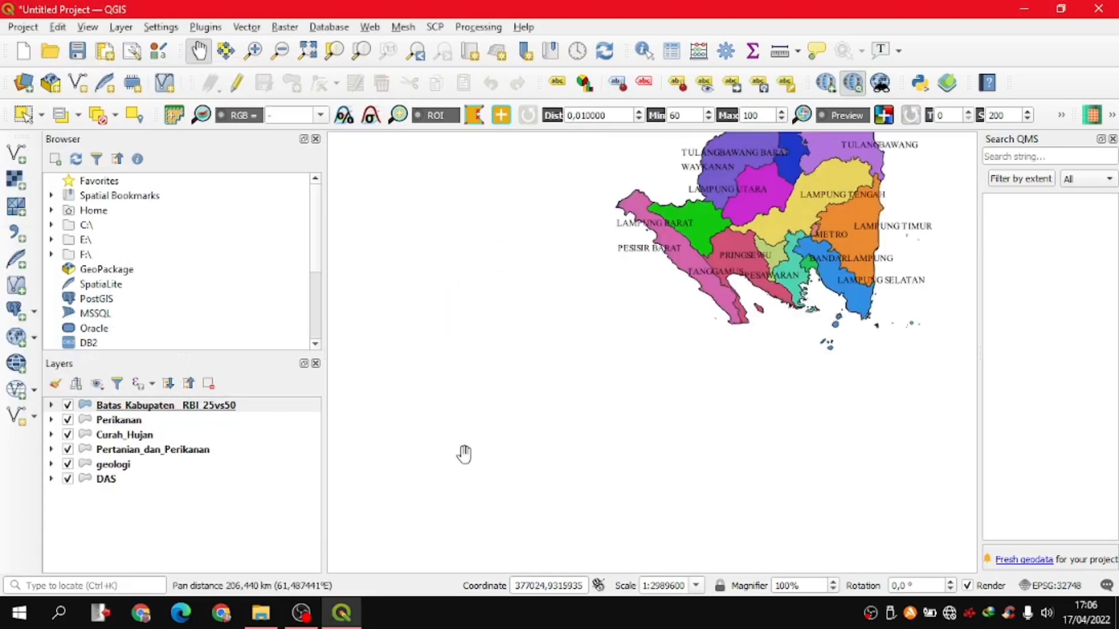
left_click_drag(887, 213, 723, 302)
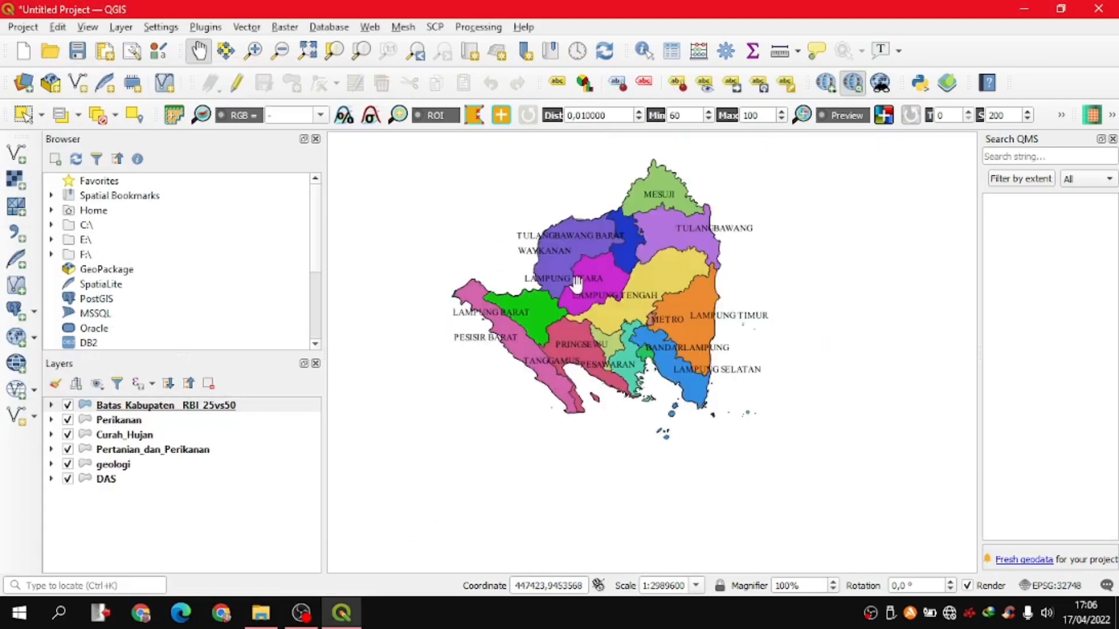
- Examine the regency labels on the map at closer and wider zoom levels
scroll(577, 285, "up", 2)
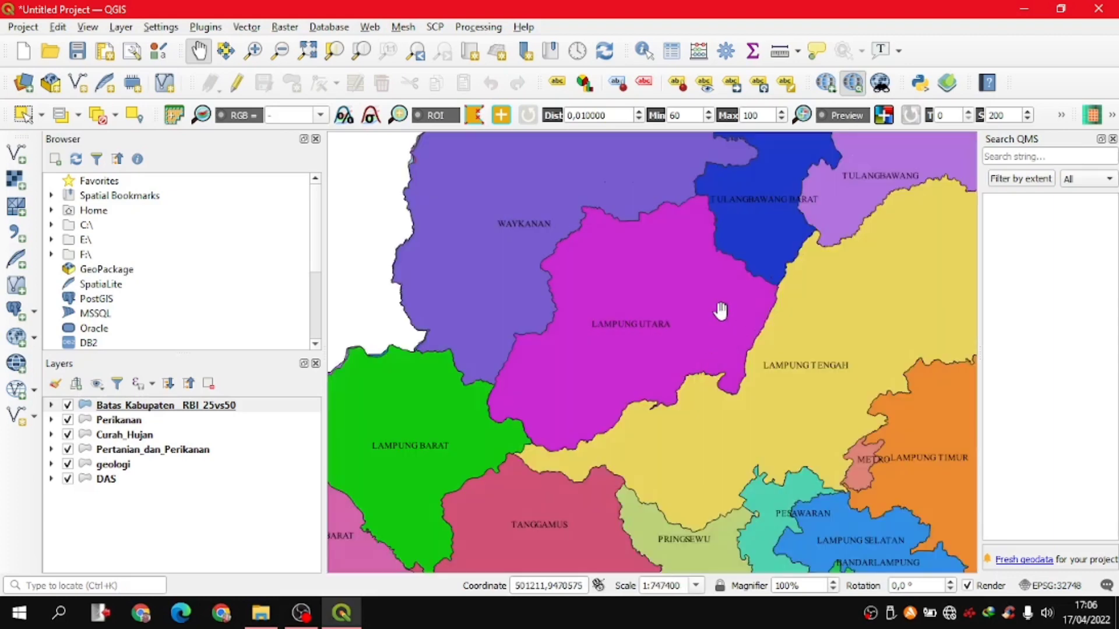
scroll(721, 310, "down", 1)
left_click_drag(721, 311, 641, 310)
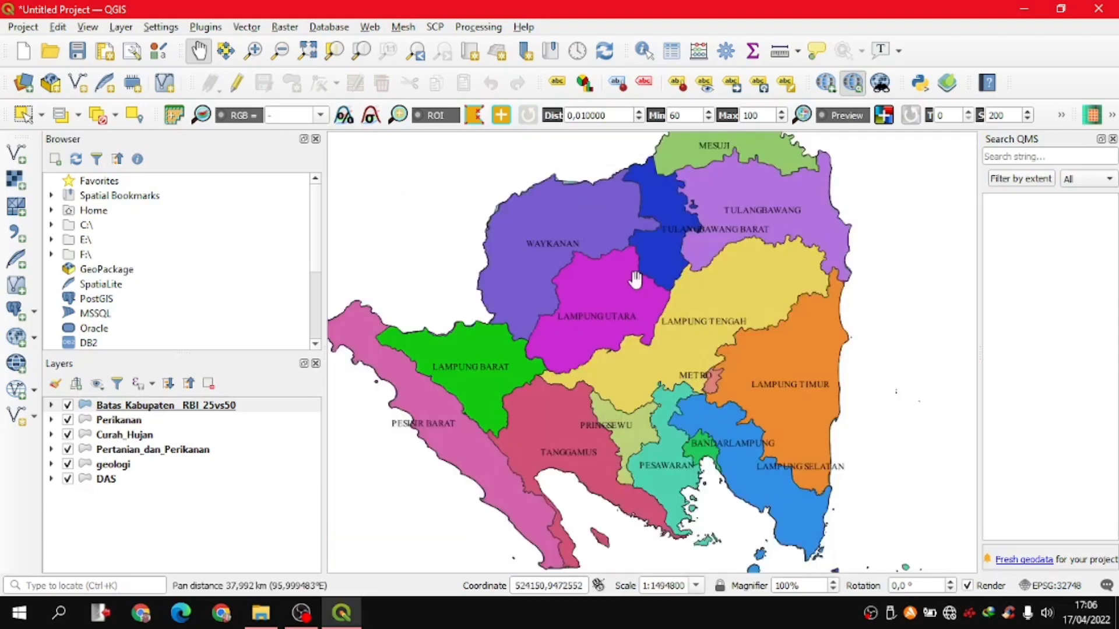
scroll(635, 279, "down", 1)
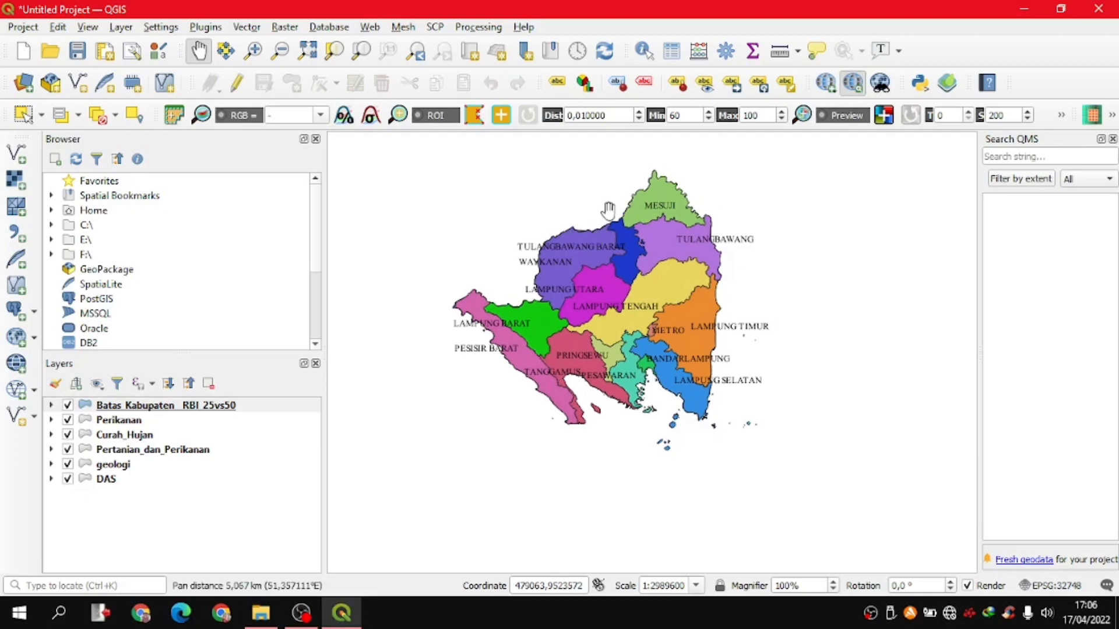
left_click_drag(575, 233, 575, 307)
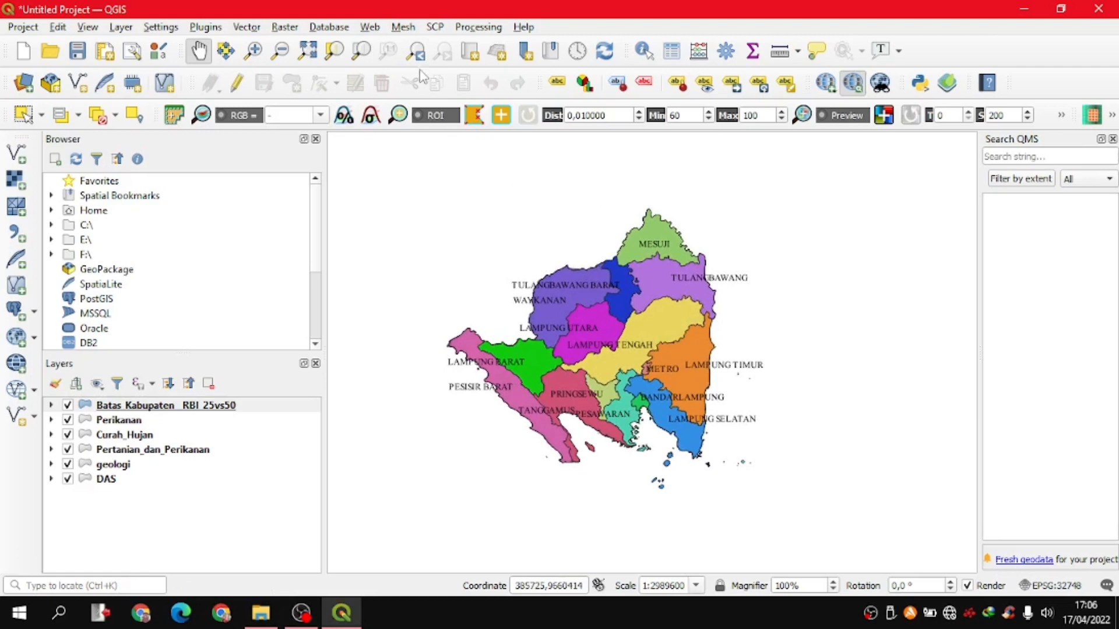
- Add the Google Satellite basemap from QuickMapServices and check it around the Lampung regencies
left_click(373, 28)
mouse_move(424, 85)
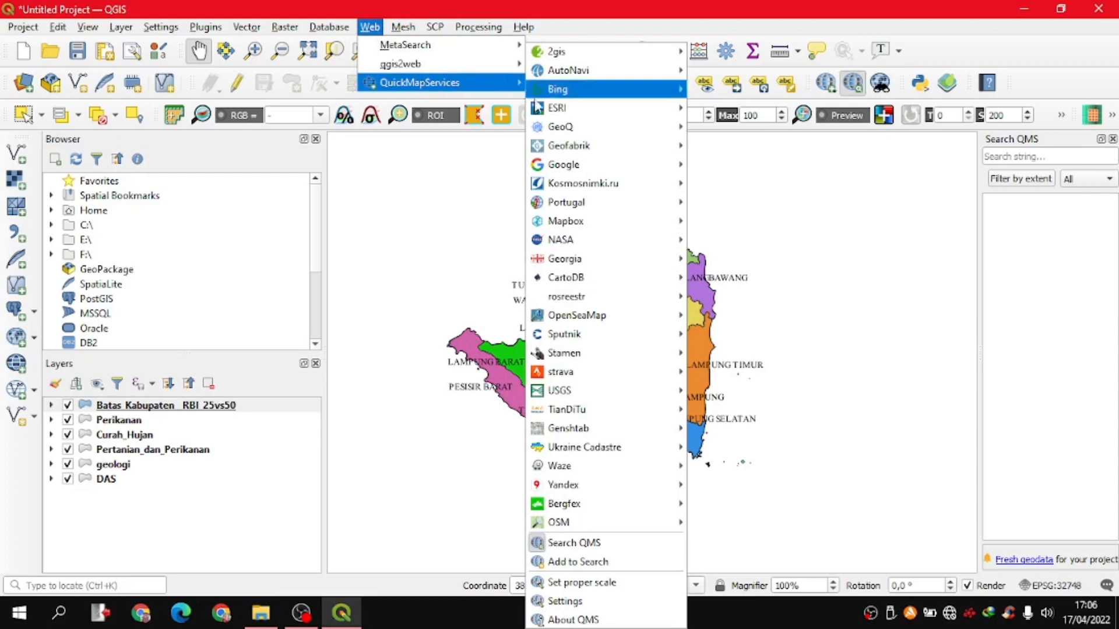
mouse_move(571, 193)
mouse_move(567, 169)
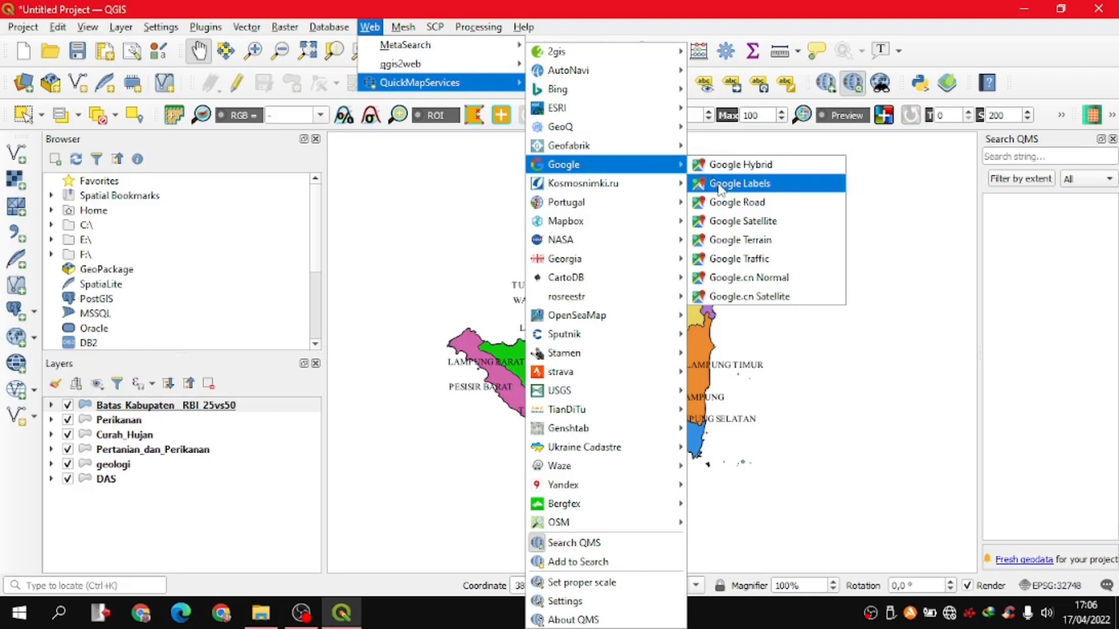
left_click(725, 222)
scroll(683, 278, "down", 3)
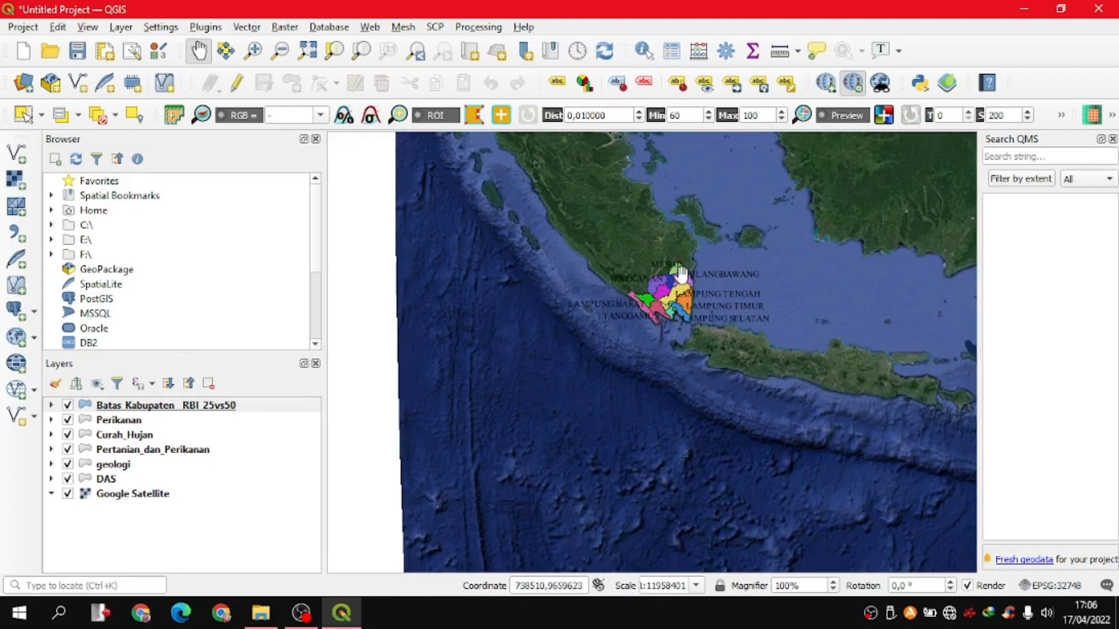
scroll(680, 270, "up", 2)
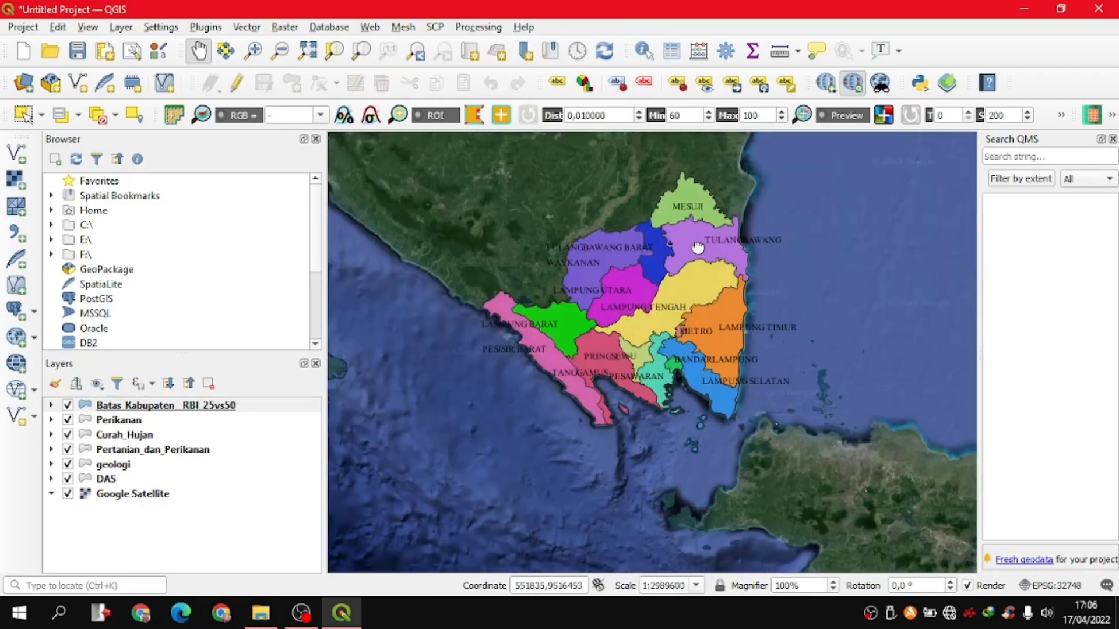
left_click_drag(698, 248, 692, 277)
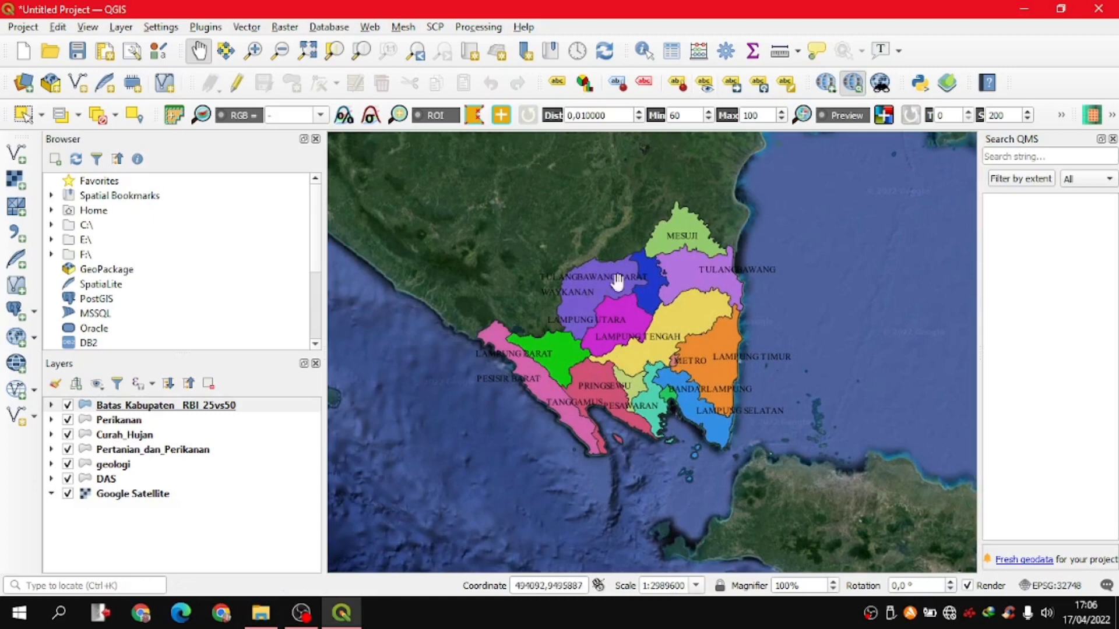
- Add the Google Terrain basemap from QuickMapServices and check it by temporarily hiding the Google Satellite layer
left_click(366, 30)
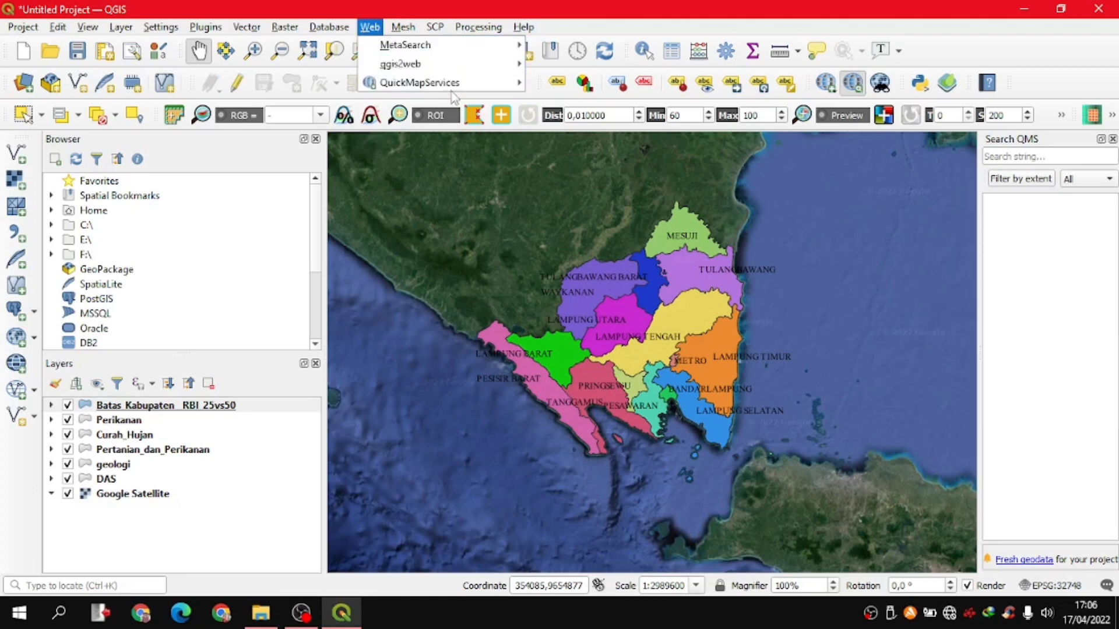
mouse_move(625, 169)
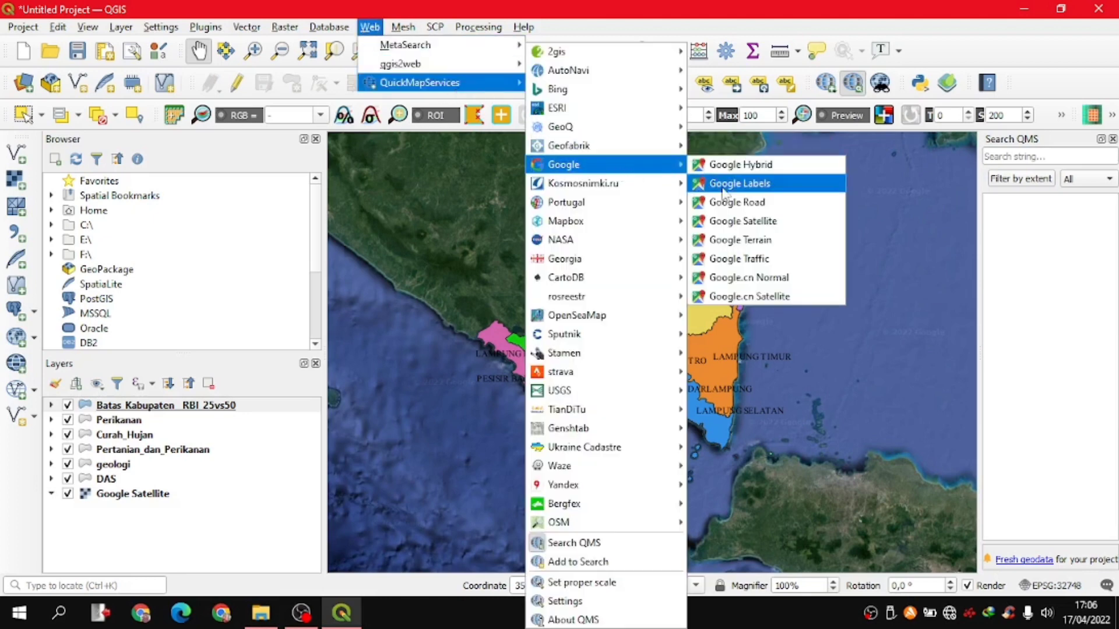
left_click(748, 247)
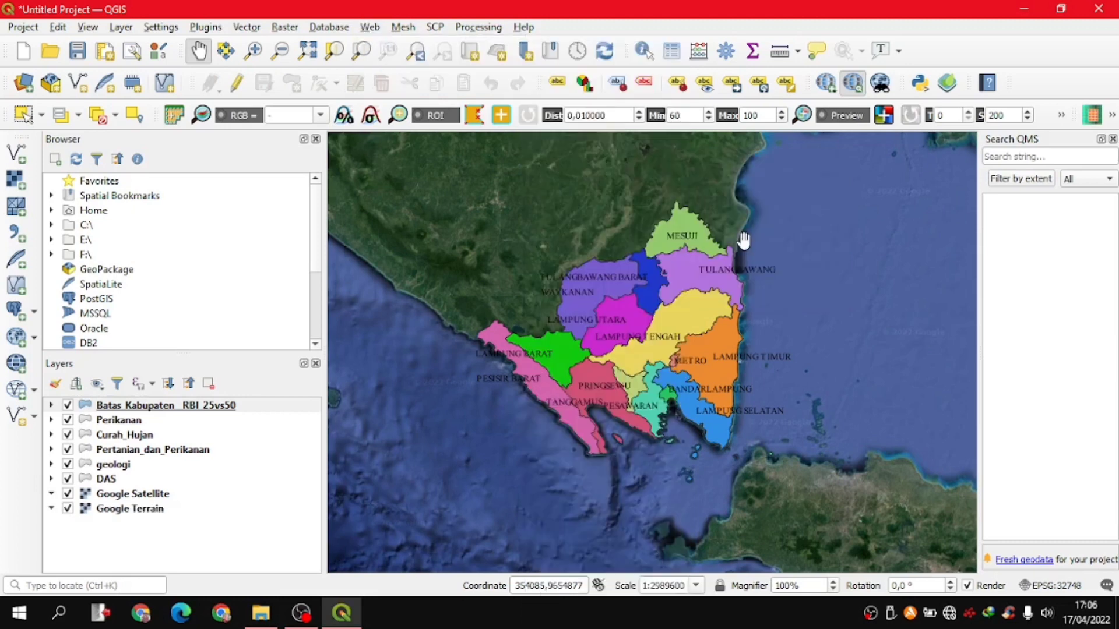
left_click(67, 493)
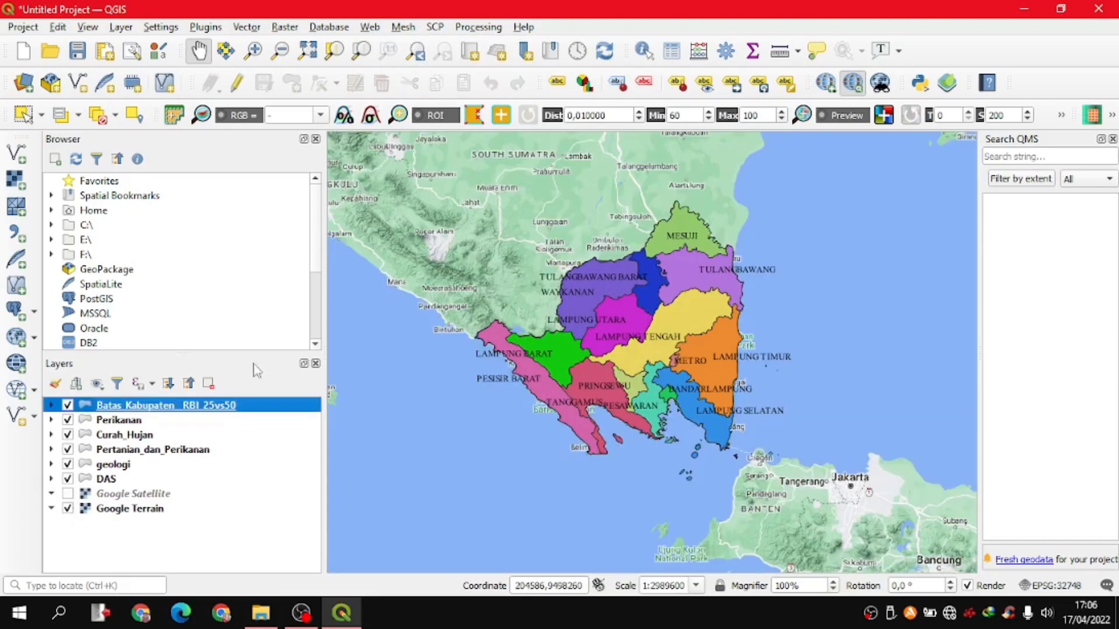
left_click(67, 494)
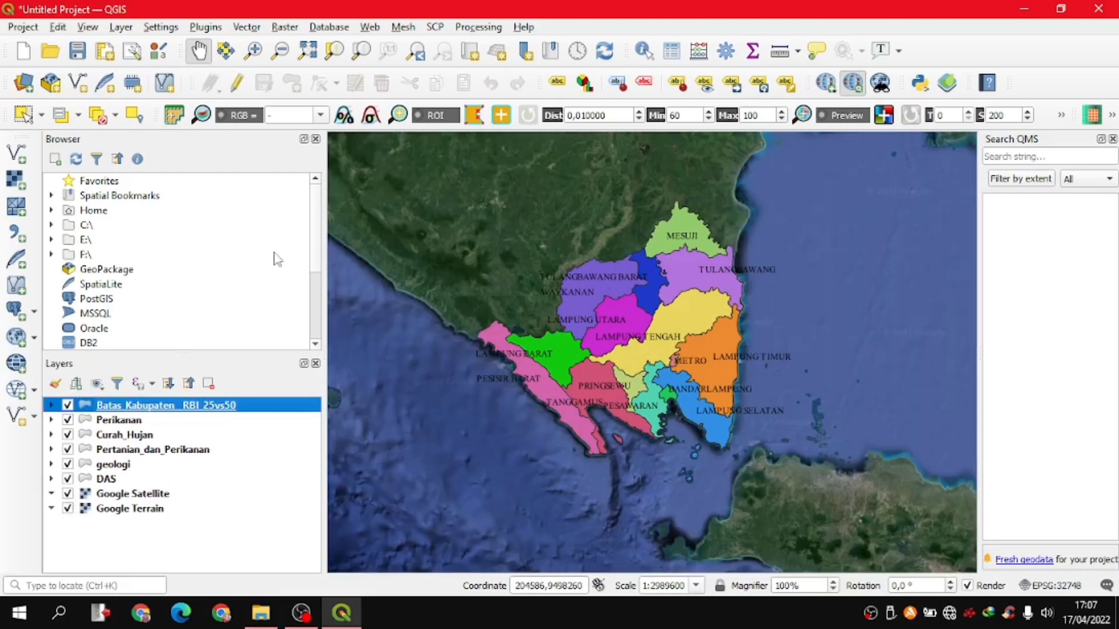
- Add the OSM Standard basemap from the OSM group of QuickMapServices
left_click(369, 27)
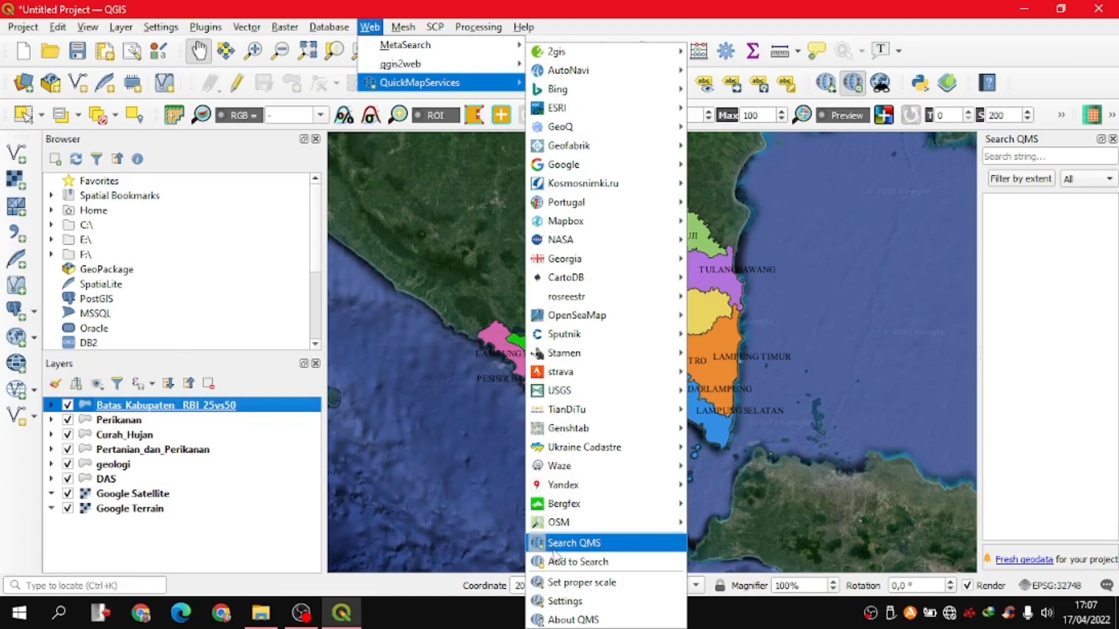
mouse_move(560, 529)
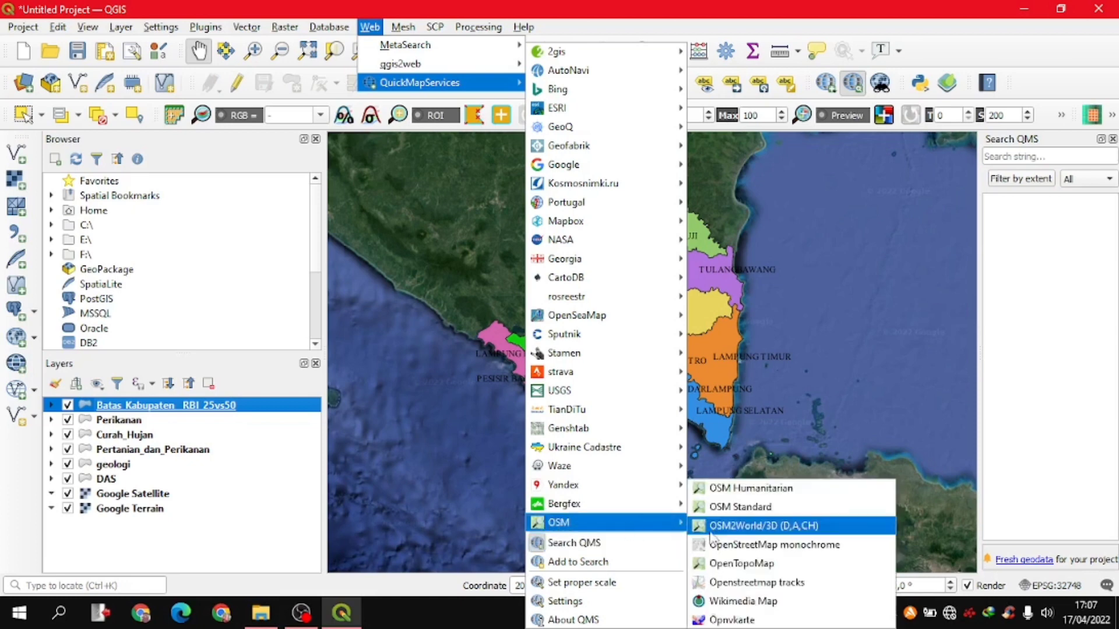
left_click(731, 510)
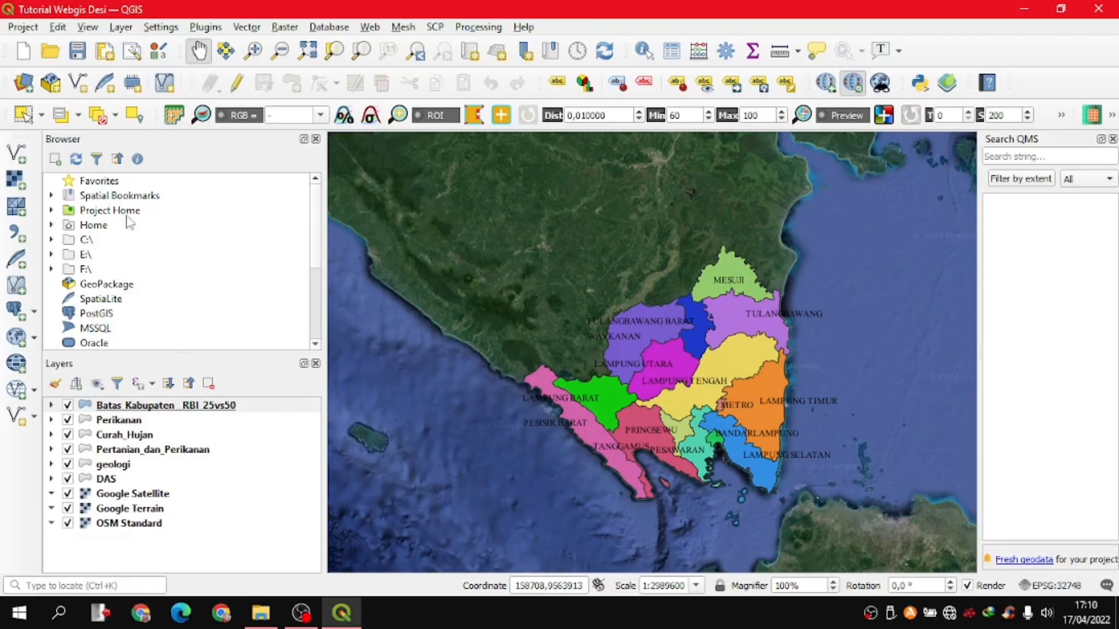
- Save the project as a new QGZ file in the HASIL QGIS folder, adding 2 to the end of its current name
left_click(22, 27)
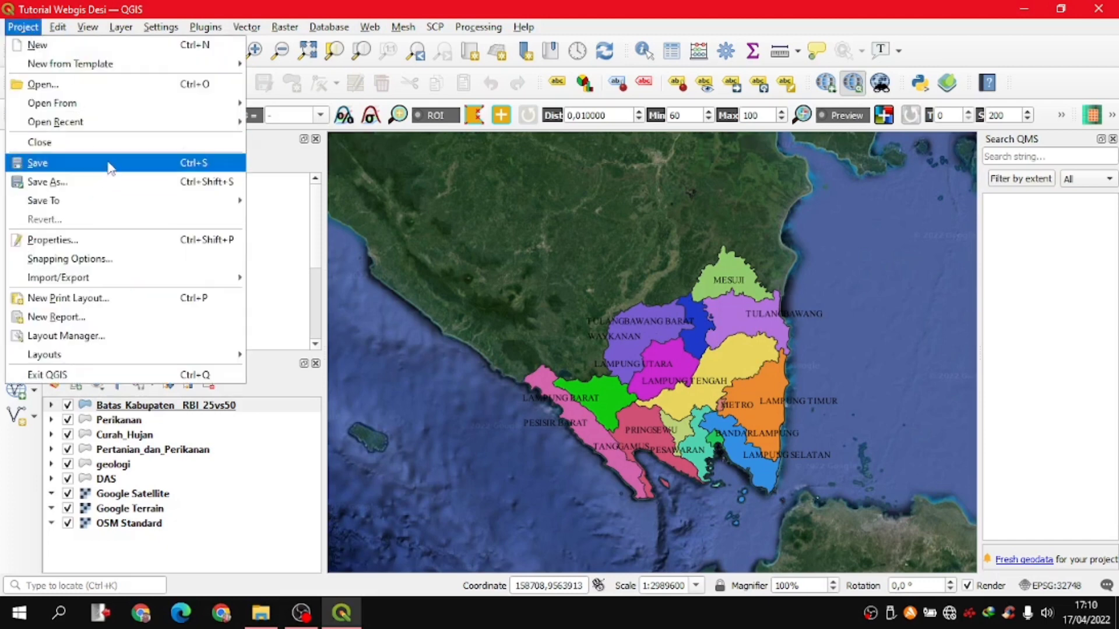
mouse_move(86, 209)
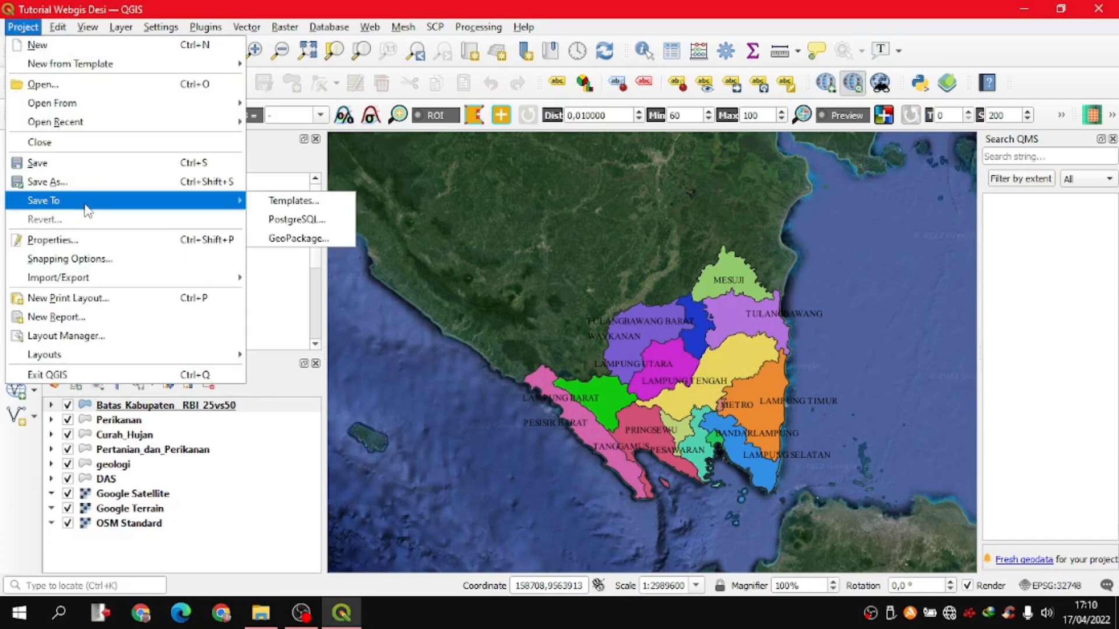
left_click(36, 183)
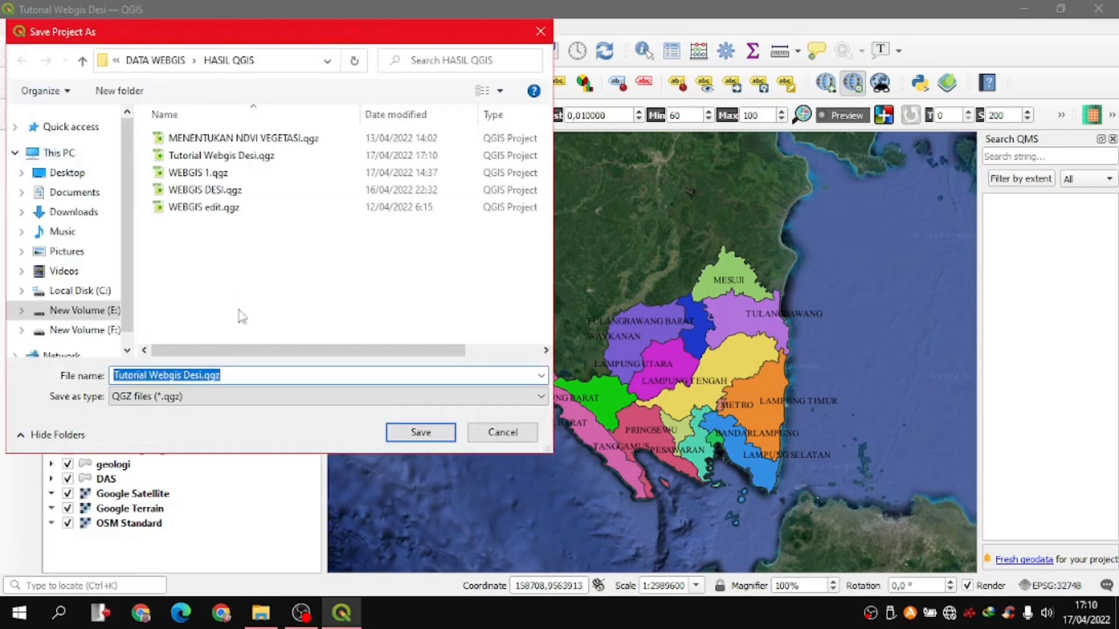
left_click(200, 376)
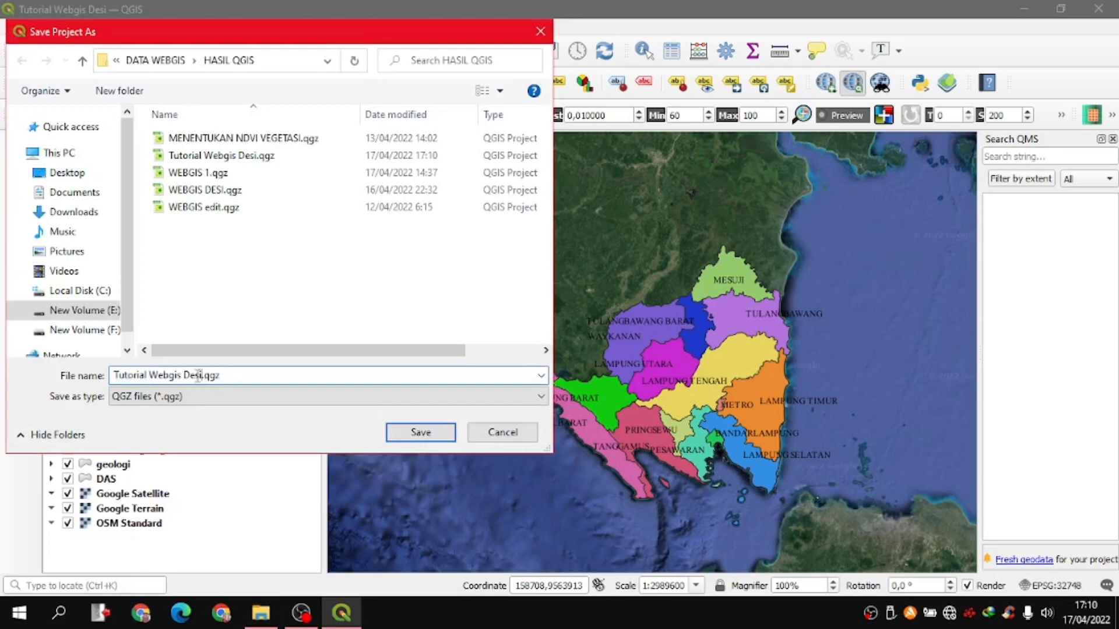
type("2")
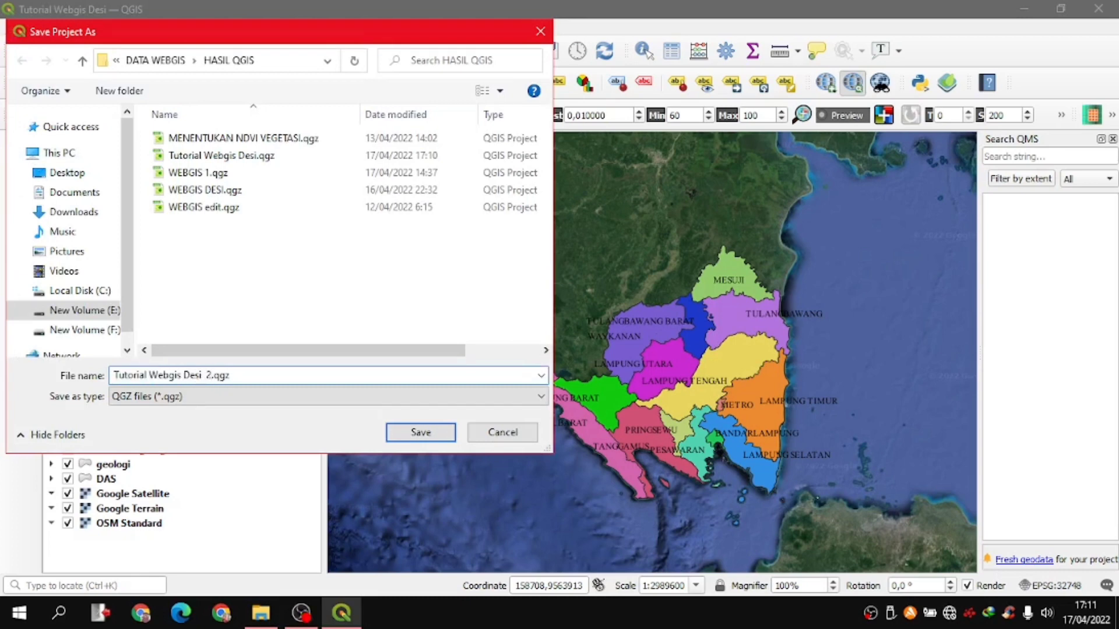
left_click(421, 435)
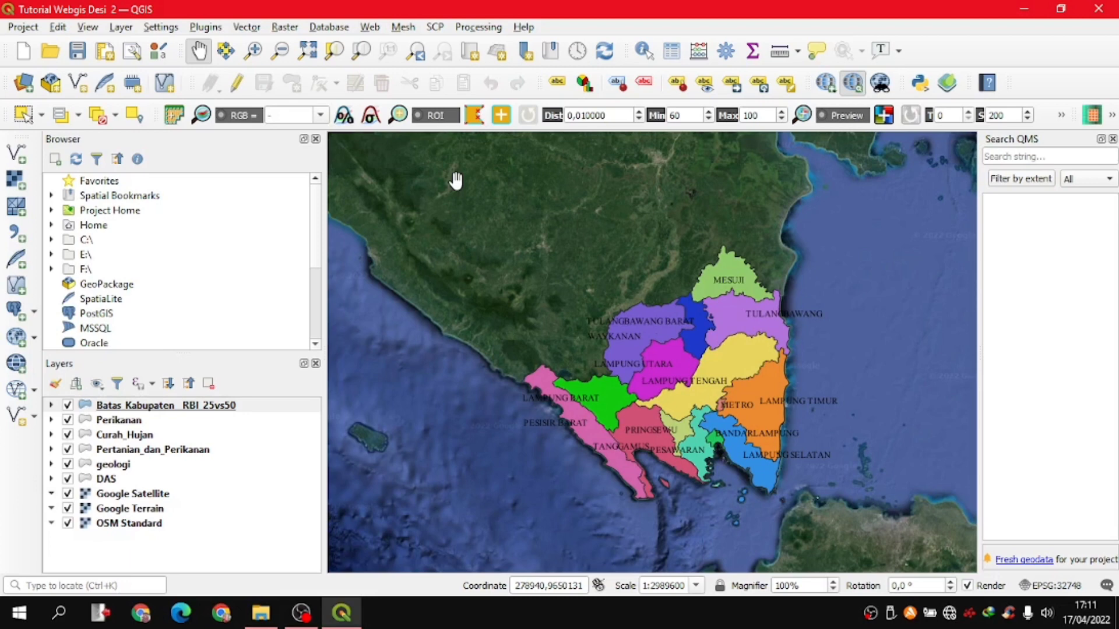
- Set the project title to "WebGIS Tematik Provinsi Lampung" in the general project properties and apply it
left_click(38, 29)
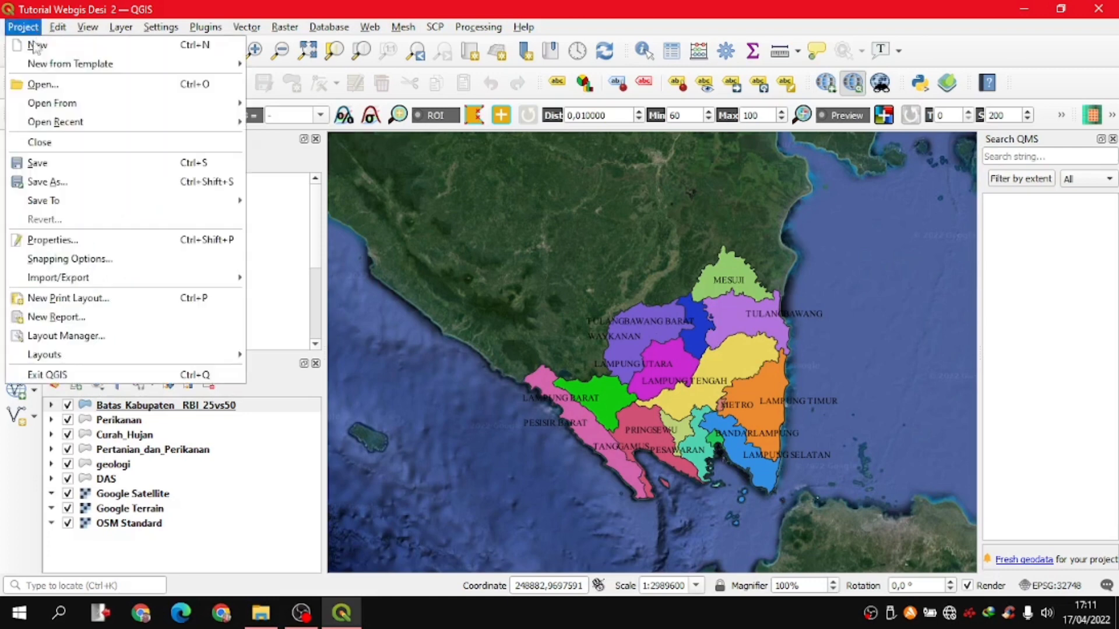
left_click(96, 239)
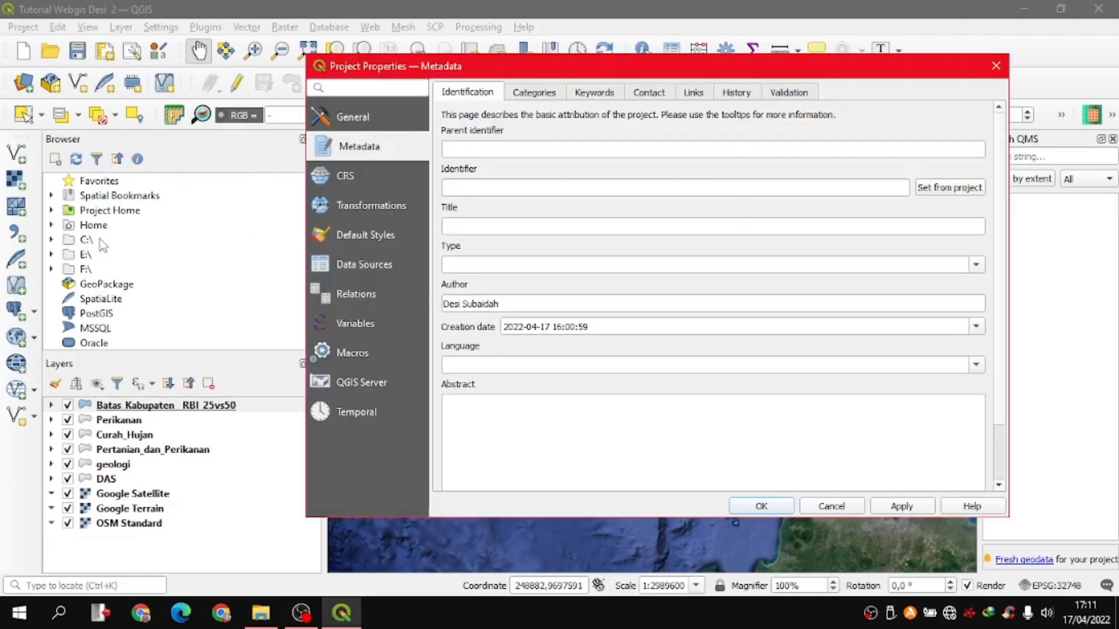
left_click(365, 124)
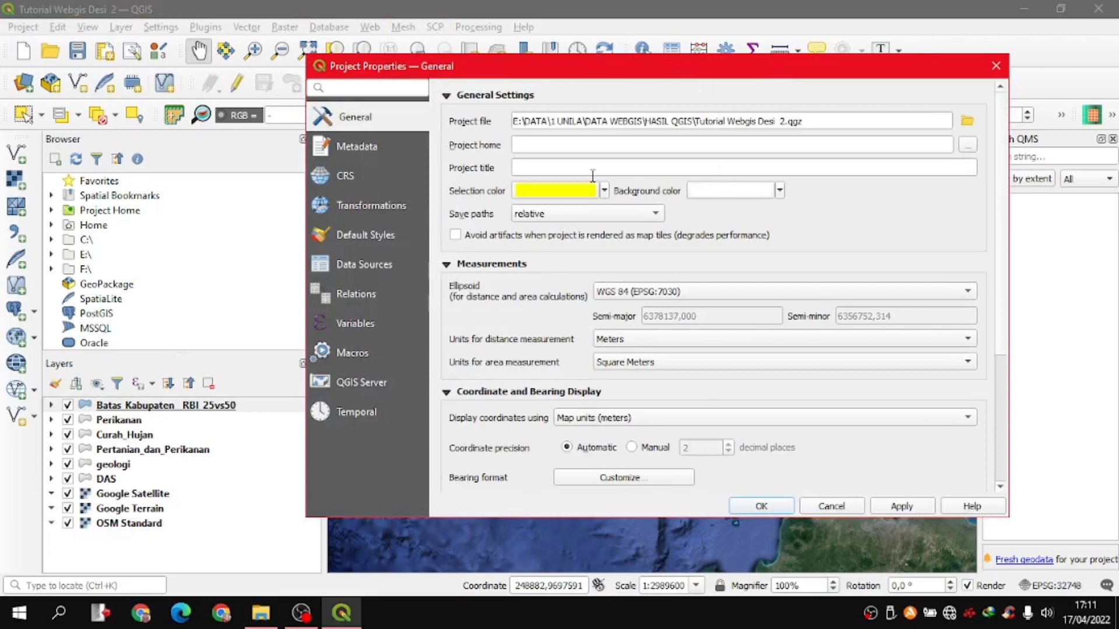
left_click(529, 166)
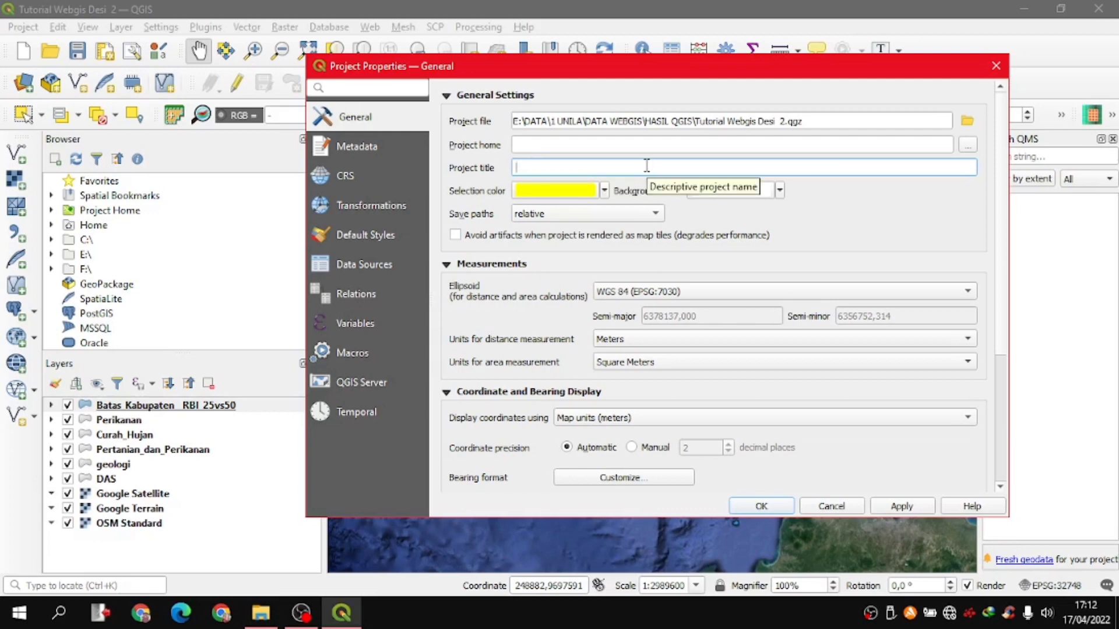
type("We")
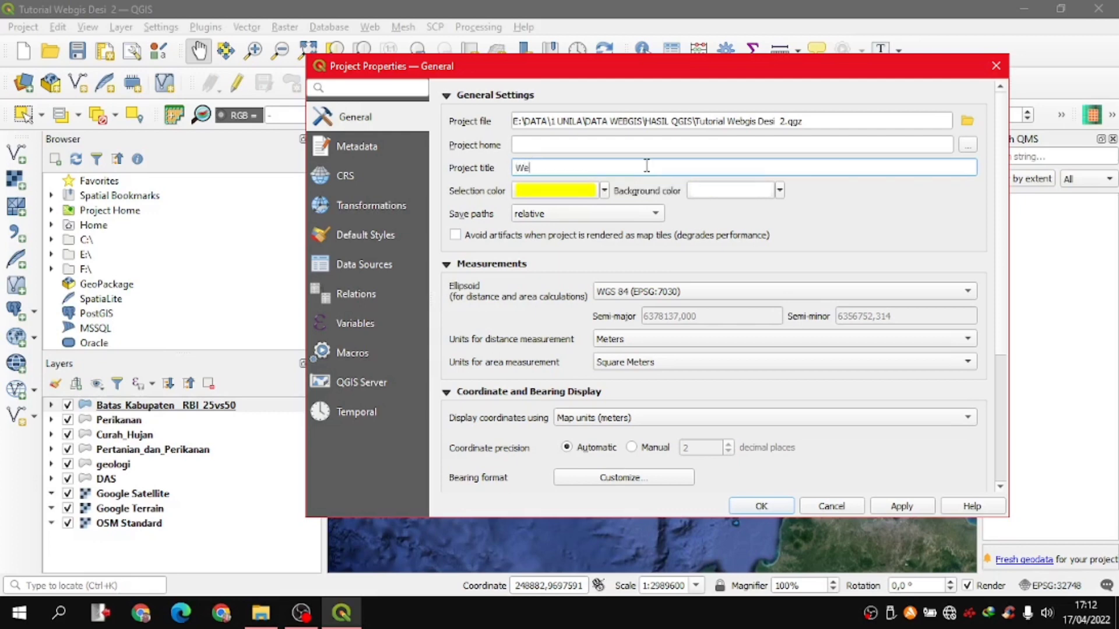
type("bGIS Tematik Provinsi Lampung")
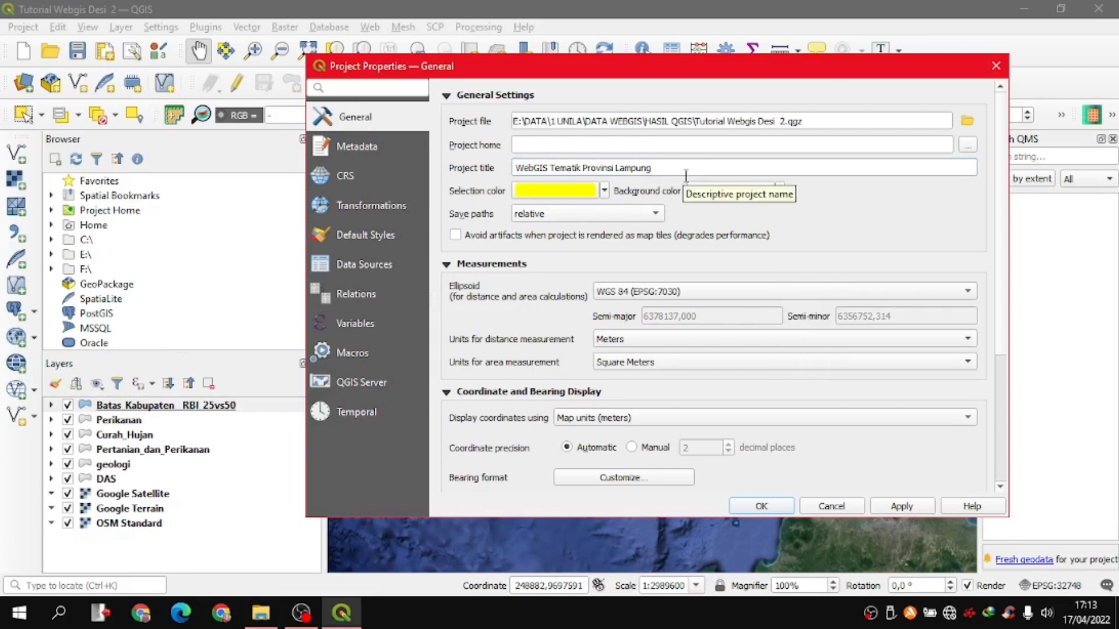
left_click(888, 511)
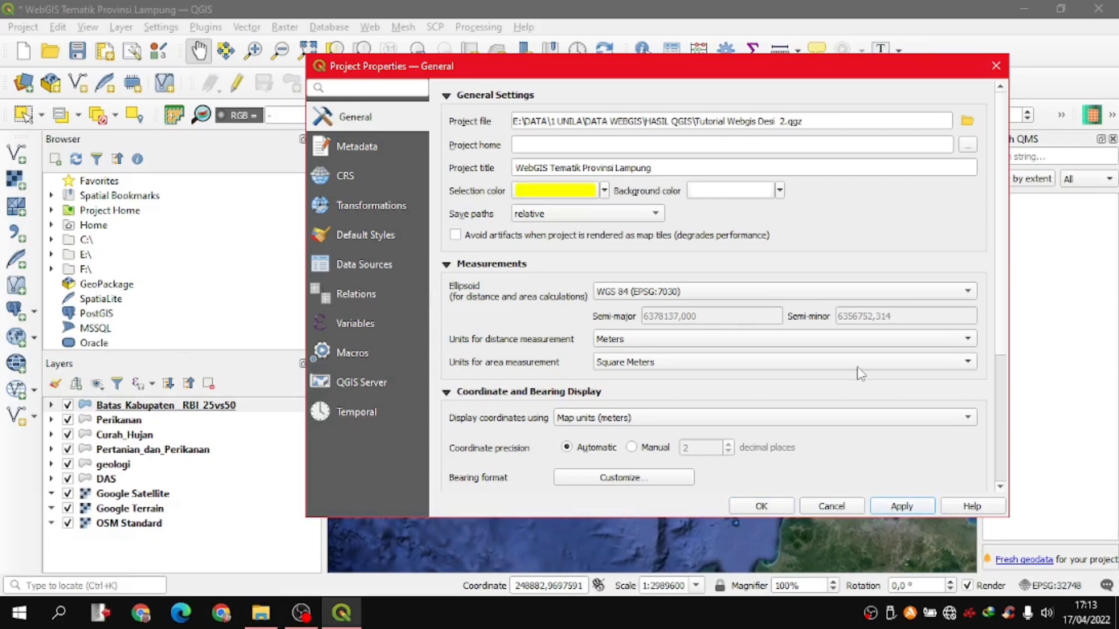
- Fill in the metadata abstract describing Lampung's thematic information: Geologi, Curah Hujan, Daerah Aliran Sungai (DAS), Pertanian dan Perikanan, and accept the project properties
left_click(365, 147)
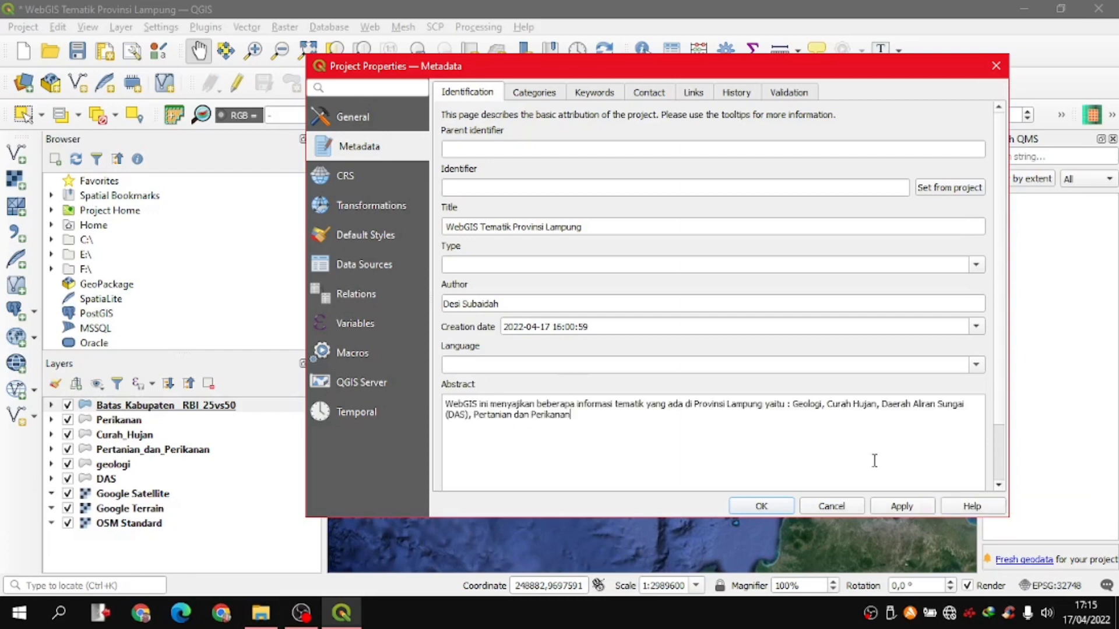
left_click(919, 511)
left_click(763, 507)
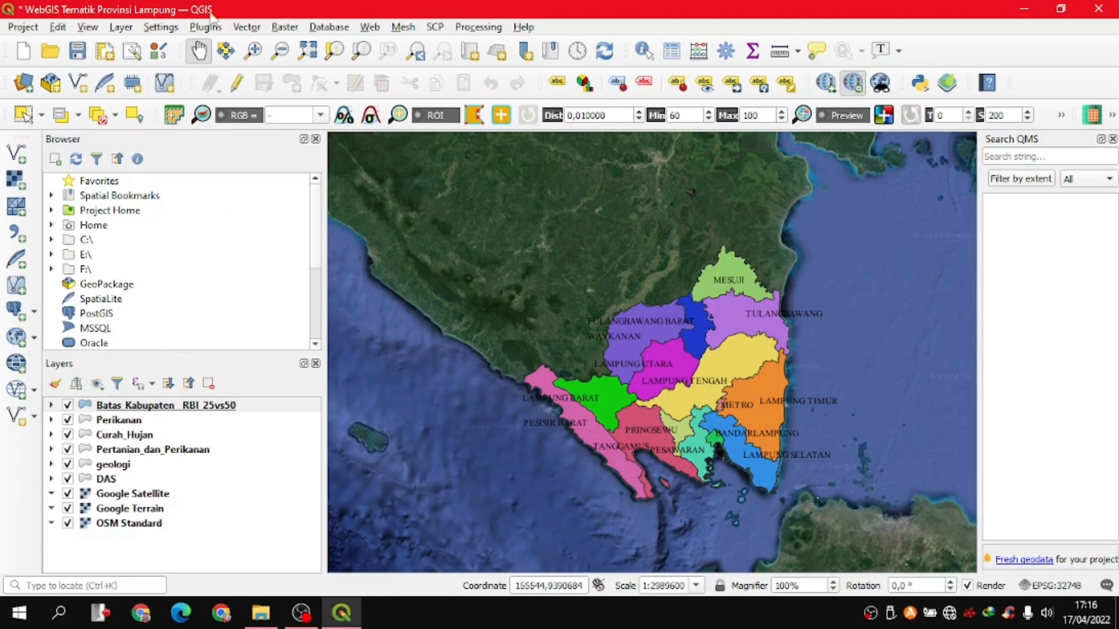
- Start creating a web map of the project with the qgis2web plugin
left_click(369, 28)
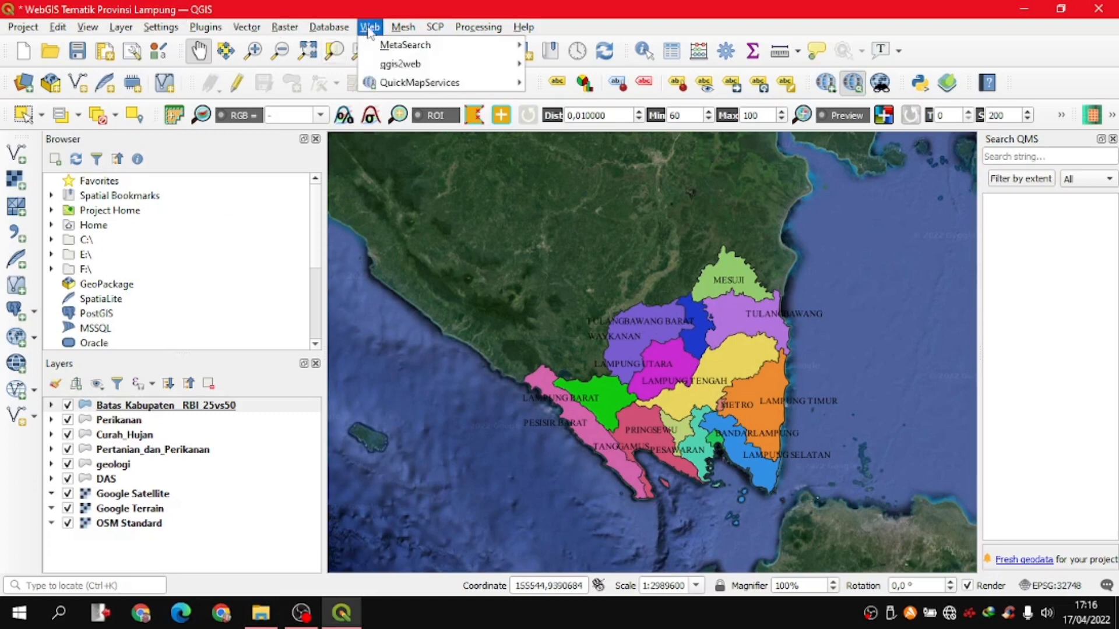
mouse_move(383, 63)
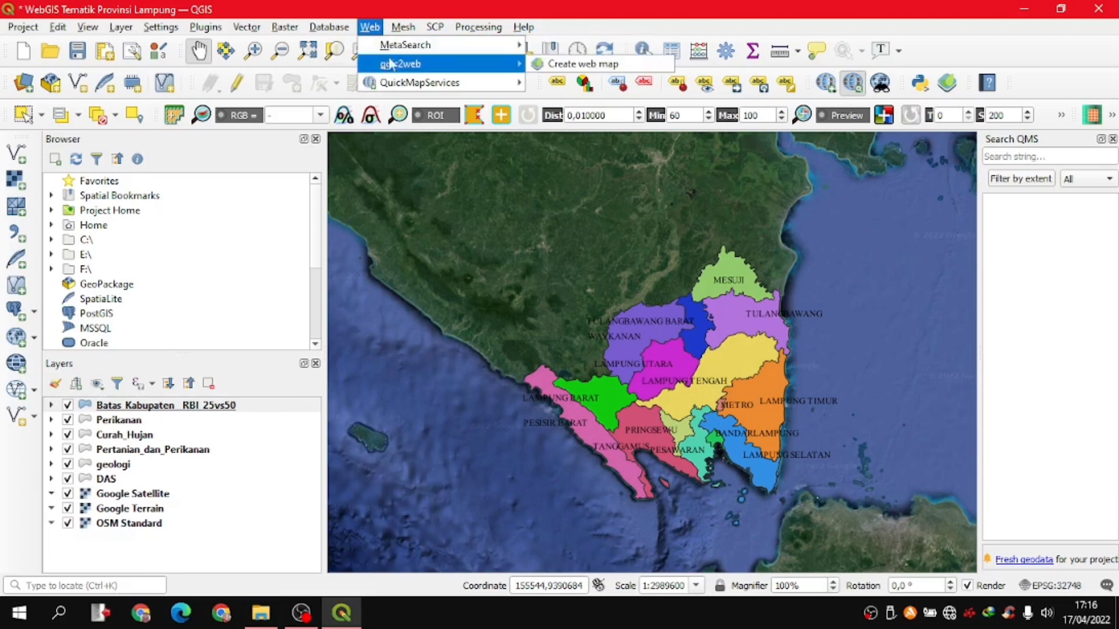
left_click(564, 65)
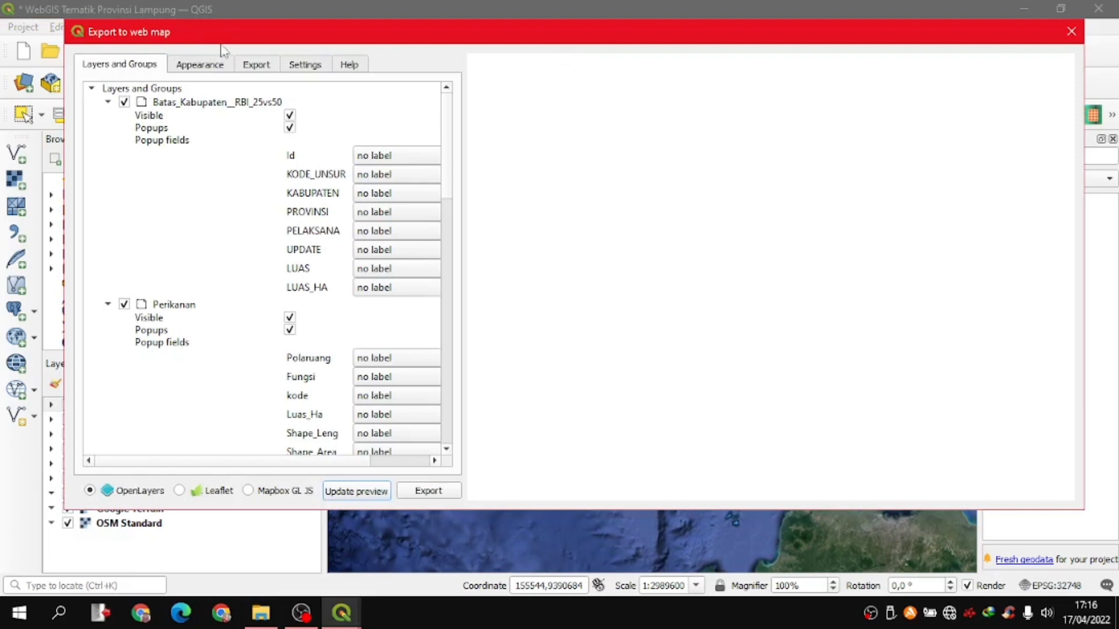
- Choose Leaflet as the web map library and generate the preview map
left_click(219, 63)
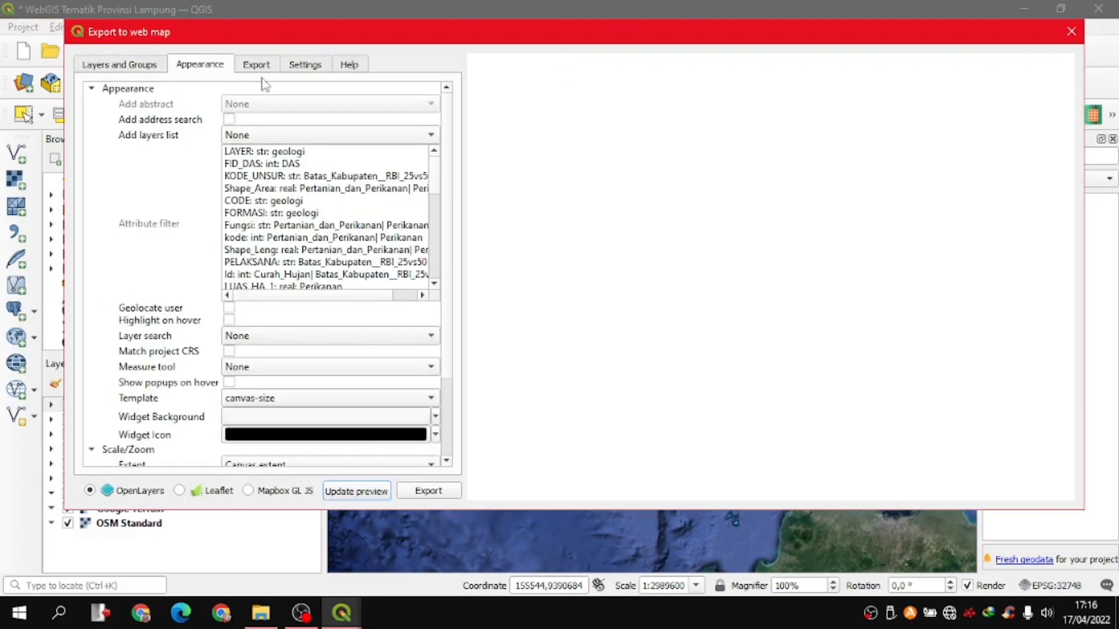
left_click(120, 64)
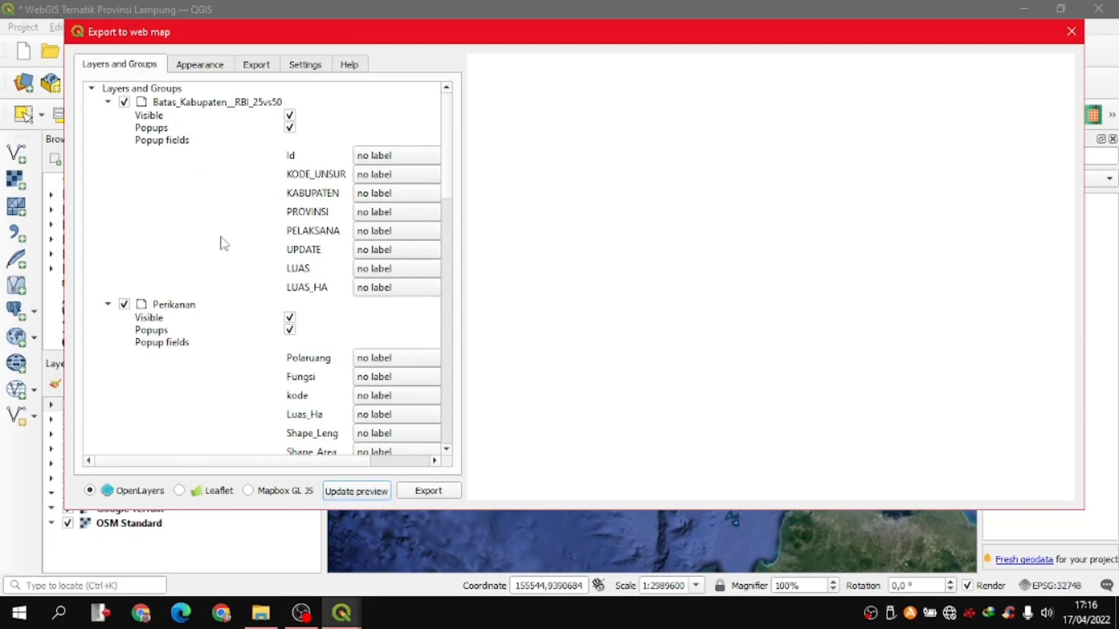
left_click(180, 491)
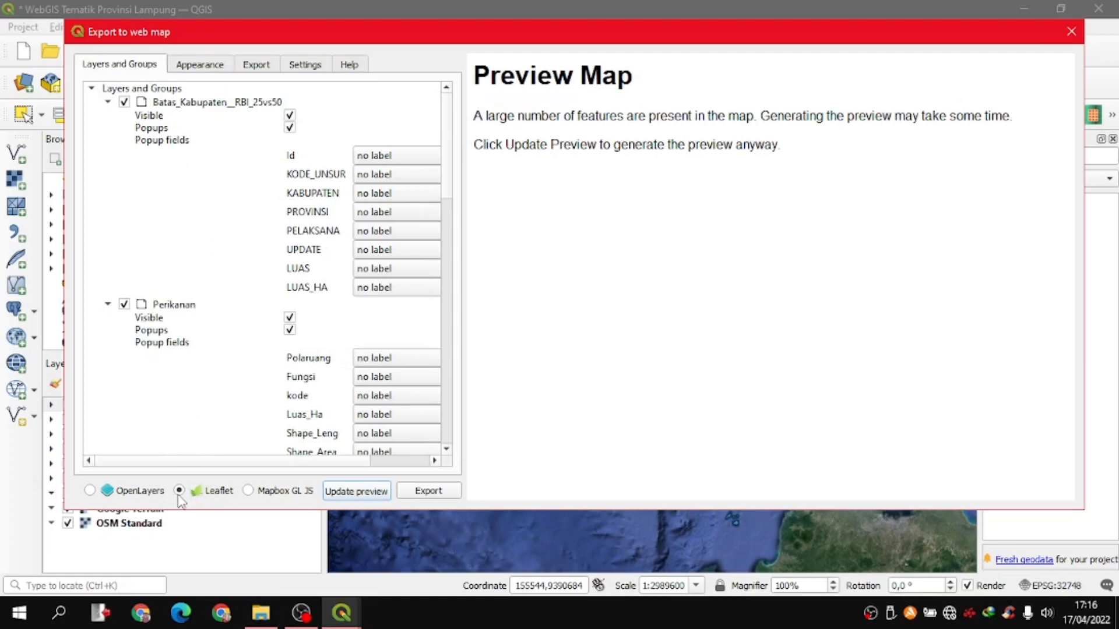
left_click(348, 493)
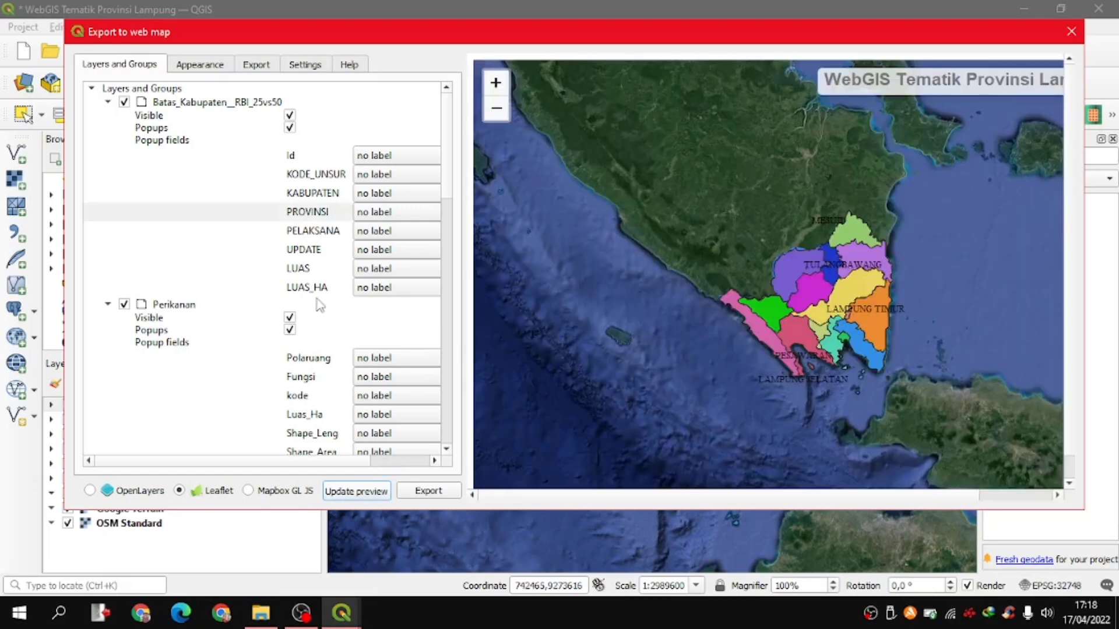
- Inspect the Waykanan district's popup attributes in the preview map, close the popup and refresh the preview
scroll(804, 303, "down", 1)
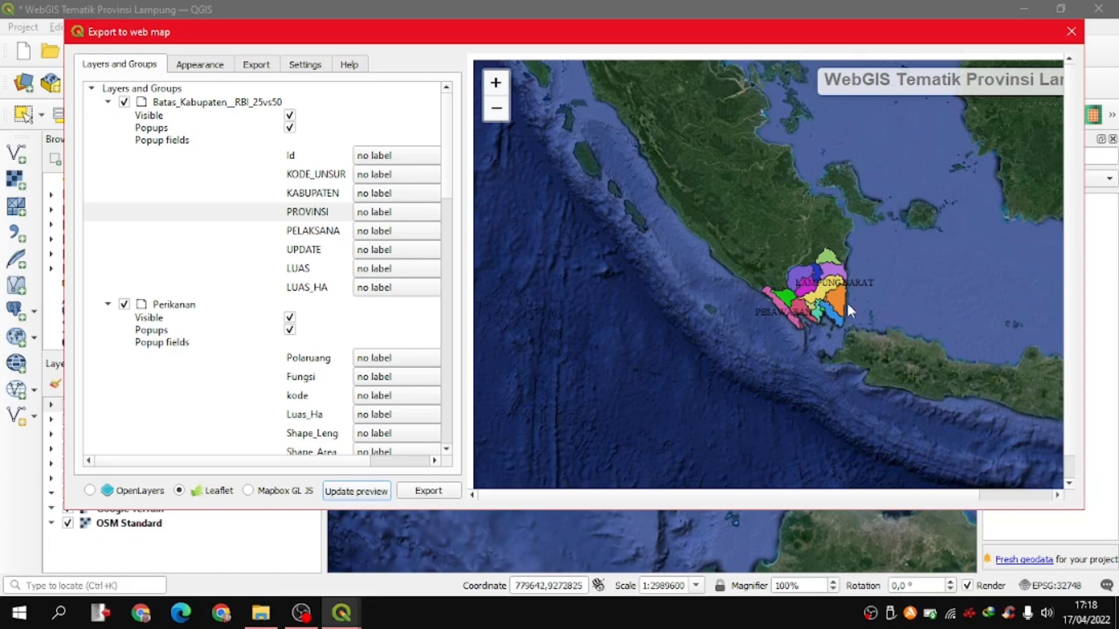
scroll(847, 301, "up", 3)
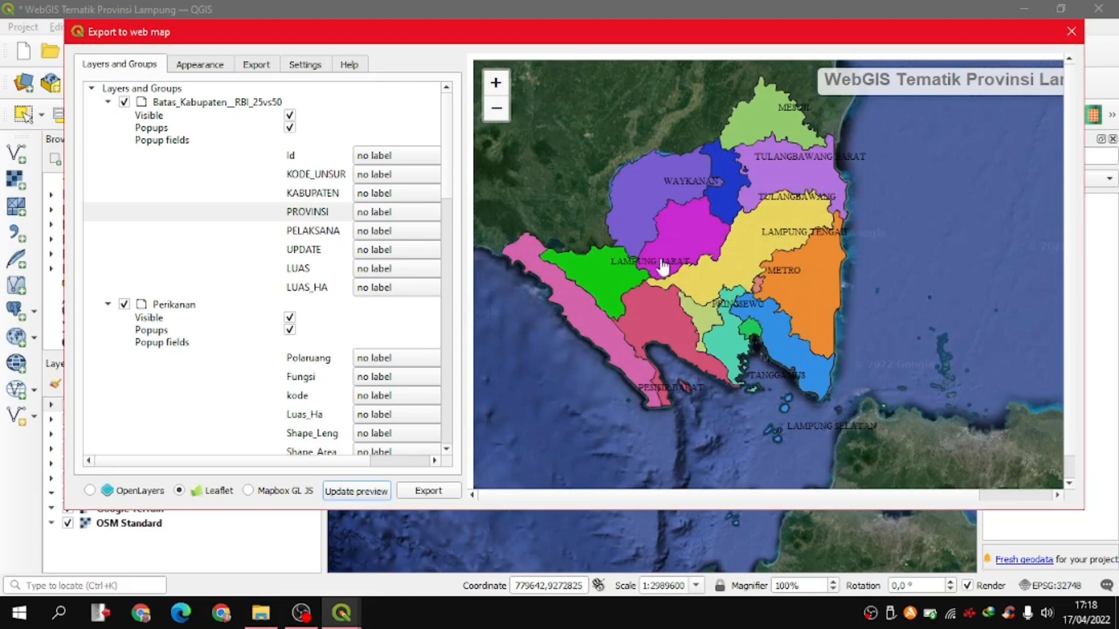
left_click_drag(639, 193, 638, 198)
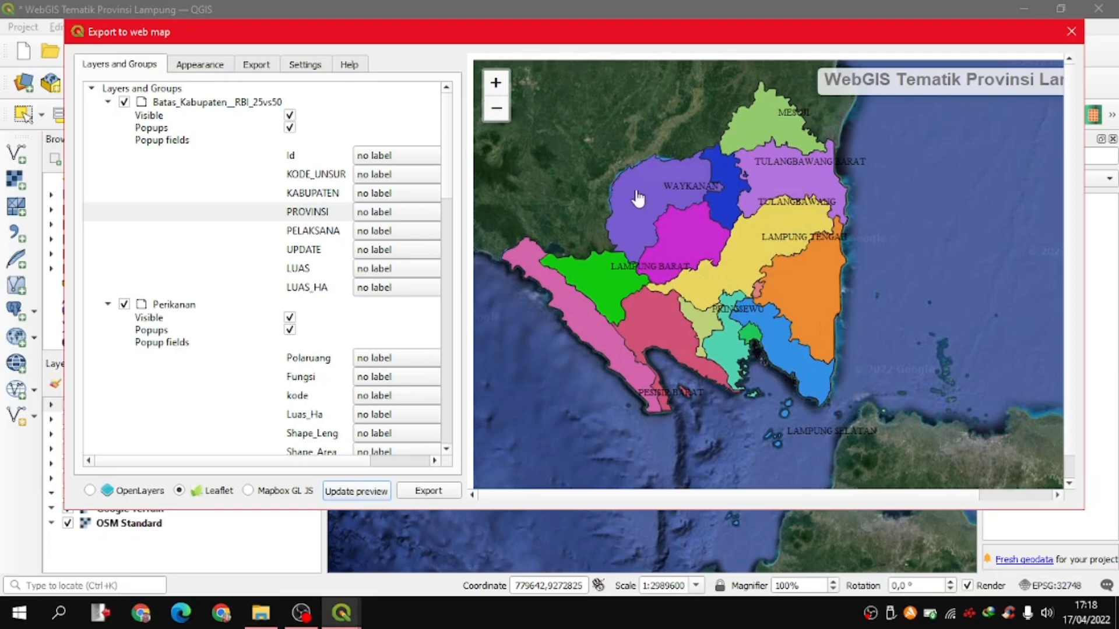
left_click(638, 198)
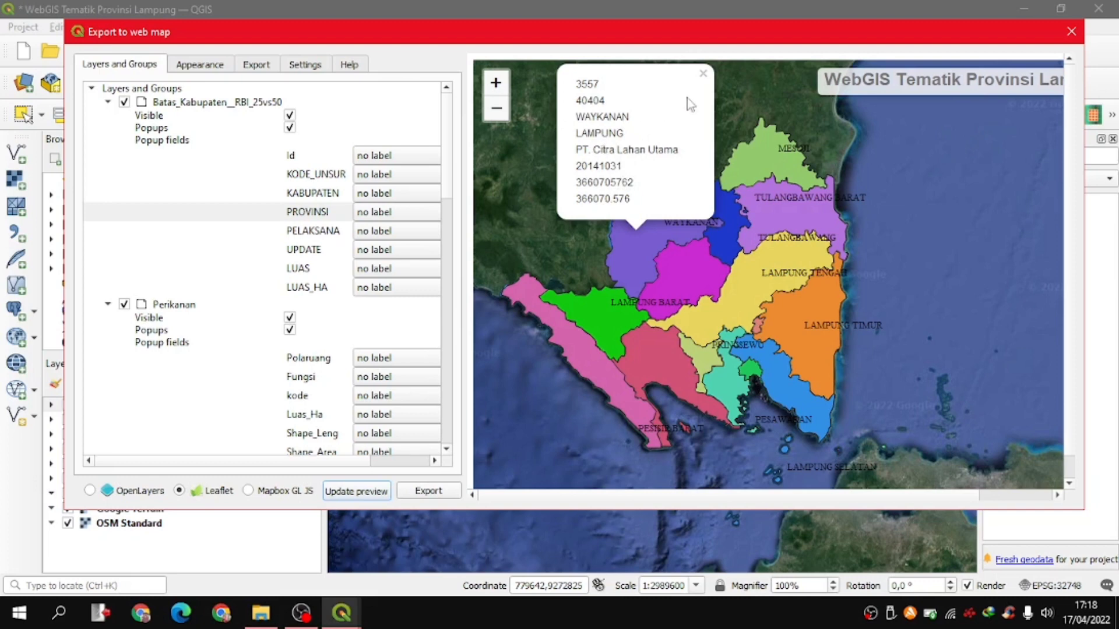
left_click(701, 75)
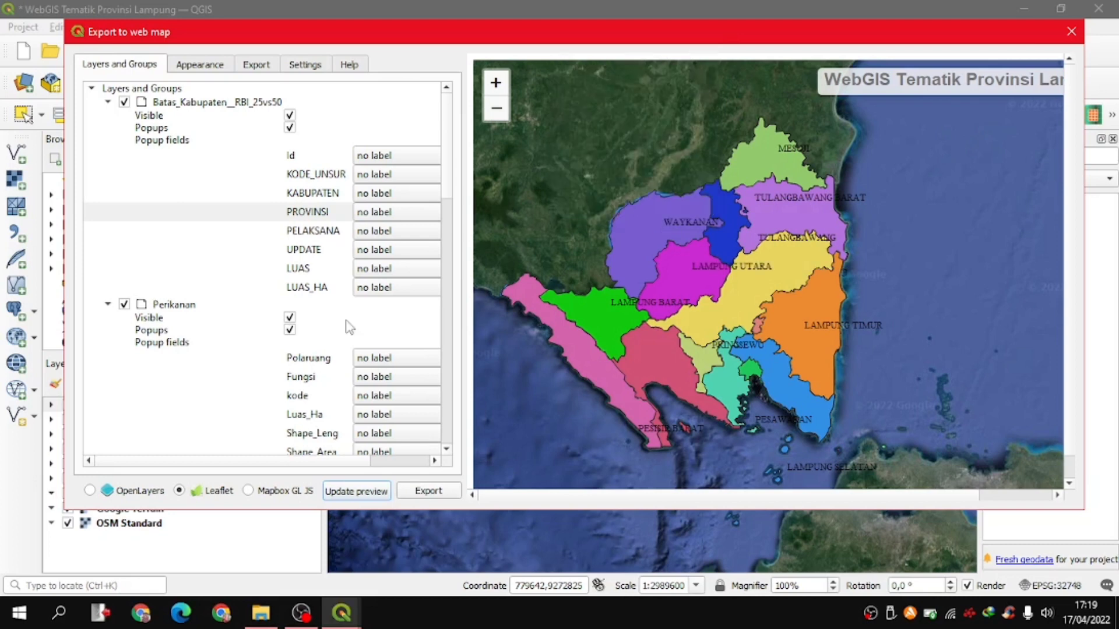
left_click(366, 487)
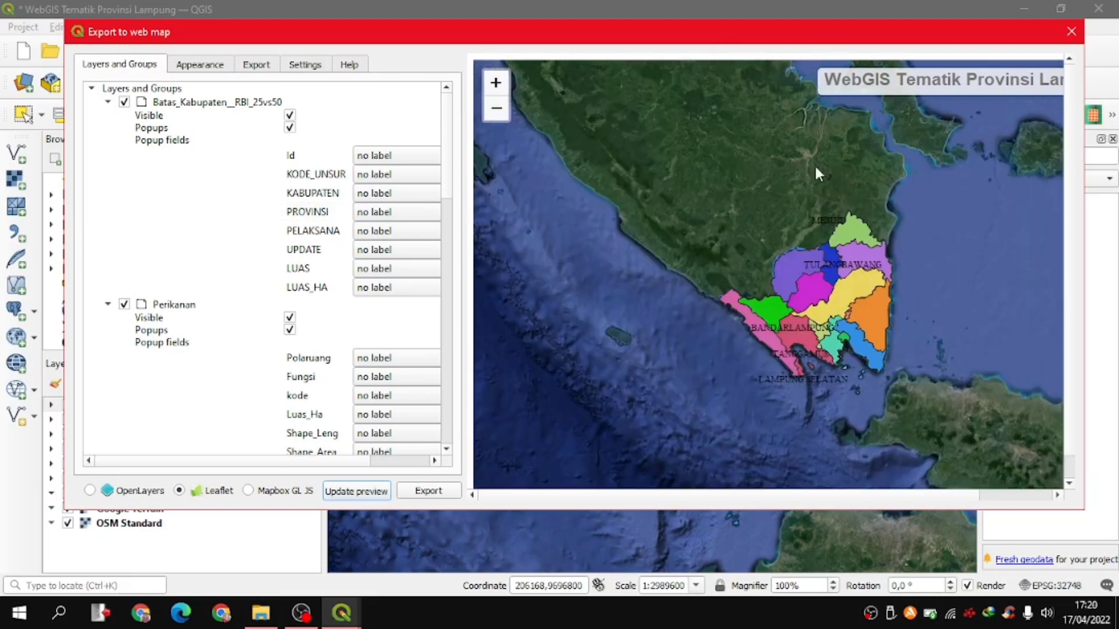
- Leave the web map export and review the attribute table of the Batas_Kabupaten__RBI_25vs50 layer
left_click(1072, 33)
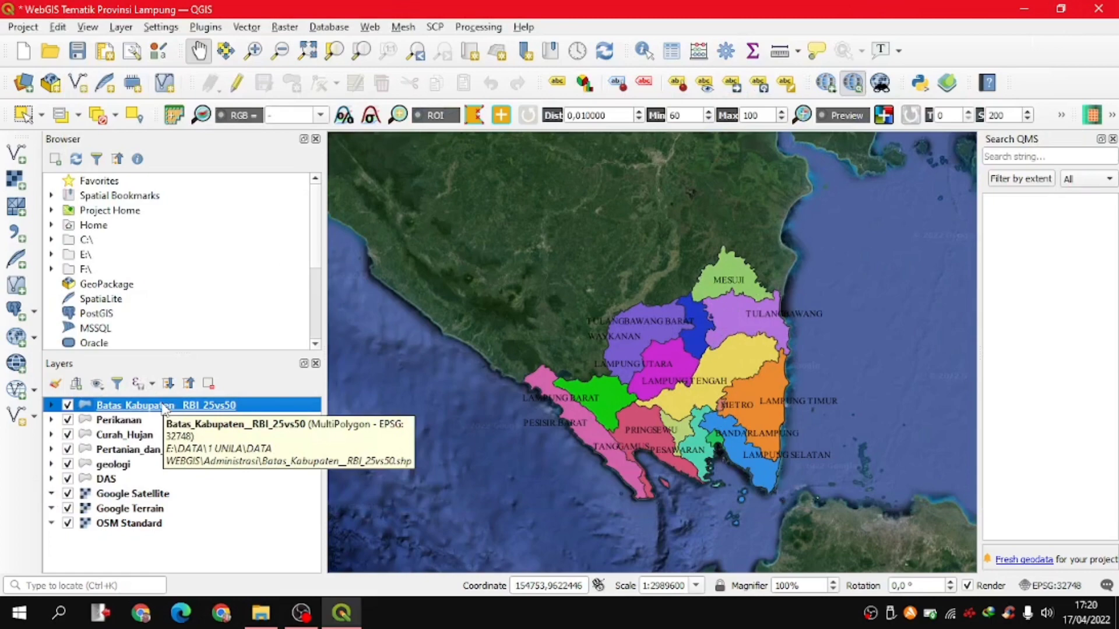
right_click(164, 406)
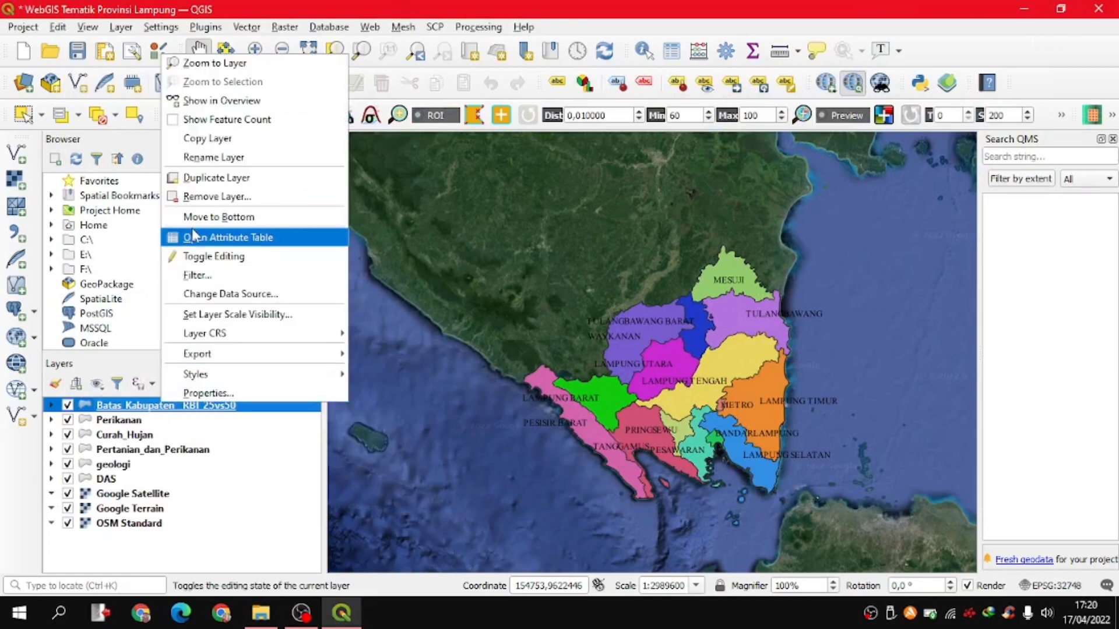
left_click(194, 242)
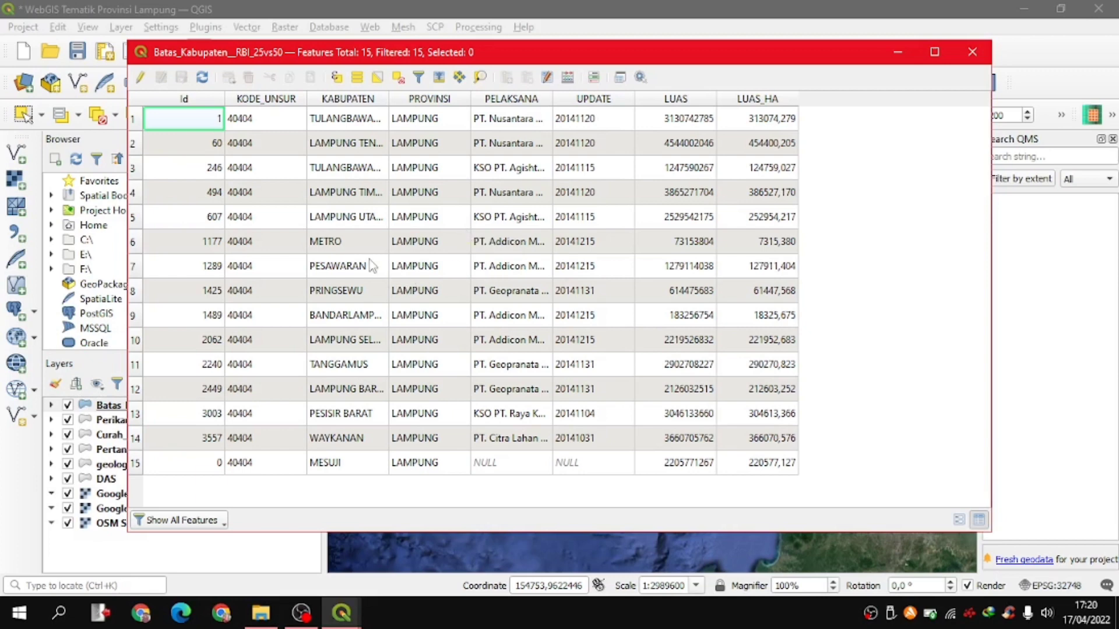
left_click(978, 50)
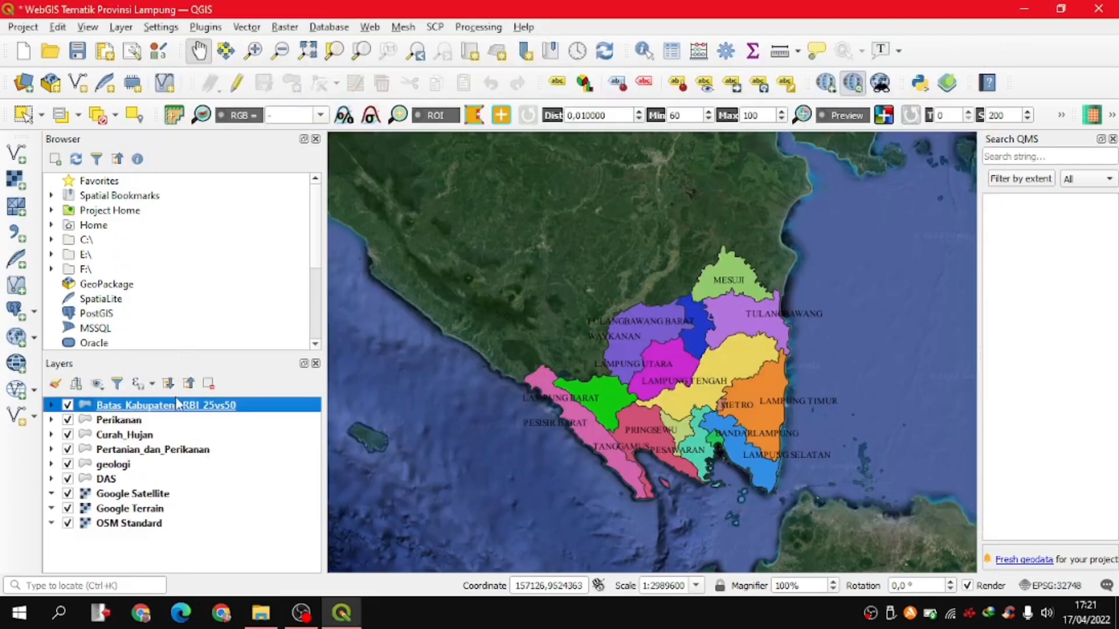
- Set the Id field's widget type to Hidden in the attributes form of the Batas_Kabupaten__RBI_25vs50 layer
right_click(236, 408)
left_click(274, 390)
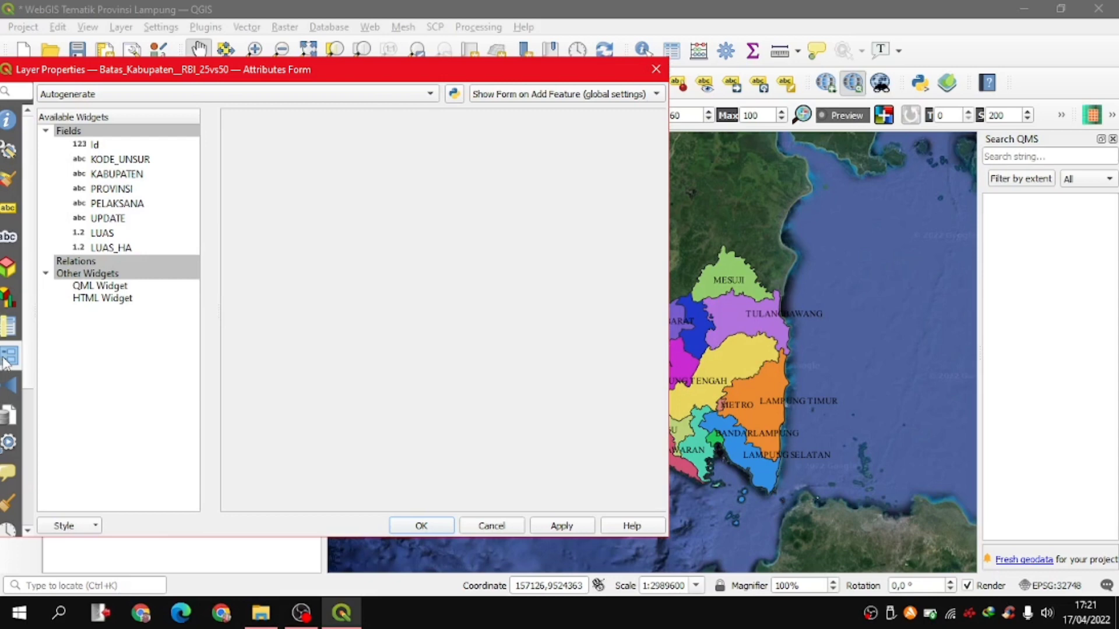
left_click_drag(367, 72, 535, 66)
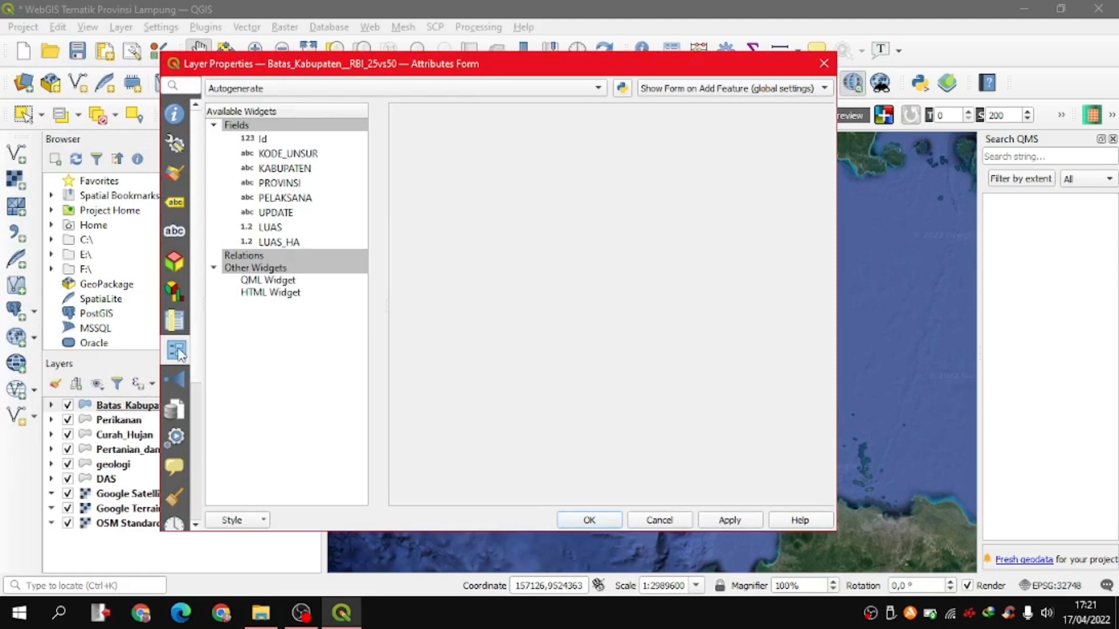
left_click(176, 145)
left_click(203, 351)
left_click(285, 138)
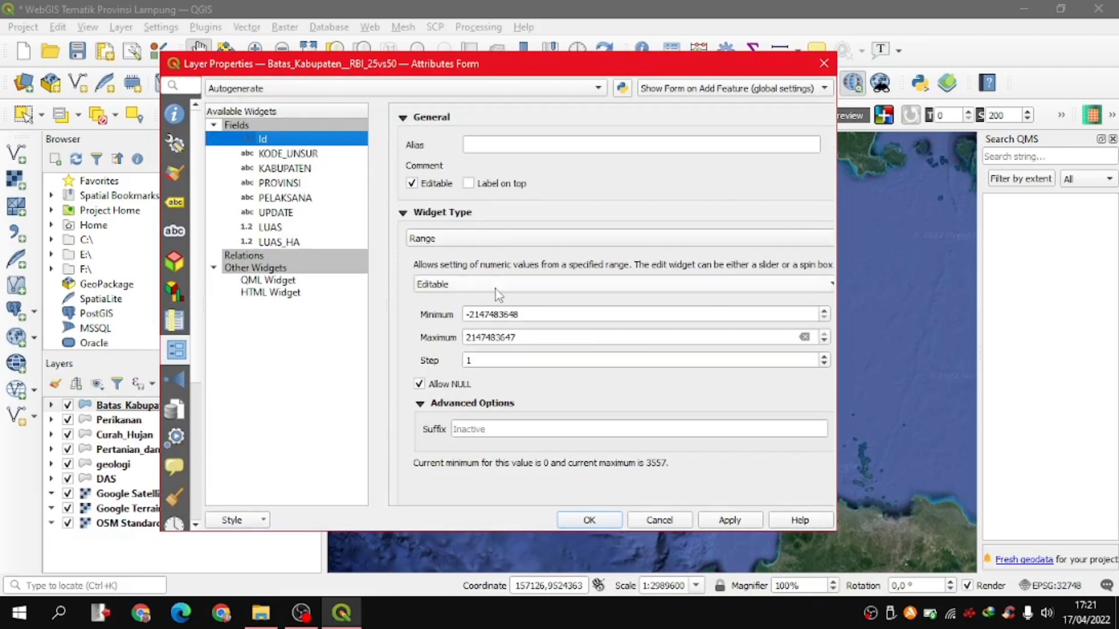
left_click(507, 240)
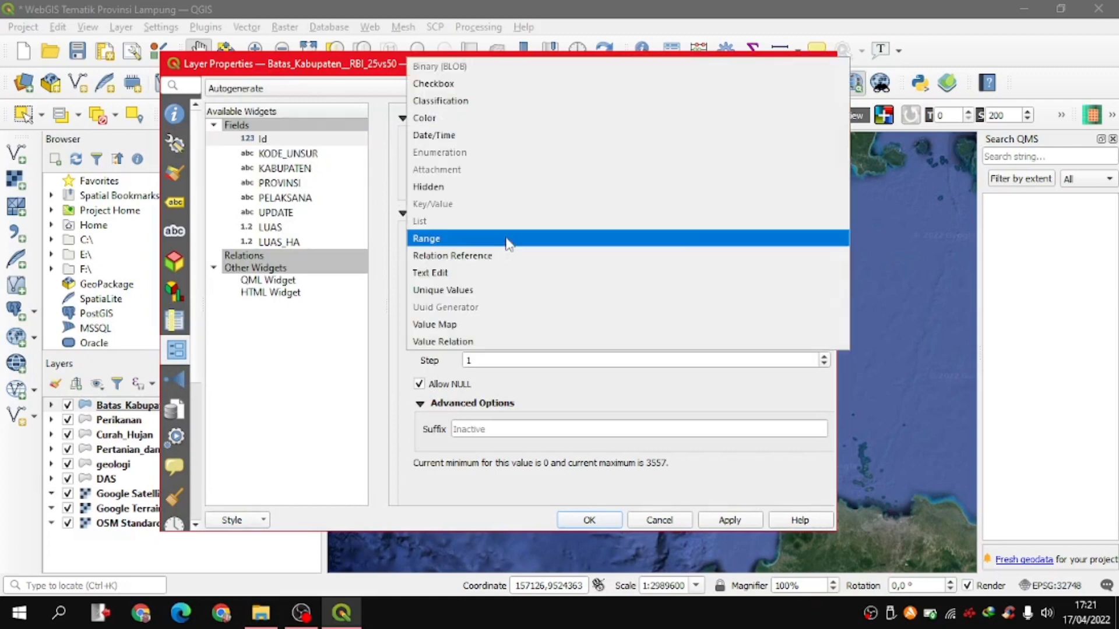
left_click(484, 188)
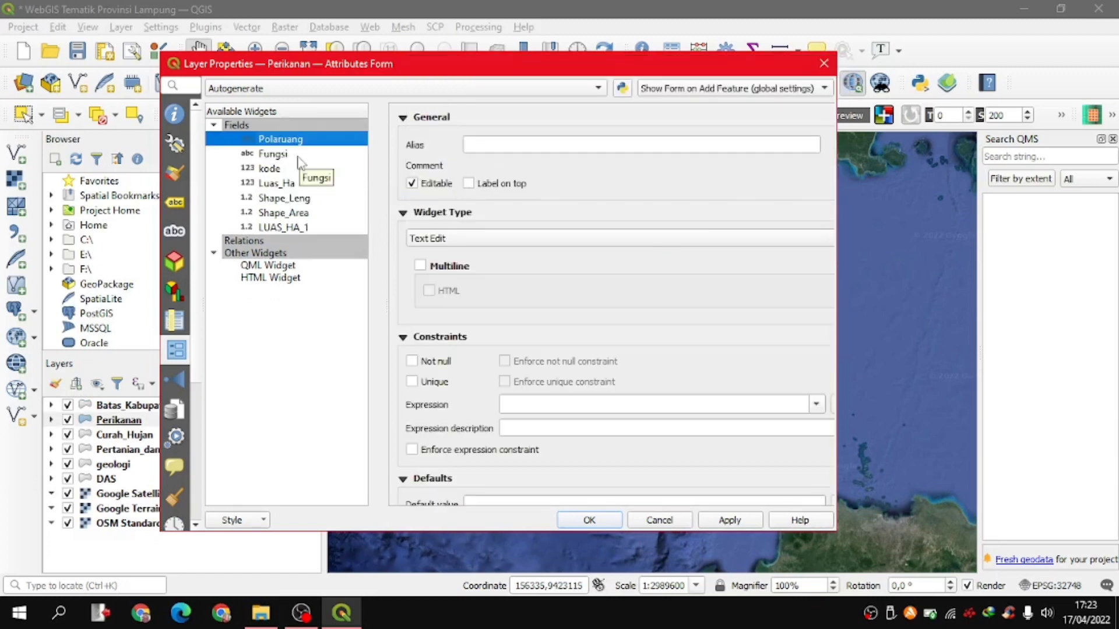
- Check the Fungsi, kode and Luas_Ha field widgets in the Perikanan attributes form, and accept the layer properties
left_click(298, 155)
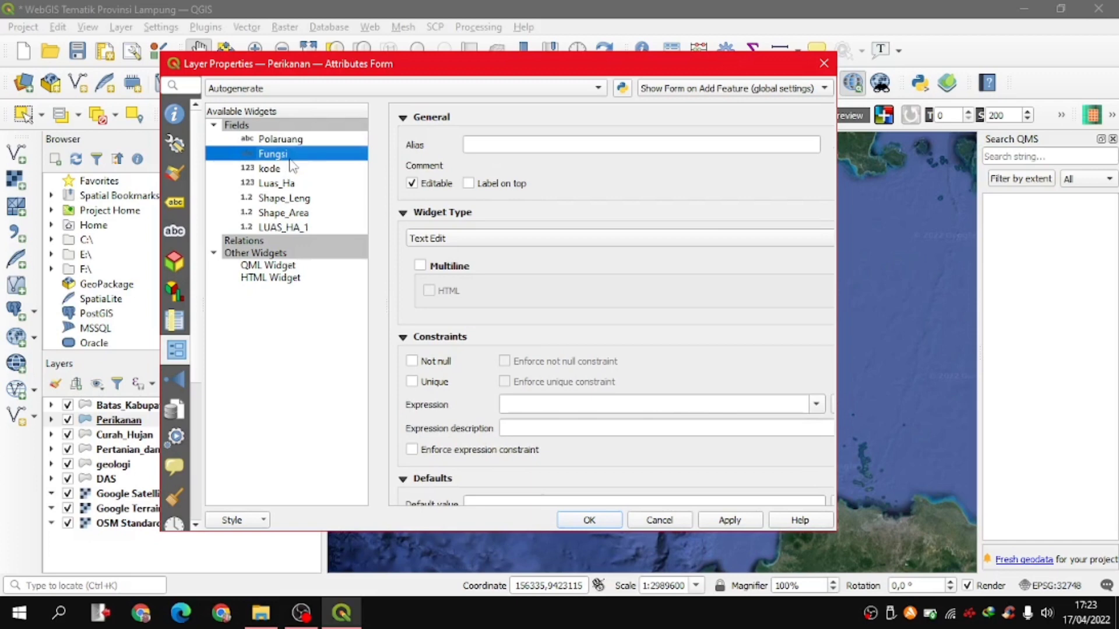
left_click(272, 171)
left_click(289, 184)
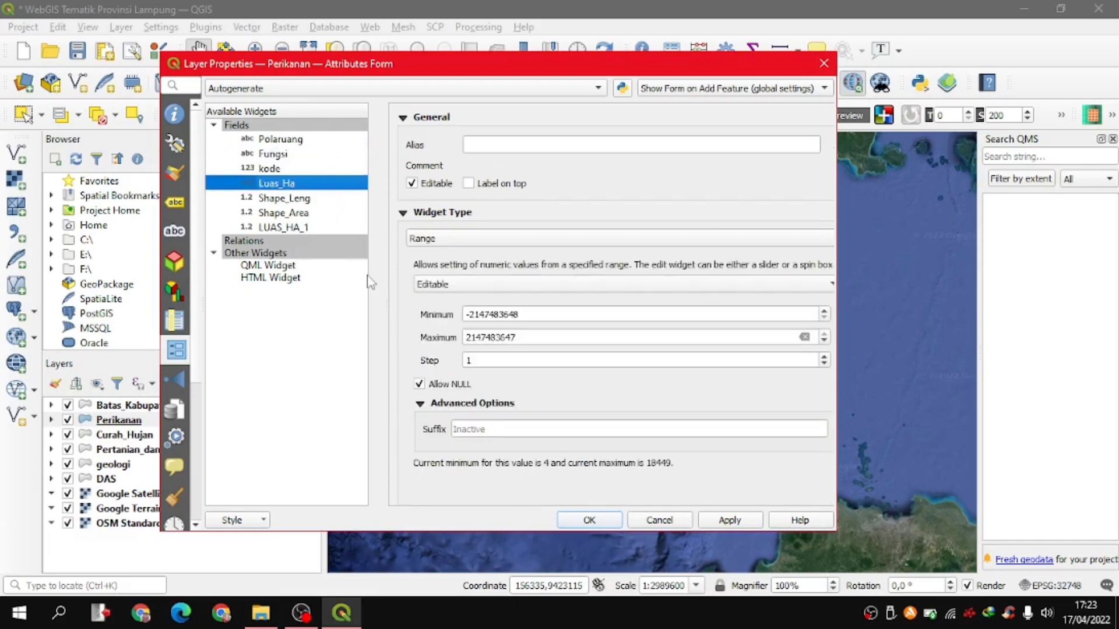
left_click(734, 522)
left_click(589, 520)
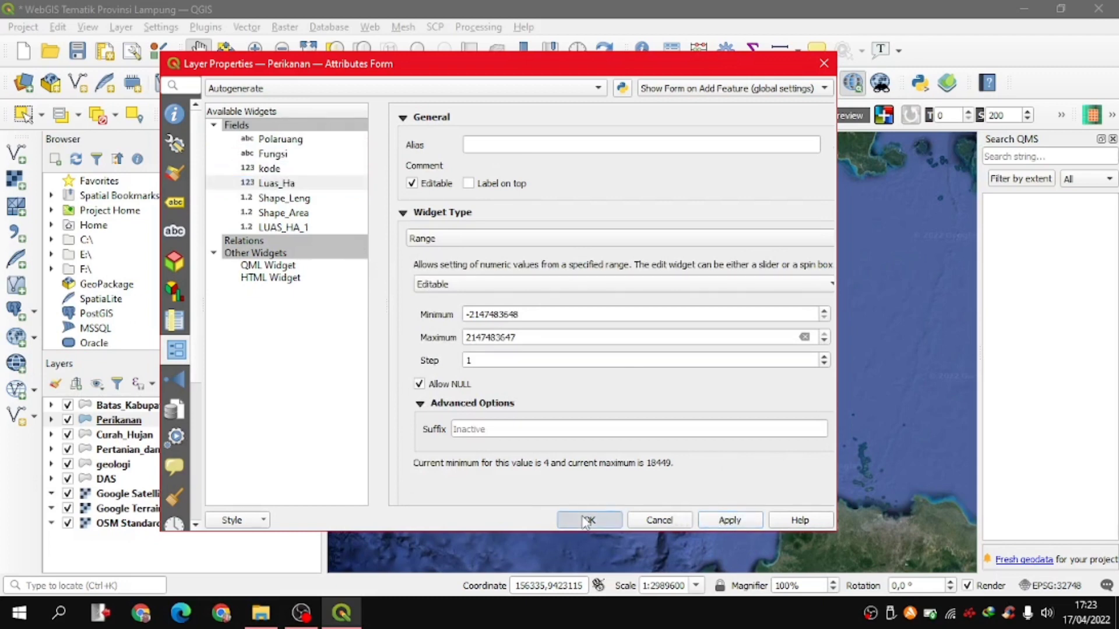
- Reopen the qgis2web web map export and generate a new preview with the reduced popup fields
left_click(376, 7)
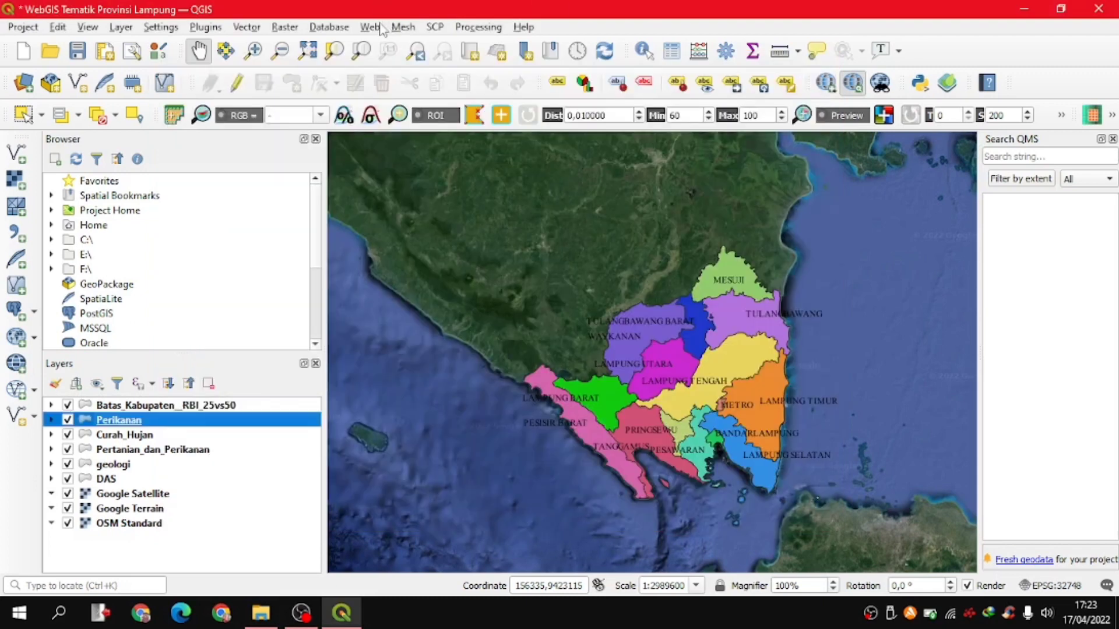
left_click(372, 27)
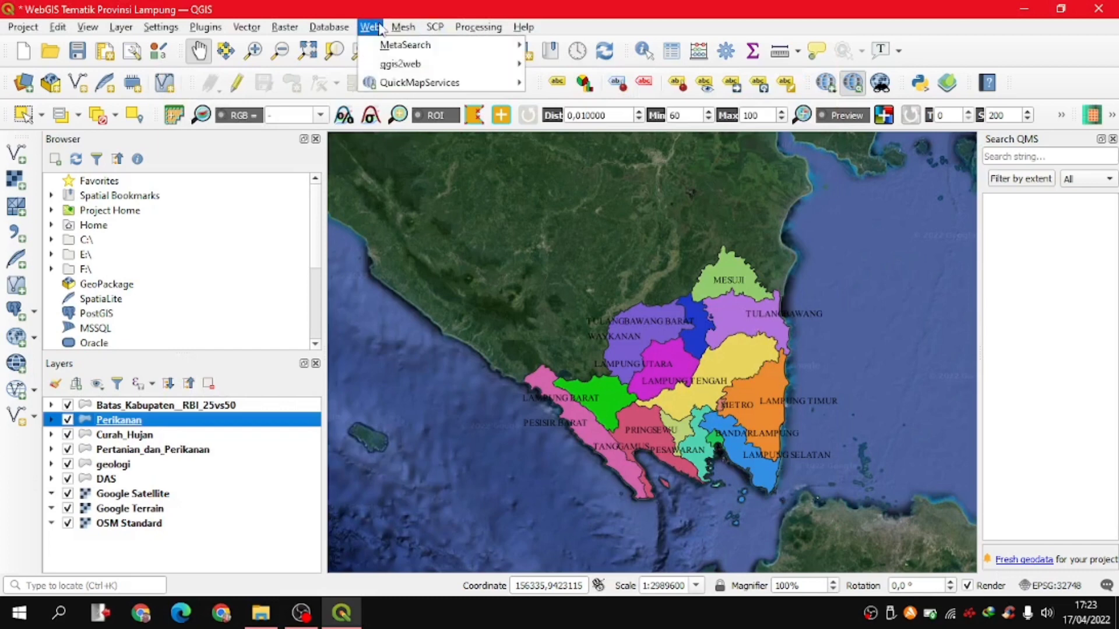
left_click(371, 27)
left_click(370, 26)
mouse_move(450, 67)
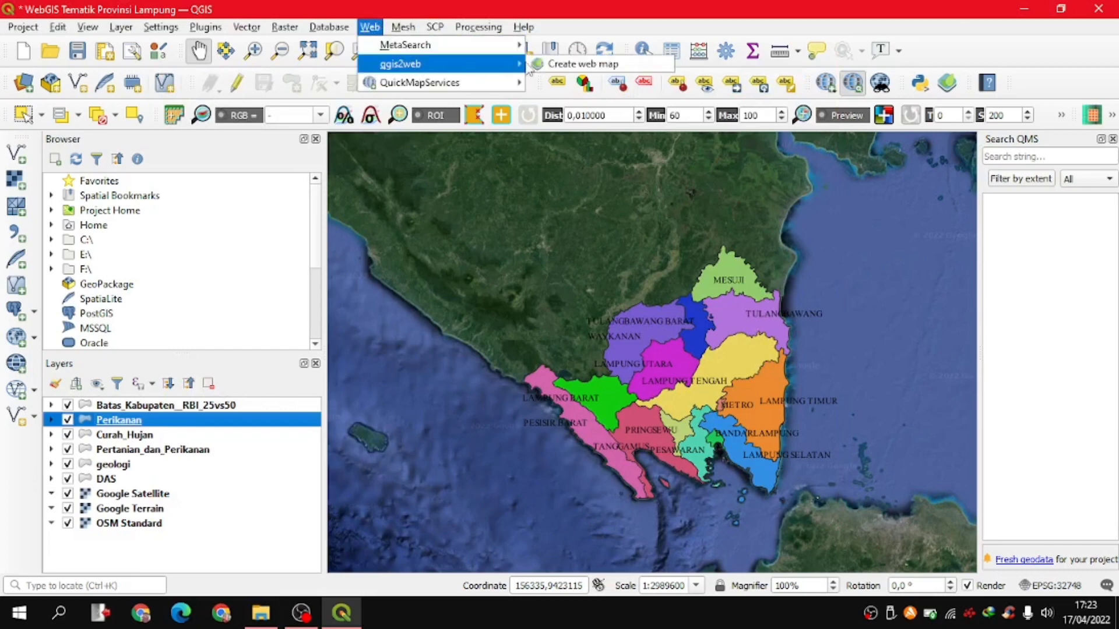
left_click(548, 64)
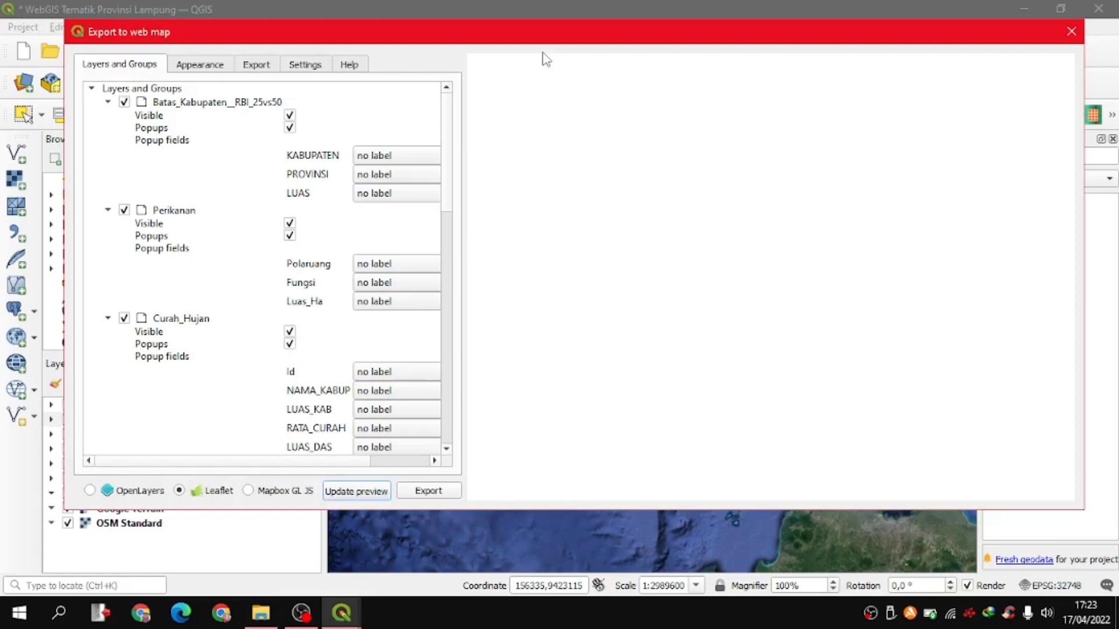
left_click(371, 491)
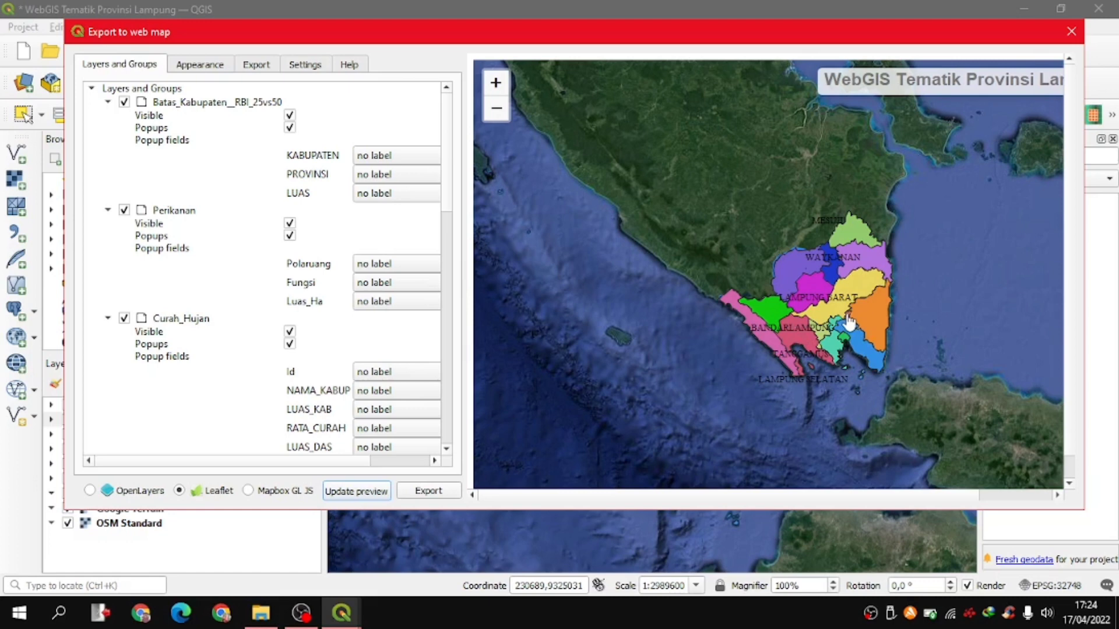
scroll(848, 322, "up", 3)
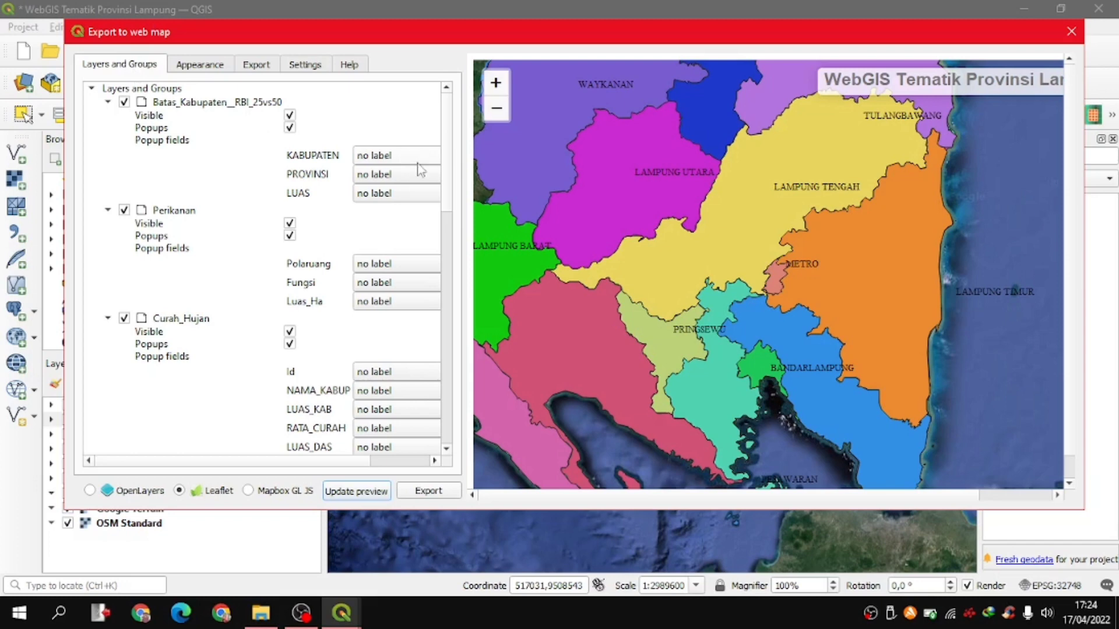
- Set the KABUPATEN, PROVINSI and LUAS popup fields of the Batas_Kabupaten__RBI_25vs50 layer to inline label
left_click(386, 160)
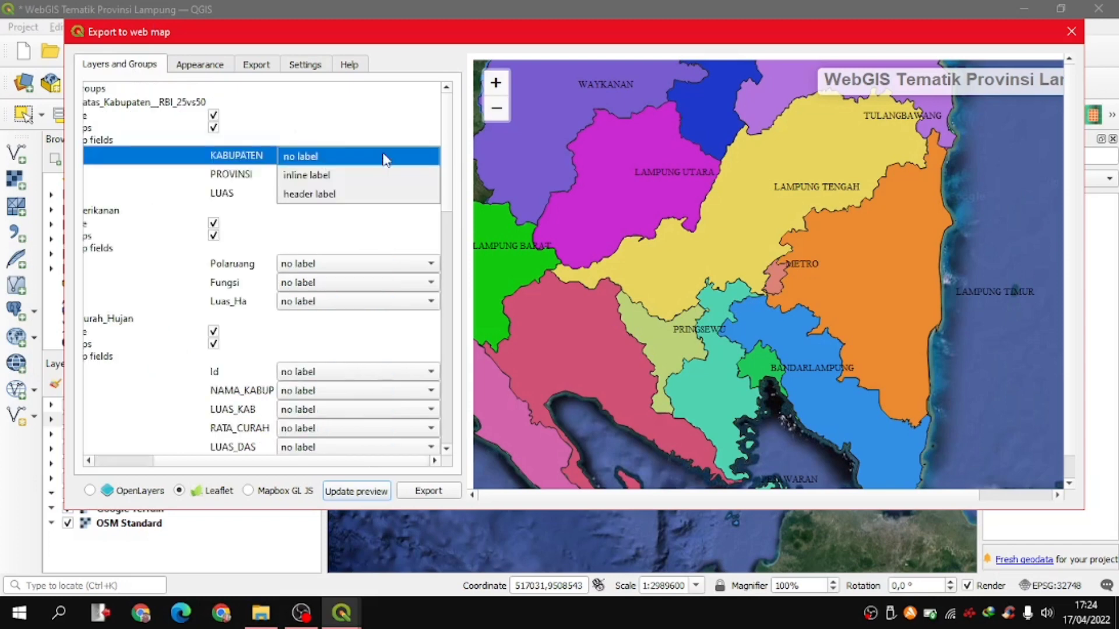
left_click(356, 175)
left_click(313, 177)
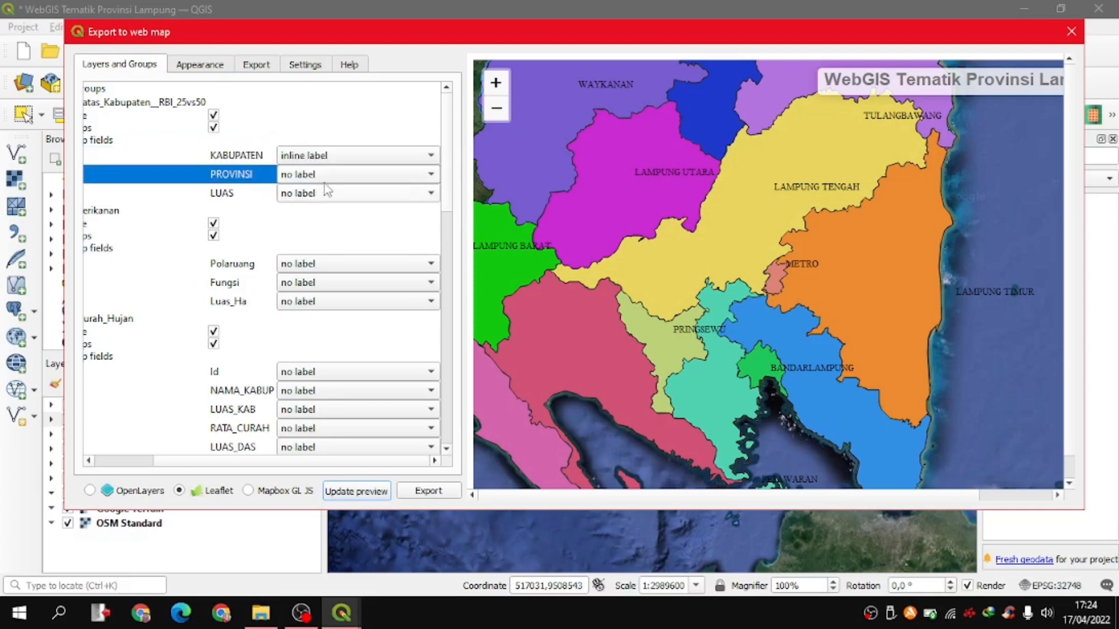
left_click(338, 173)
left_click(321, 194)
left_click(309, 192)
left_click(306, 215)
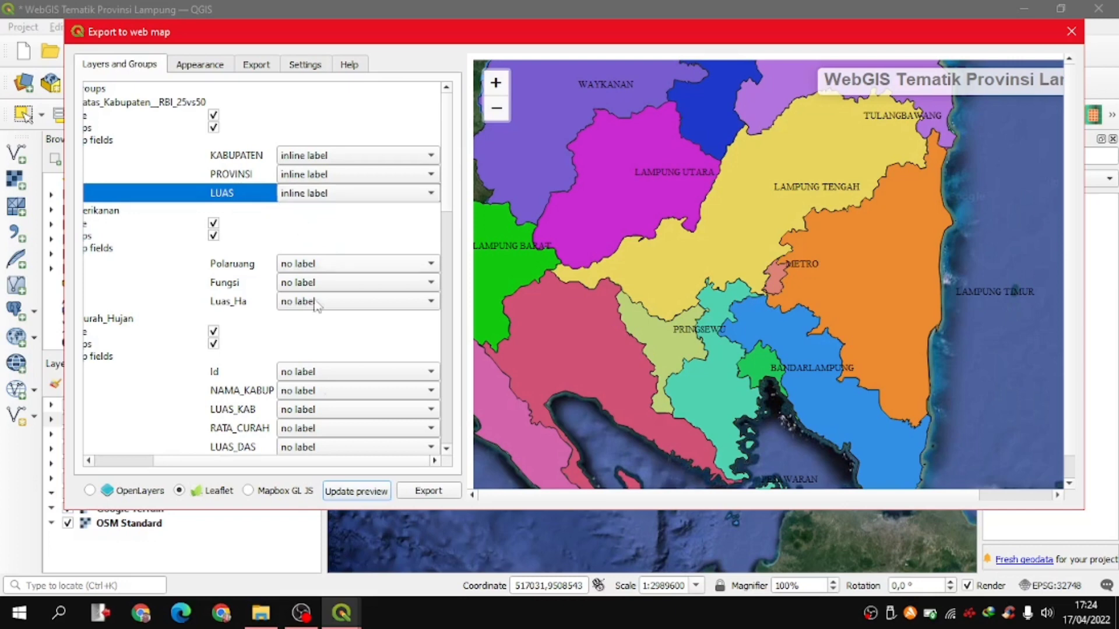
- Refresh the preview to check the Waykanan popup, and review the popup field settings of the other layers
left_click(364, 489)
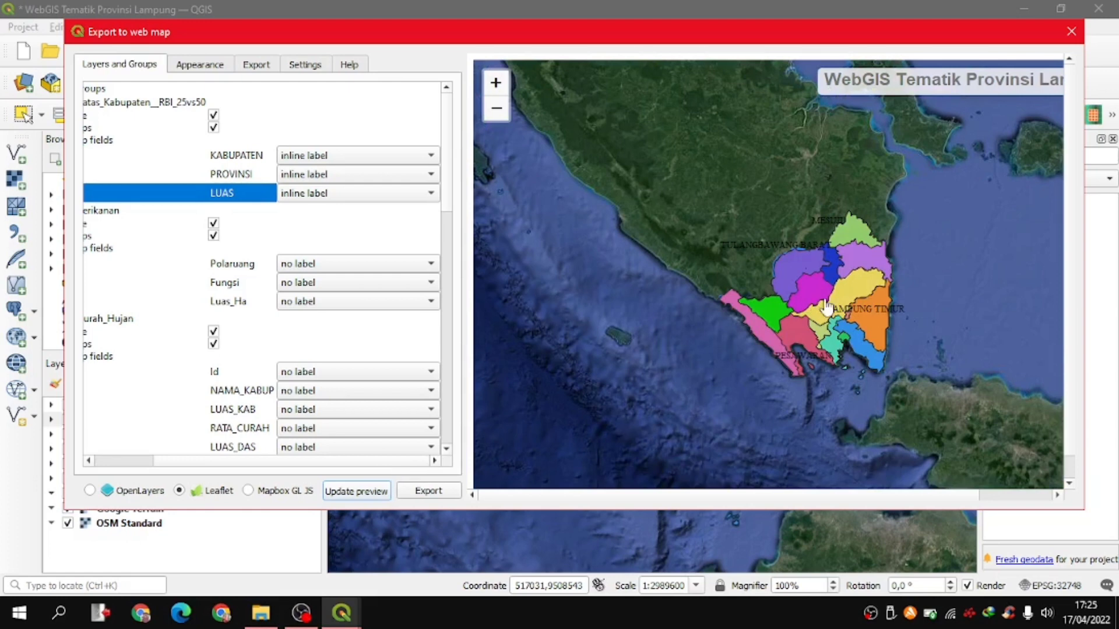
scroll(827, 307, "up", 2)
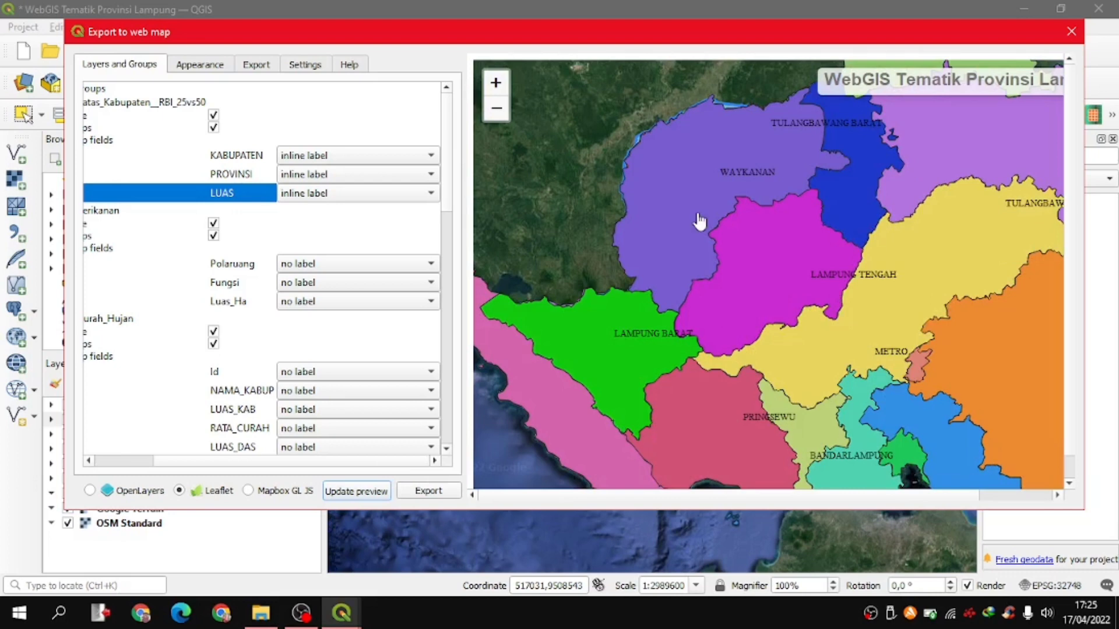
left_click(694, 176)
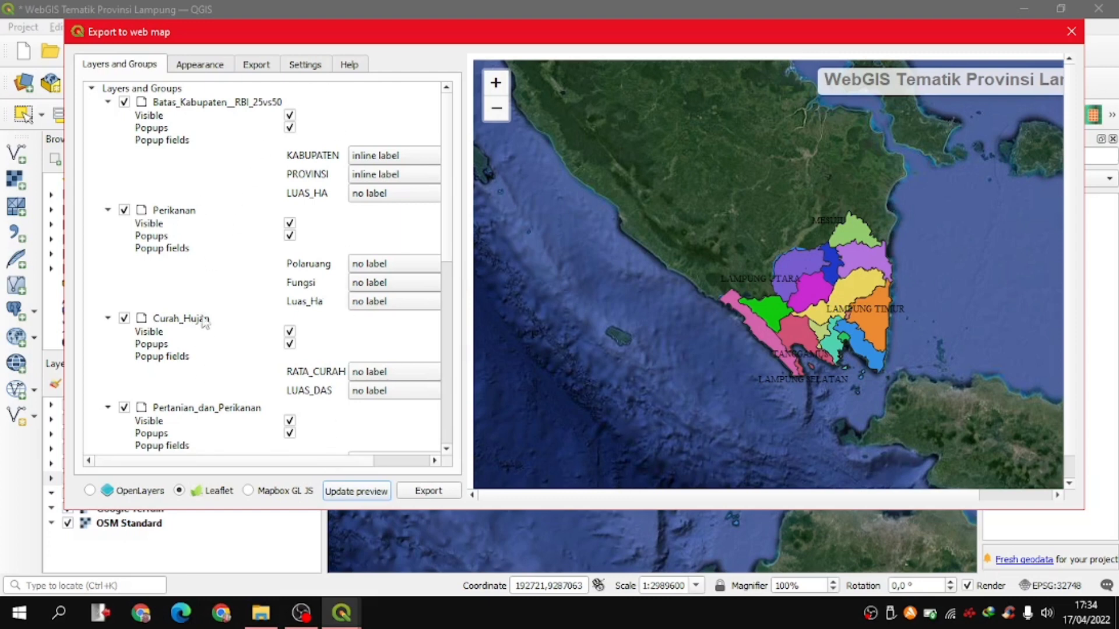
scroll(195, 321, "down", 3)
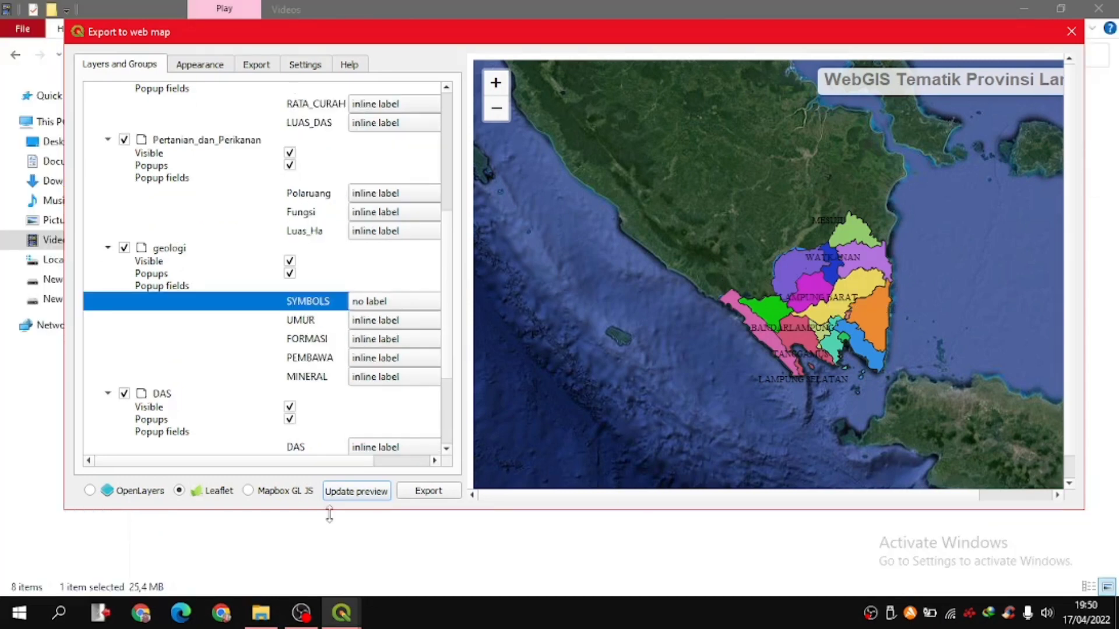
- Set the geologi layer's SYMBOLS popup field to inline label and review the popup fields of the other layers
left_click(407, 307)
left_click(392, 321)
scroll(448, 239, "down", 4)
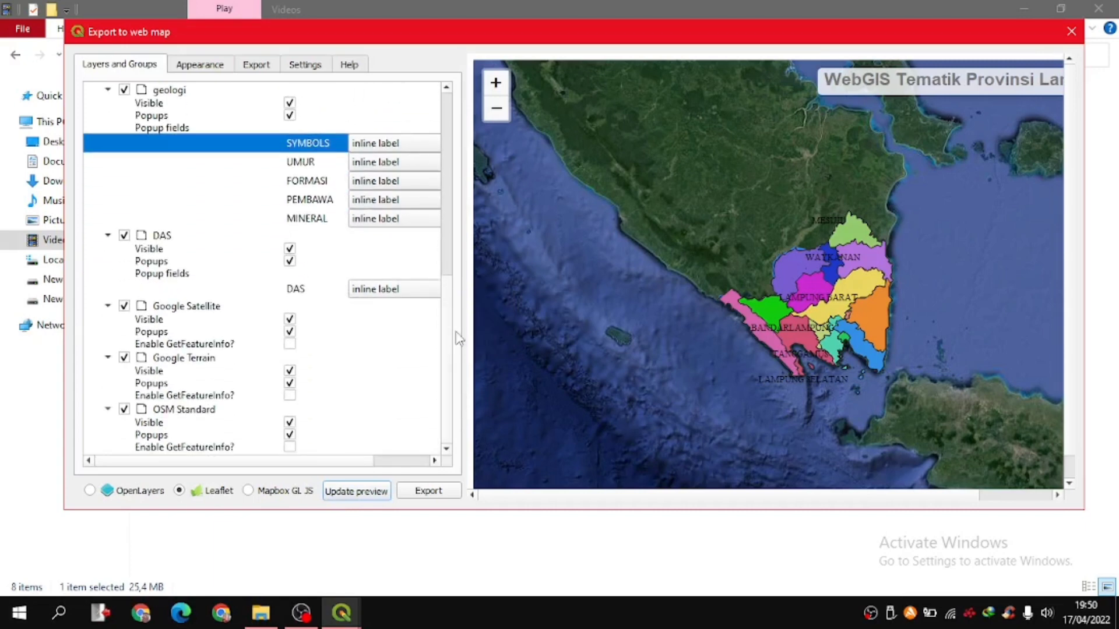
scroll(447, 319, "up", 8)
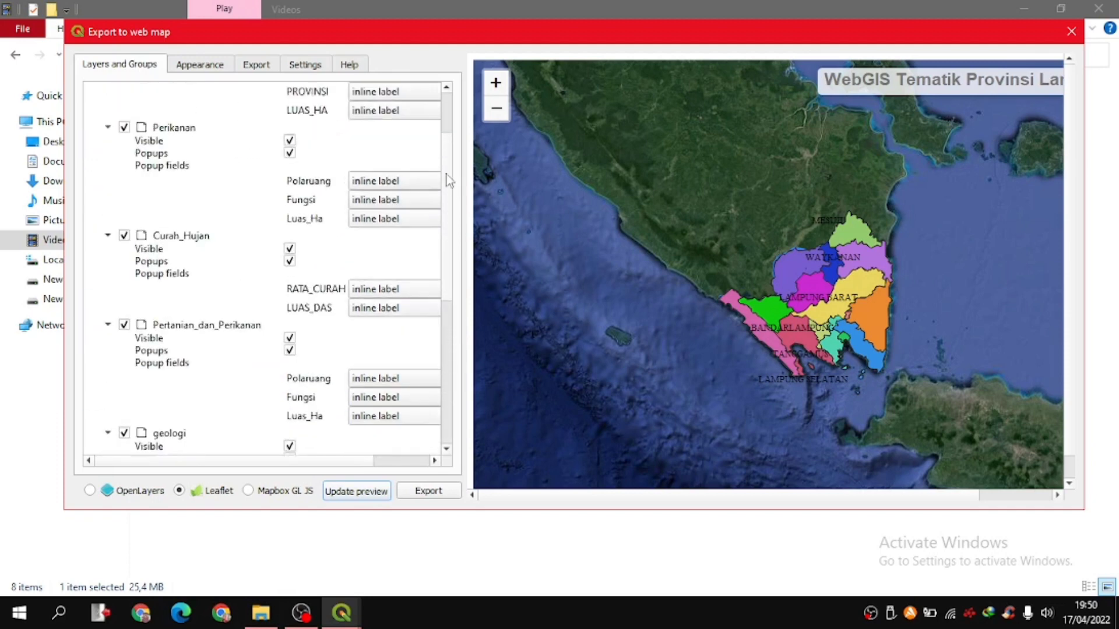
scroll(447, 174, "up", 3)
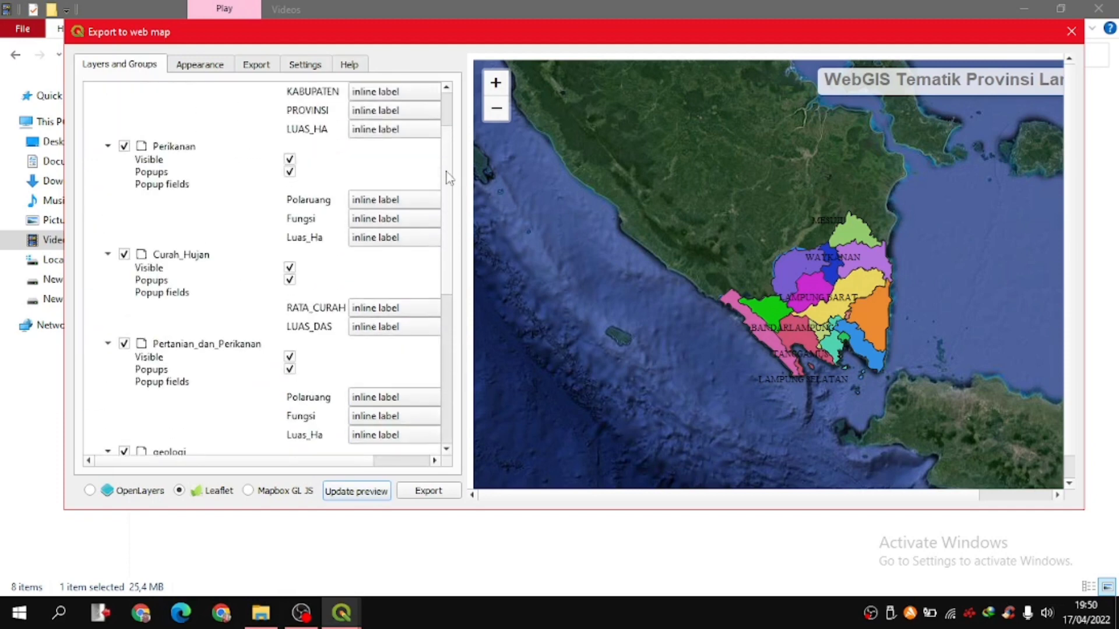
- Refresh the preview and check the Lampung Barat popup on the map
left_click(369, 492)
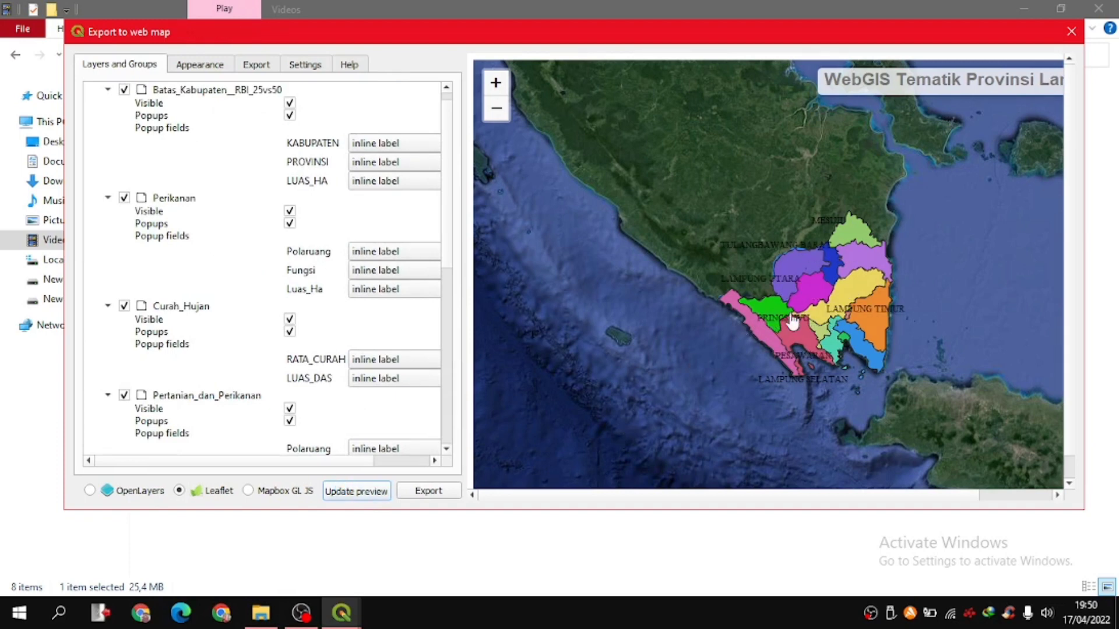
scroll(793, 322, "up", 3)
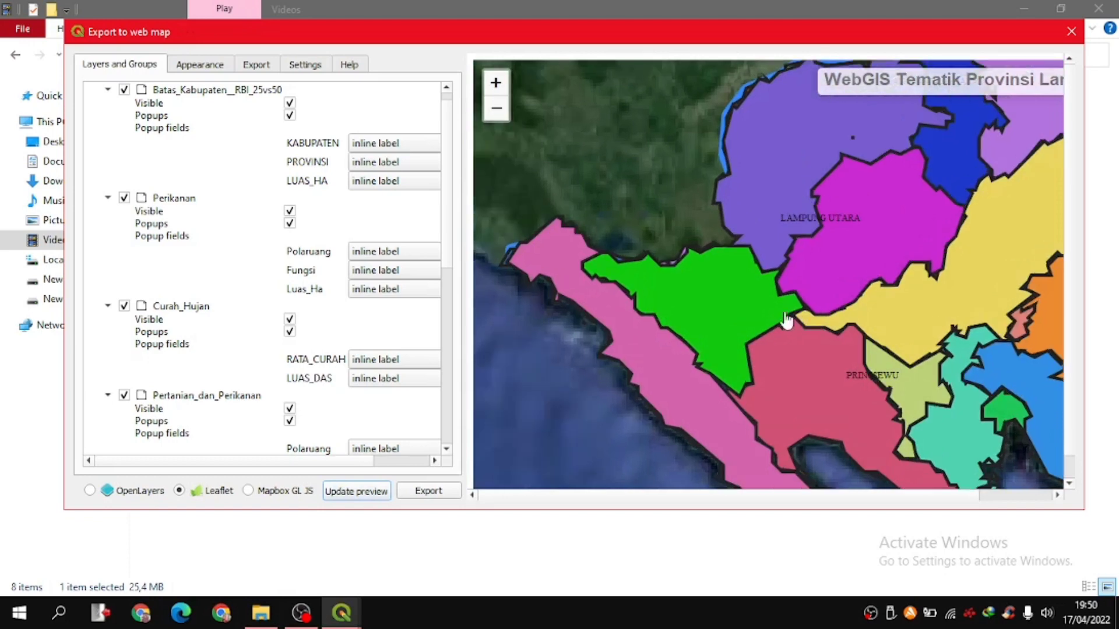
left_click_drag(787, 321, 773, 217)
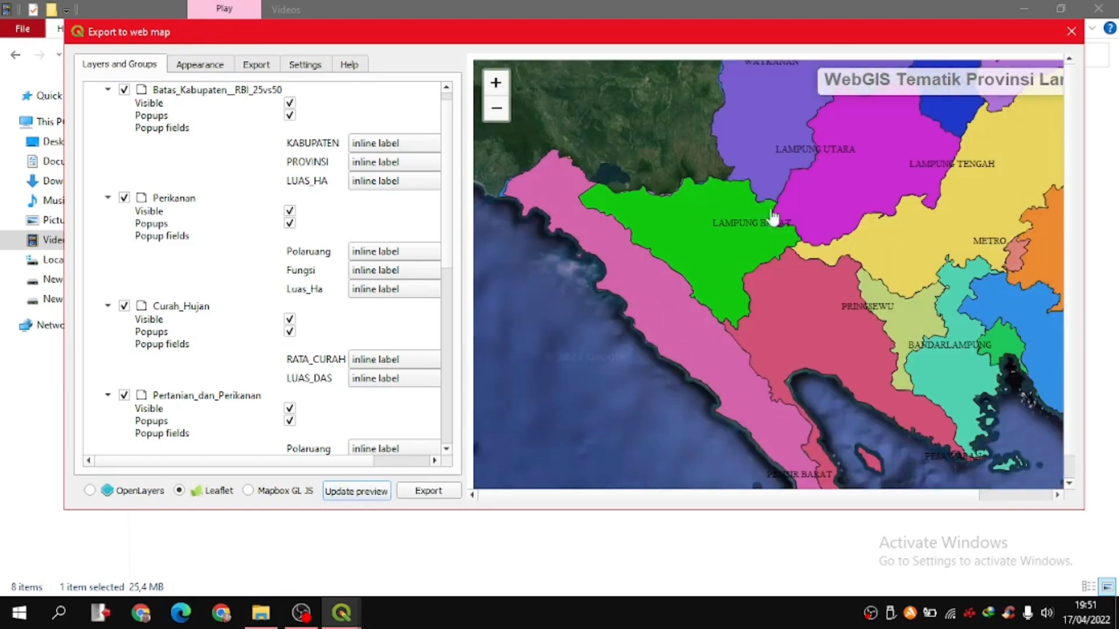
left_click(702, 248)
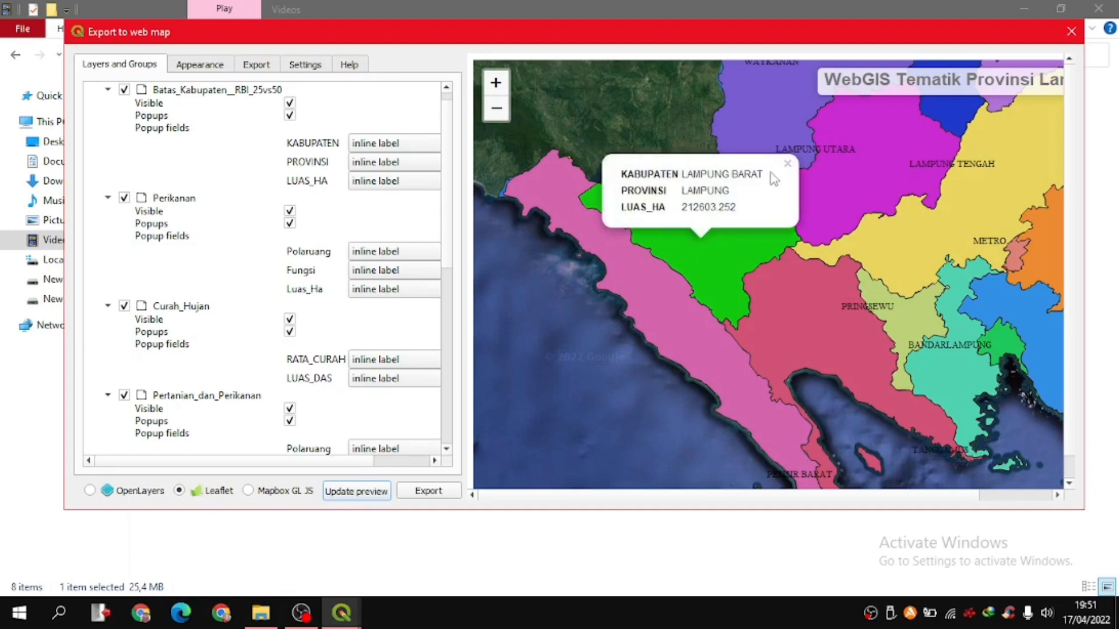
left_click(788, 164)
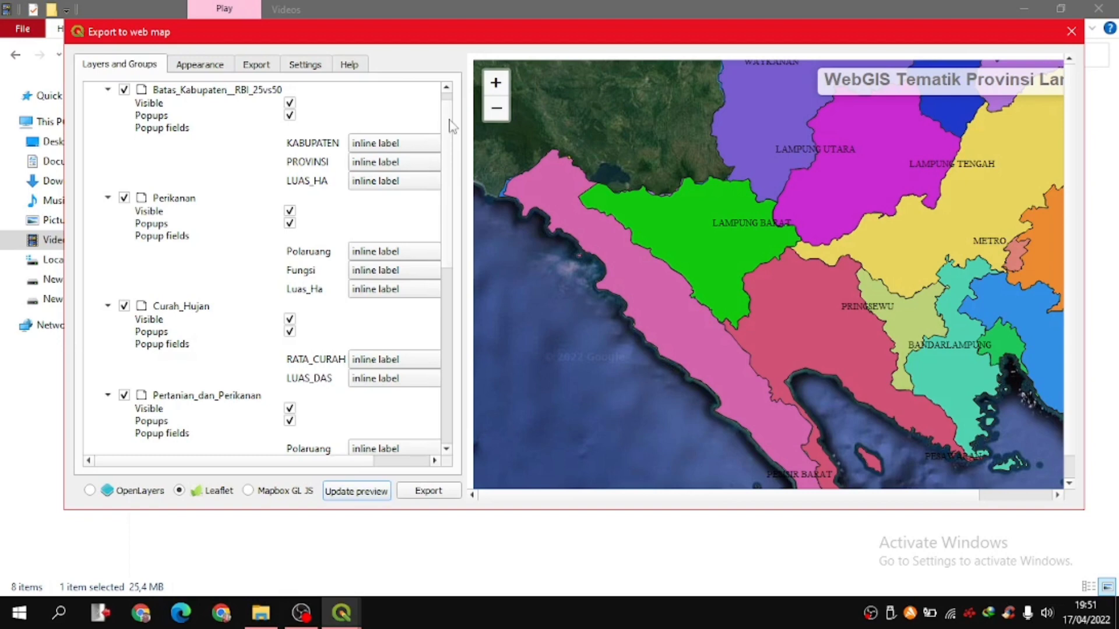
- Disable popups for the Google Satellite, Google Terrain and OSM Standard layers
left_click_drag(448, 137, 450, 310)
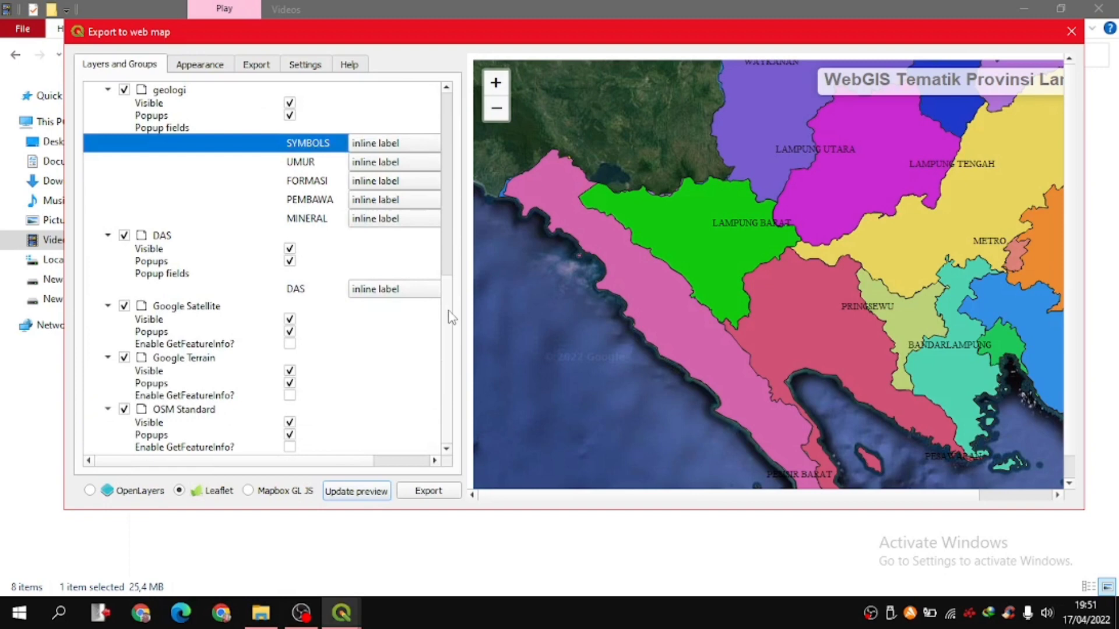
scroll(393, 230, "up", 10)
left_click(290, 332)
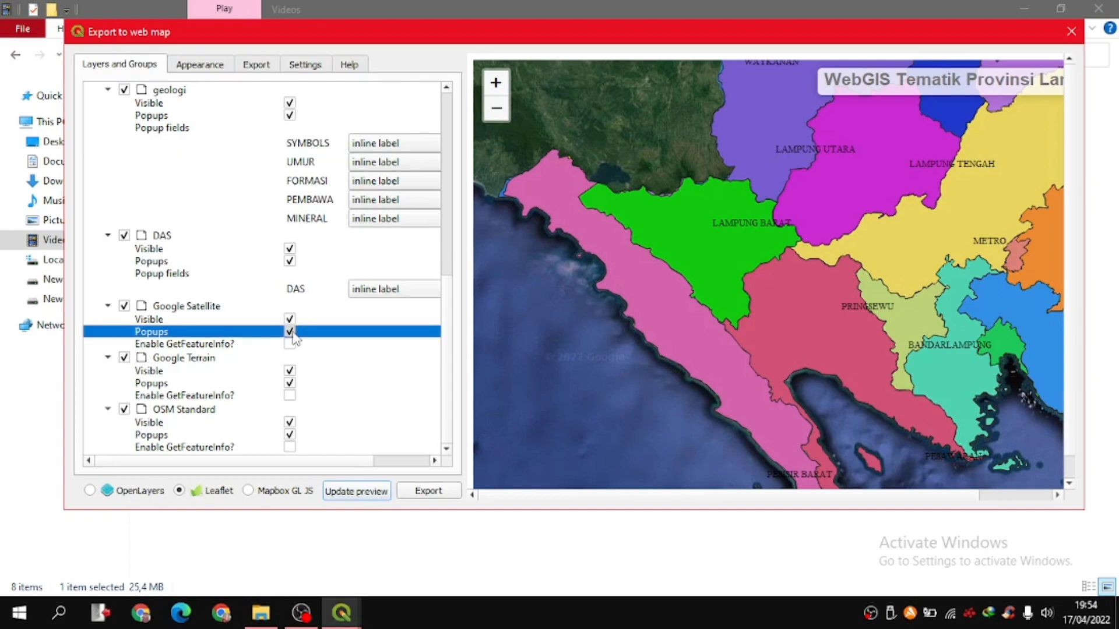
left_click(290, 384)
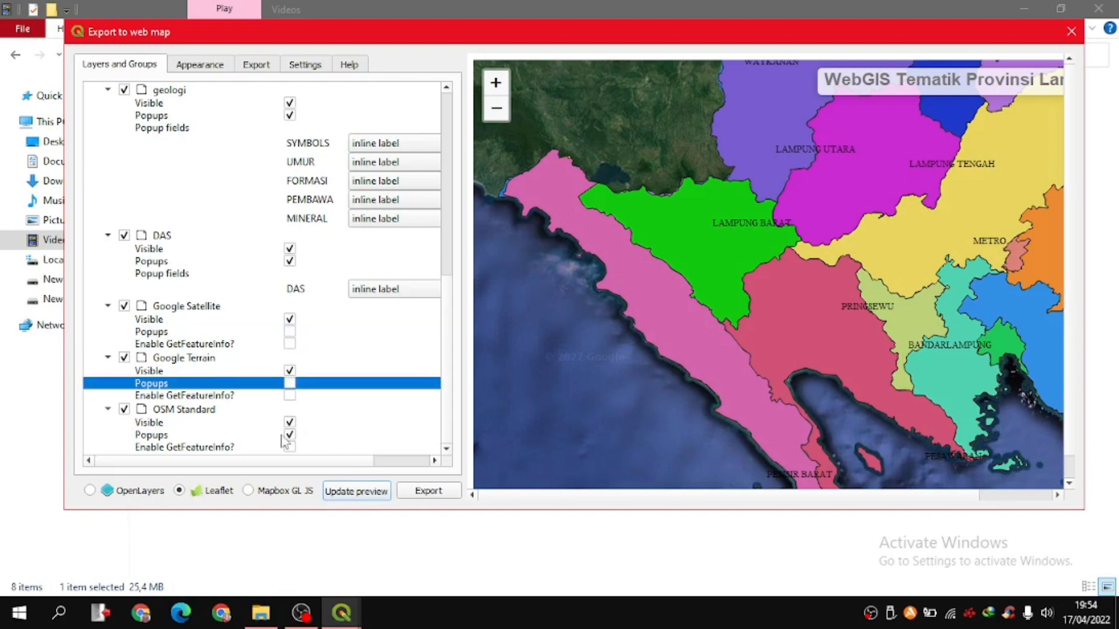
left_click(290, 435)
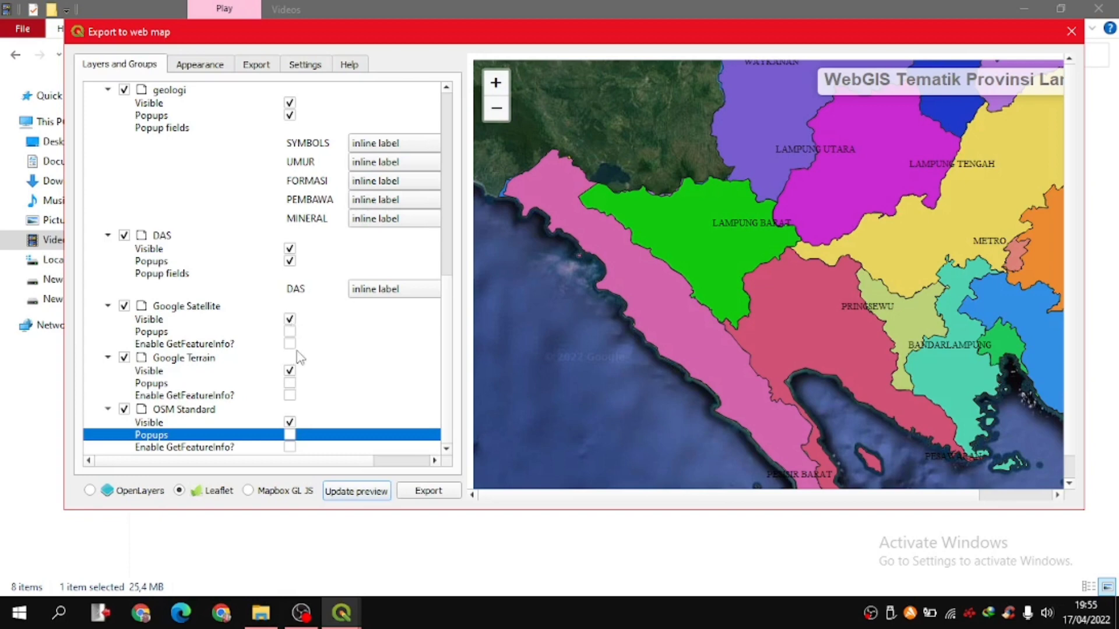
- Turn off the initial visibility of the Google Satellite and OSM Standard basemaps
left_click(290, 320)
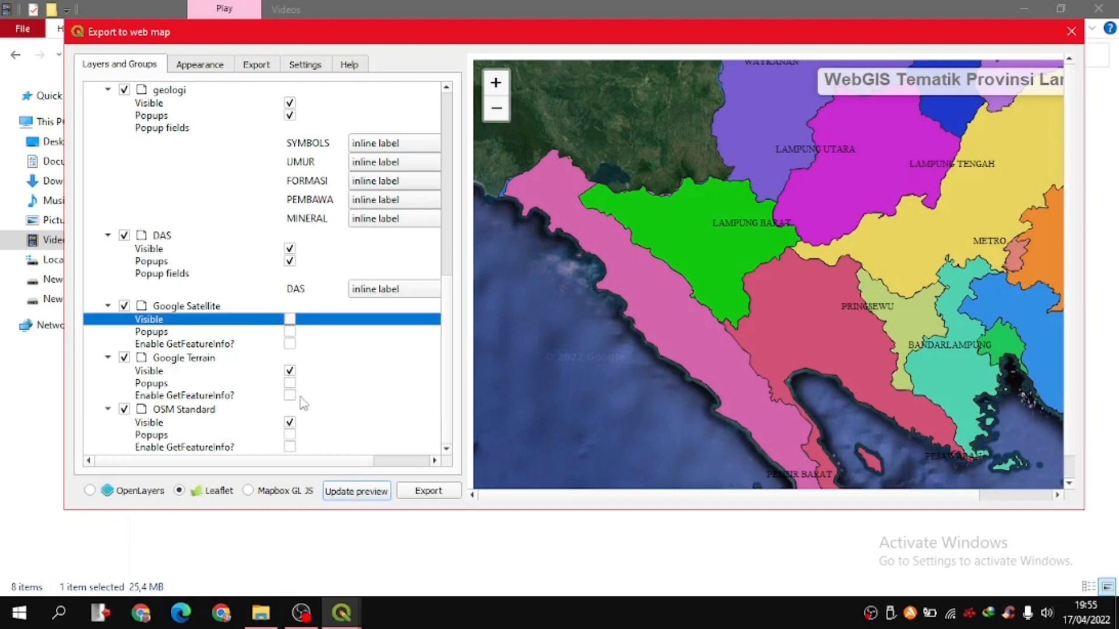
left_click(290, 423)
left_click(290, 423)
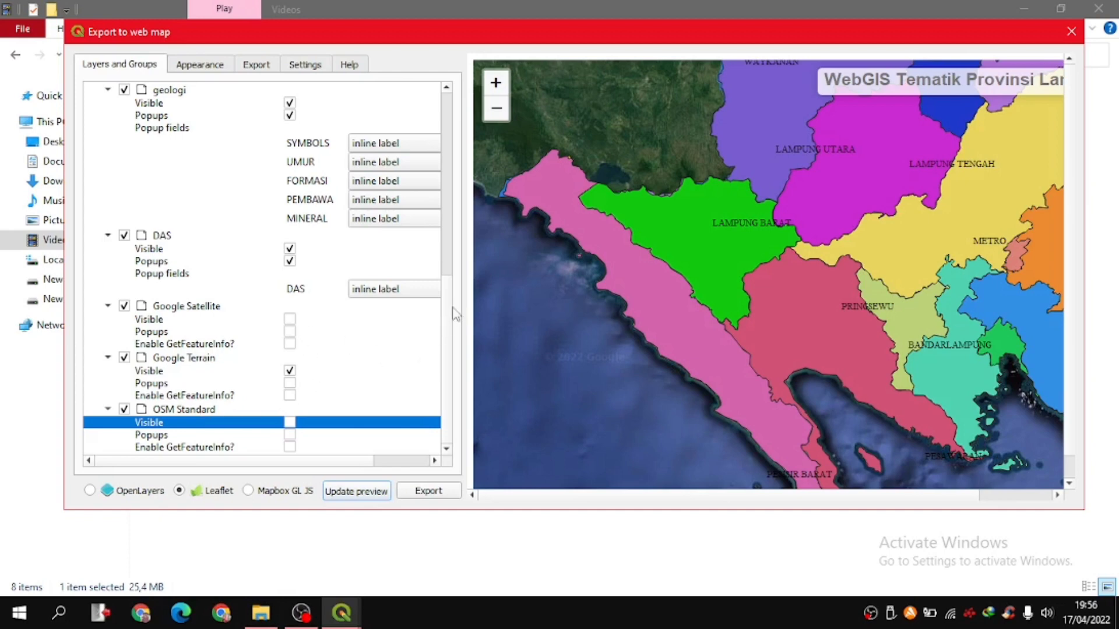
left_click_drag(448, 298, 461, 114)
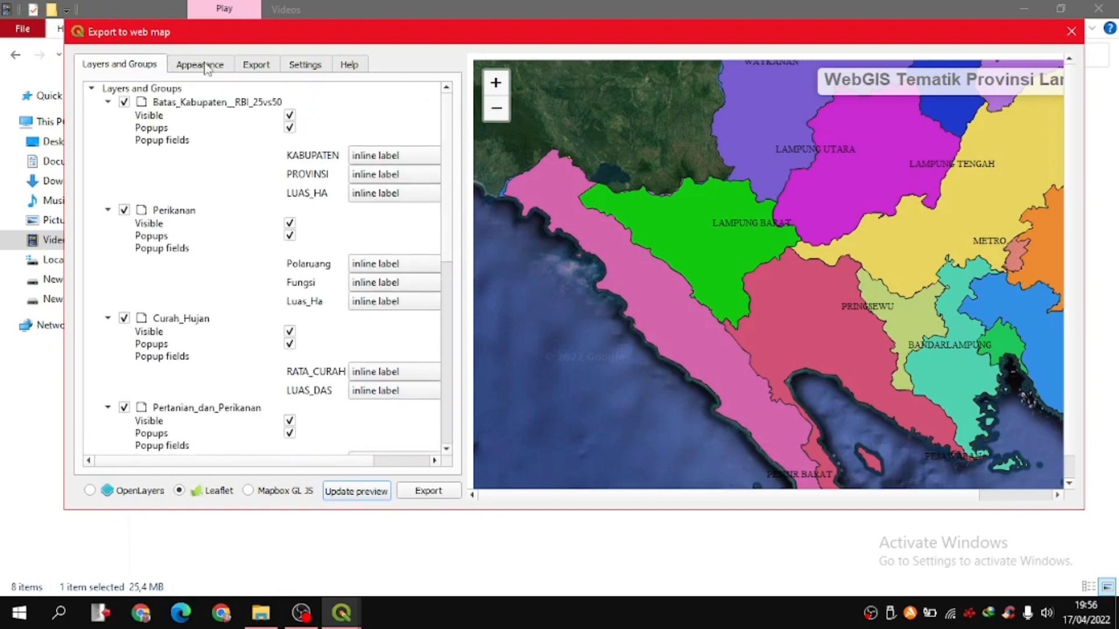
- Set the abstract's placement on the web map to lower left, refresh the preview, and enable address search
left_click(205, 66)
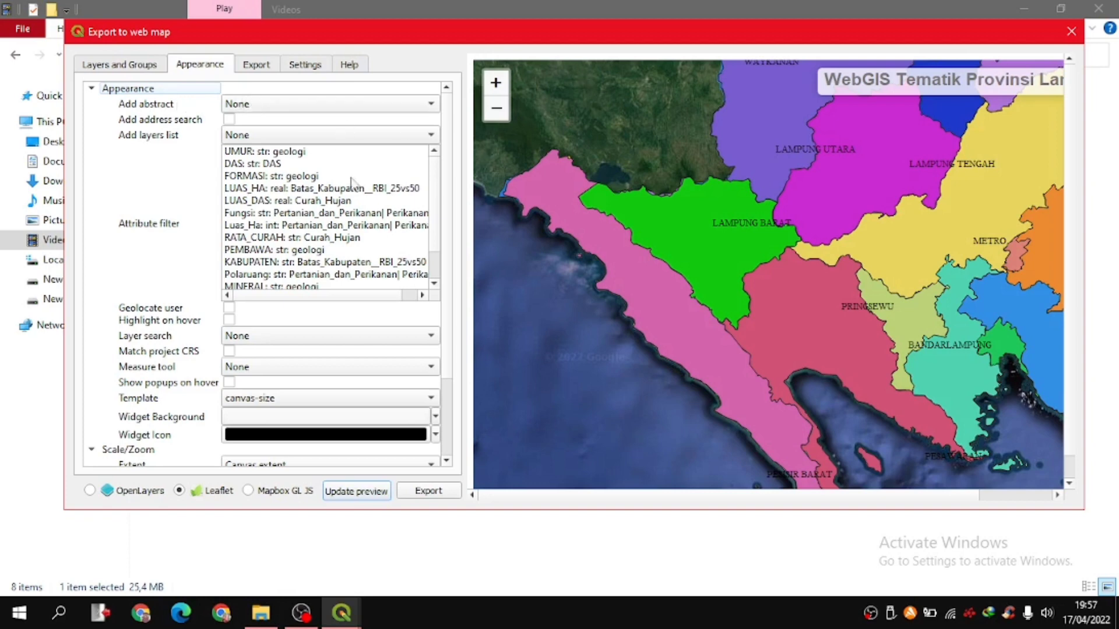
left_click(302, 106)
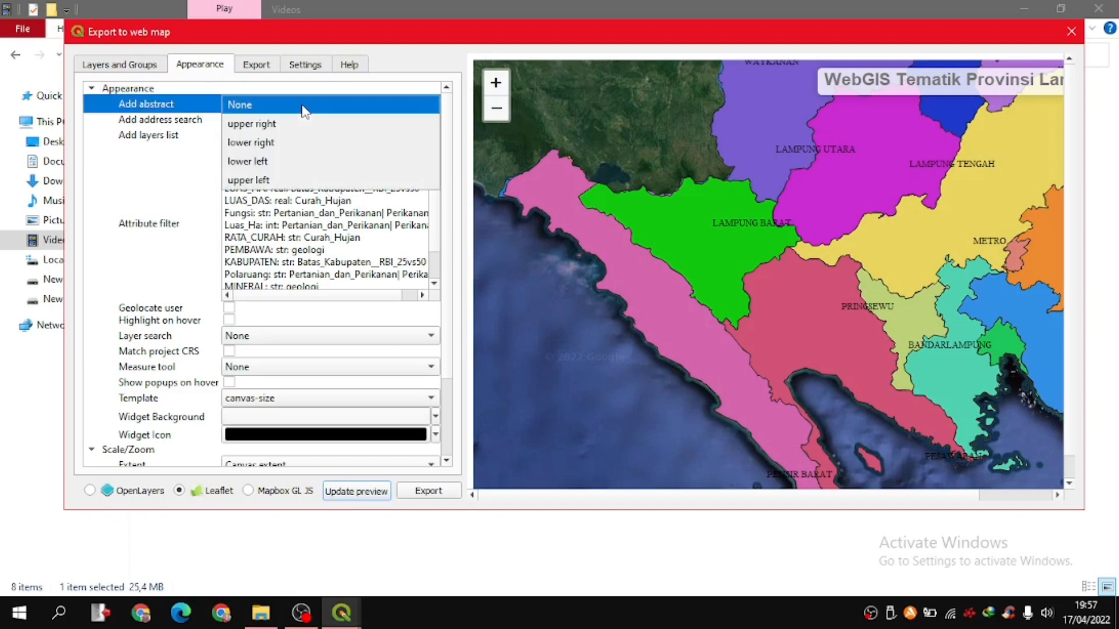
left_click(250, 163)
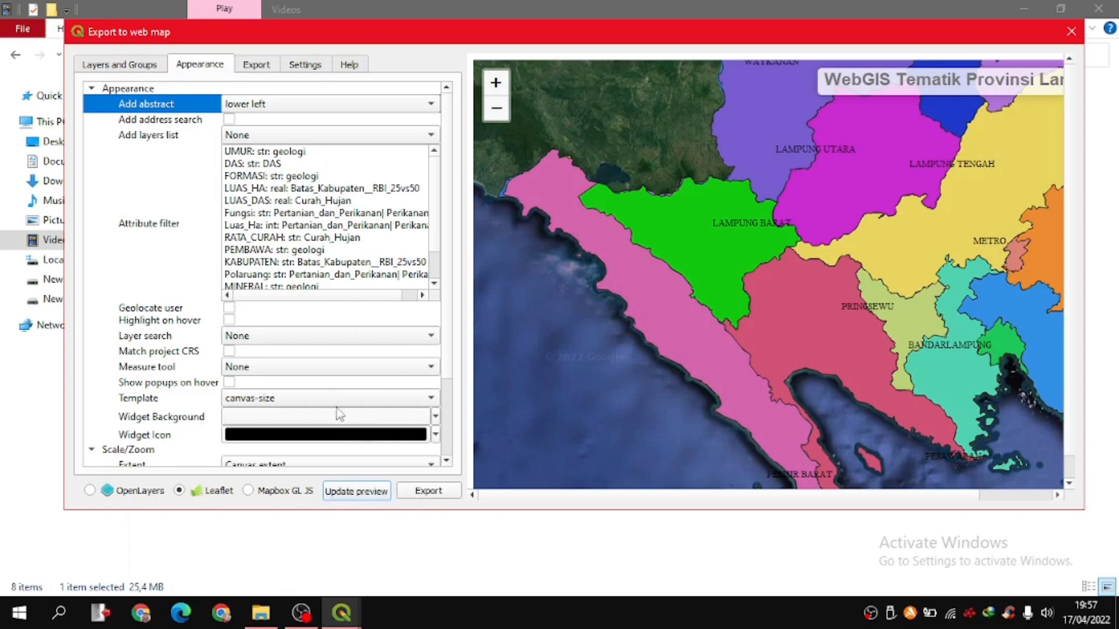
left_click(356, 493)
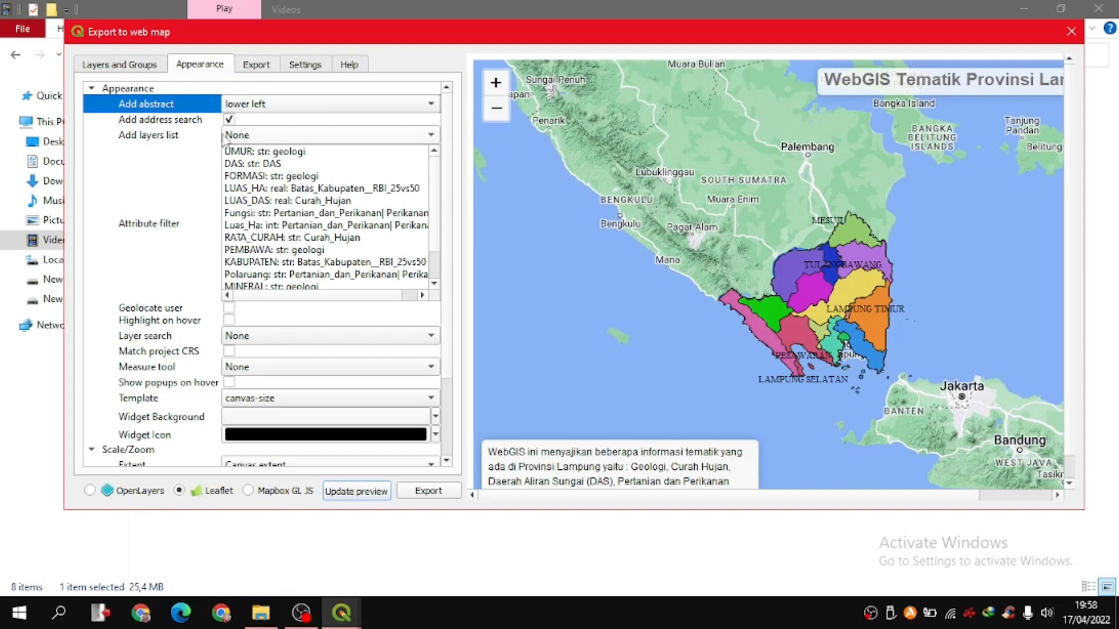
- Add a collapsed layers list to the web map
left_click(239, 144)
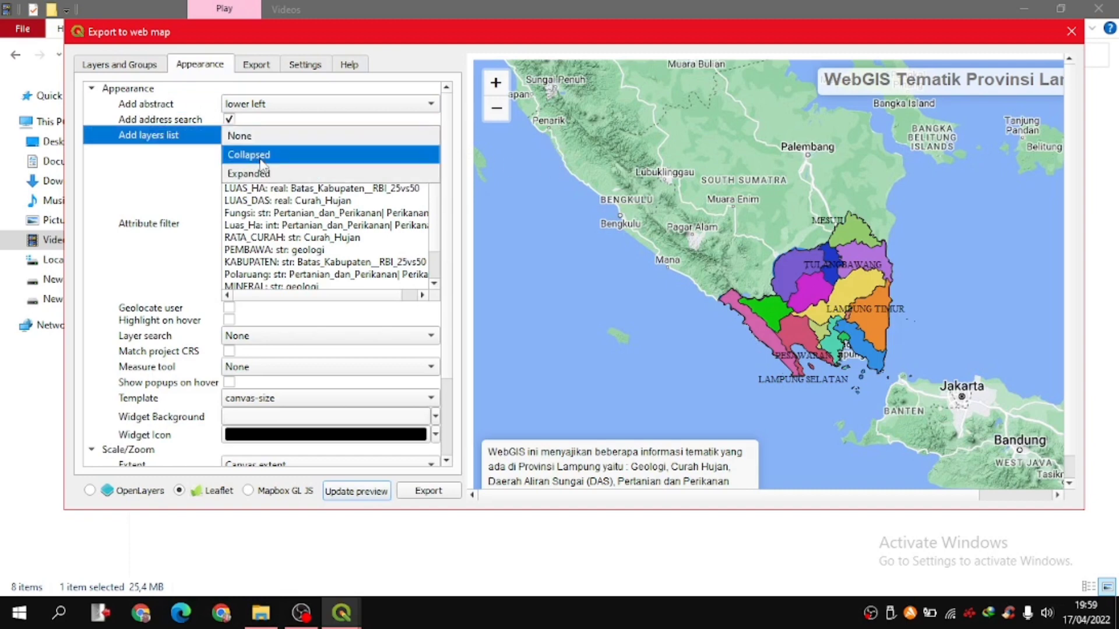
left_click(262, 155)
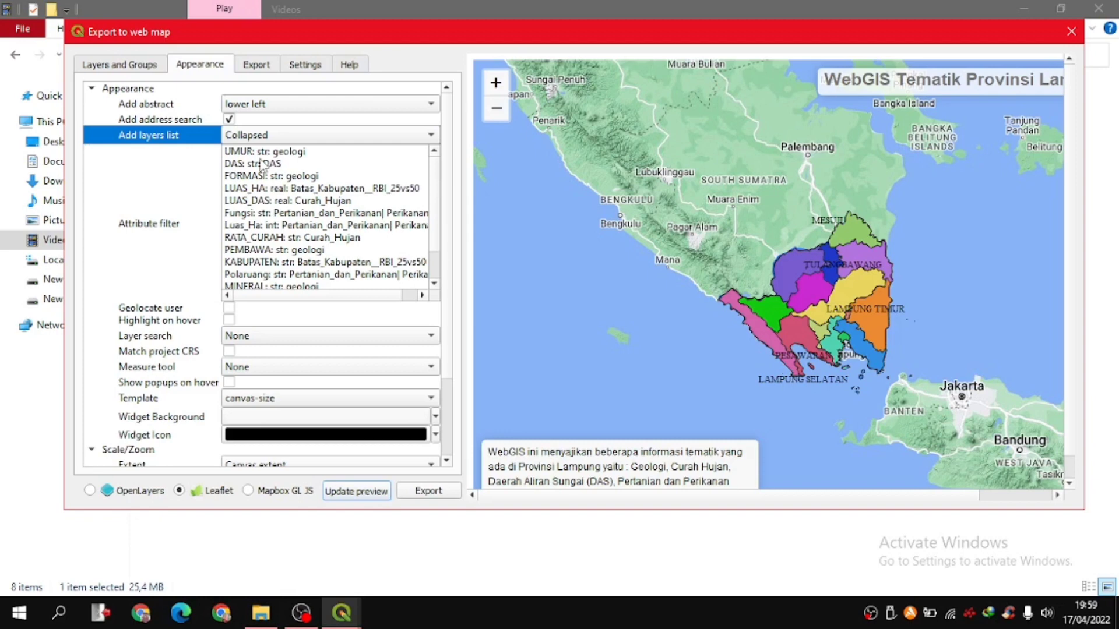
left_click(167, 220)
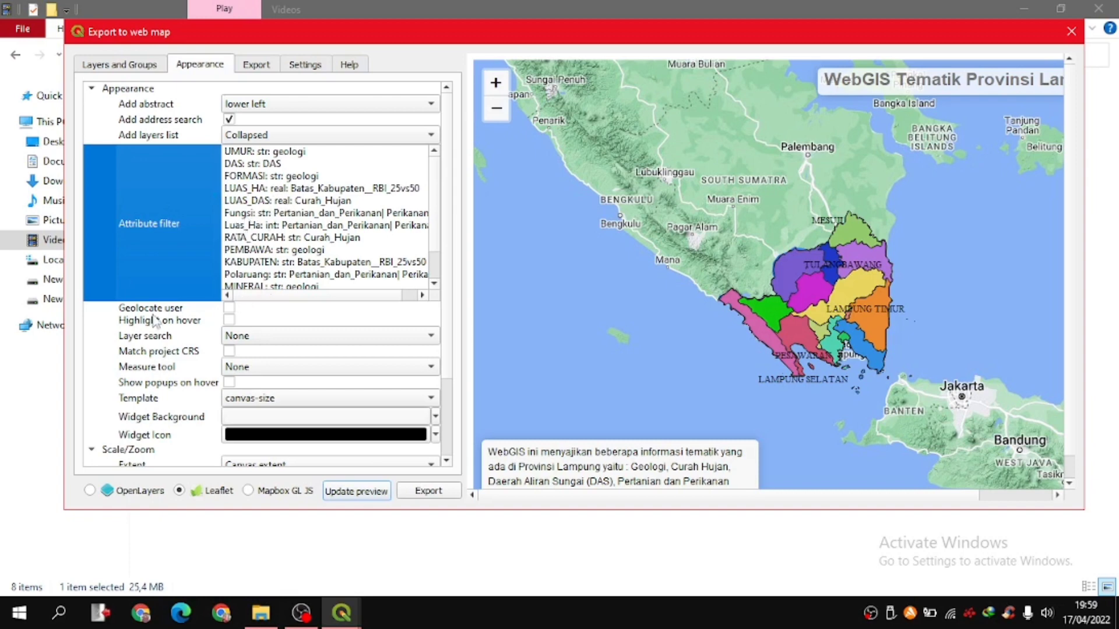
- Enable user geolocation and highlight on hover, keeping layer search set to None
left_click(229, 309)
left_click(229, 320)
left_click(245, 337)
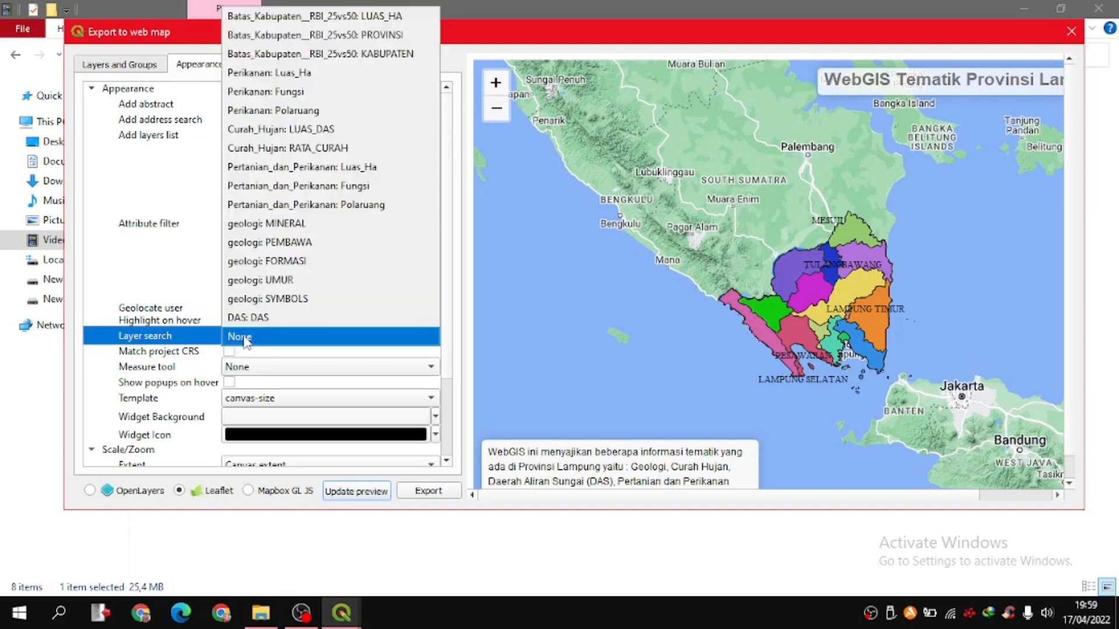
left_click(245, 338)
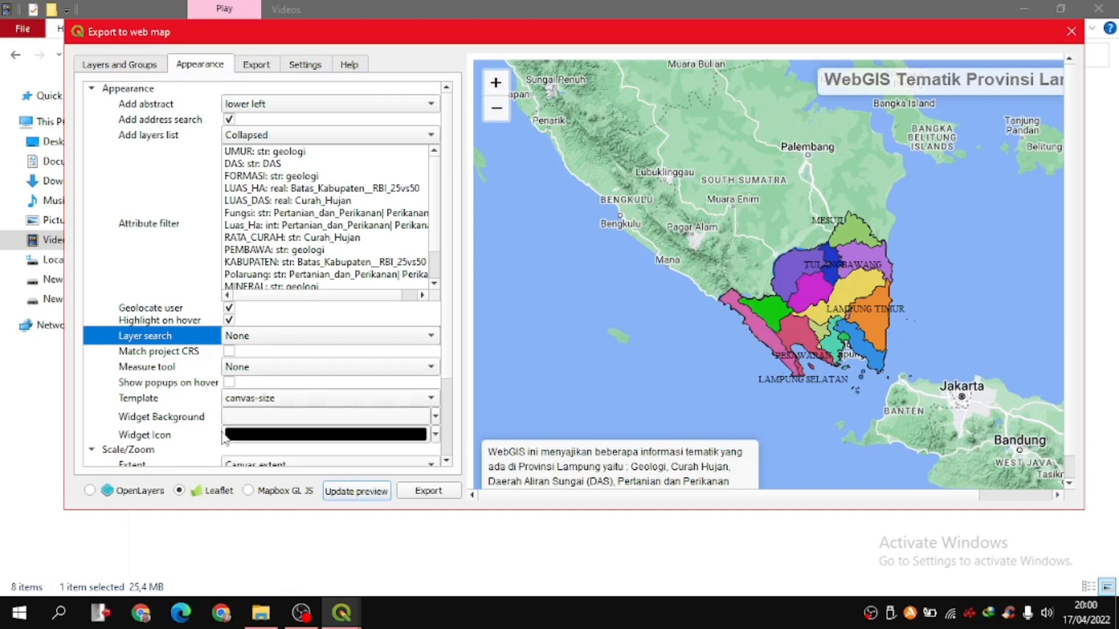
- Enable popups on hover and set the web map template to full-screen
left_click(230, 385)
left_click(332, 400)
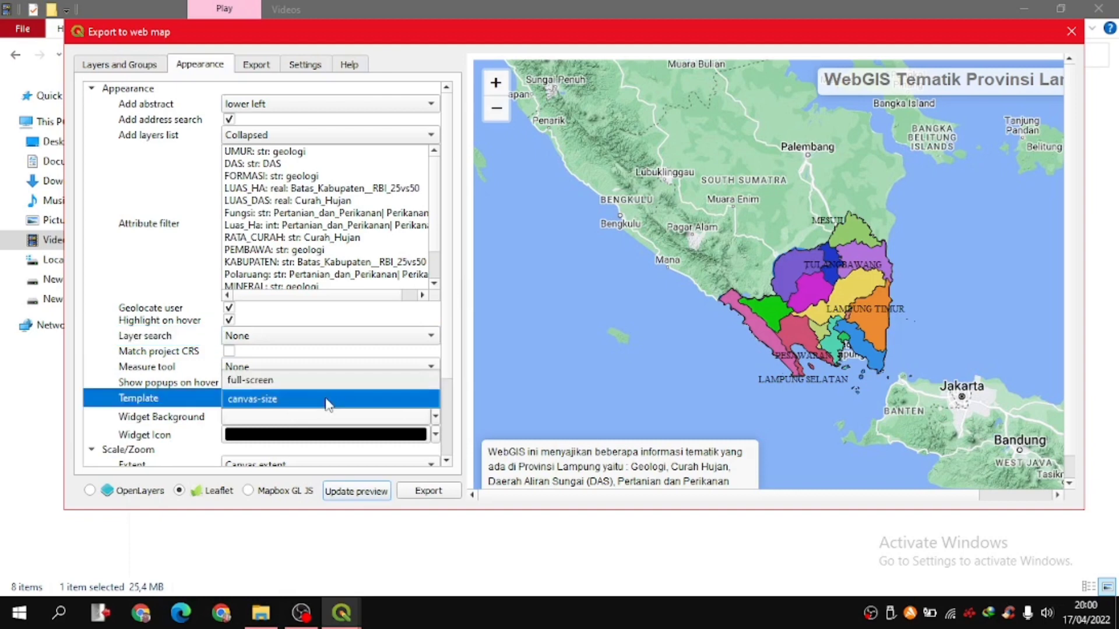
left_click(297, 384)
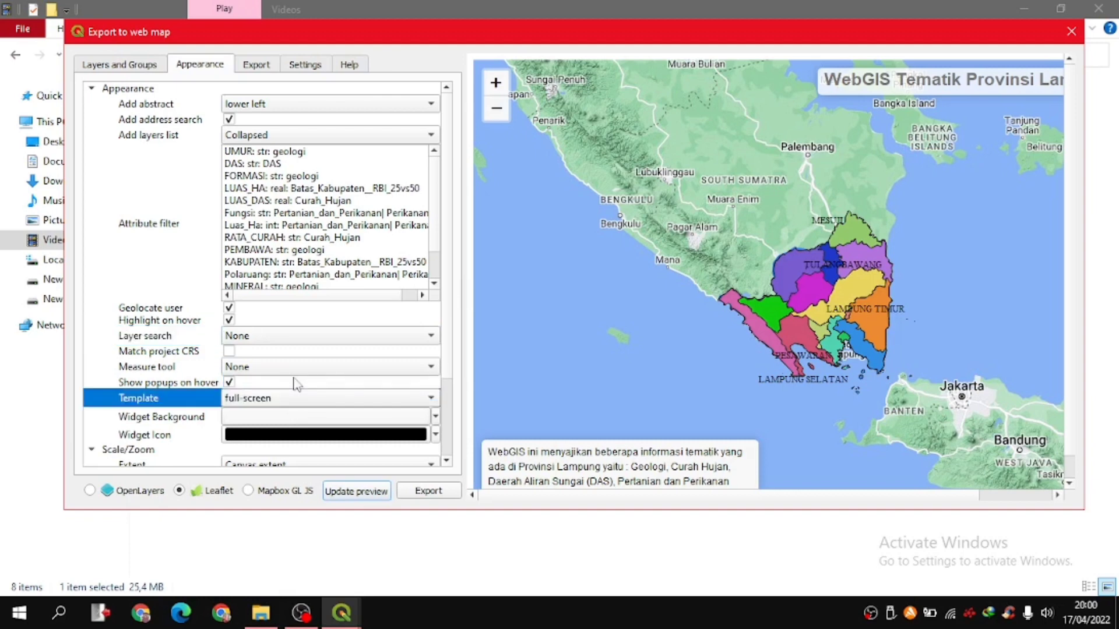
- Set the widget background colour to dark red #960000
left_click(352, 417)
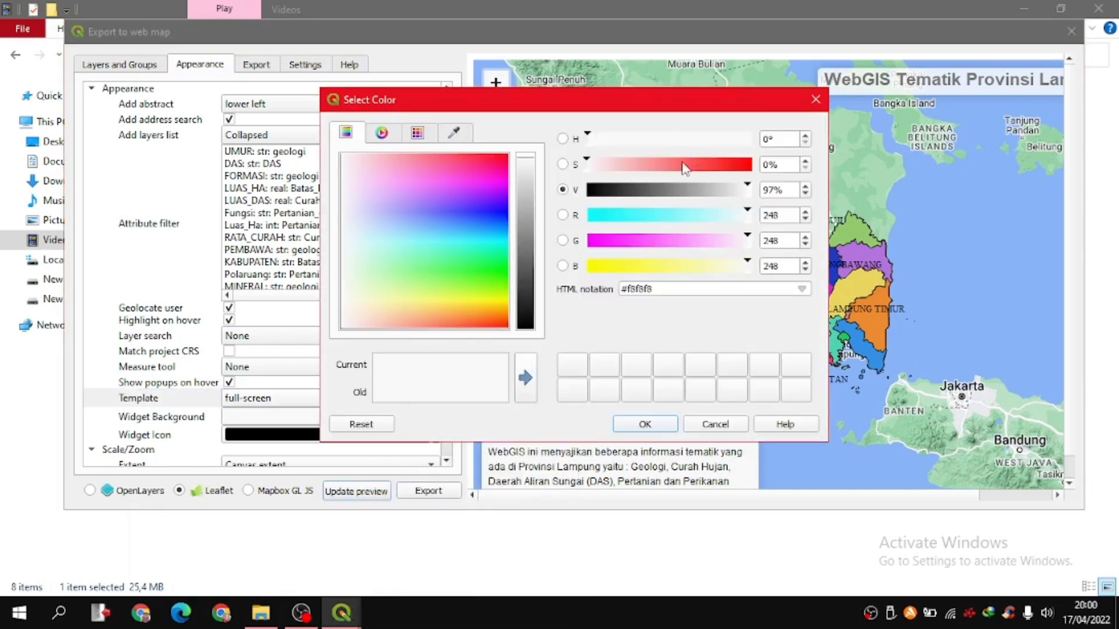
left_click_drag(696, 165, 775, 159)
left_click_drag(534, 158, 532, 228)
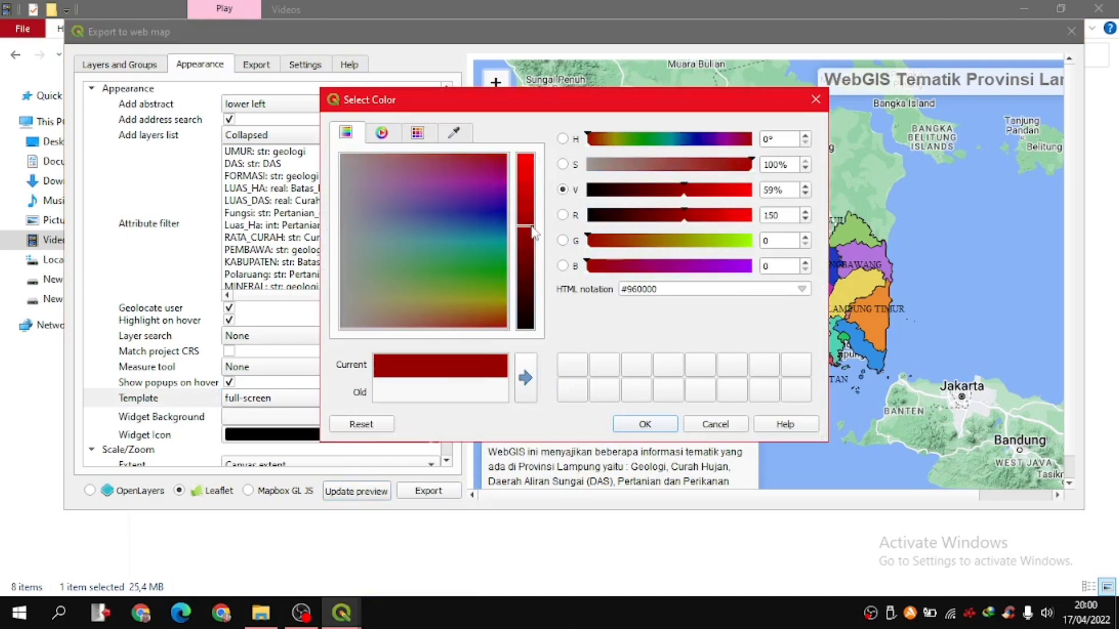
left_click(667, 427)
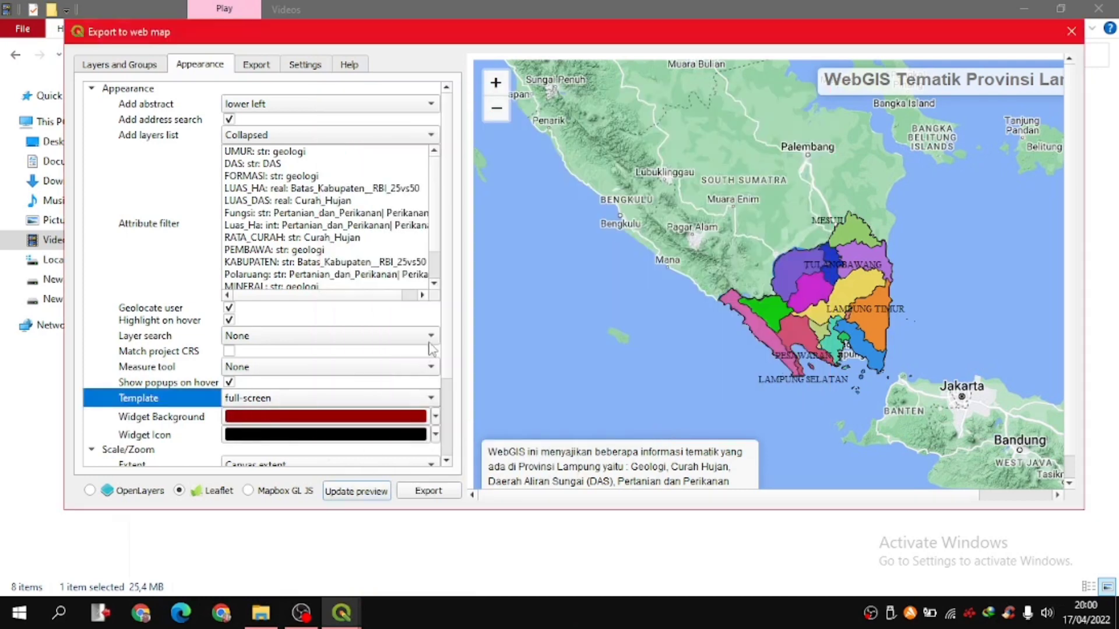
- Keep the web map's extent set to Canvas extent in the Scale/Zoom settings
scroll(446, 369, "down", 1)
scroll(448, 396, "down", 1)
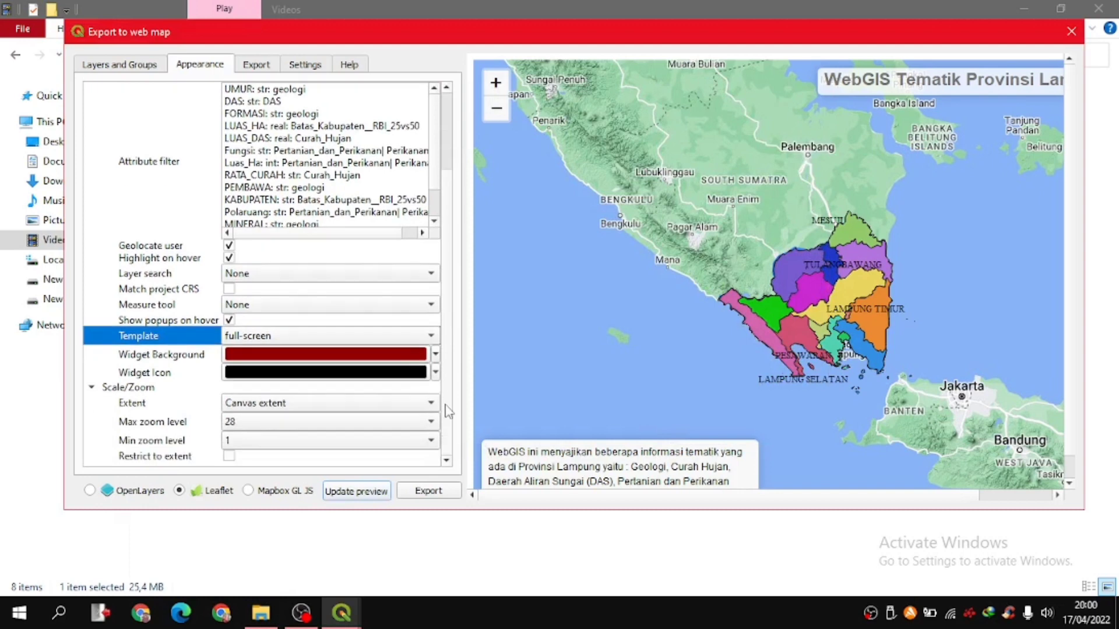
left_click(367, 408)
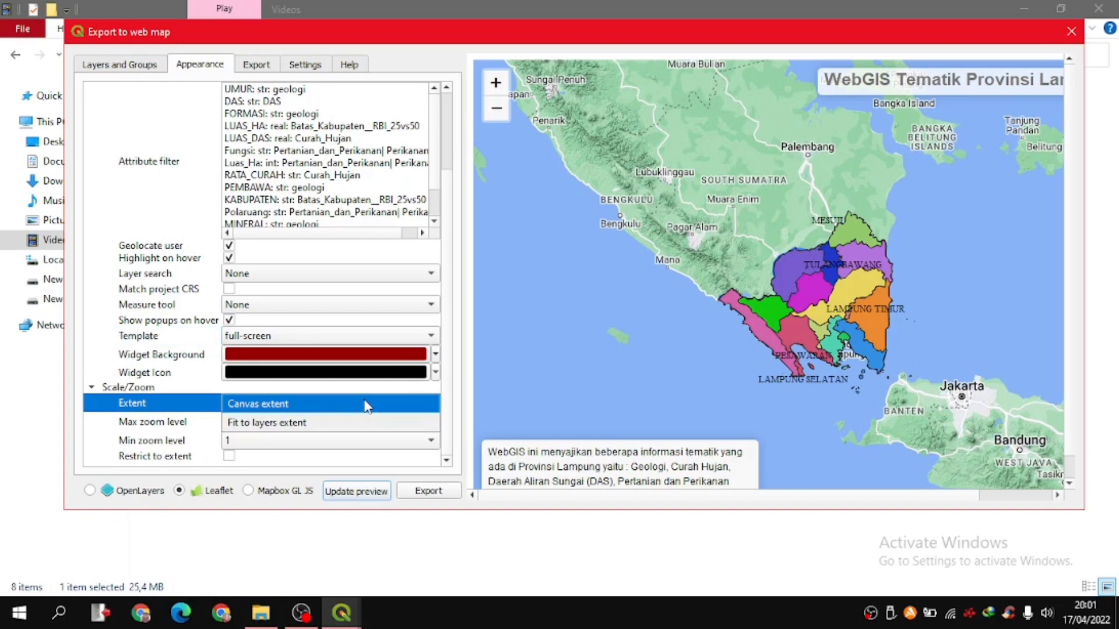
left_click(268, 404)
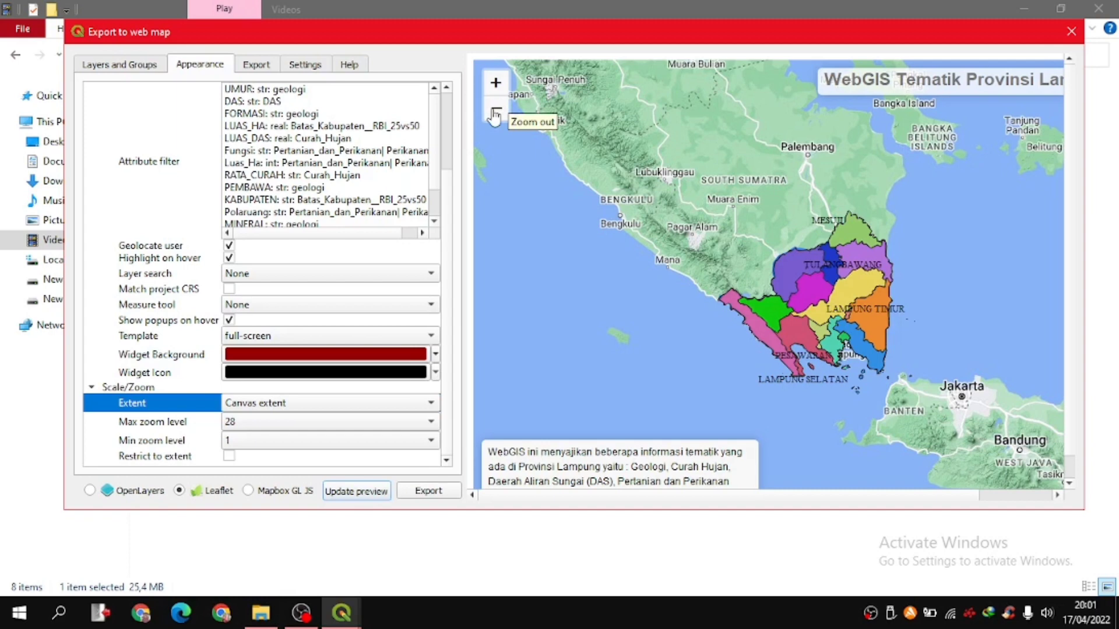
- Set the maximum zoom level to 20 and the minimum to 5, and refresh the map preview
left_click(344, 426)
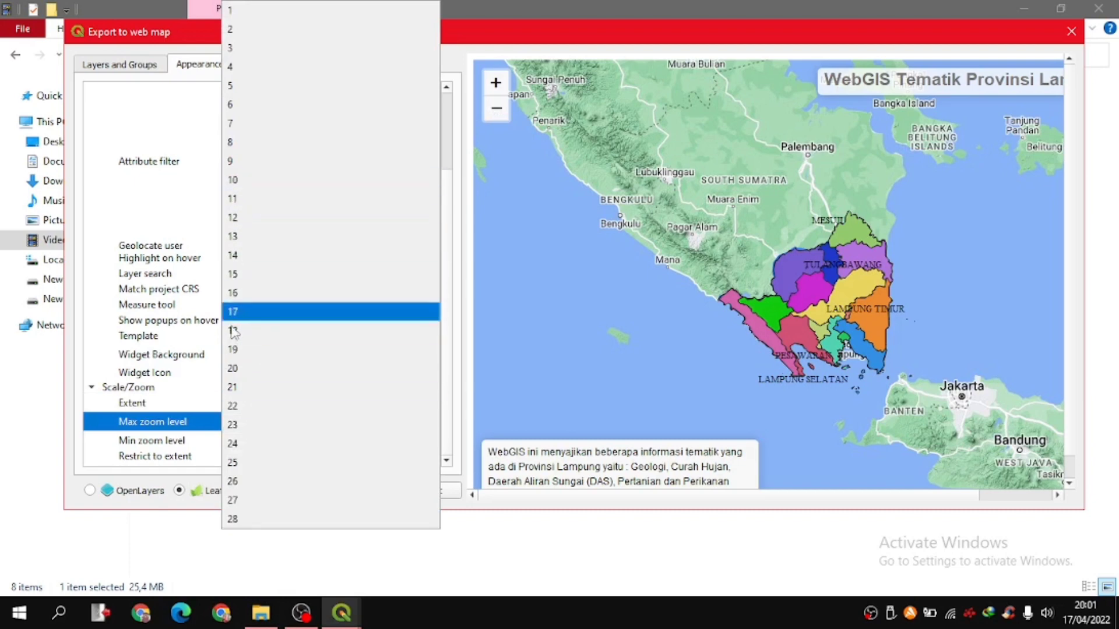
left_click(252, 375)
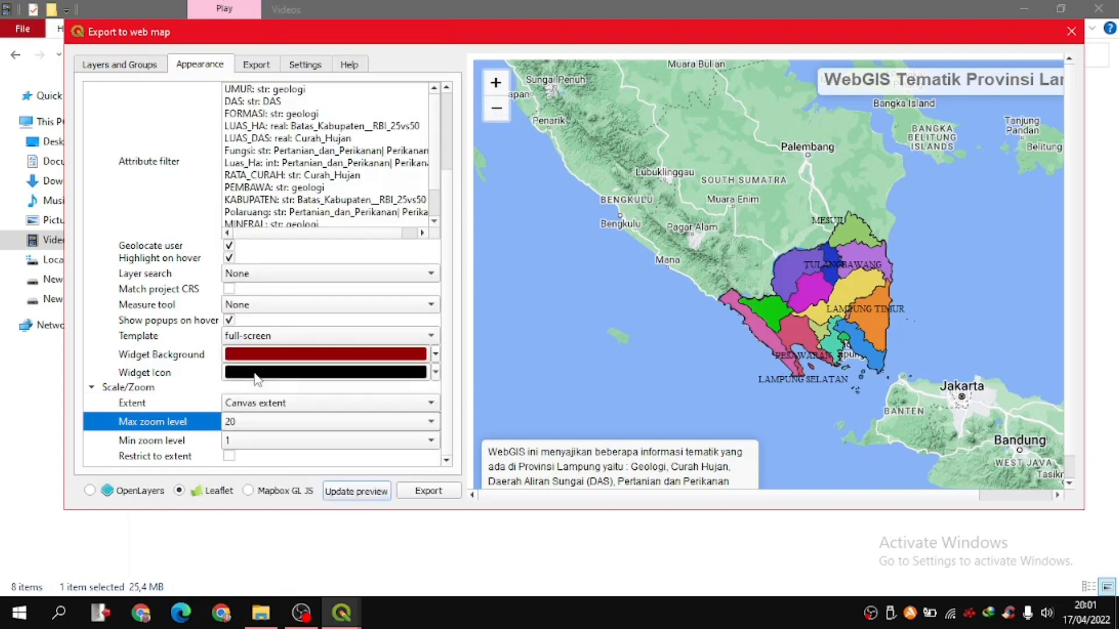
left_click(270, 443)
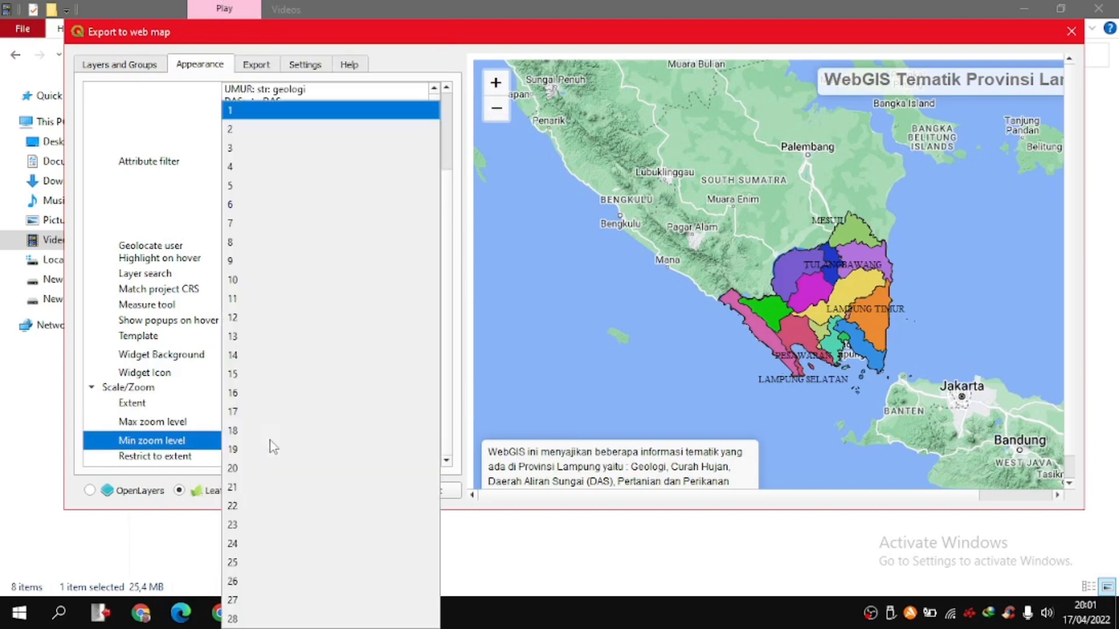
left_click(250, 193)
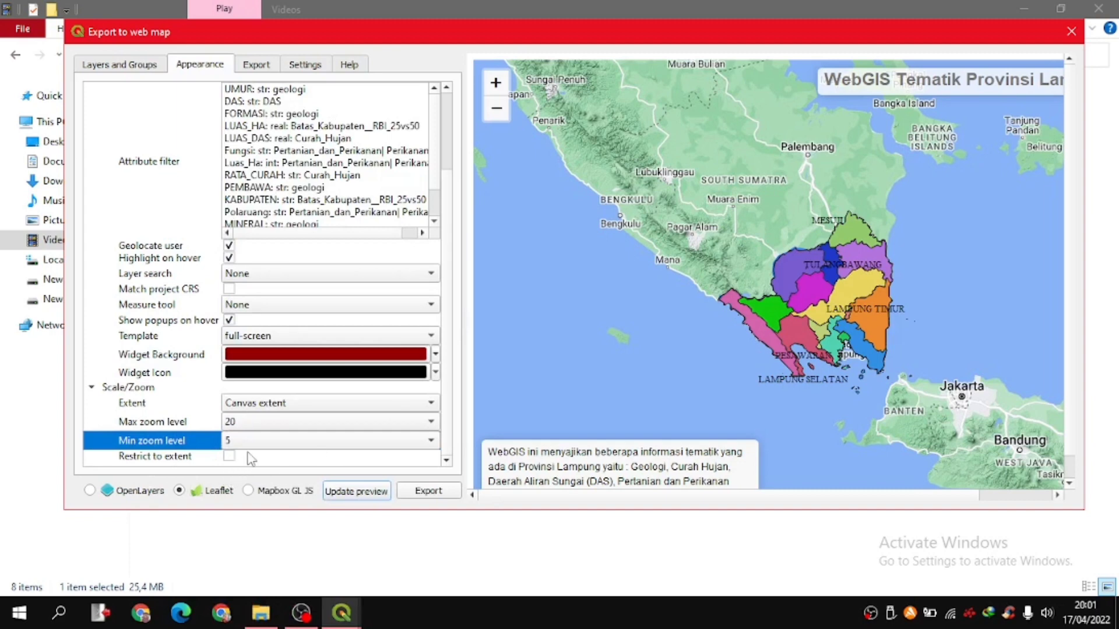
left_click(361, 489)
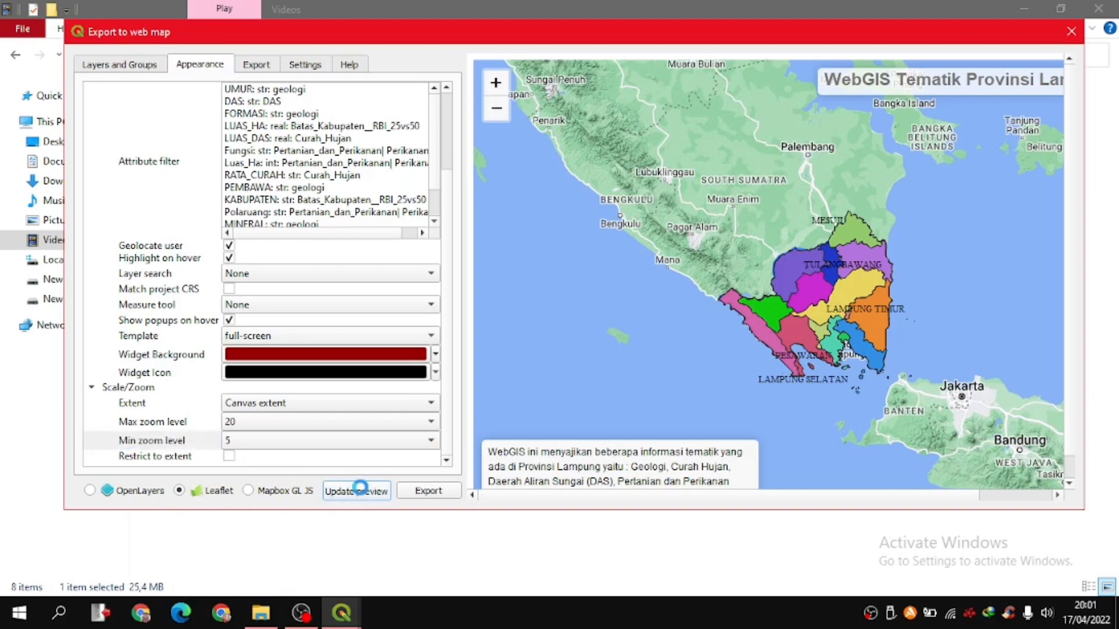
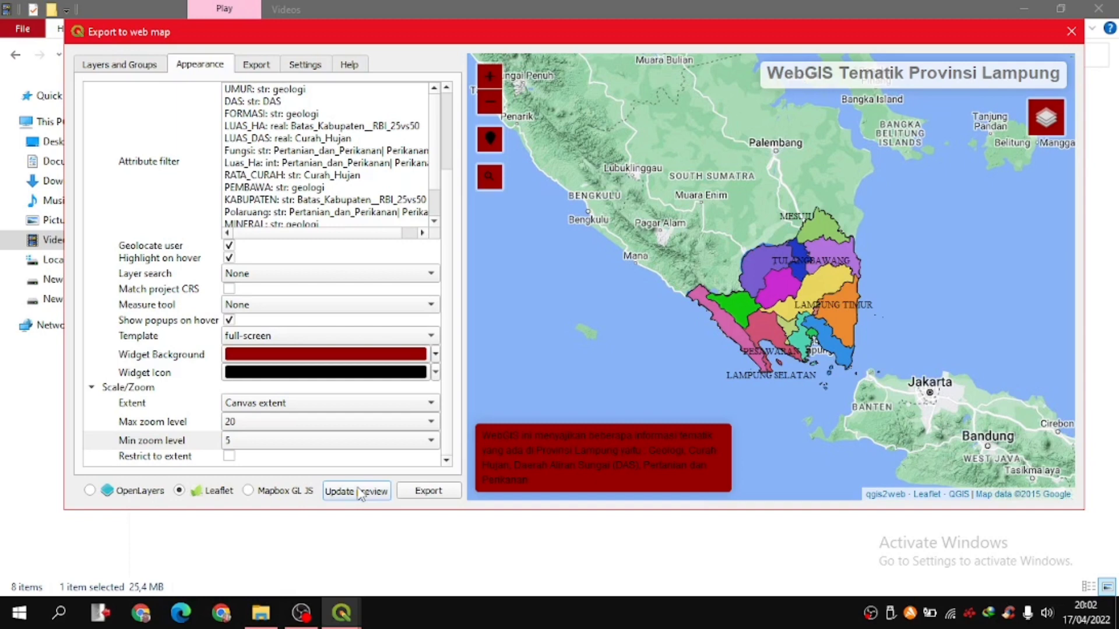
left_click(359, 492)
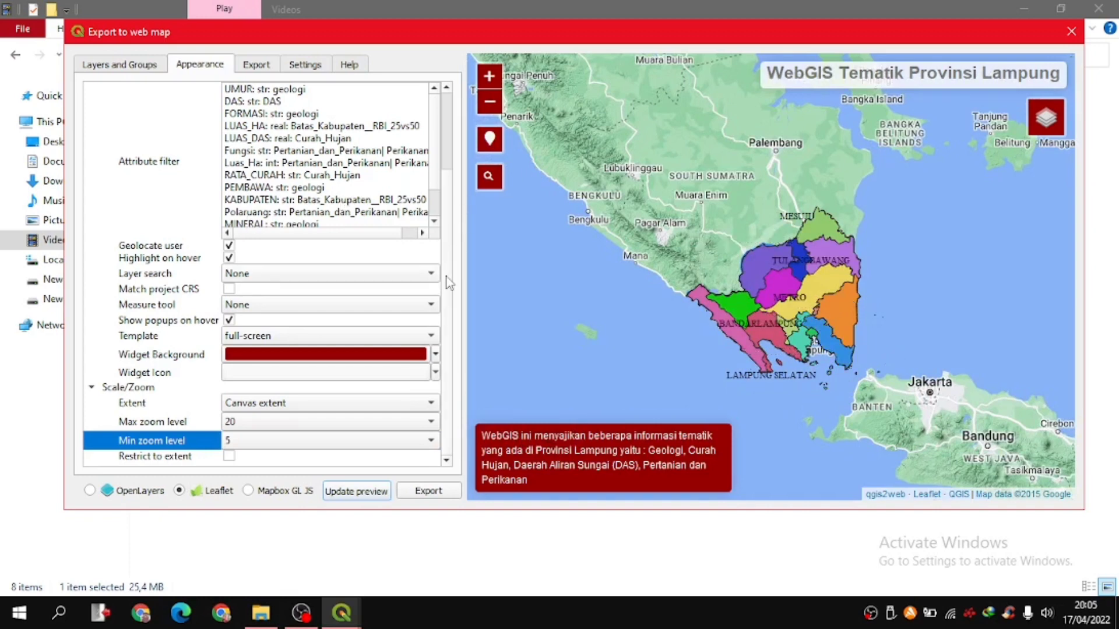
- Expand the preview's layers list and hide the Batas_Kabupaten__RBI_25vs50 layer to check the layers beneath it
scroll(445, 284, "up", 2)
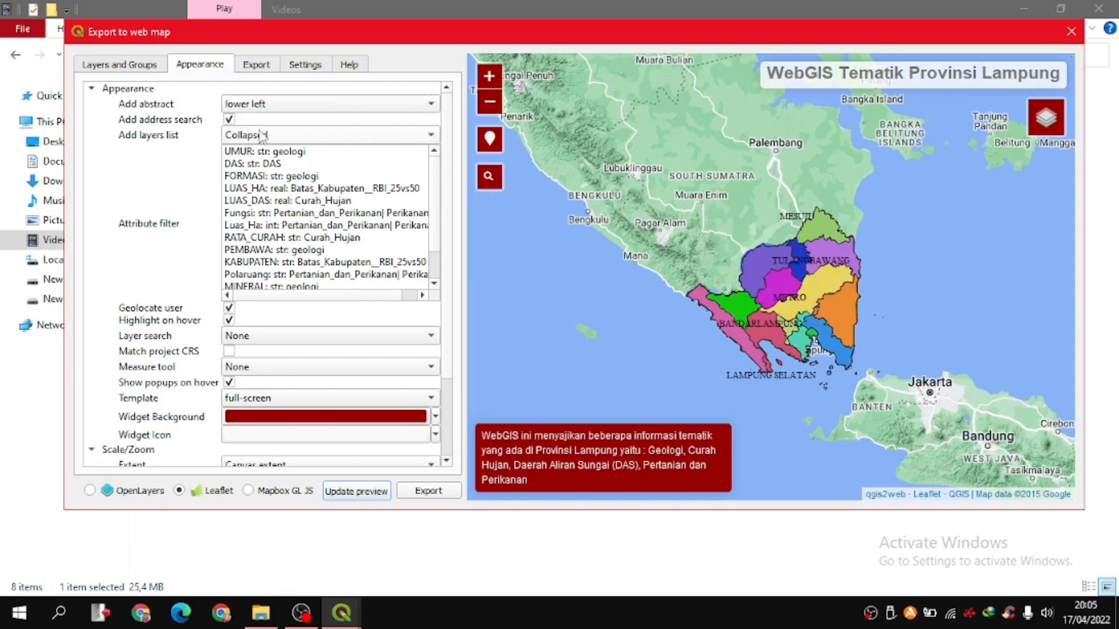
mouse_move(1057, 120)
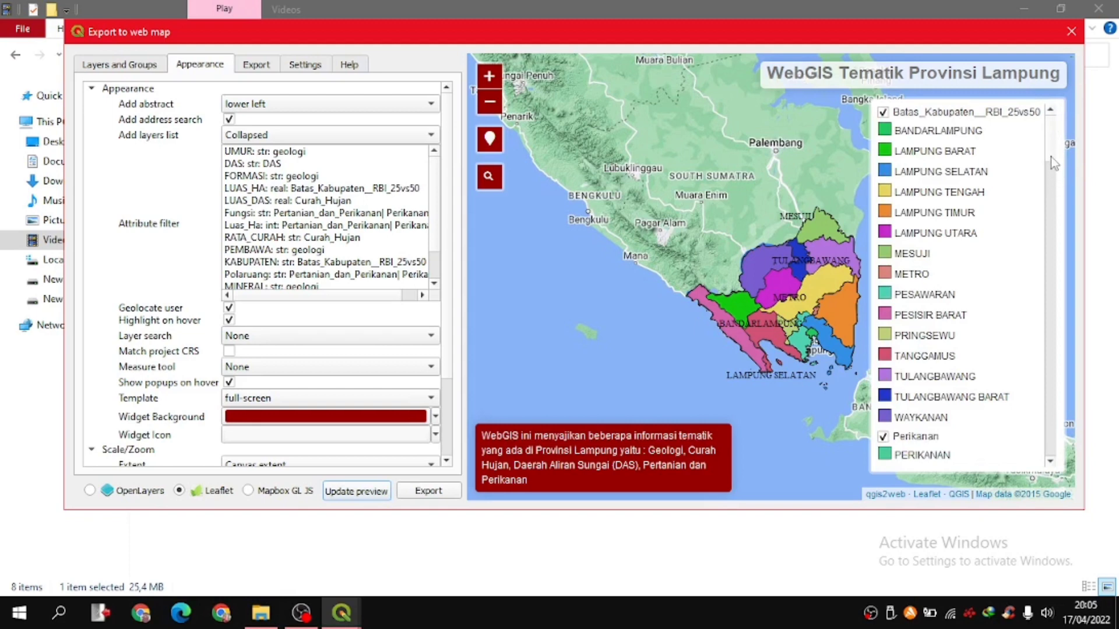
scroll(1049, 192, "down", 5)
scroll(1045, 214, "down", 3)
left_click(883, 112)
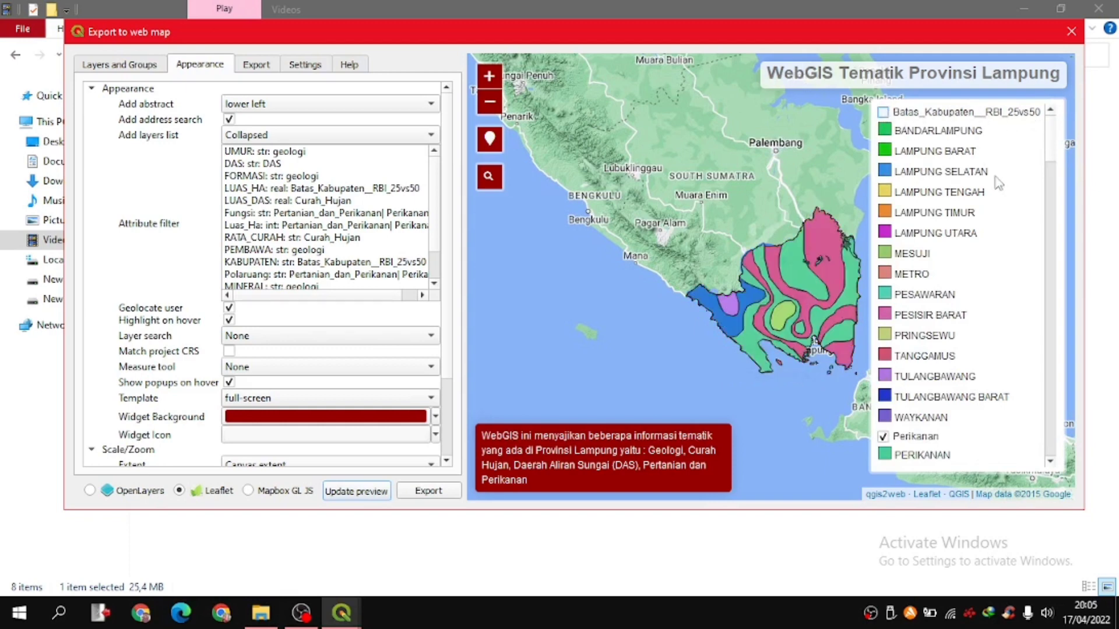
- Toggle the Curah_Hujan and Perikanan layers off and on in the preview's layers list
scroll(1056, 159, "down", 5)
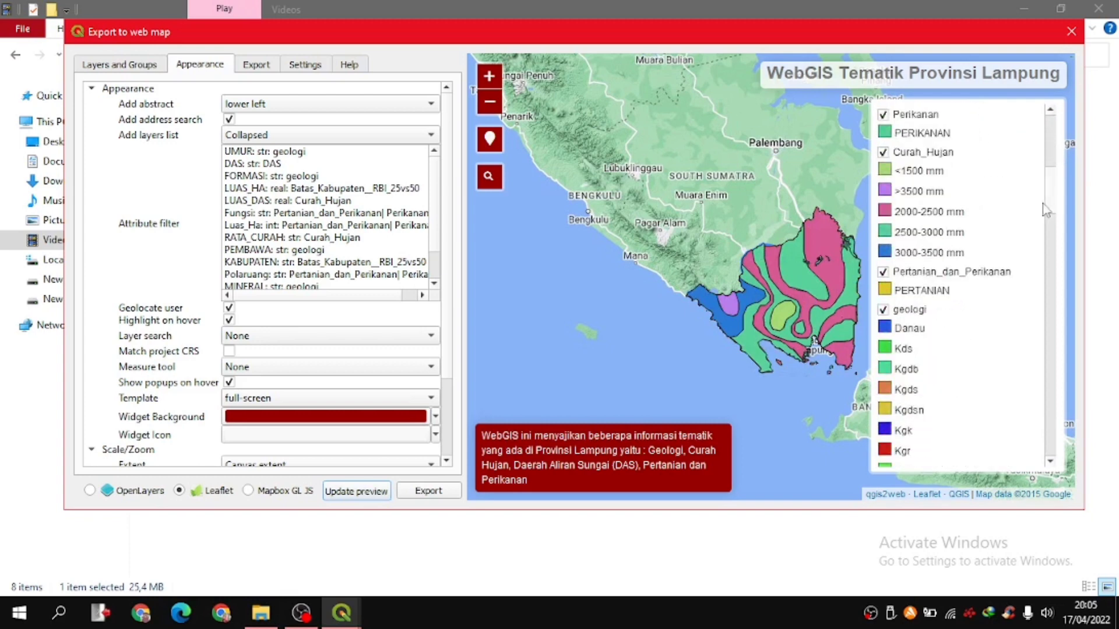
left_click(883, 153)
left_click(883, 153)
left_click(883, 115)
left_click(883, 116)
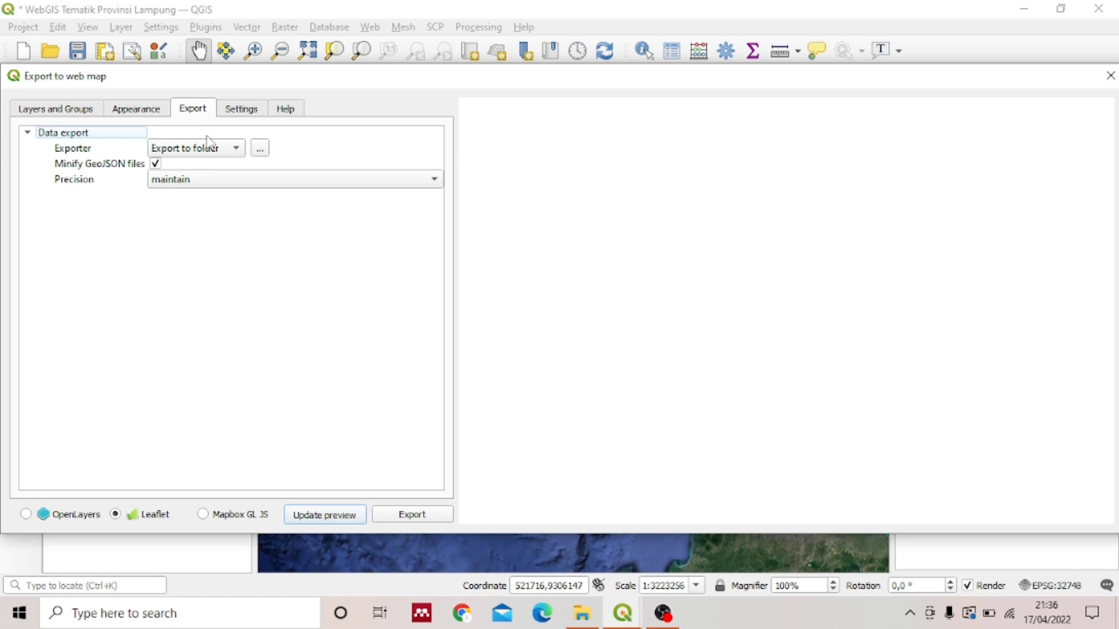
- Use Export to folder as the exporter and choose the existing subfolder of Videos > WEBGIS UTS as destination
left_click(218, 149)
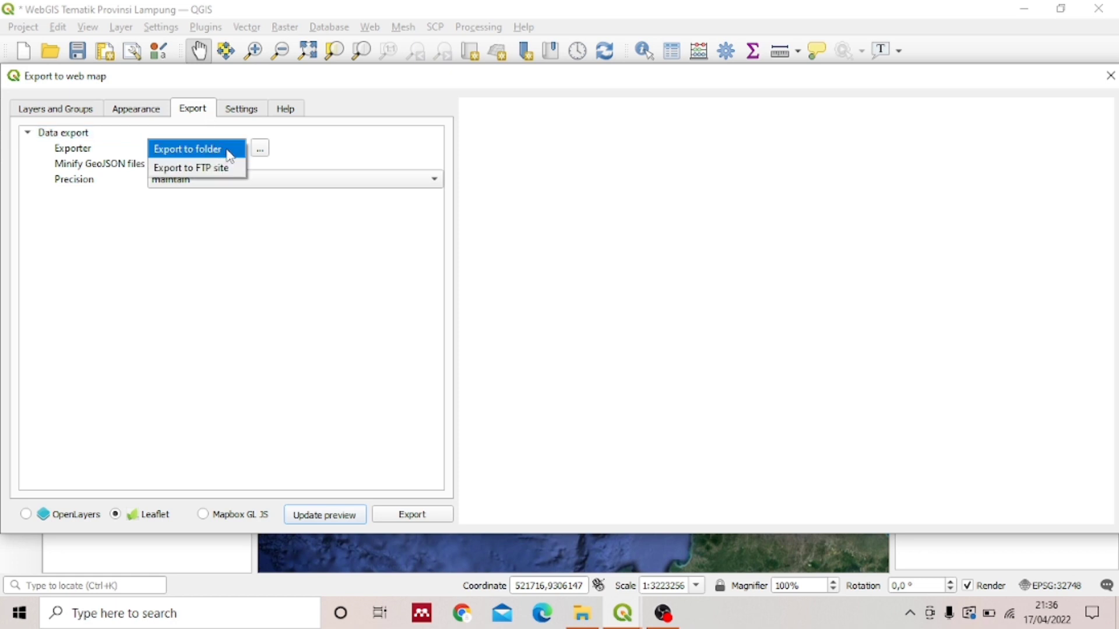
left_click(259, 150)
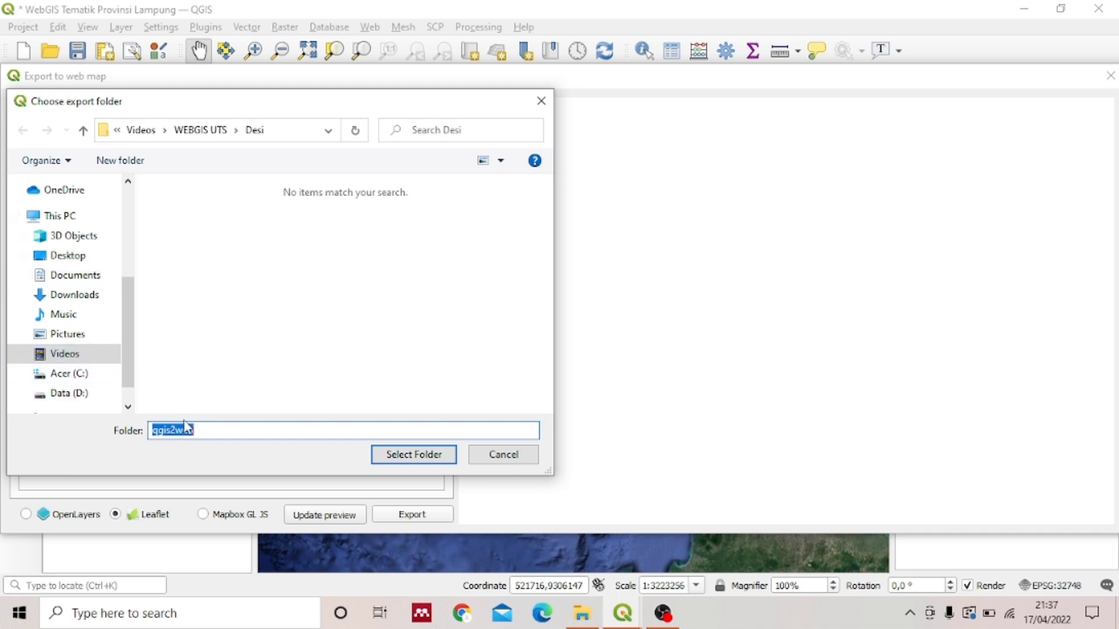
left_click(199, 130)
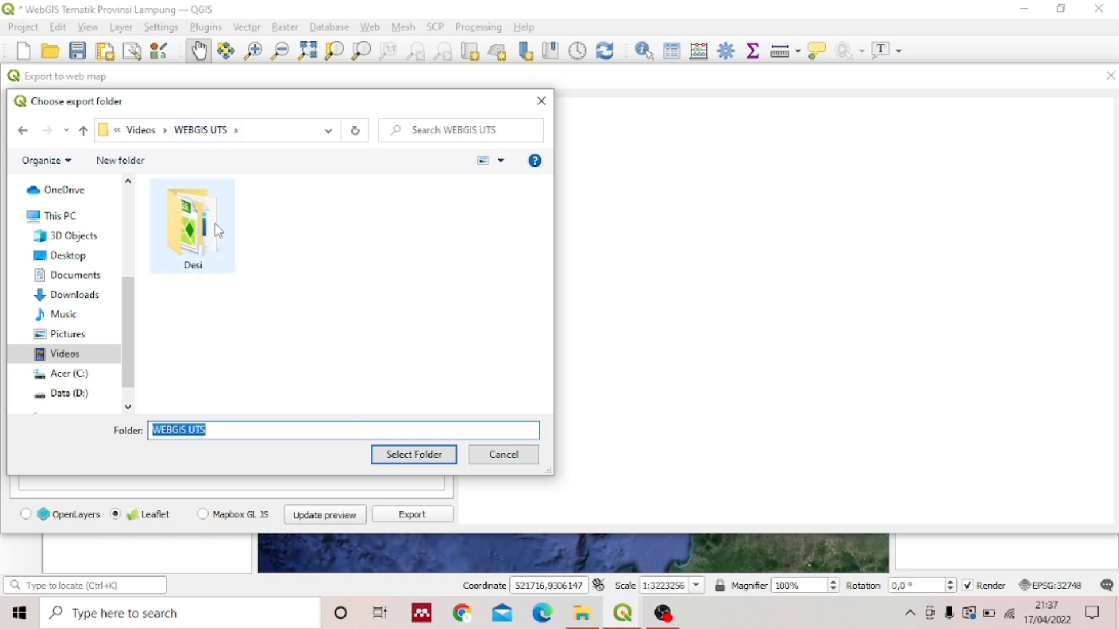
left_click(191, 247)
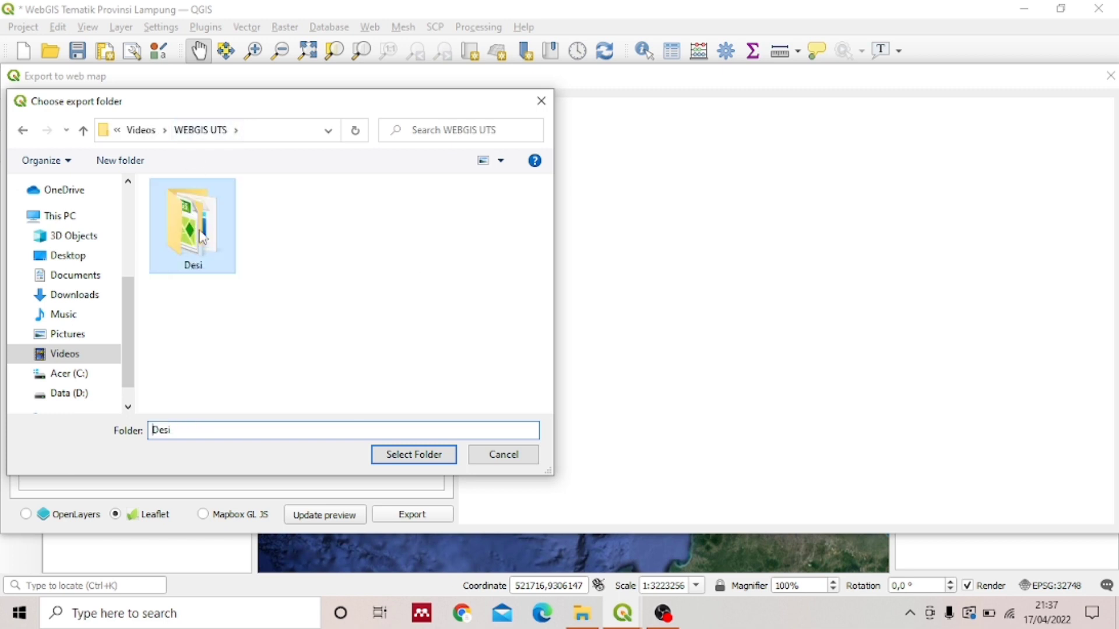
left_click(414, 455)
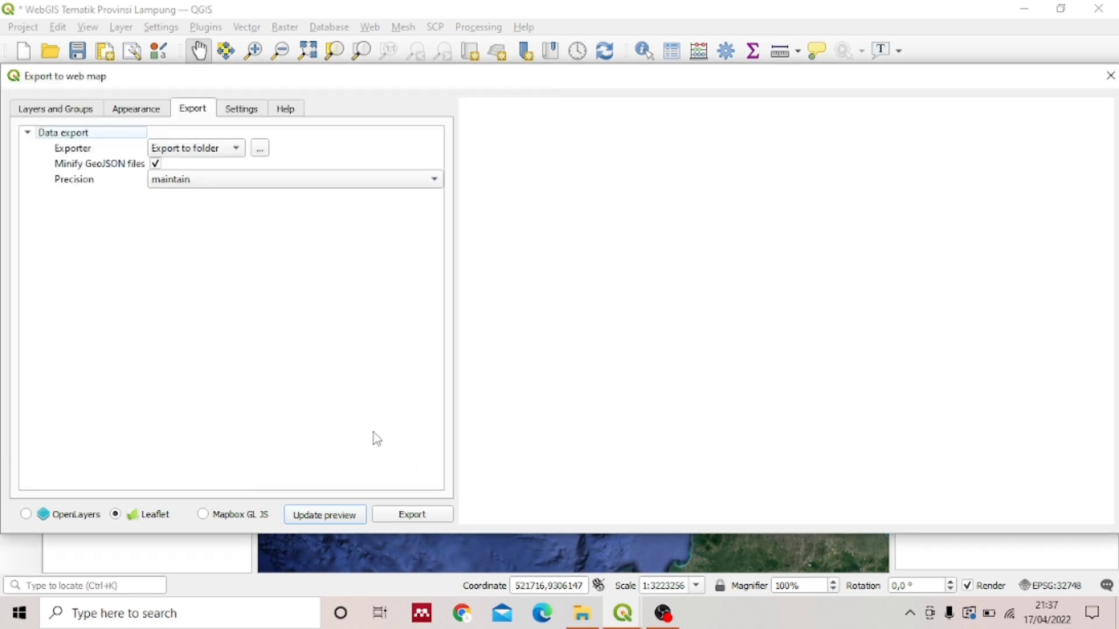
- Disable minifying of GeoJSON files and keep the coordinate precision at maintain
left_click(156, 164)
left_click(170, 182)
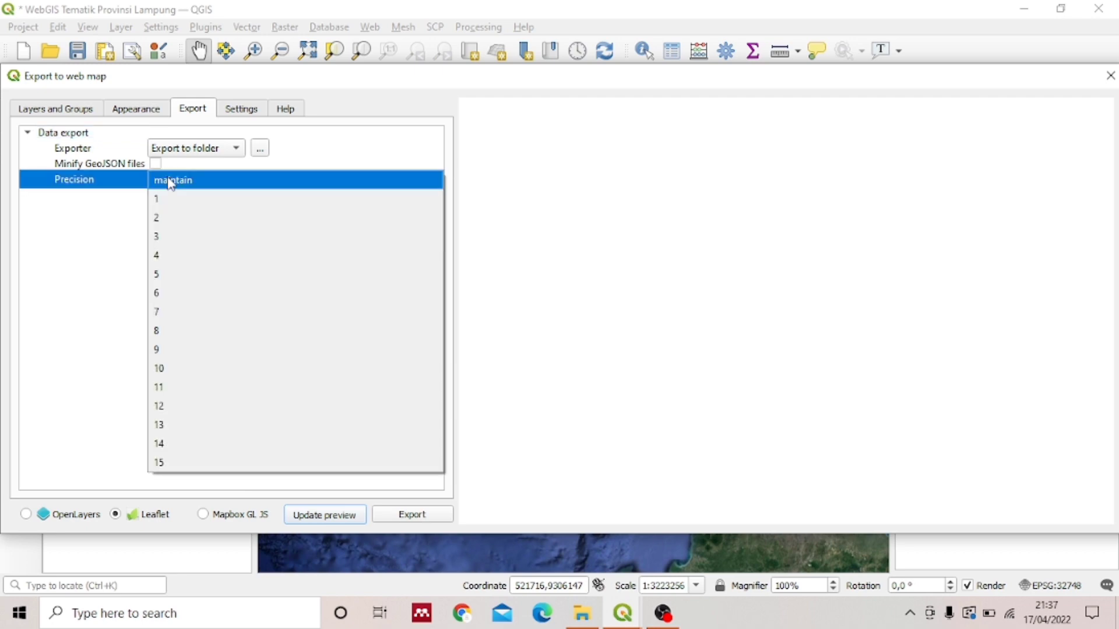
left_click(185, 185)
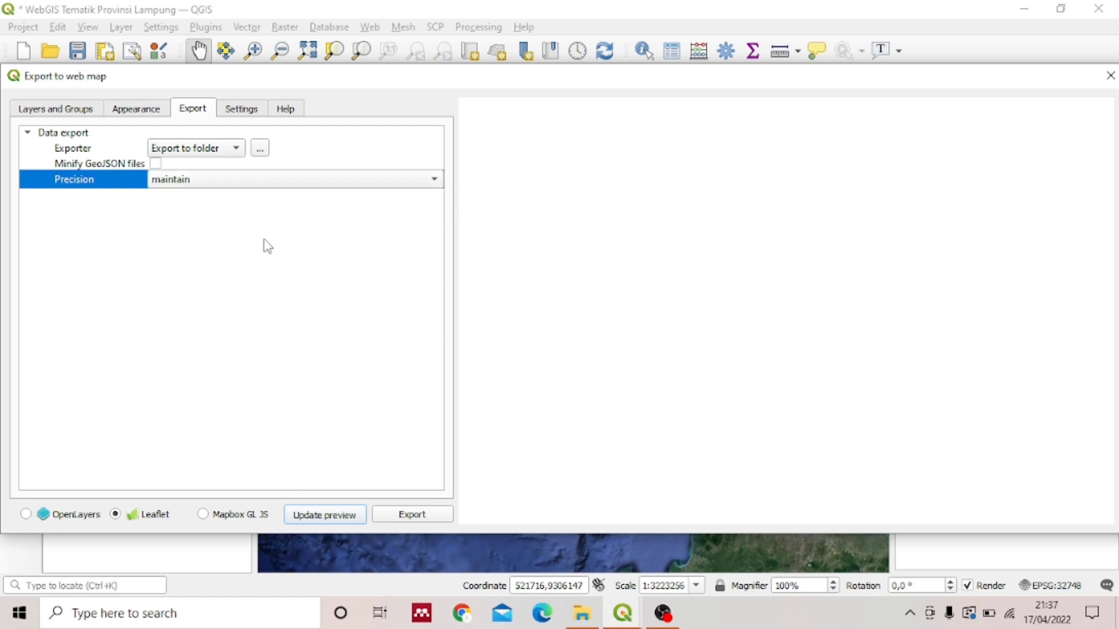
- Refresh the preview, export the Leaflet web map and view the exported map in the browser
left_click(349, 515)
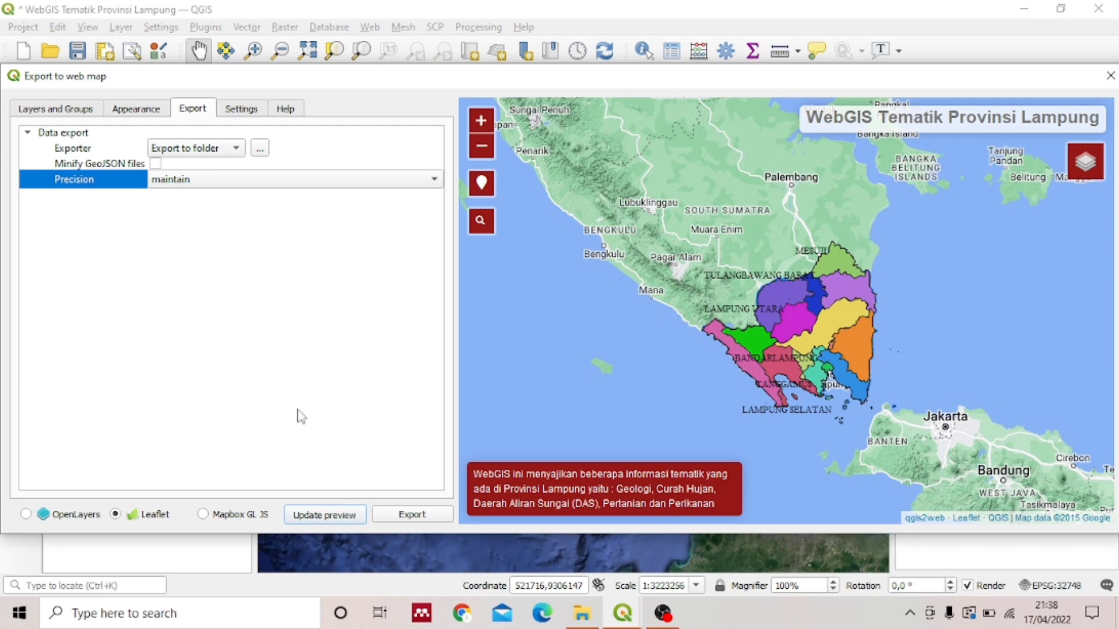
left_click(408, 517)
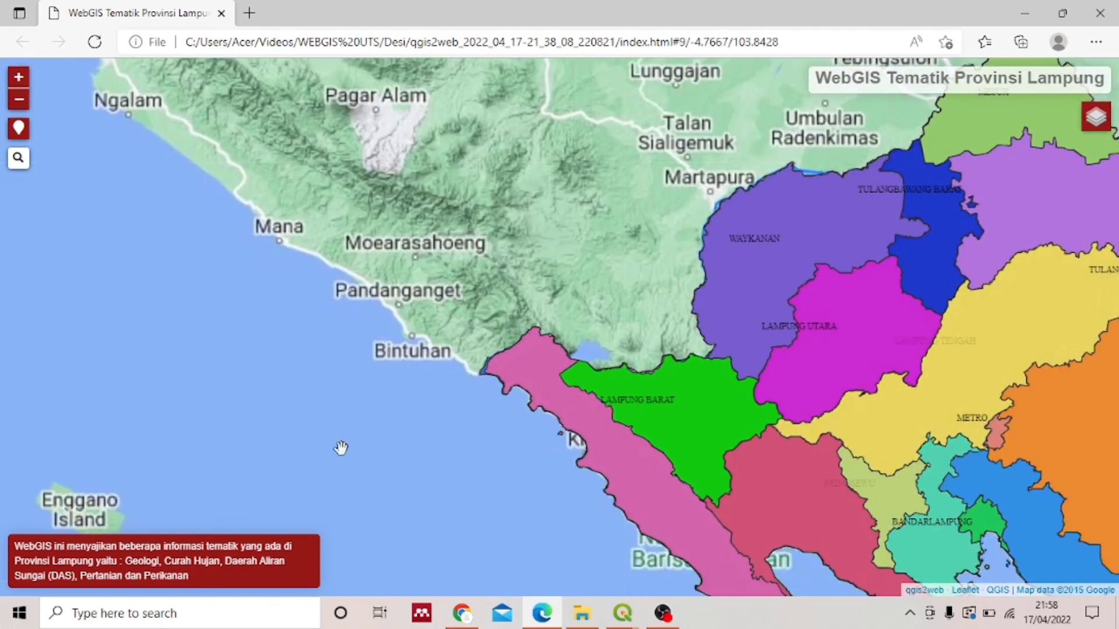
scroll(341, 447, "up", 1)
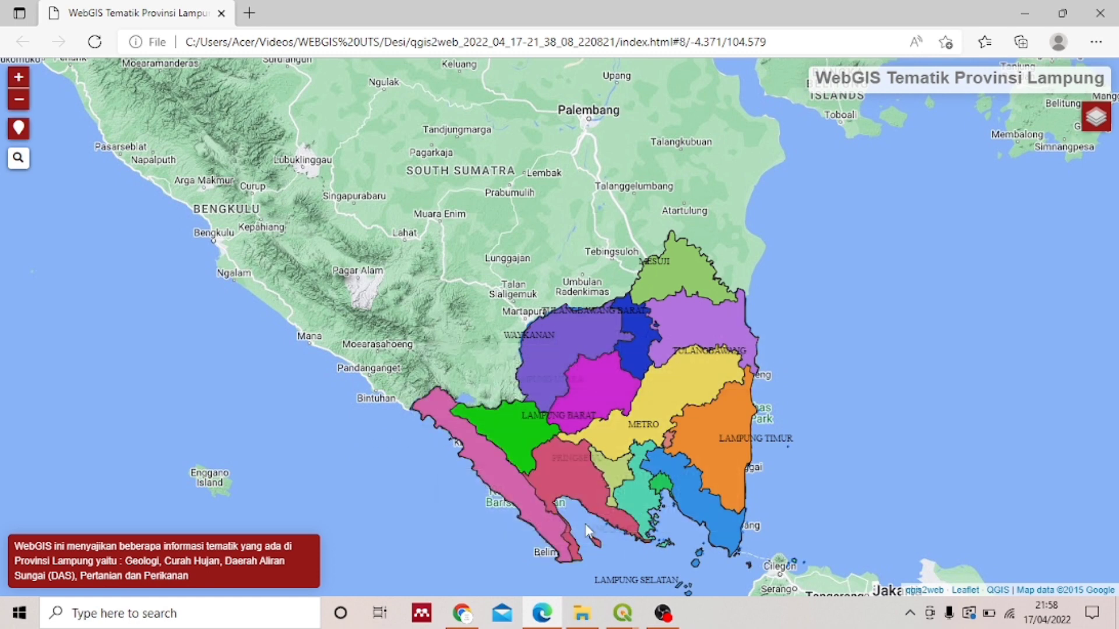
- Switch to 000webhost in Chrome and open the existing website's public_html folder in its File Manager
left_click(463, 613)
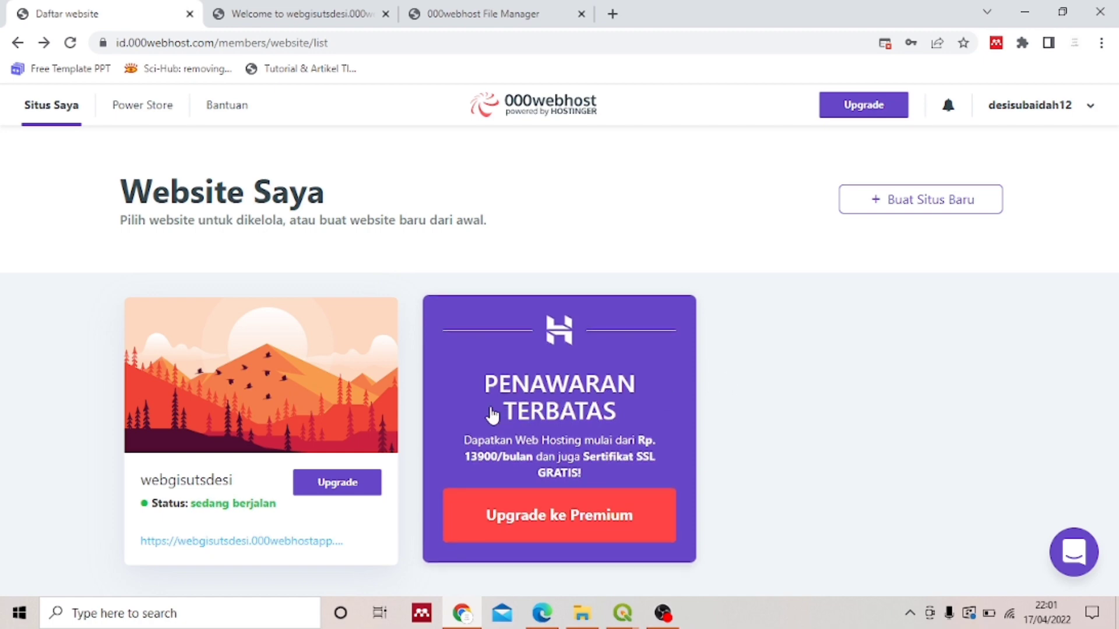
mouse_move(390, 457)
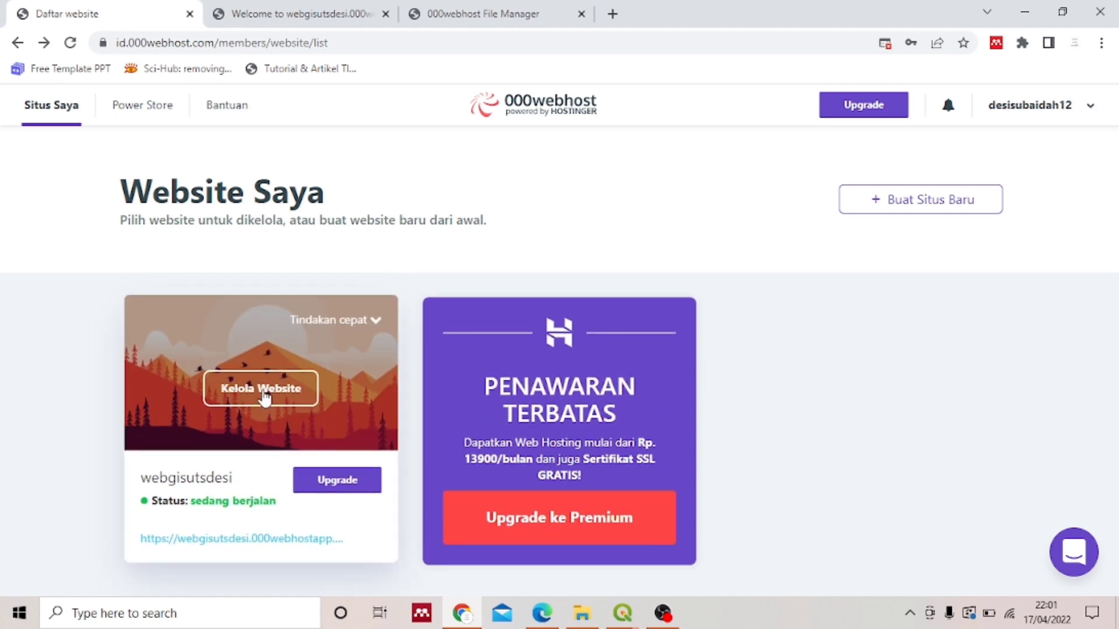
left_click(264, 399)
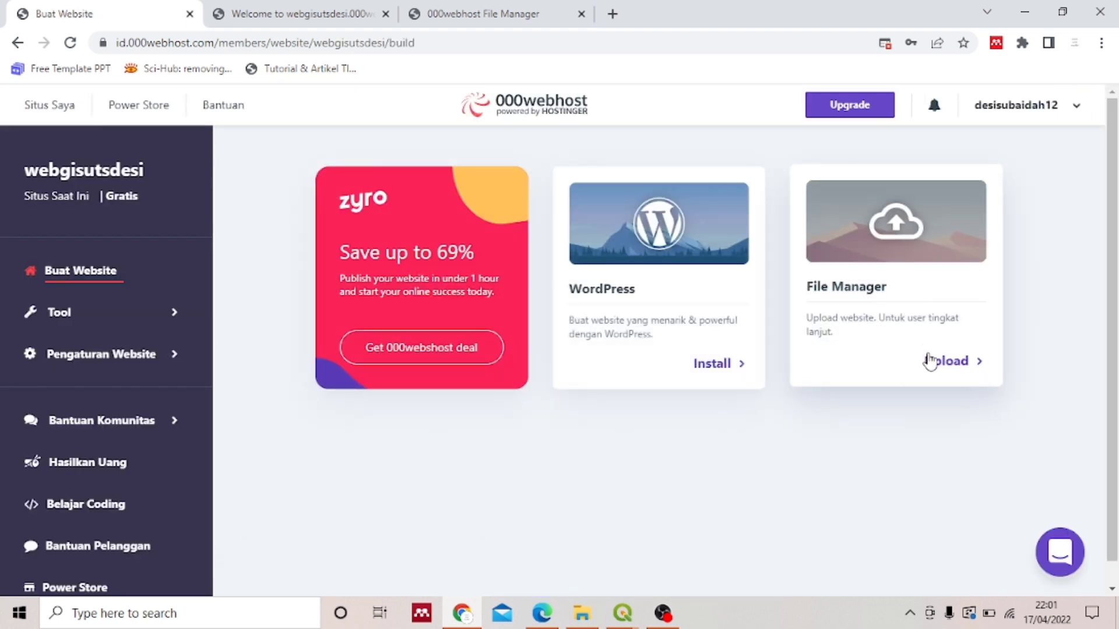
left_click(930, 360)
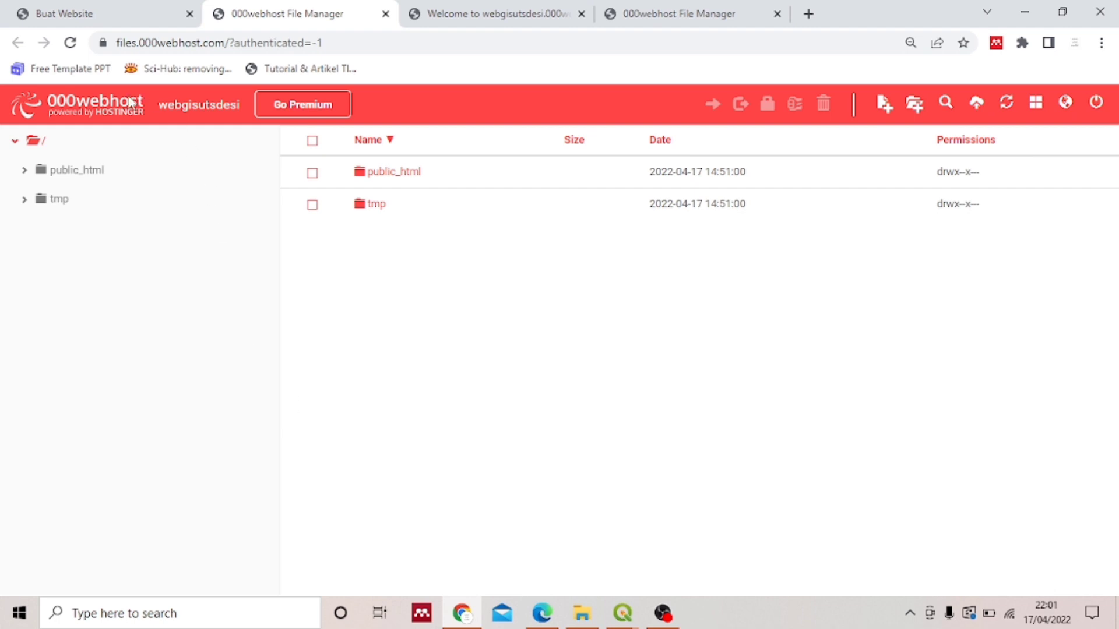
left_click(81, 188)
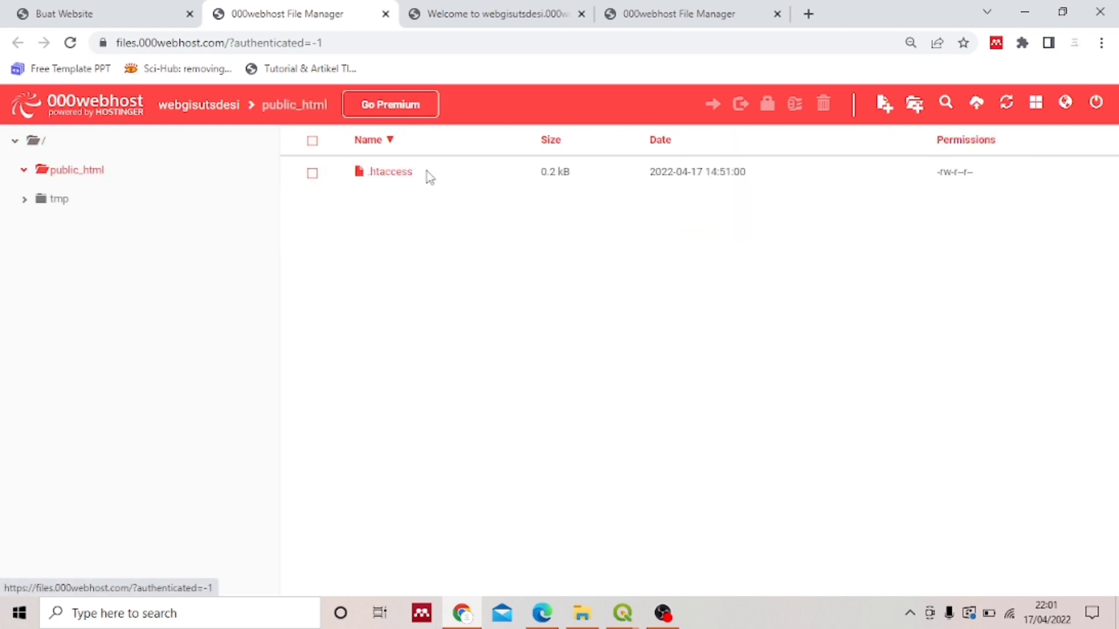
- Delete the .htaccess file from the public_html folder
left_click(314, 175)
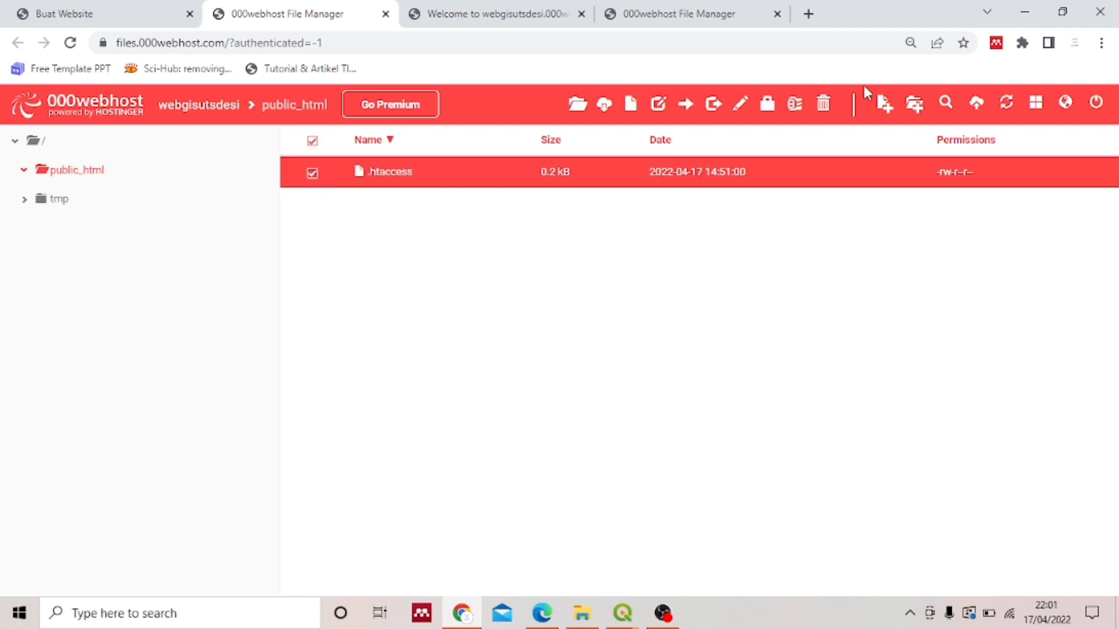
left_click(825, 104)
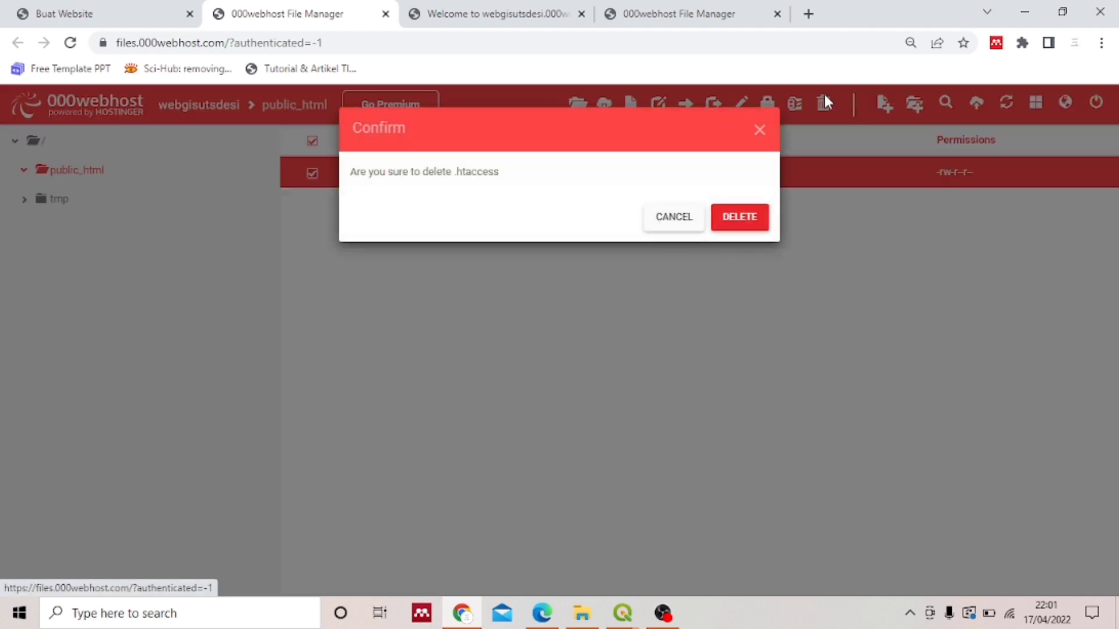
left_click(731, 218)
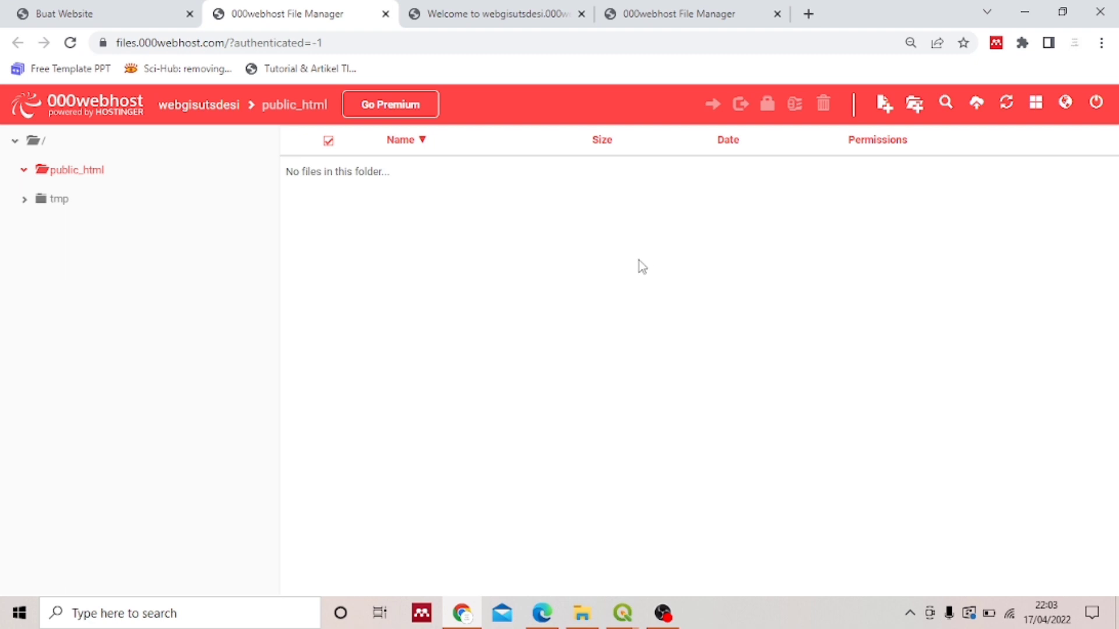
- In File Explorer, compress all the exported qgis2web files into a ZIP archive named webgisdesi and reopen the export folder
left_click(580, 615)
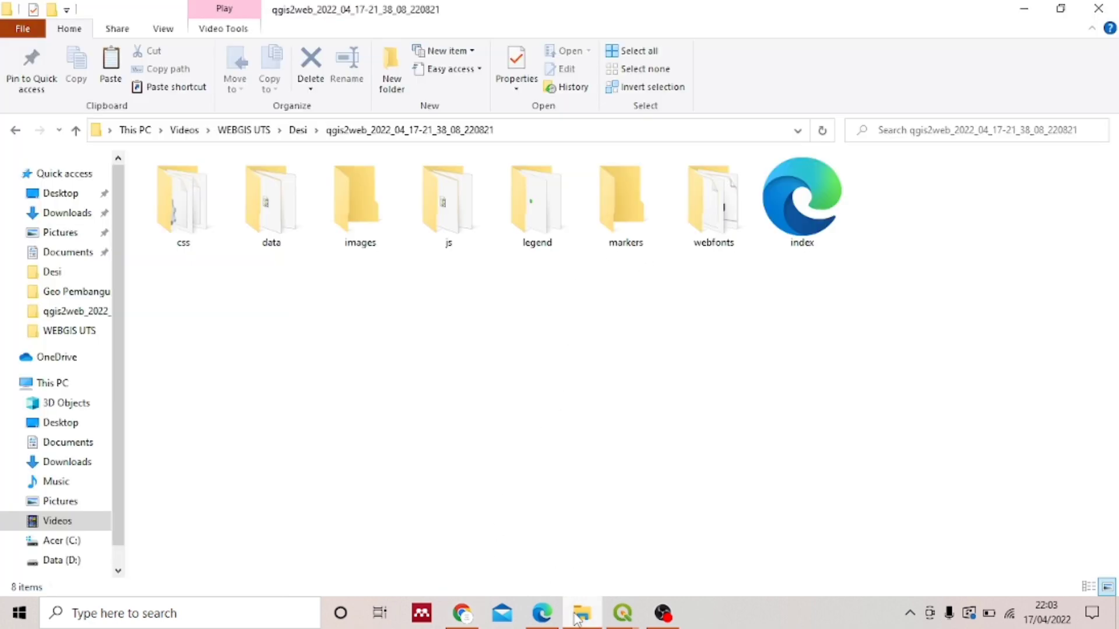
left_click(183, 239)
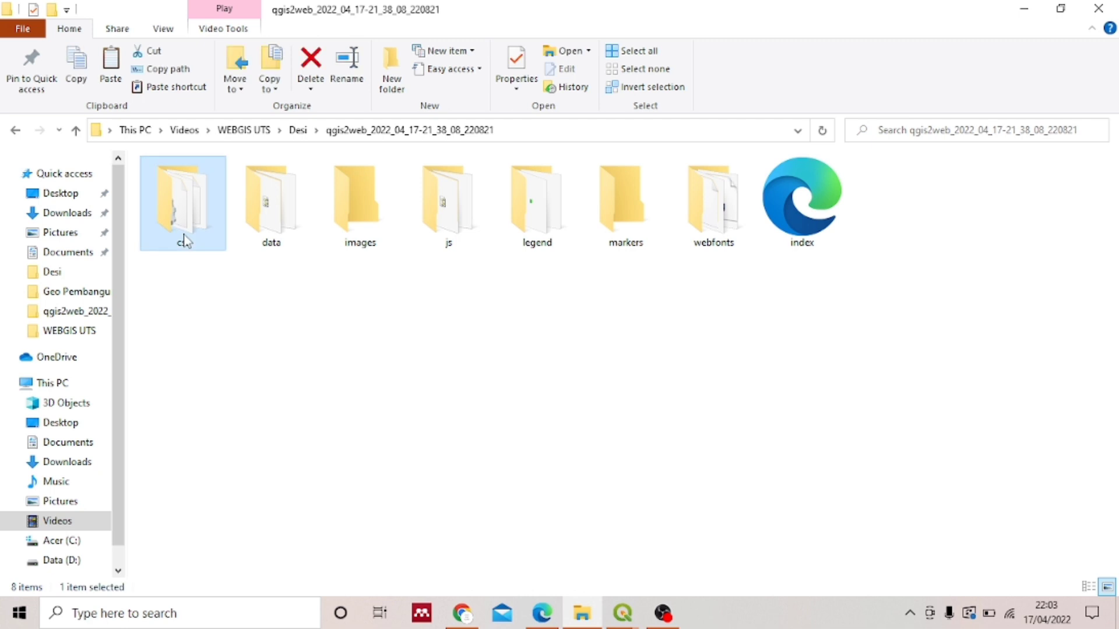
key("ctrl+a")
right_click(363, 219)
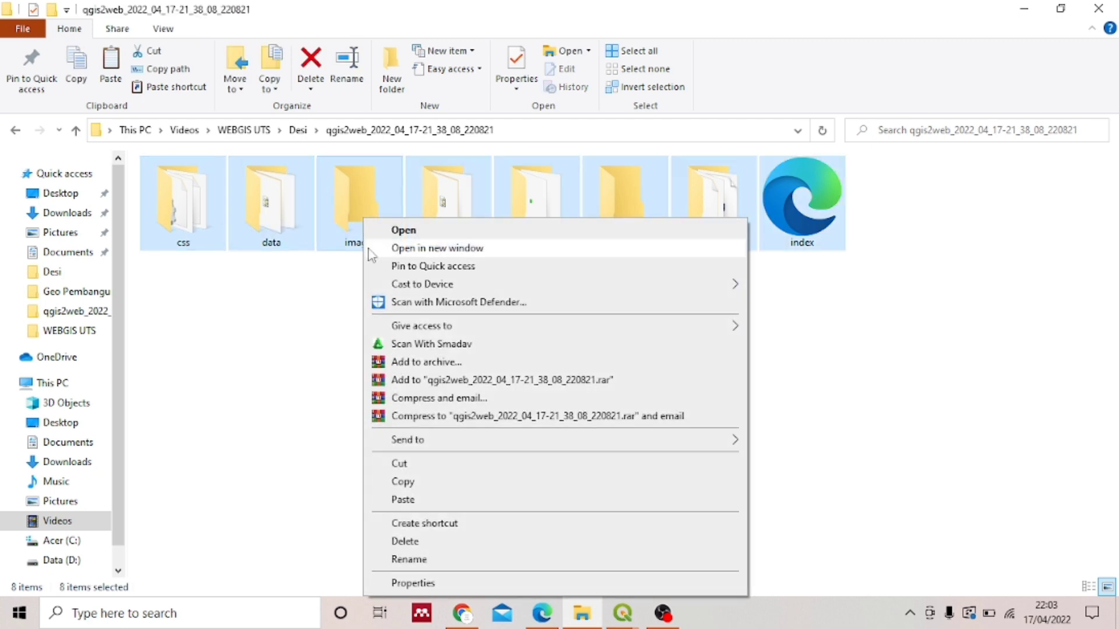
left_click(440, 364)
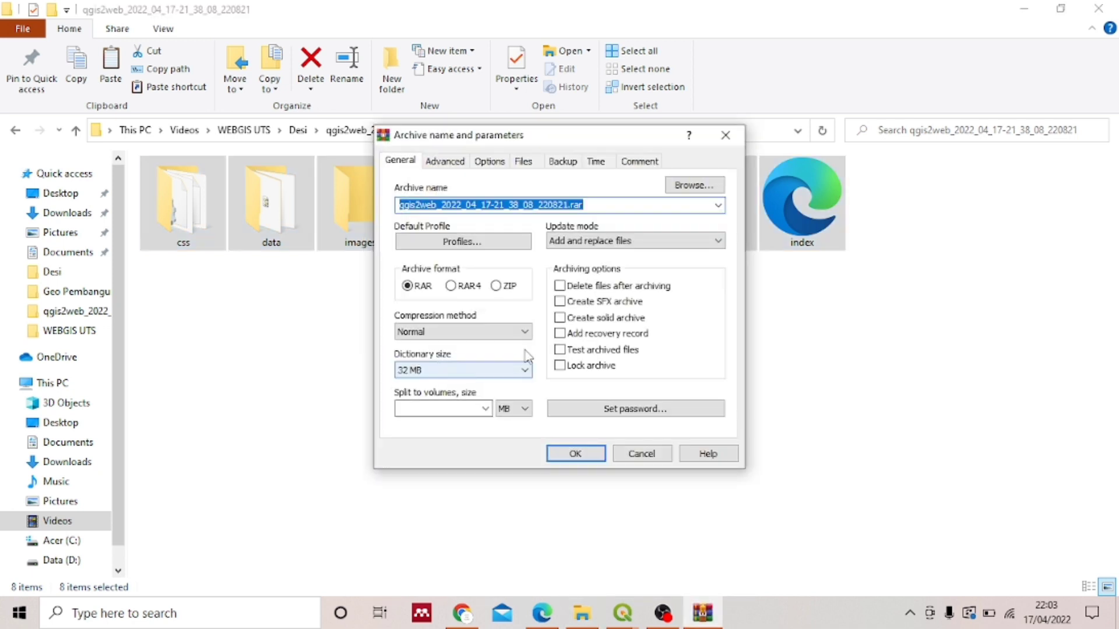
left_click(496, 285)
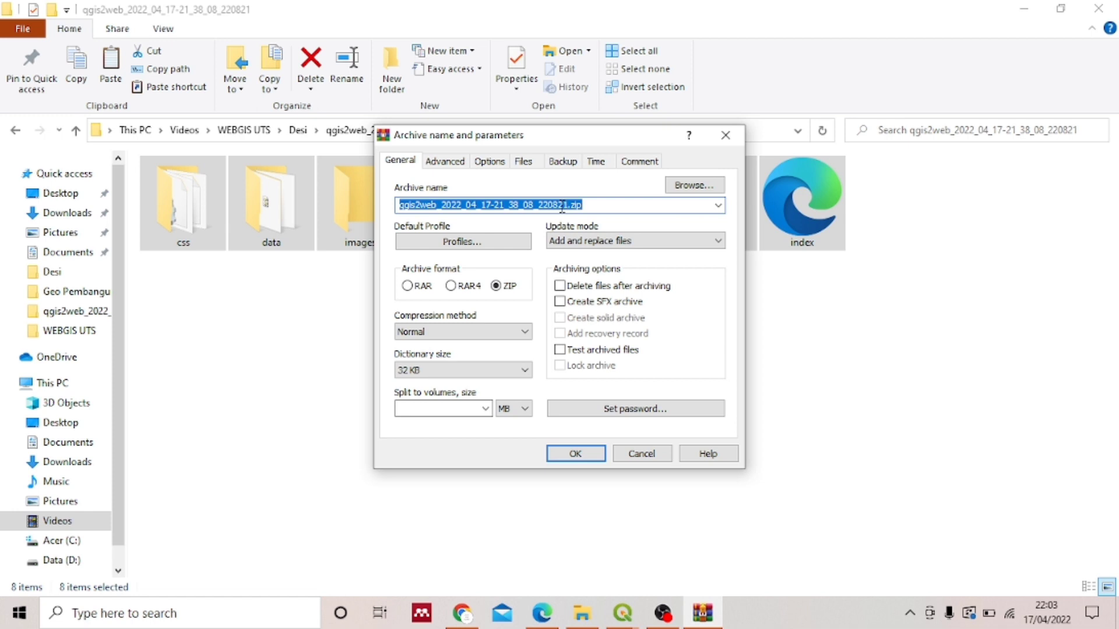
type("webgisd")
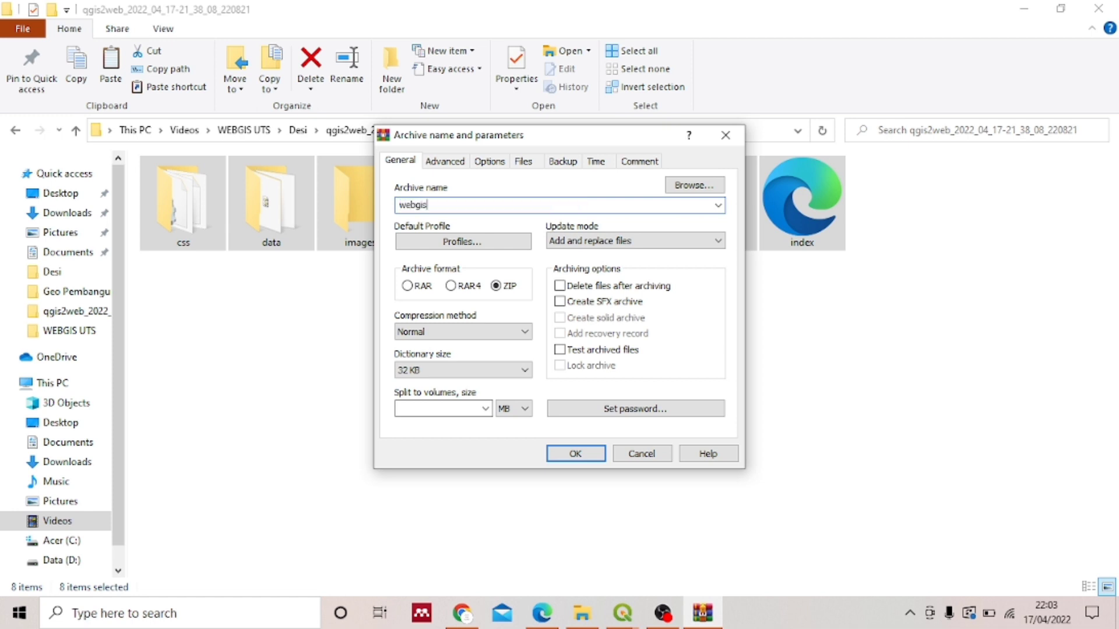
type("esi")
left_click(575, 453)
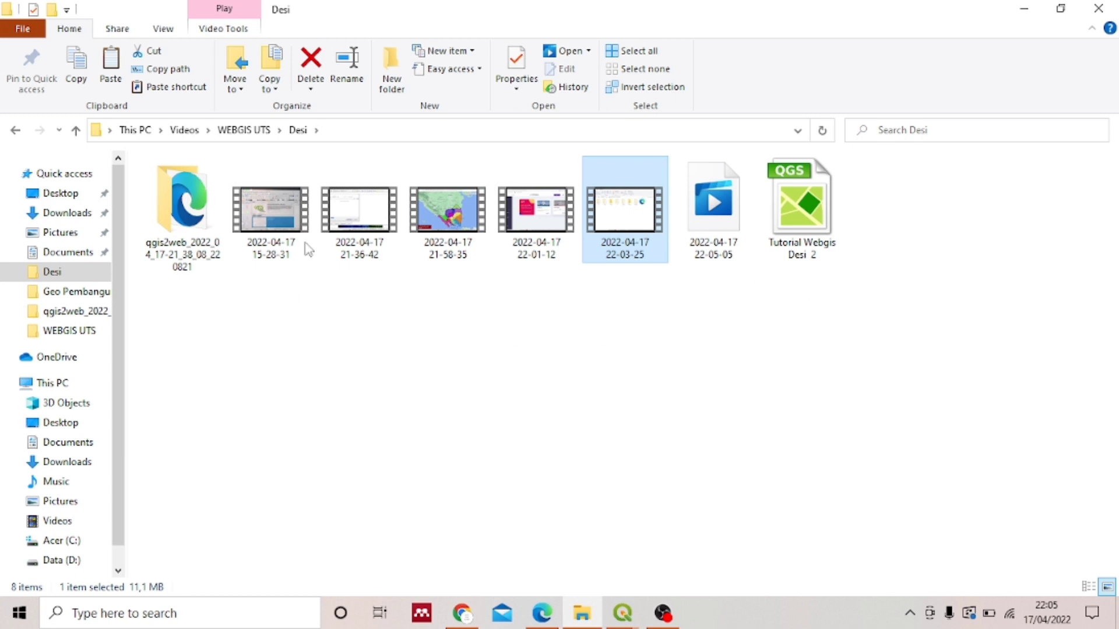
double_click(182, 204)
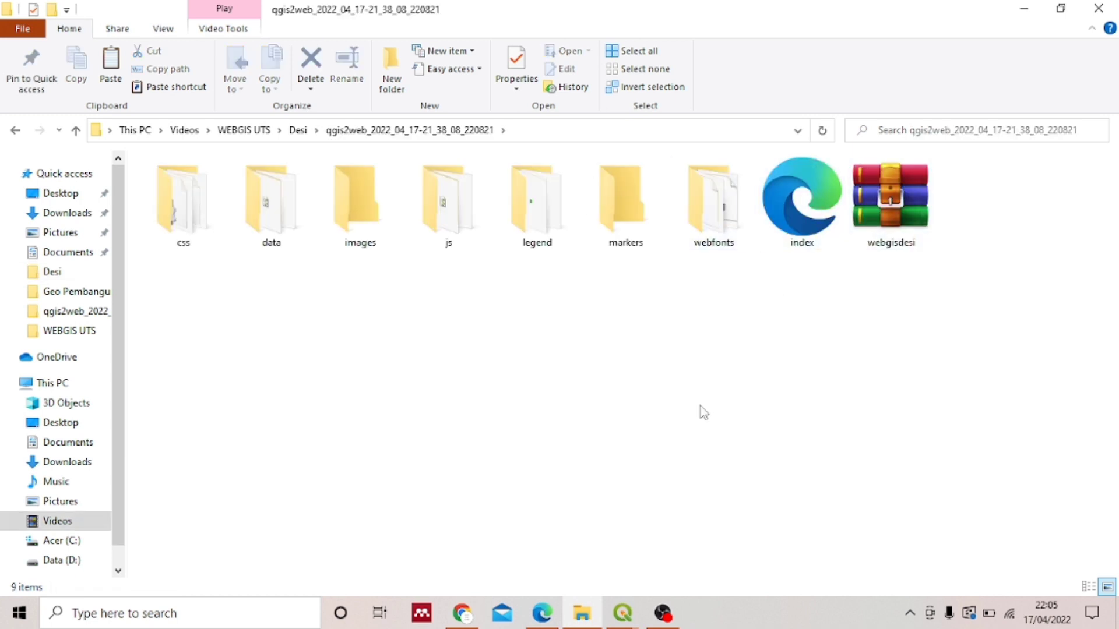
- Switch back to the 000webhost File Manager in Chrome and upload webgisdesi.zip from the qgis2web export folder to public_html
left_click(460, 619)
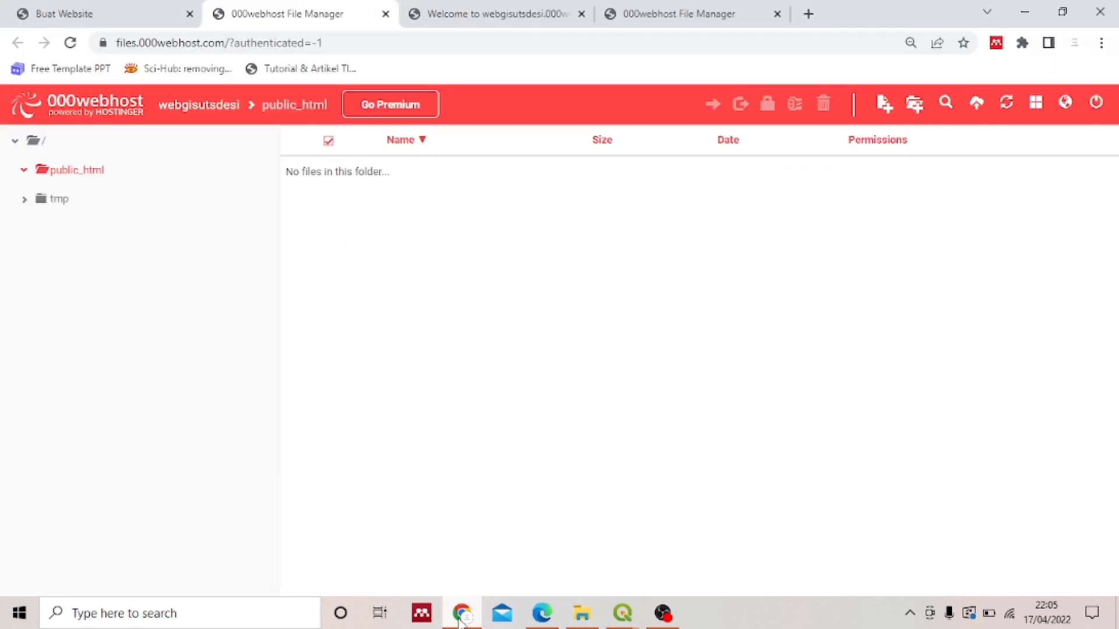
left_click(971, 112)
left_click(677, 210)
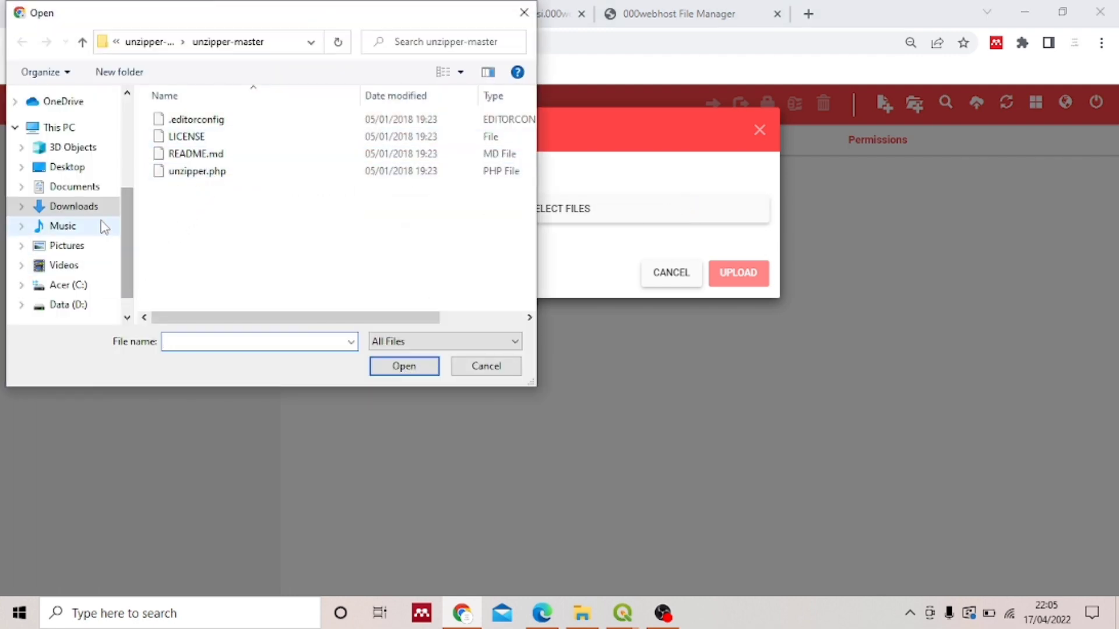
left_click(65, 266)
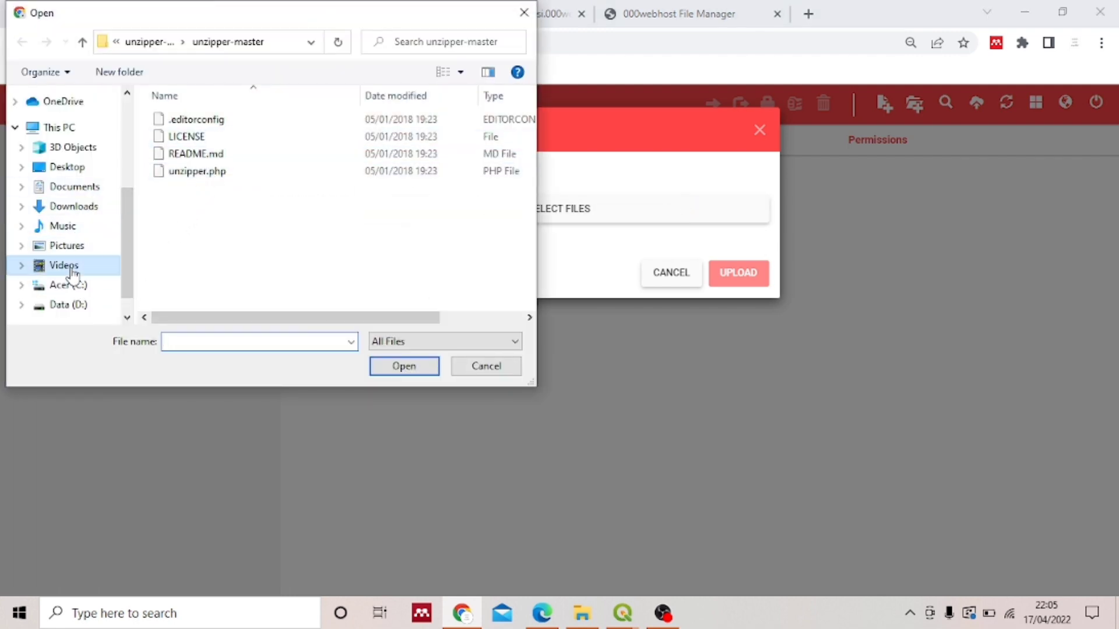
double_click(391, 150)
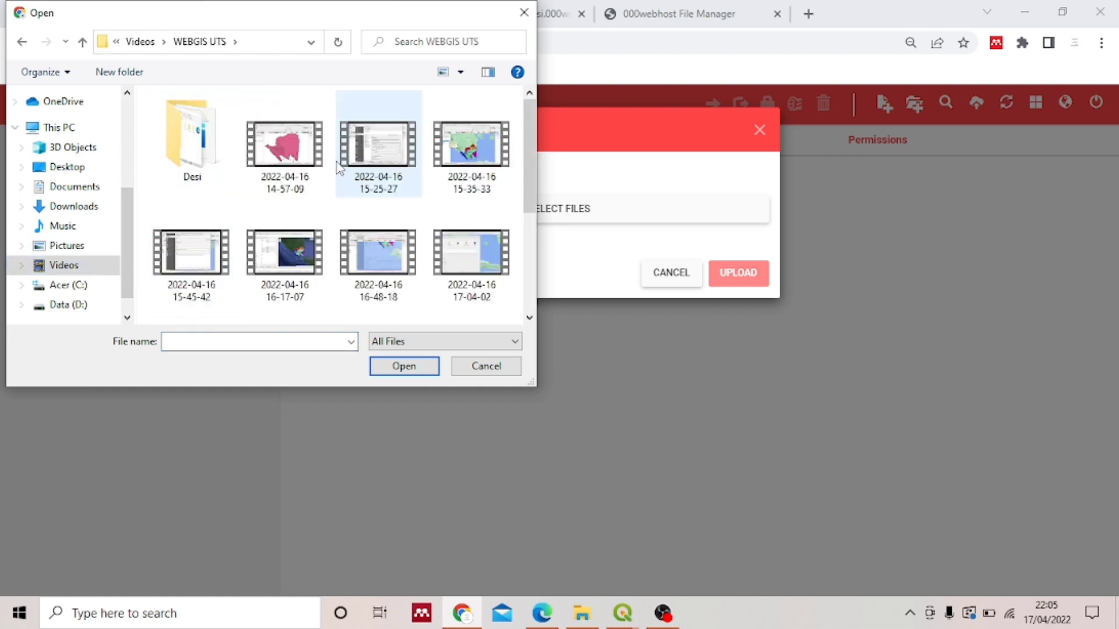
double_click(193, 140)
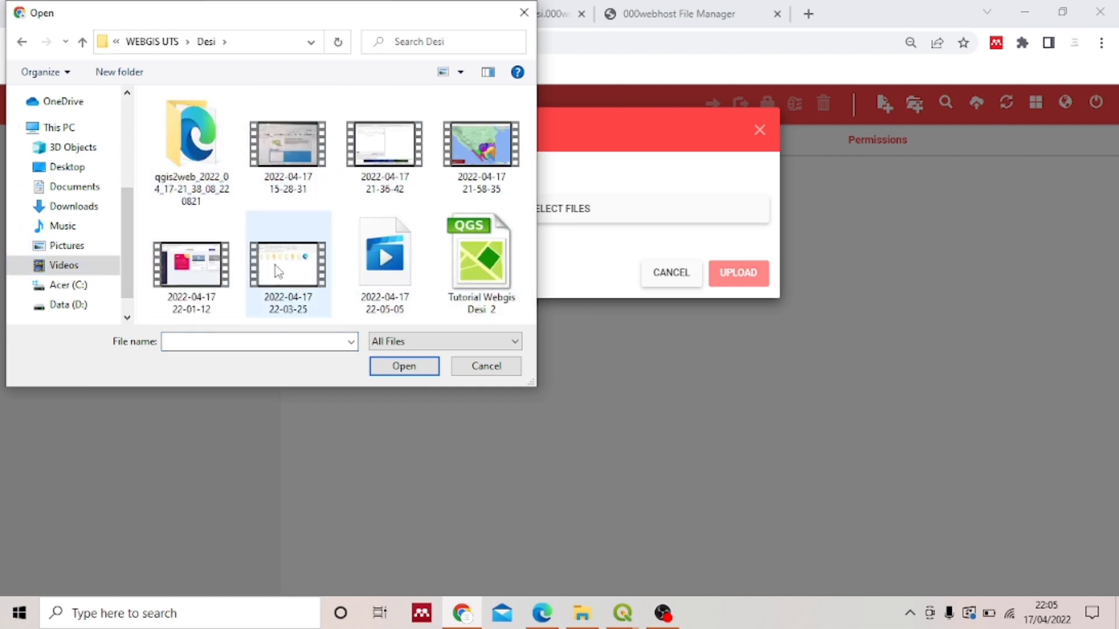
double_click(215, 210)
scroll(263, 259, "down", 1)
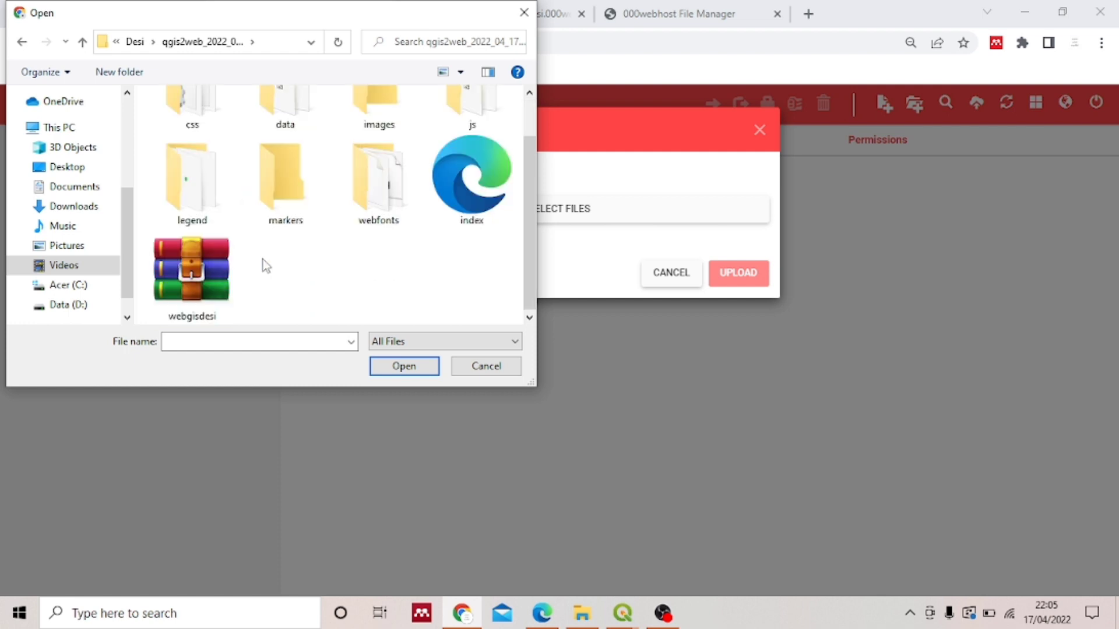
left_click(207, 266)
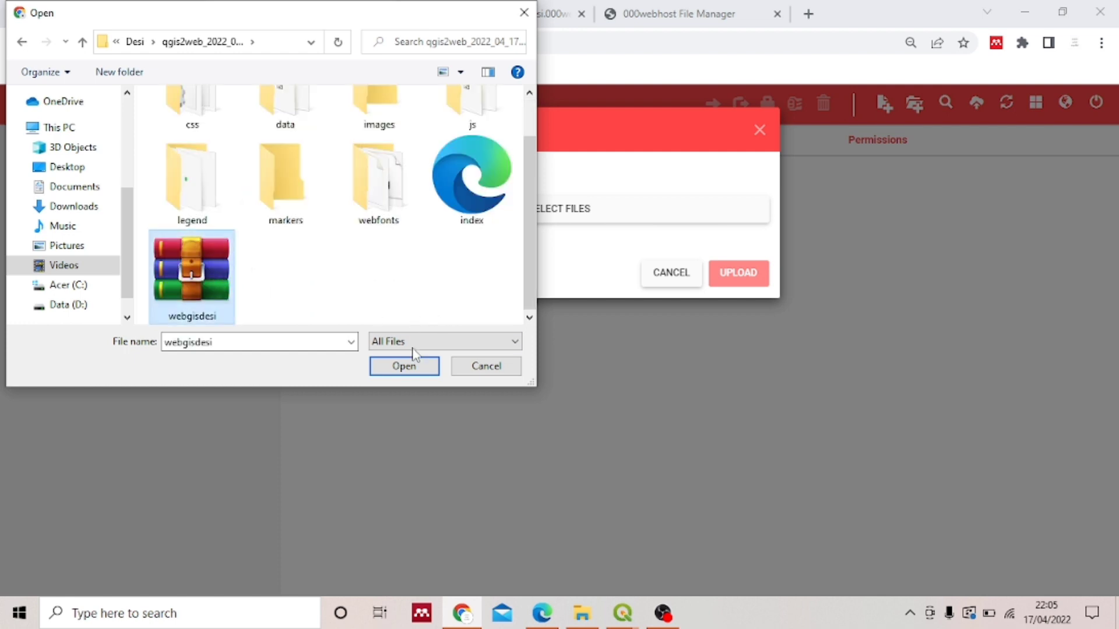
left_click(406, 370)
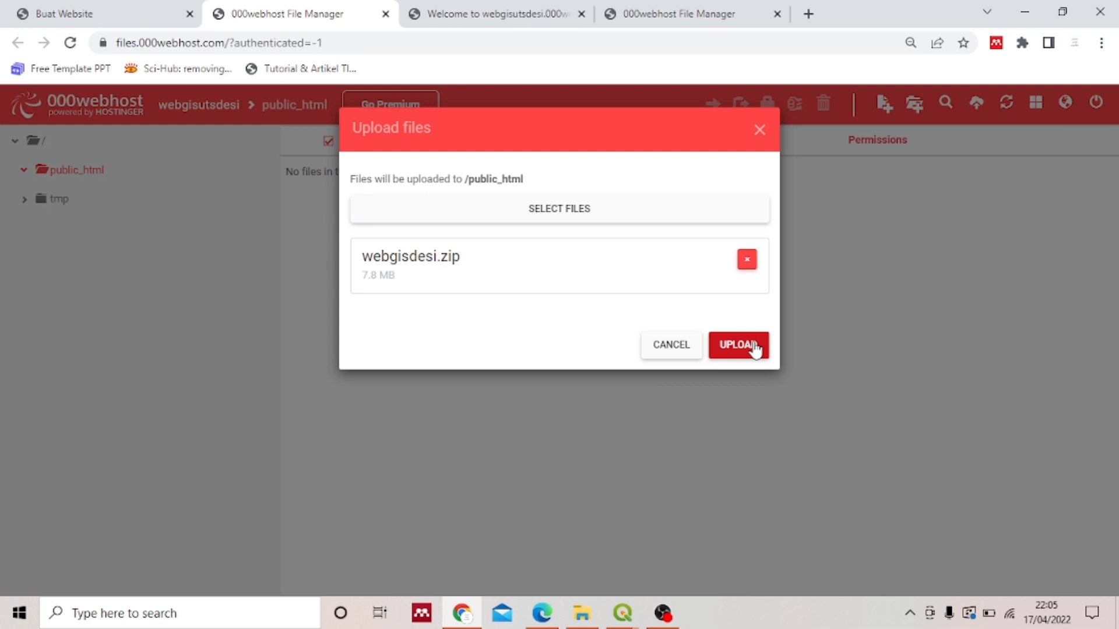
left_click(756, 348)
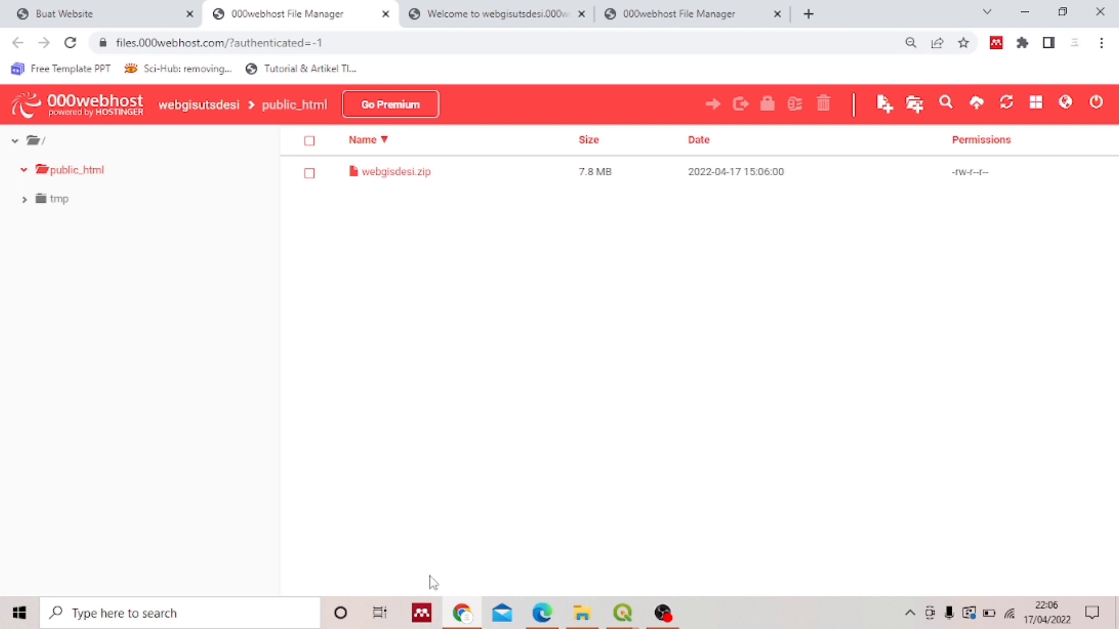
- Try to extract webgisdesi.zip into a folder named webgisdesi, and dismiss the extraction dialog
left_click(449, 176)
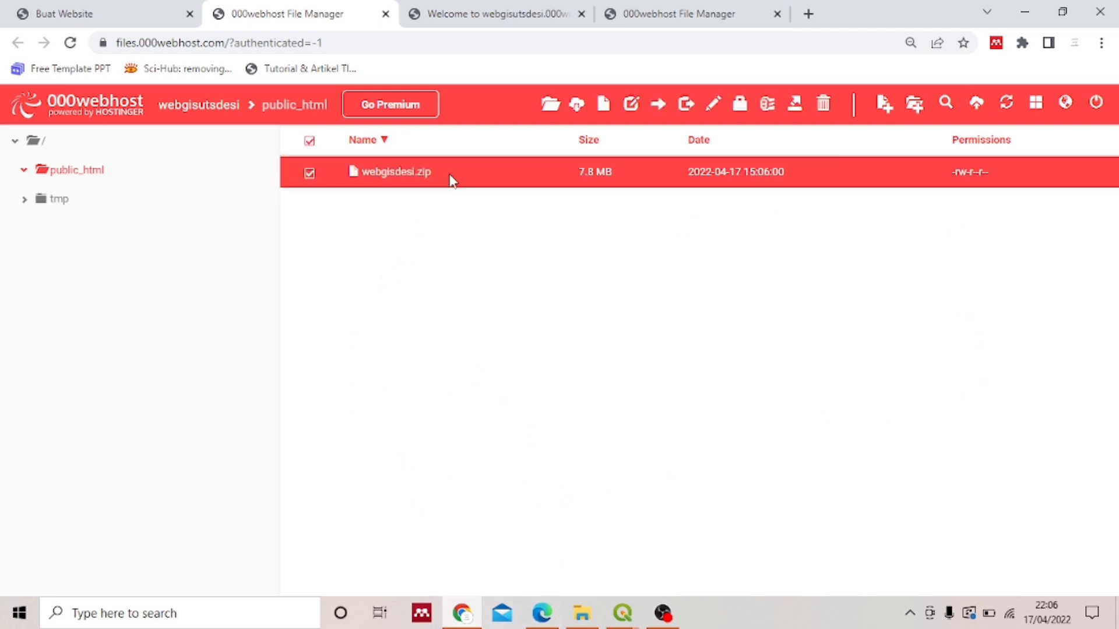
right_click(448, 174)
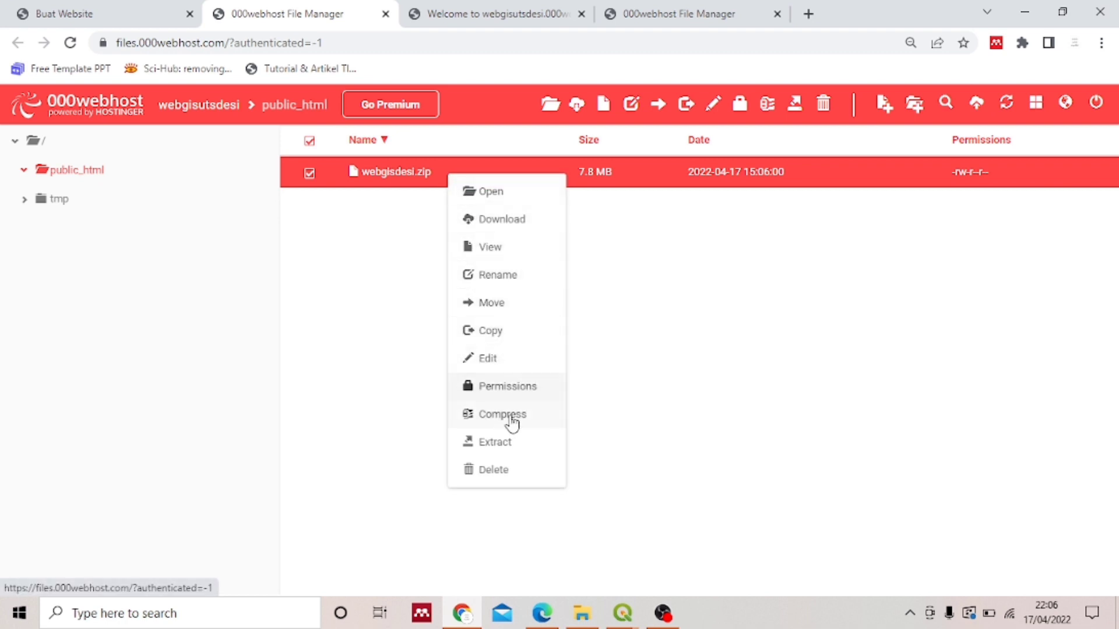
left_click(505, 455)
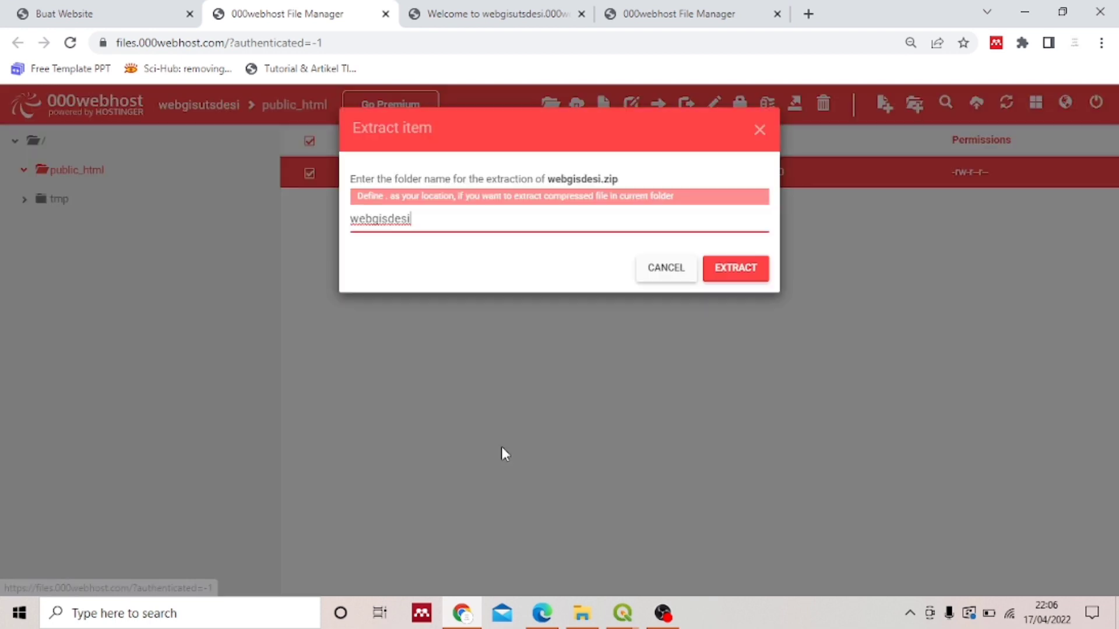
left_click(723, 271)
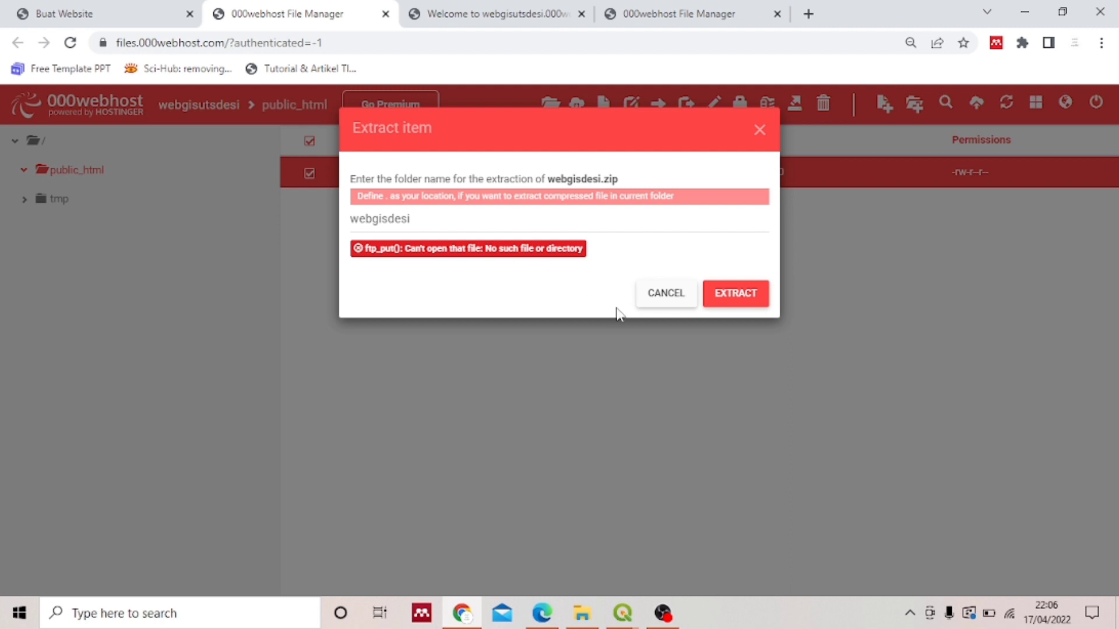
left_click(667, 299)
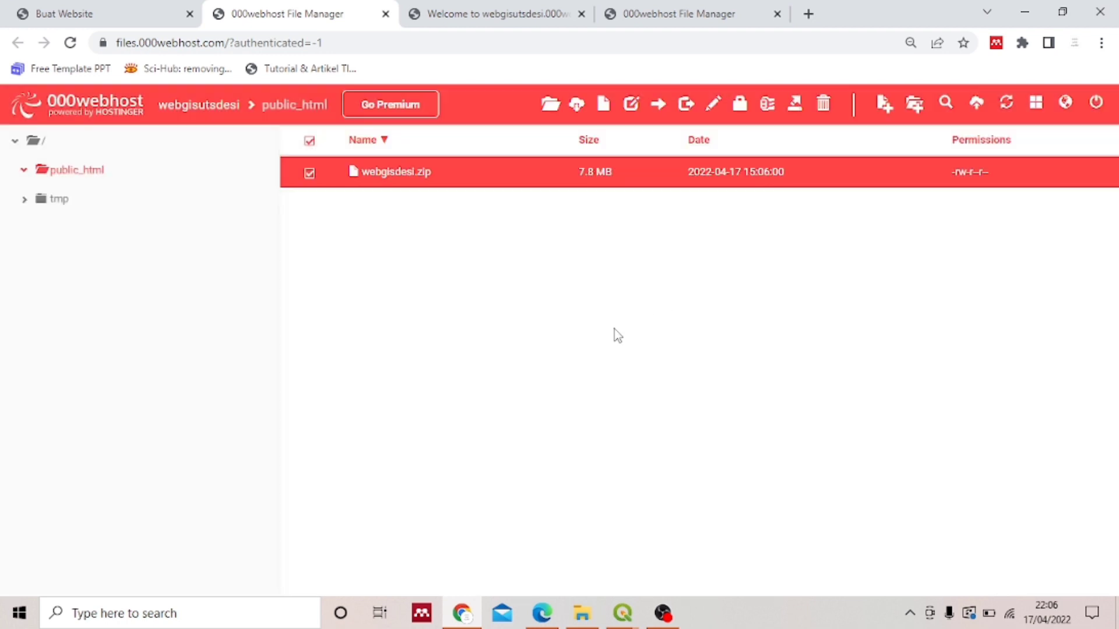
- Switch to File Explorer and locate unzipper.php in the nested unzipper-master folder under Downloads
left_click(581, 615)
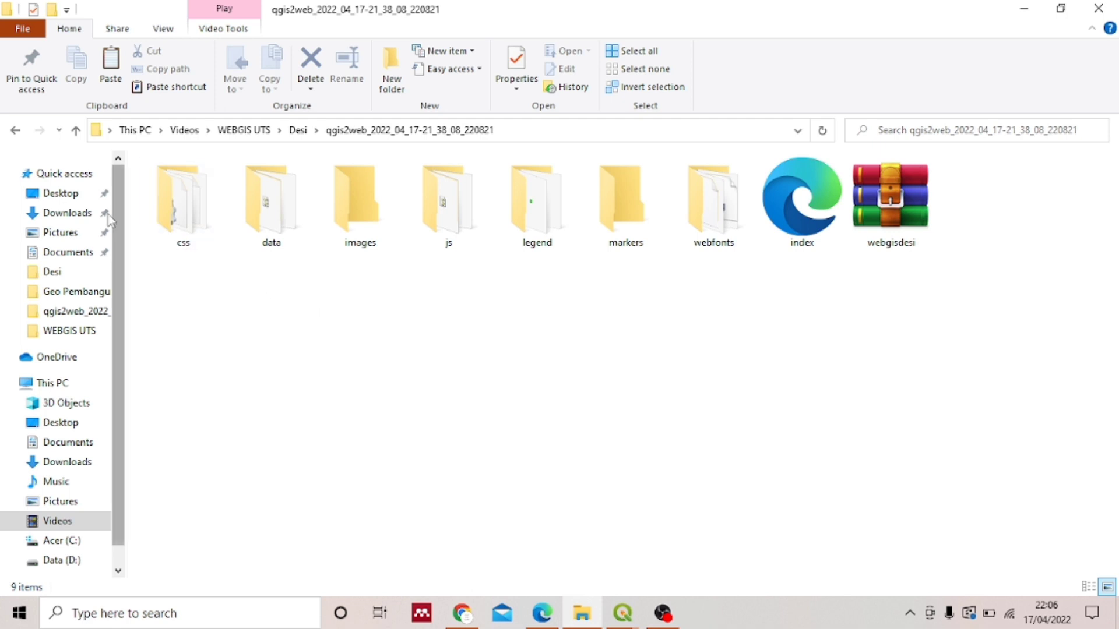
left_click(65, 214)
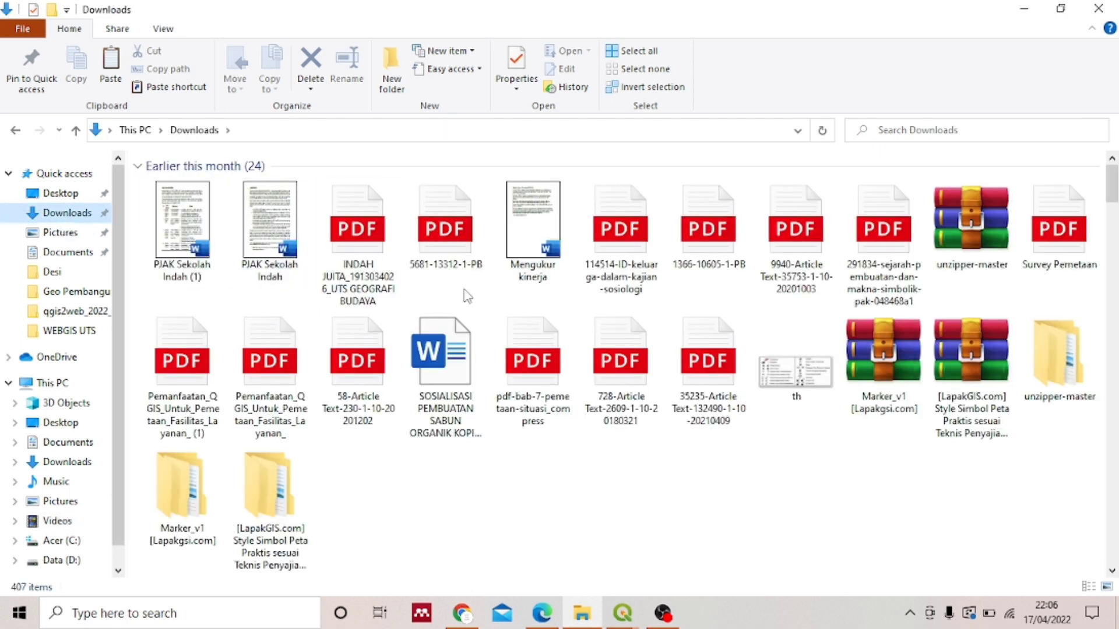
left_click(1060, 355)
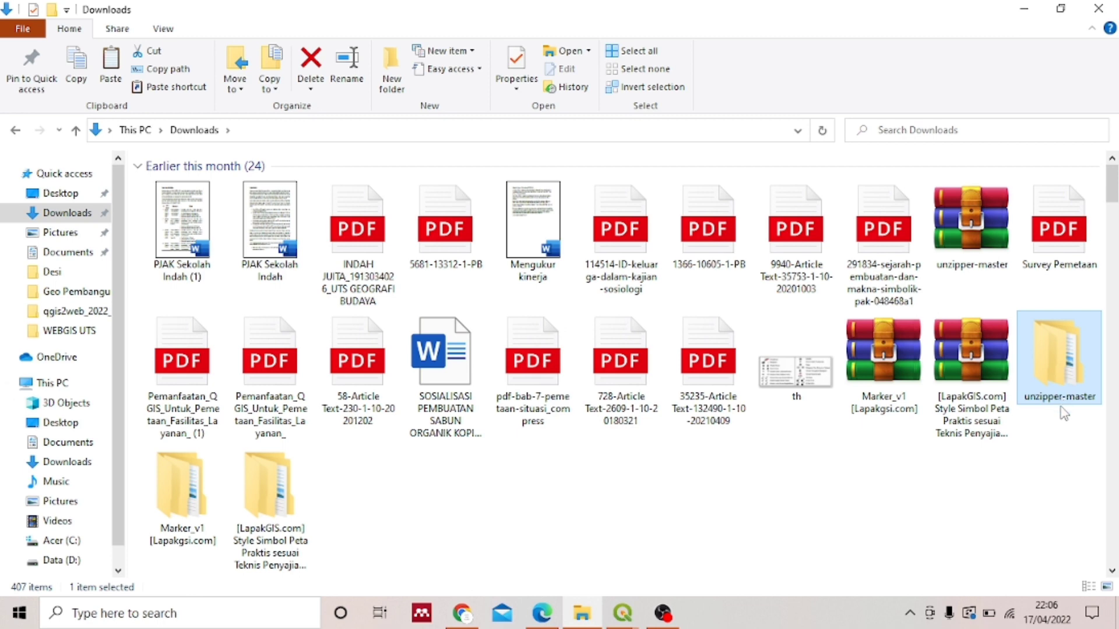
double_click(1068, 361)
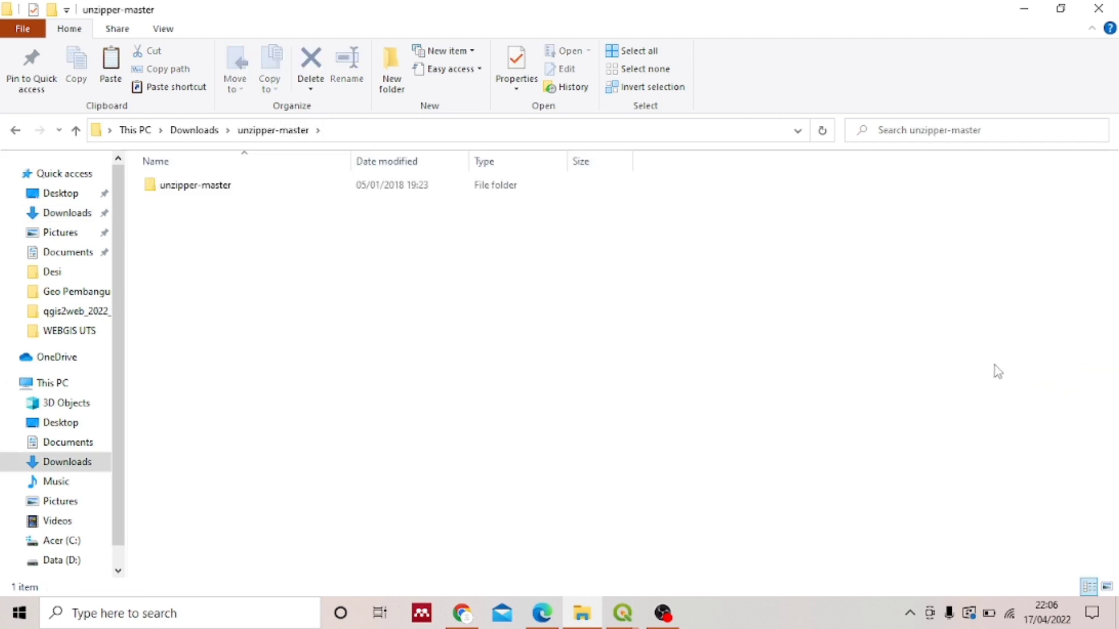
left_click(464, 191)
double_click(463, 190)
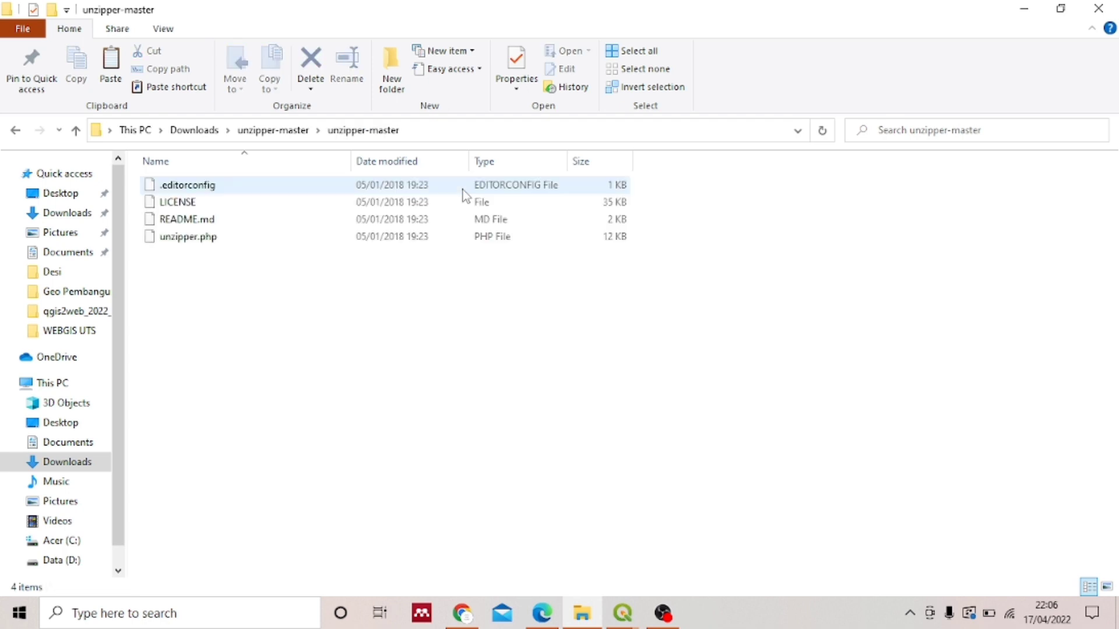
left_click(461, 242)
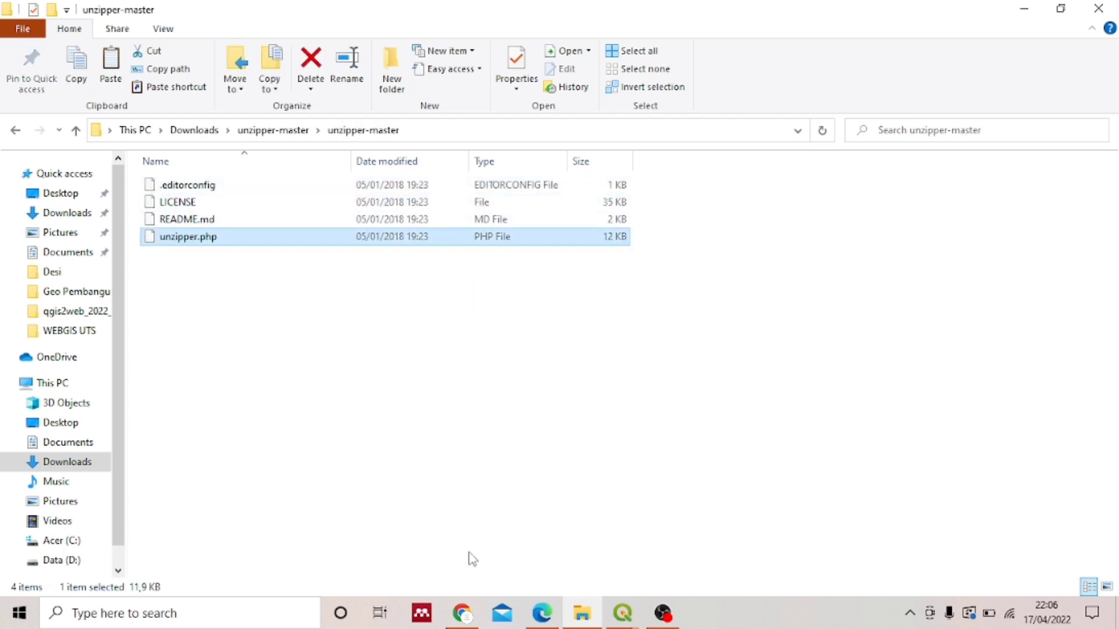
- Switch to the 000webhost File Manager in Chrome and upload unzipper.php from the nested unzipper-master folder in Downloads to public_html
left_click(464, 611)
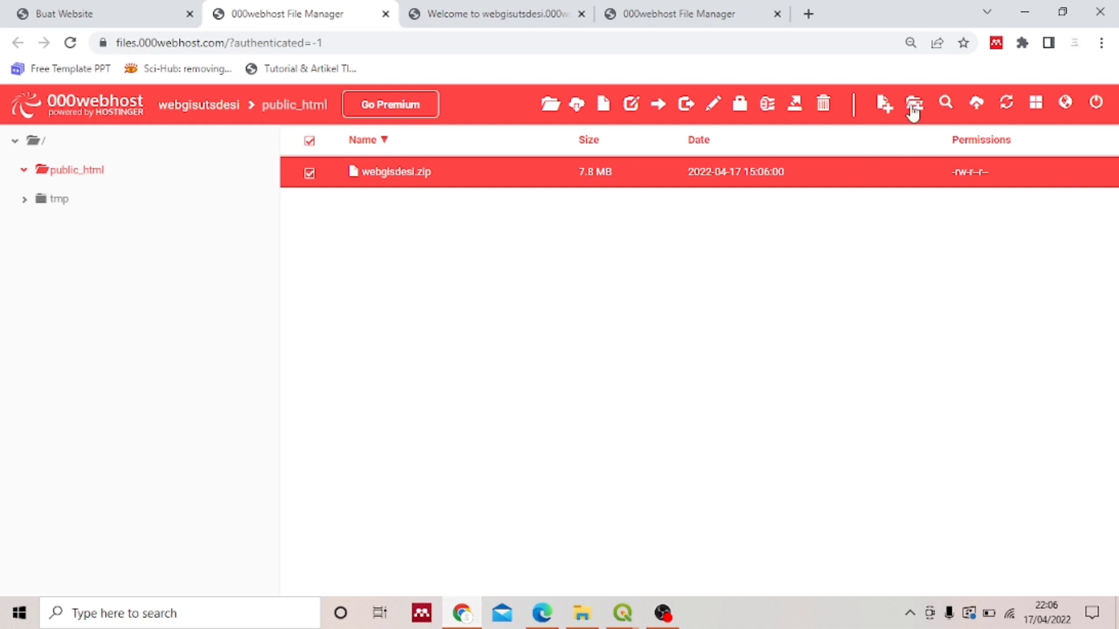
left_click(977, 103)
left_click(674, 215)
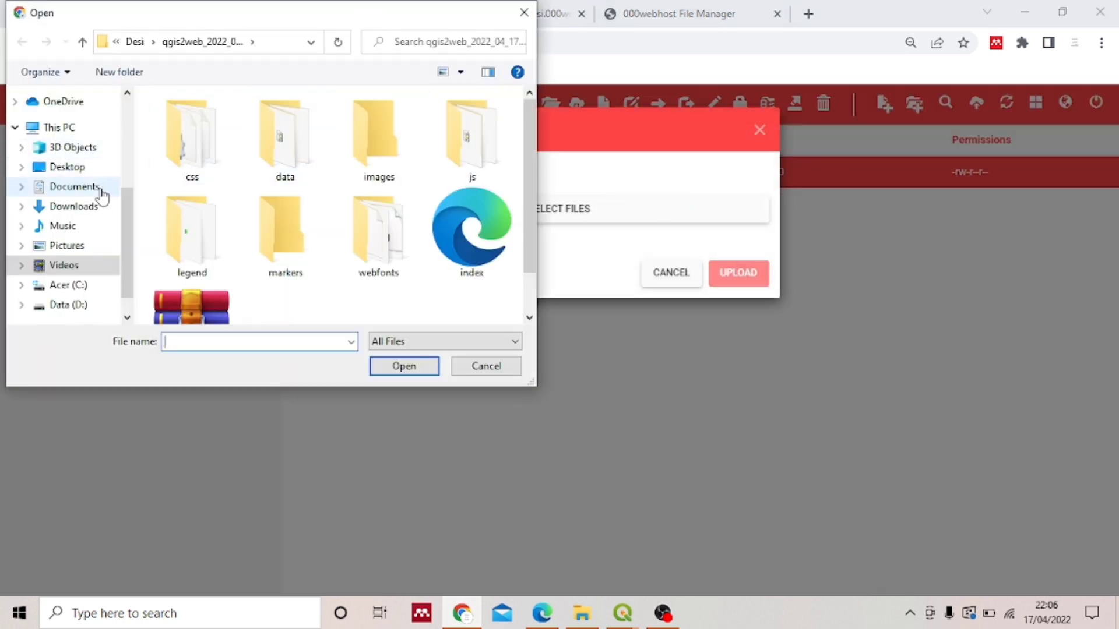
left_click(95, 213)
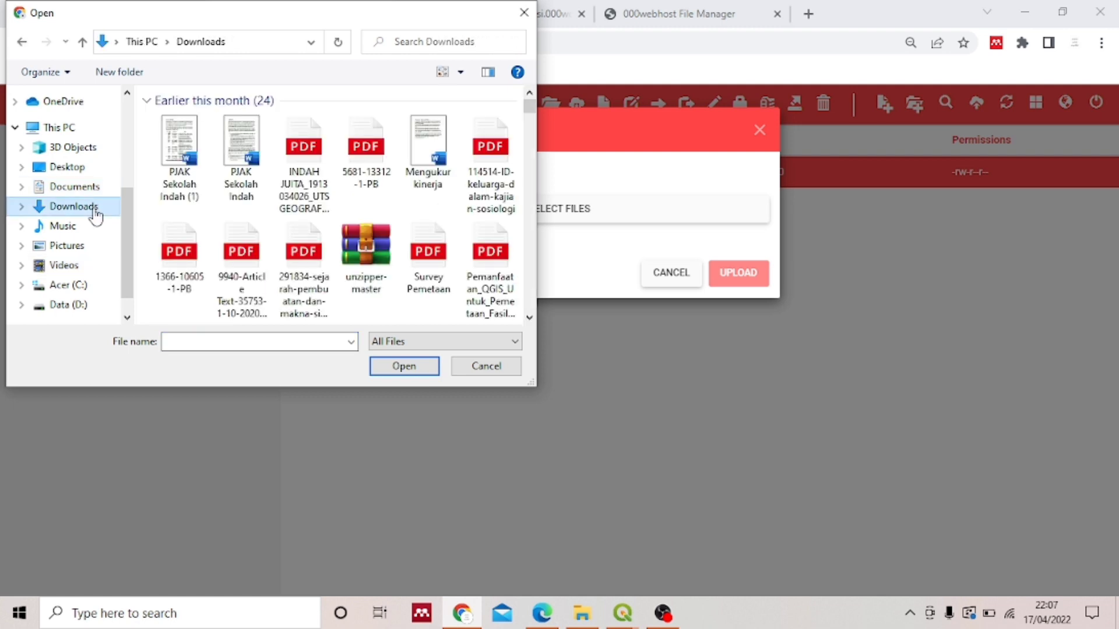
scroll(444, 247, "down", 5)
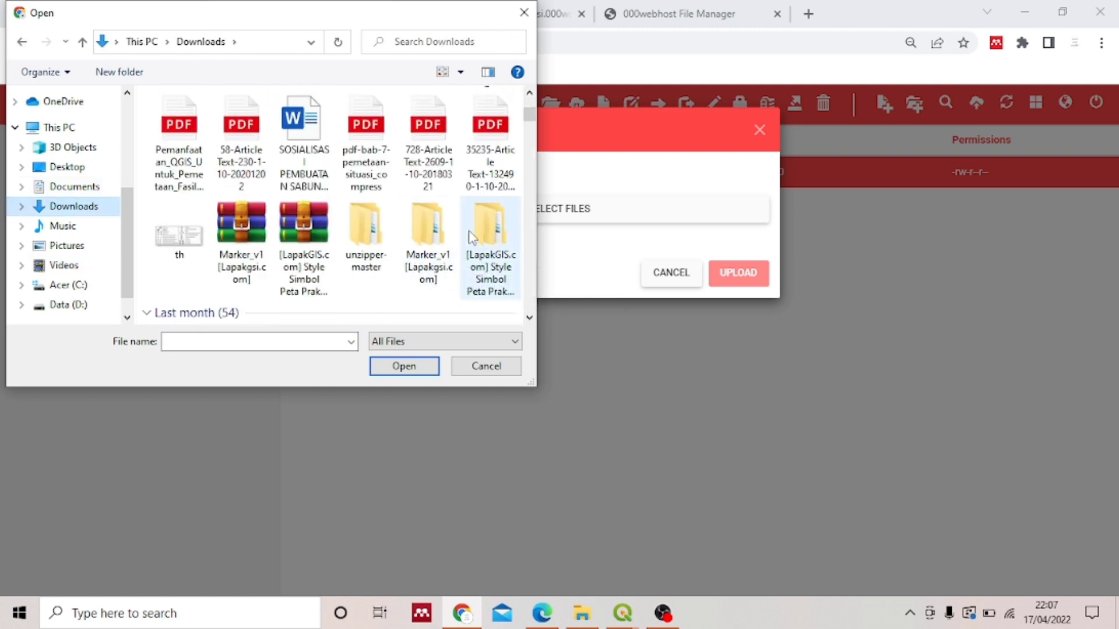
left_click(384, 227)
double_click(384, 227)
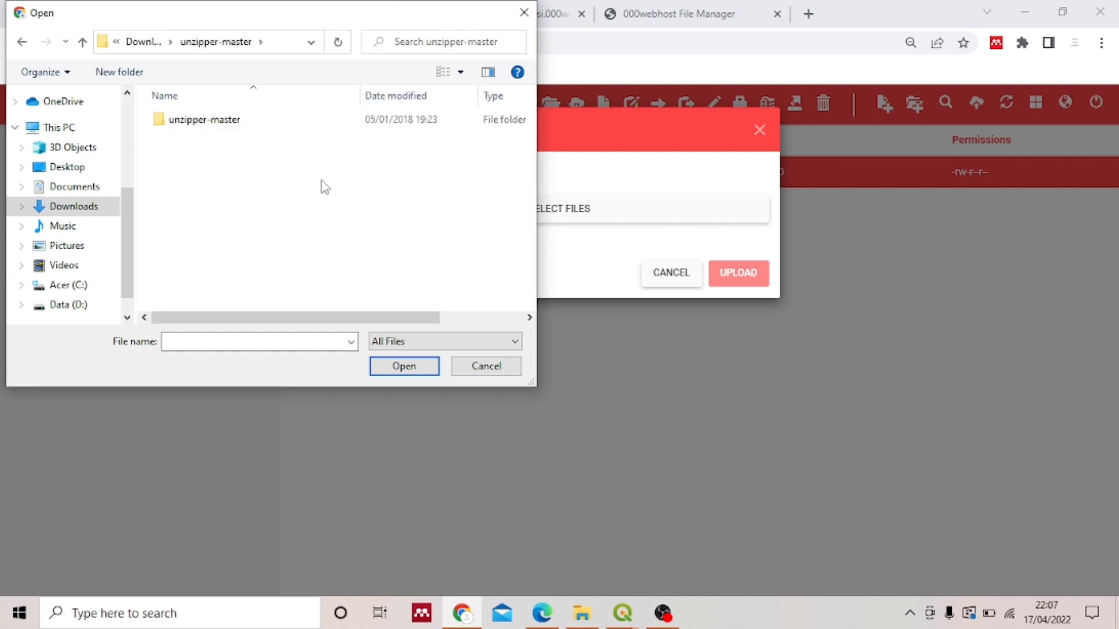
double_click(297, 123)
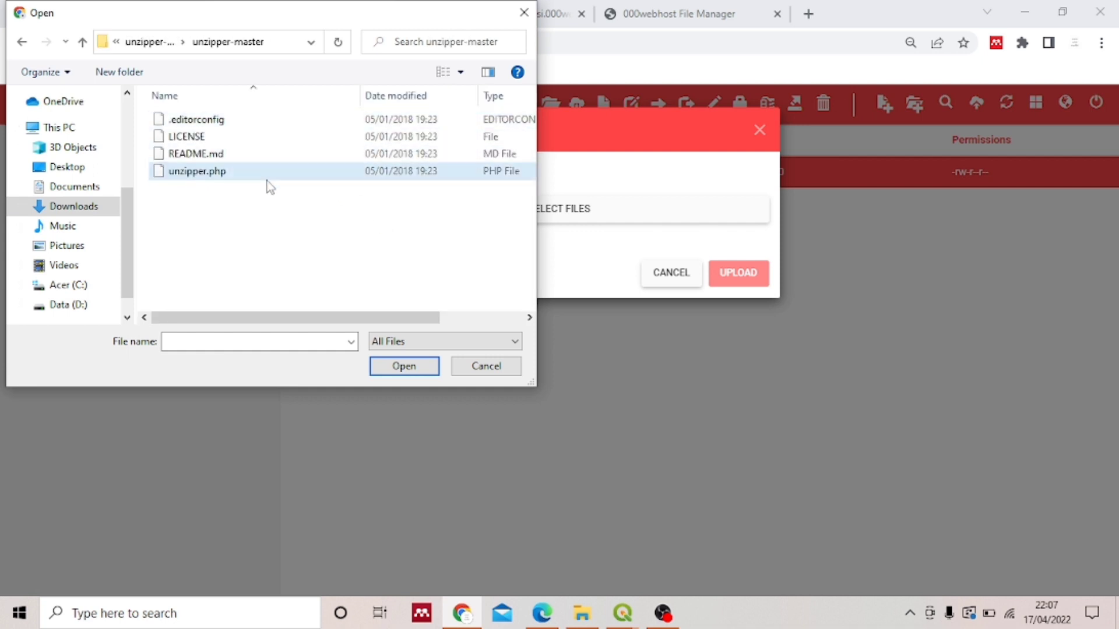
left_click(267, 173)
left_click(392, 366)
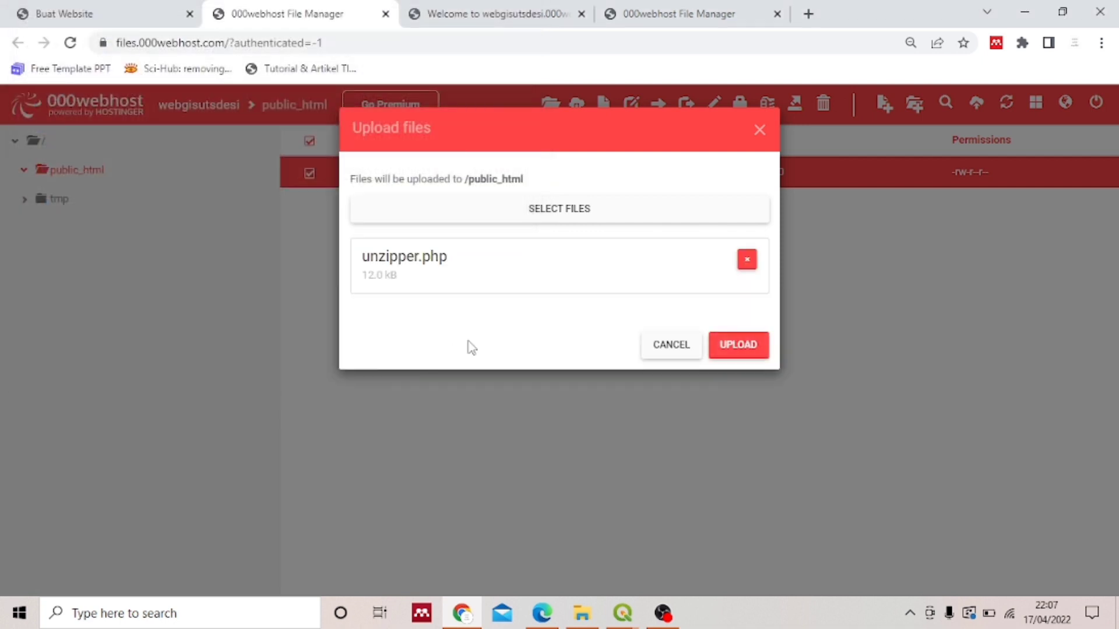
left_click(738, 348)
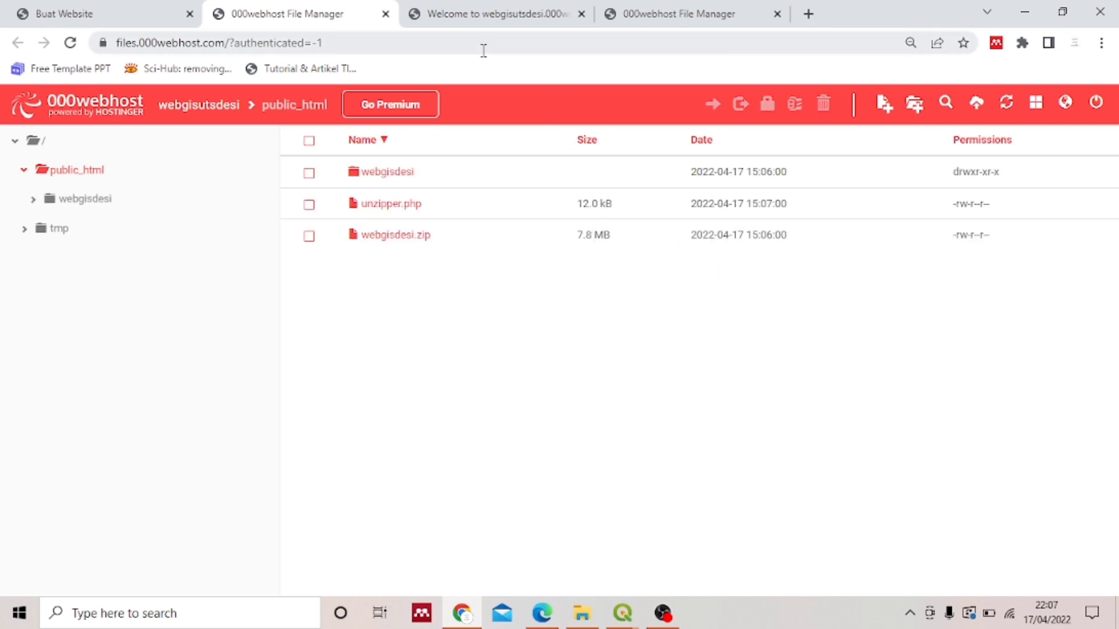
- Open webgisutsdesi.000webhostapp.com/unzipper.php and unzip webgisdesi.zip with the extraction path left empty
left_click(517, 14)
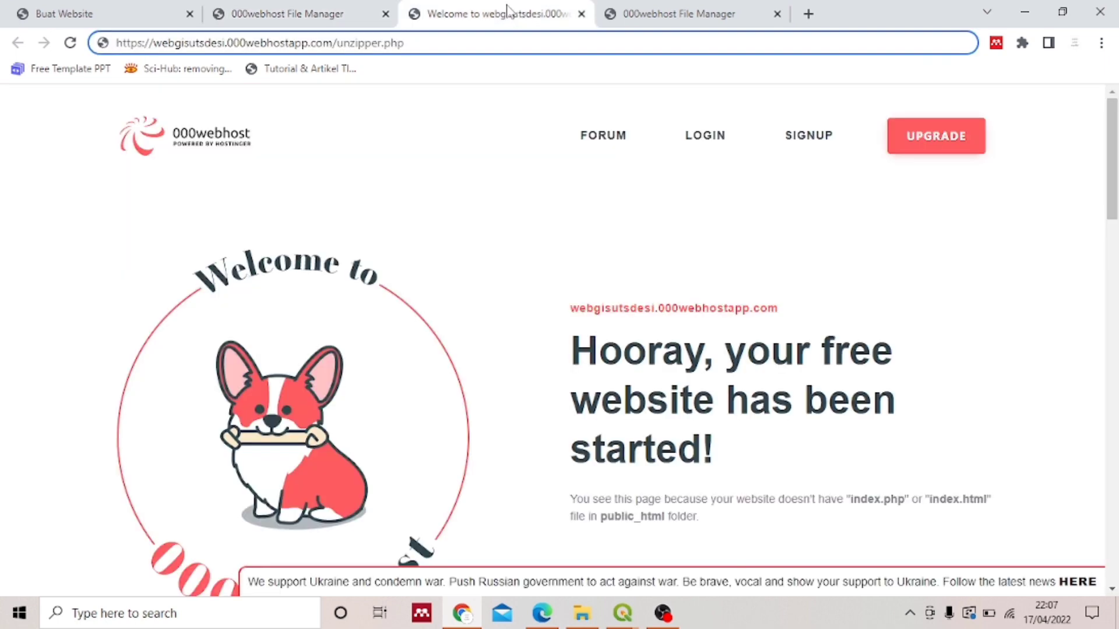
type("/")
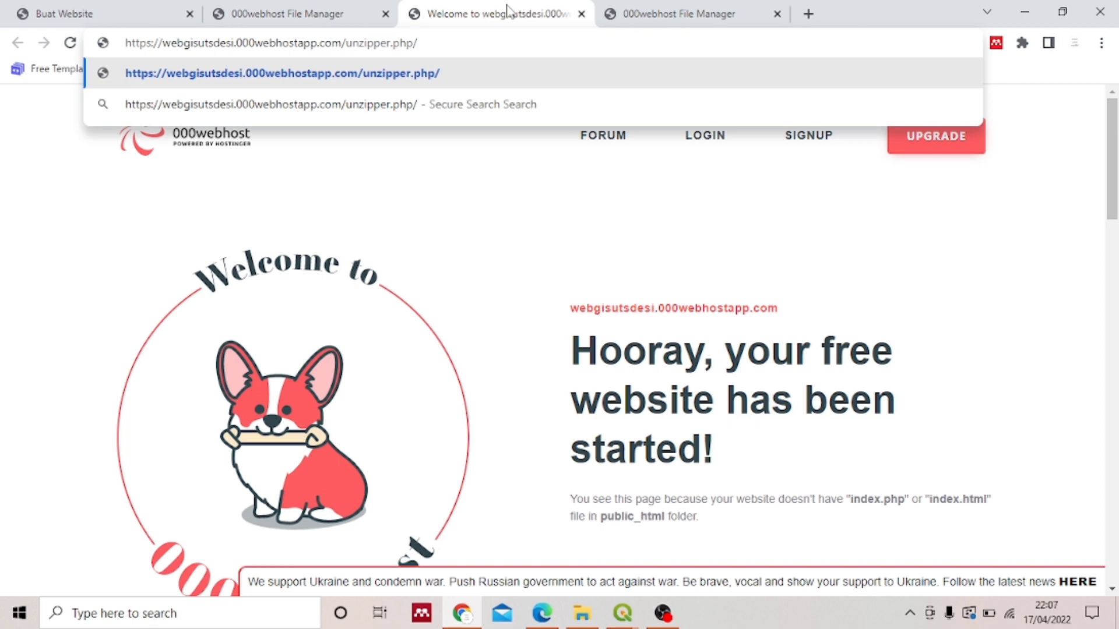
key("BackSpace")
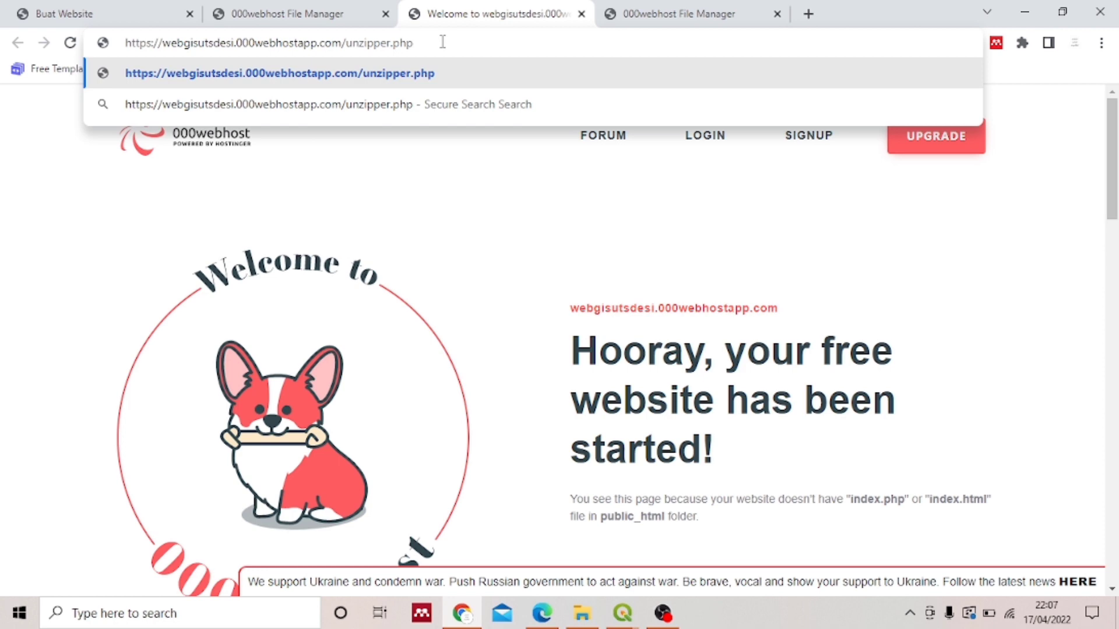
left_click_drag(413, 41, 349, 41)
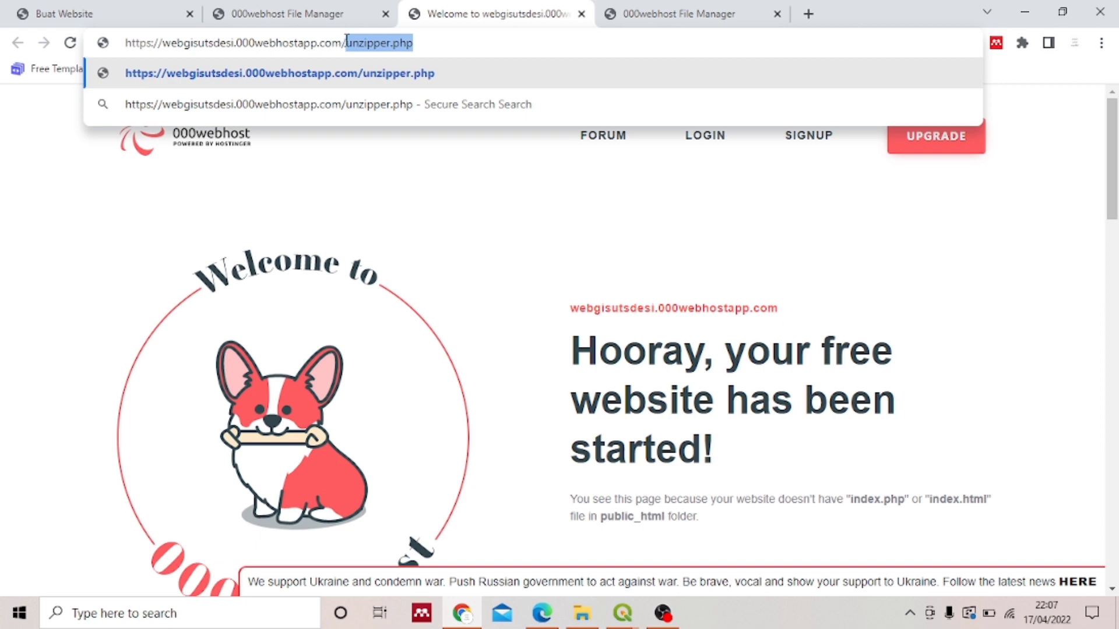
left_click_drag(342, 42, 413, 44)
left_click(443, 44)
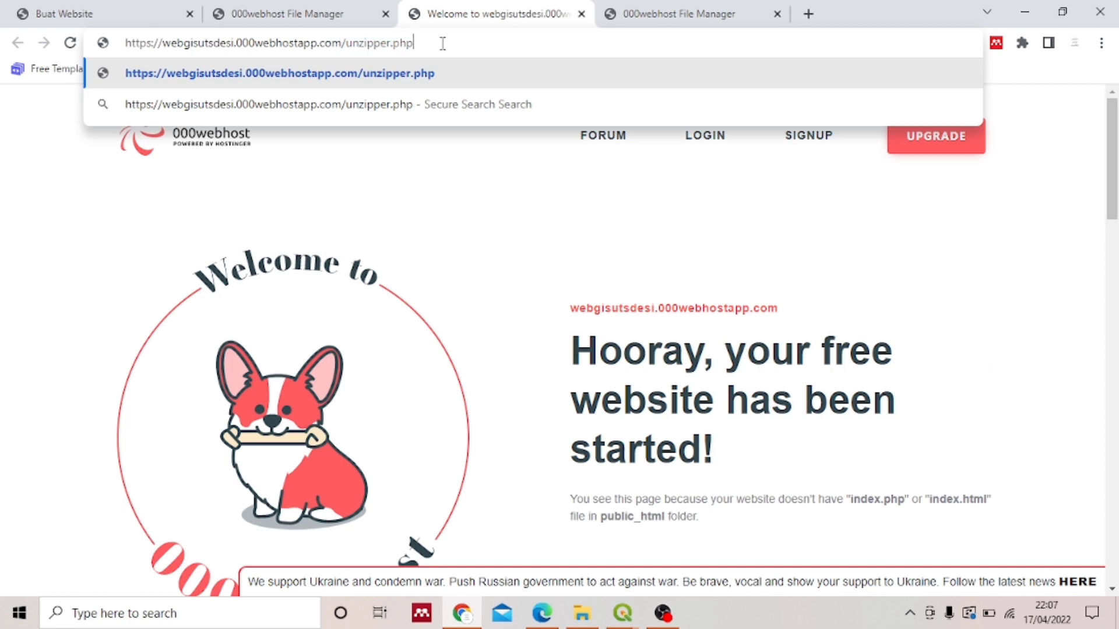
key("Return")
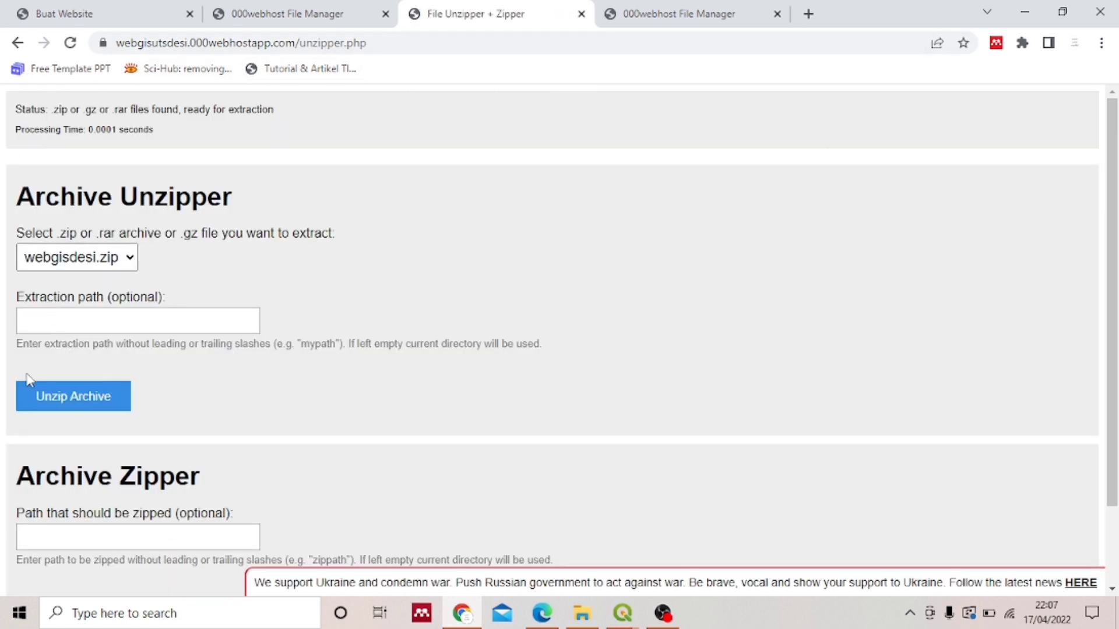
left_click(56, 408)
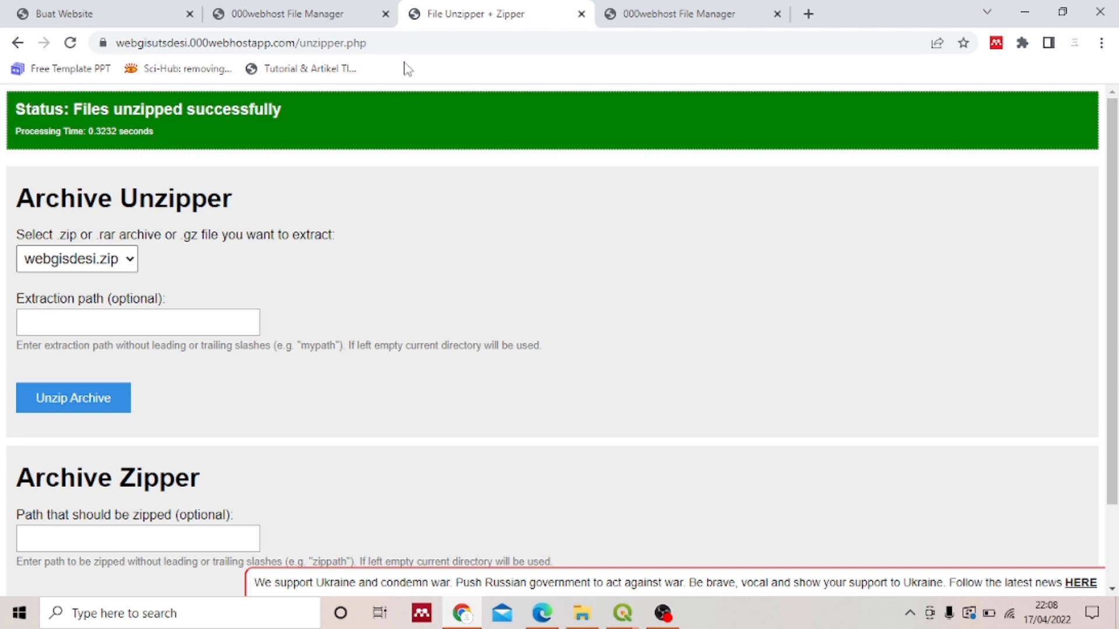
- Reload the 000webhost File Manager and check the extracted contents of the public_html folder
left_click(704, 16)
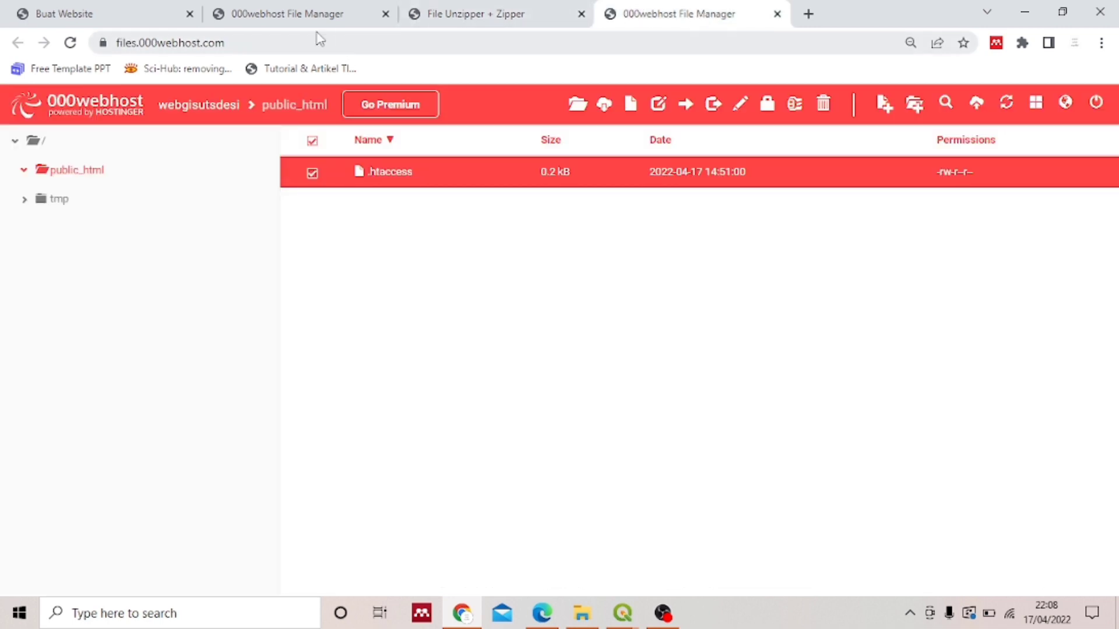
left_click(309, 13)
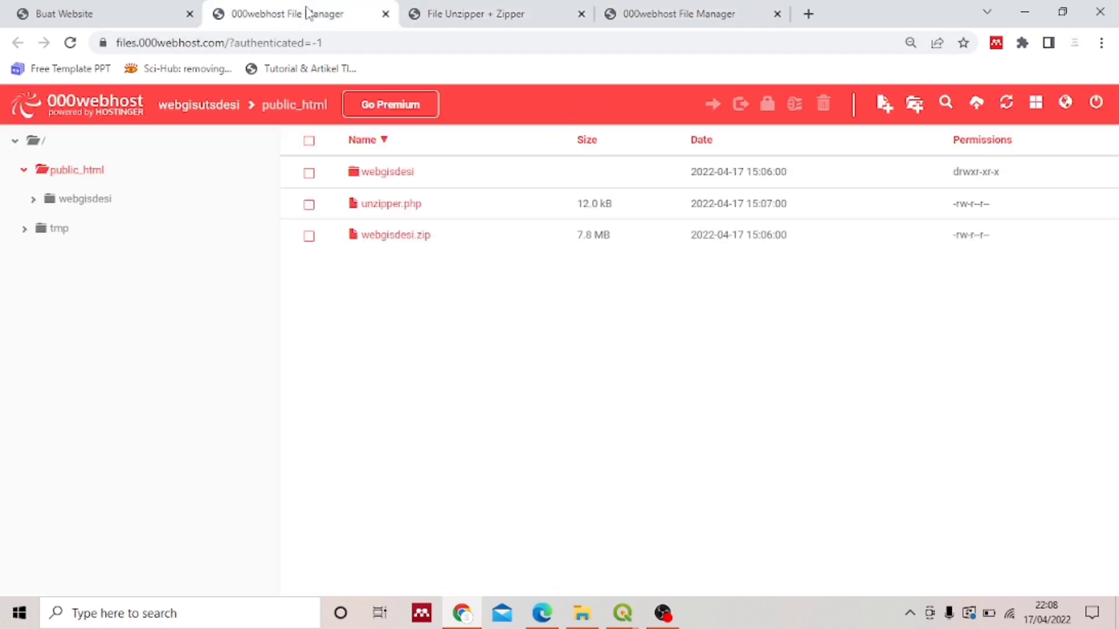
left_click(70, 43)
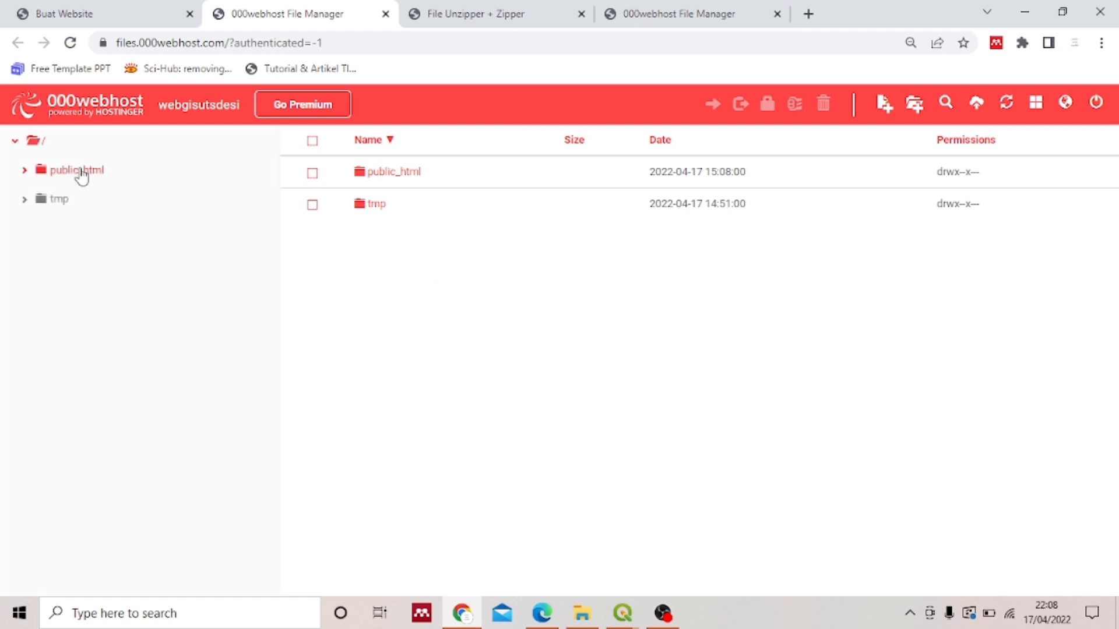
left_click(63, 197)
left_click(85, 178)
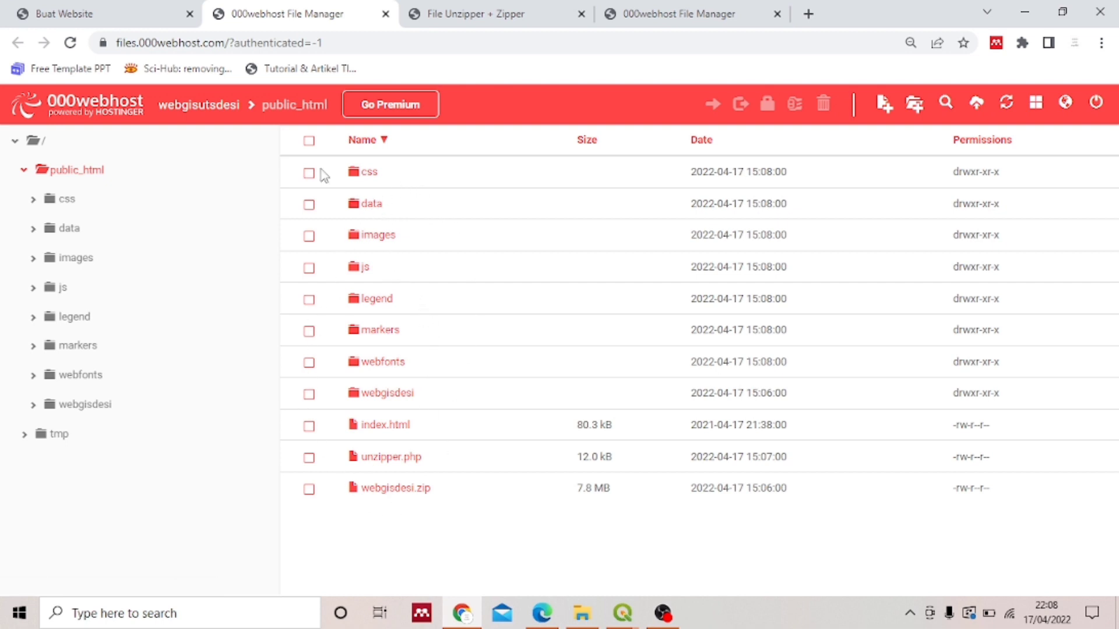
- Open the live webgisutsdesi site through its link in the 000webhost account's website list
left_click(128, 12)
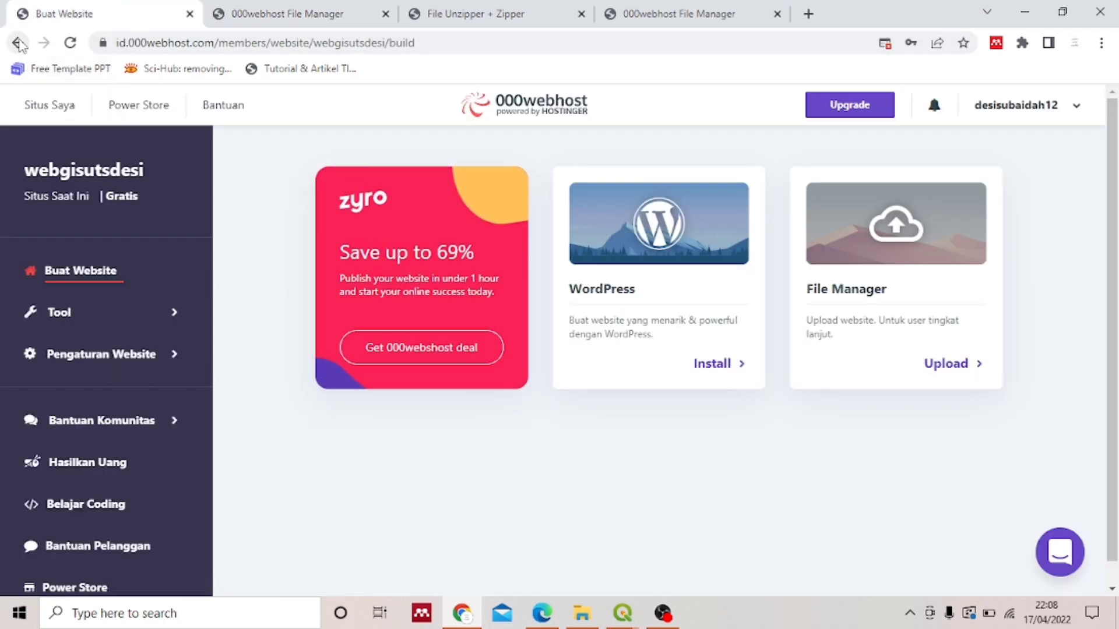
left_click(50, 105)
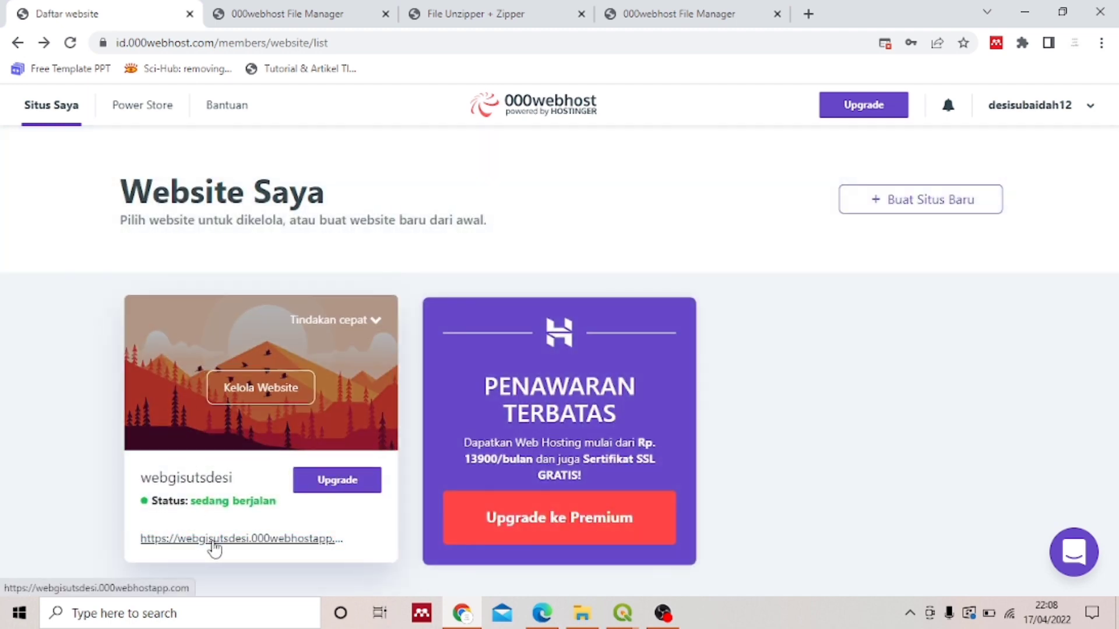
left_click(215, 539)
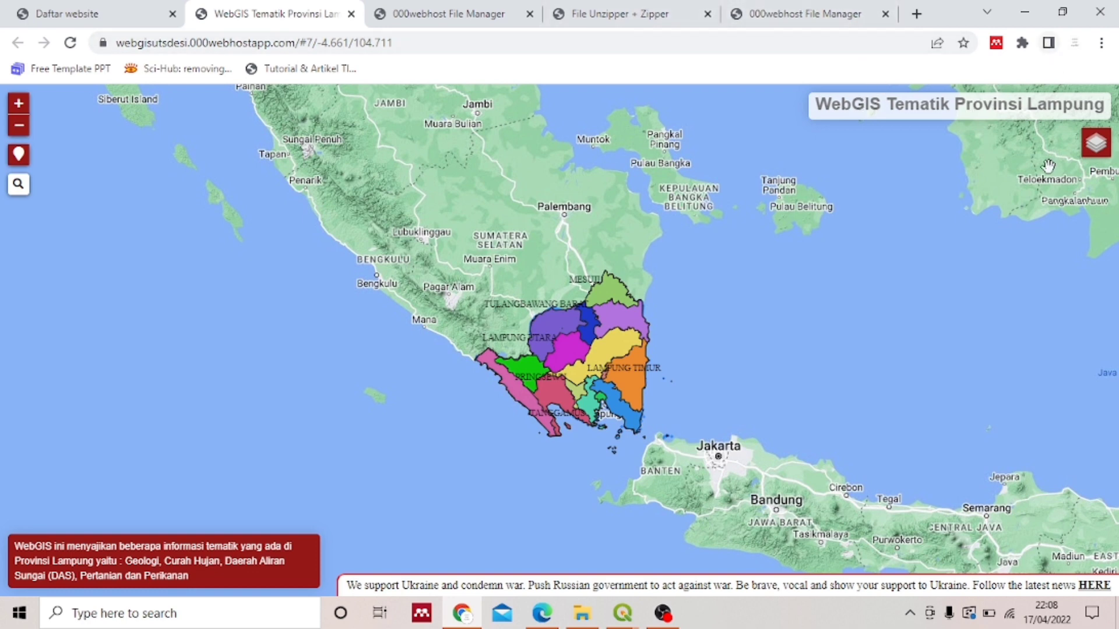
- Hide the Batas_Kabupaten__RBI_25vs50 layer on the published map and inspect the Curah_Hujan layer over Lampung
mouse_move(1095, 146)
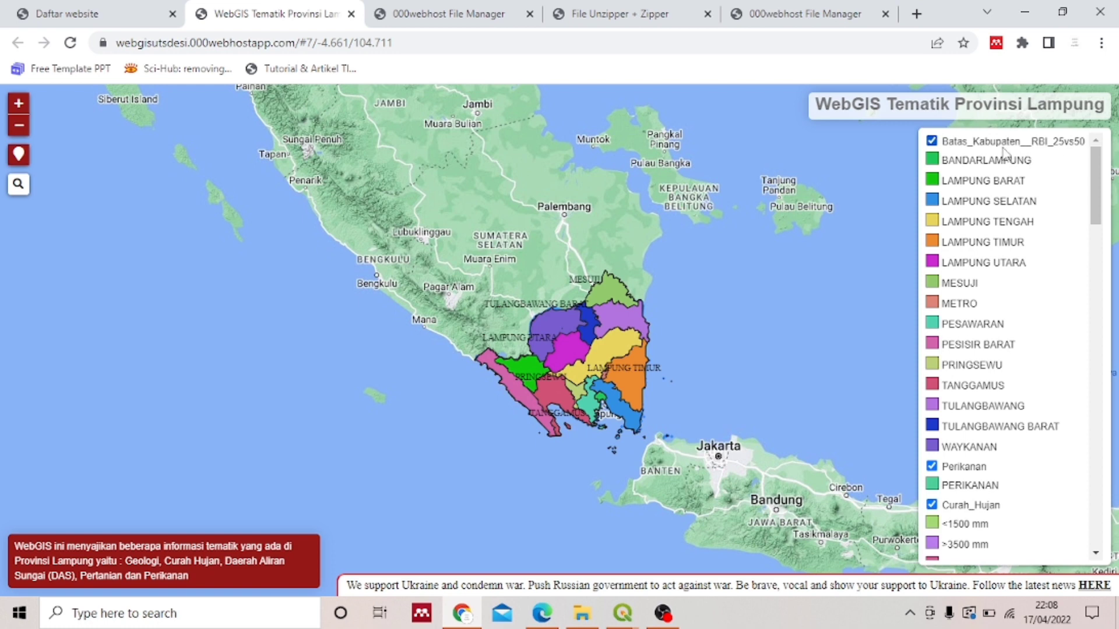
left_click(954, 149)
scroll(985, 344, "down", 3)
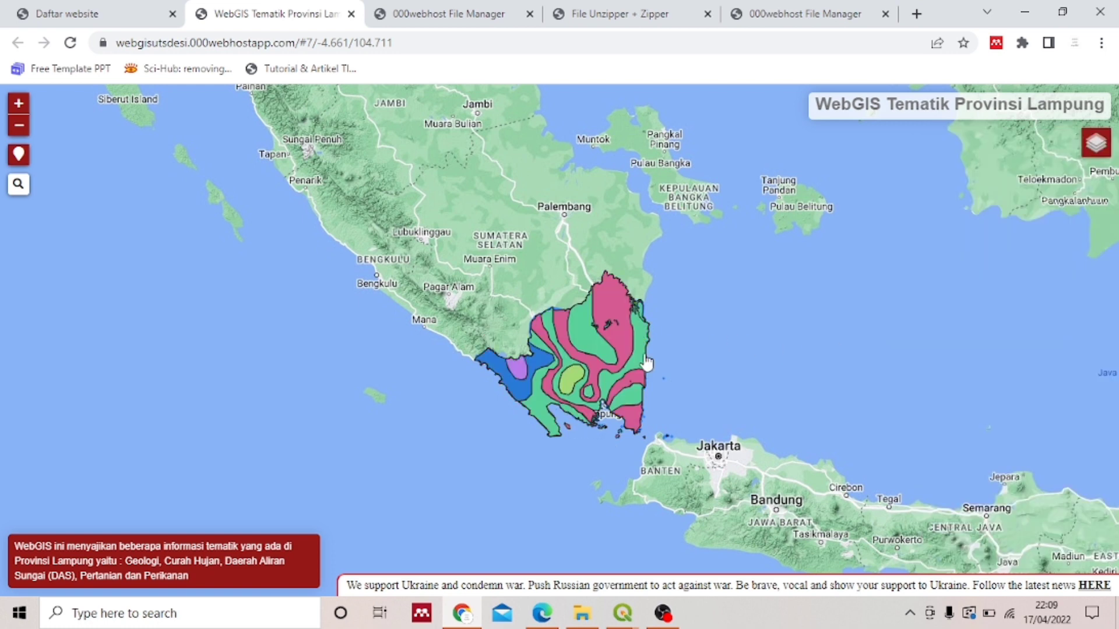
left_click(613, 344)
left_click(1062, 185)
mouse_move(1094, 165)
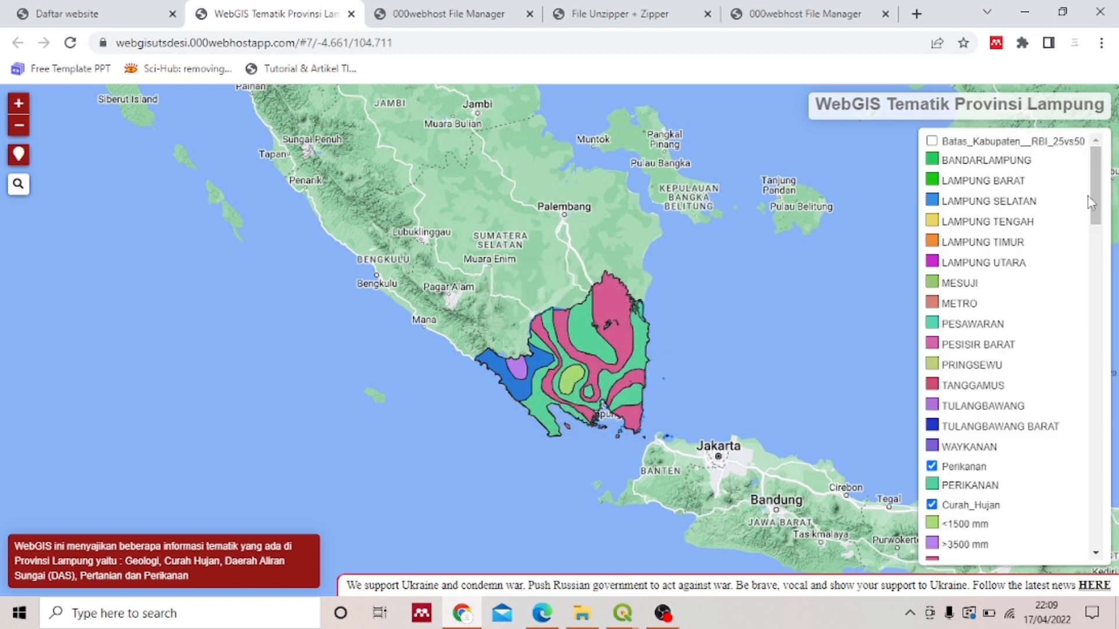
left_click(936, 144)
double_click(741, 250)
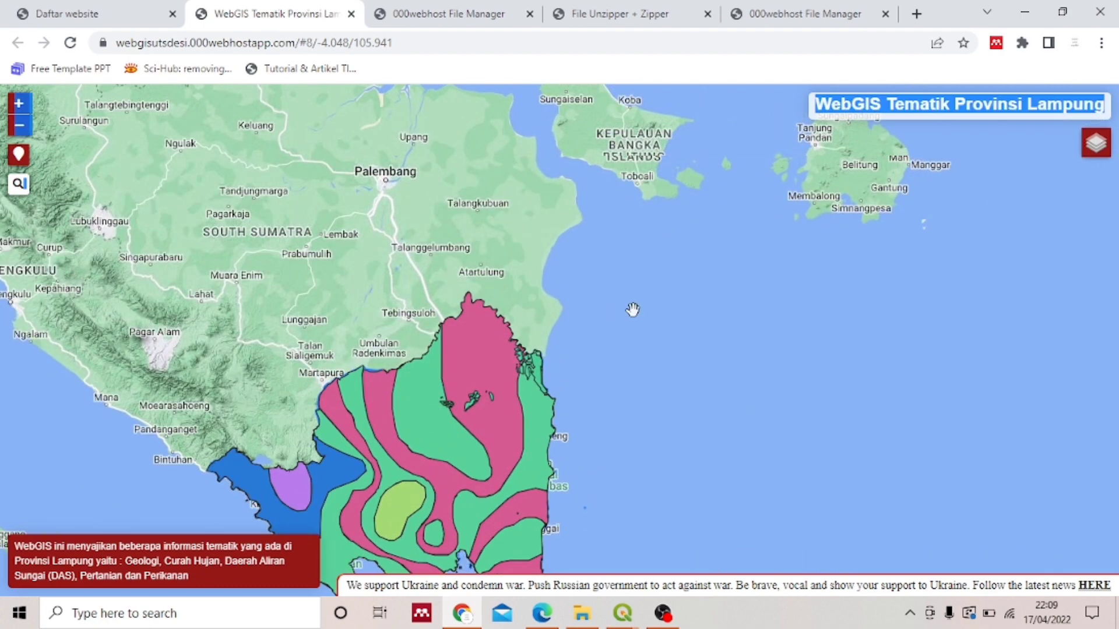
scroll(666, 346, "down", 2)
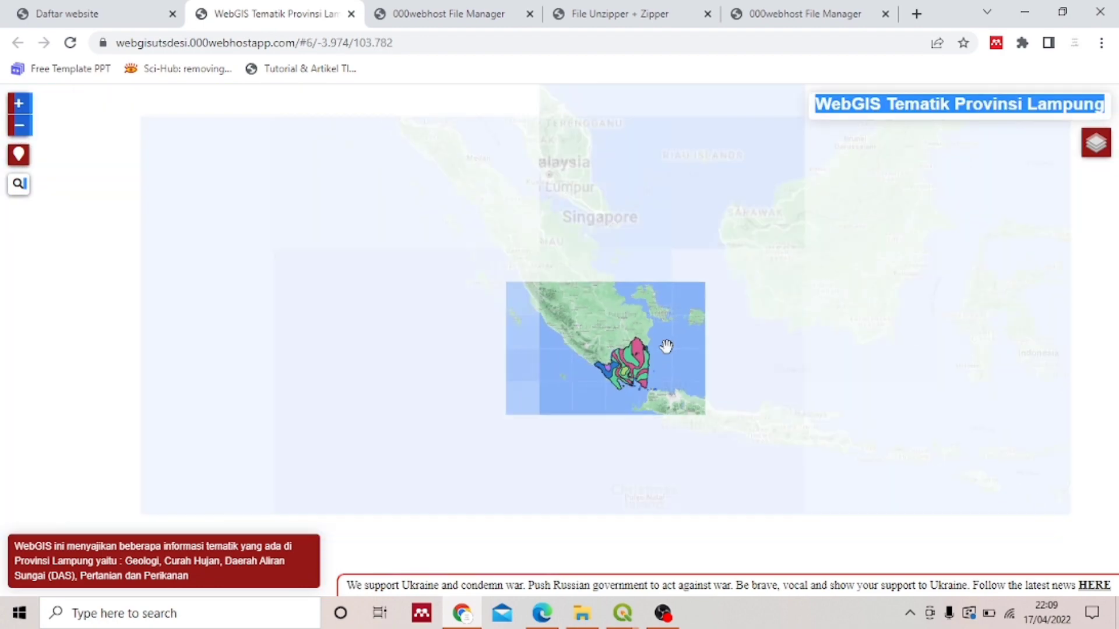